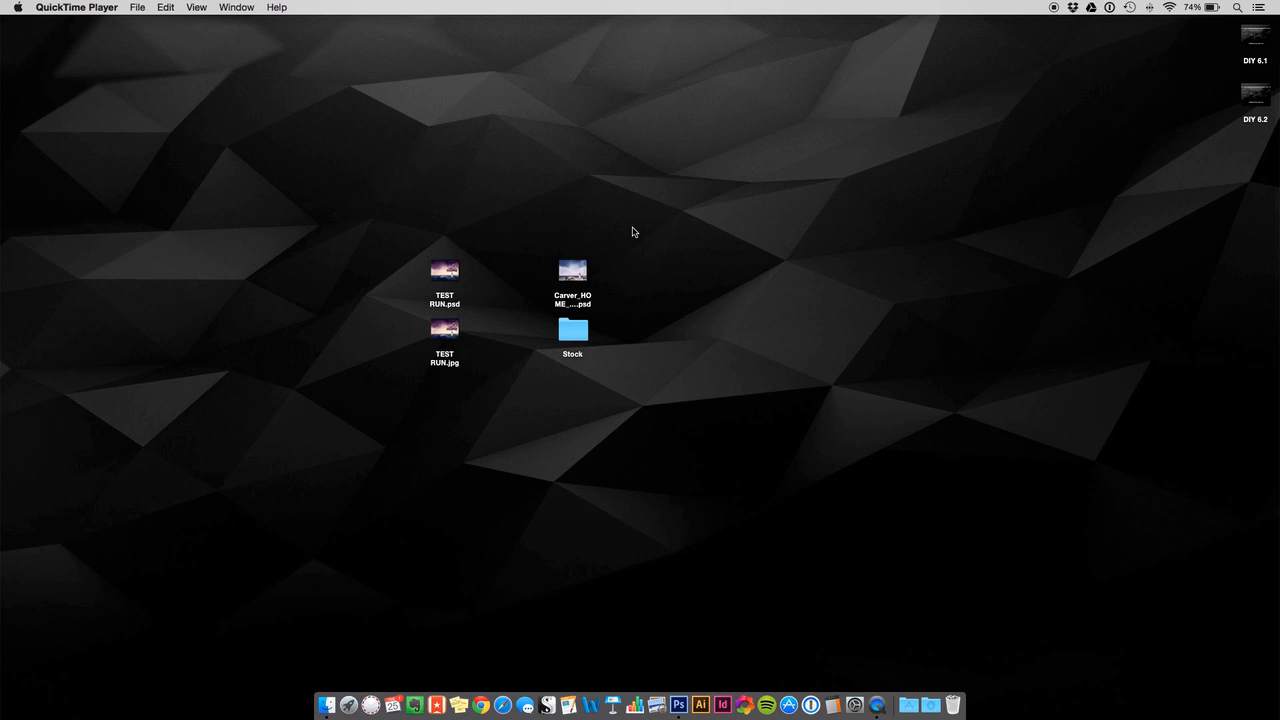
- Preview TEST RUN.jpg and the print-edition PSD on the desktop to compare the finished cover with the starting artwork
{"action": "left_click", "coordinate": [460, 333]}
{"action": "key", "text": "space"}
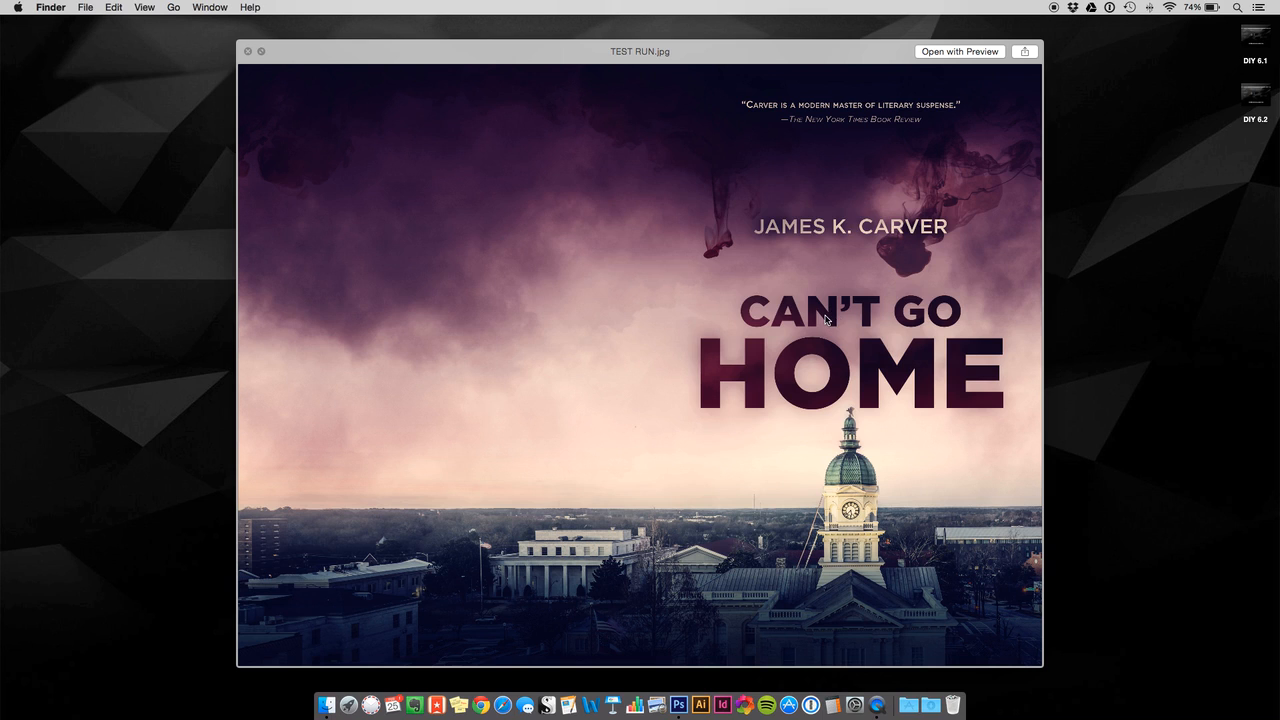
{"action": "key", "text": "space"}
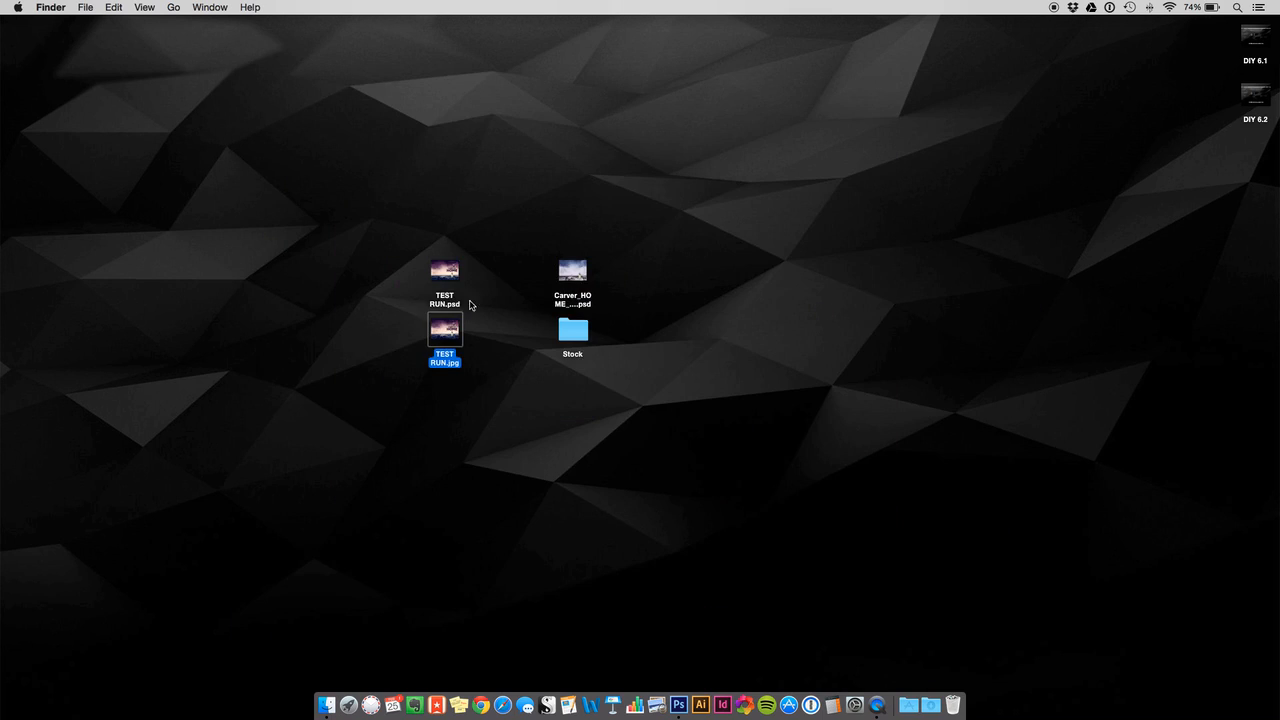
{"action": "left_click", "coordinate": [578, 277]}
{"action": "key", "text": "space"}
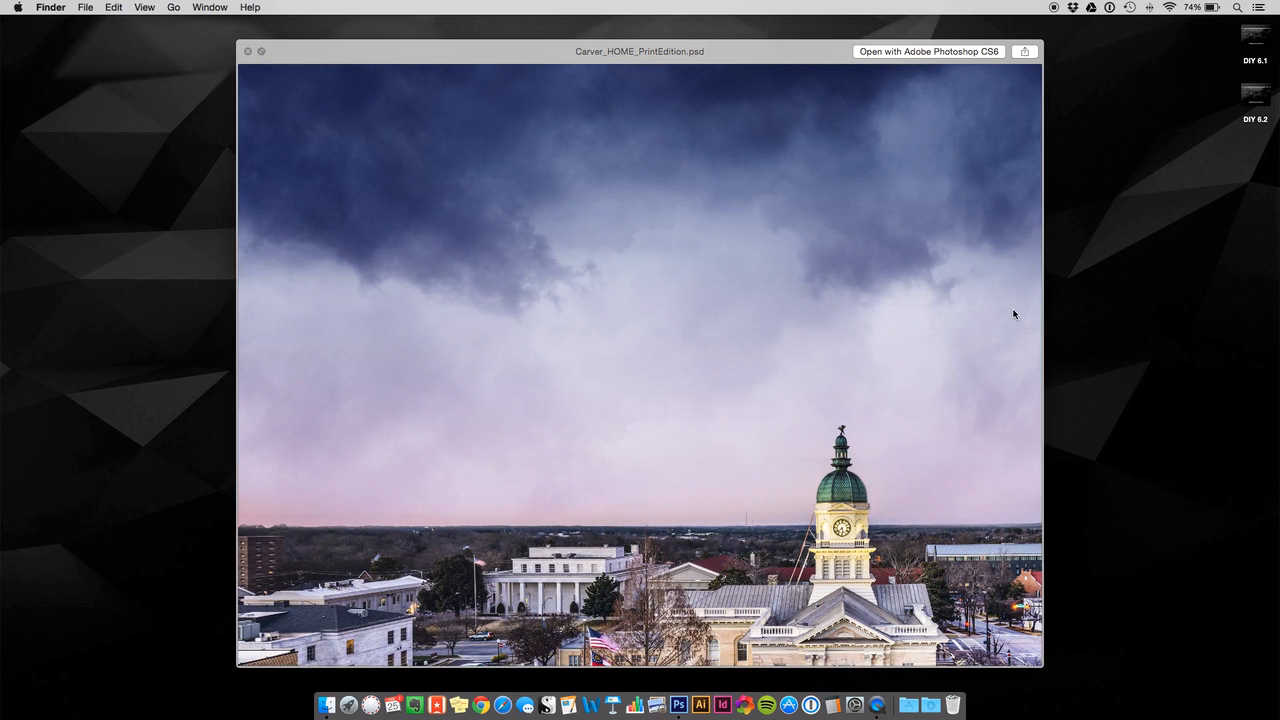
{"action": "key", "text": "space"}
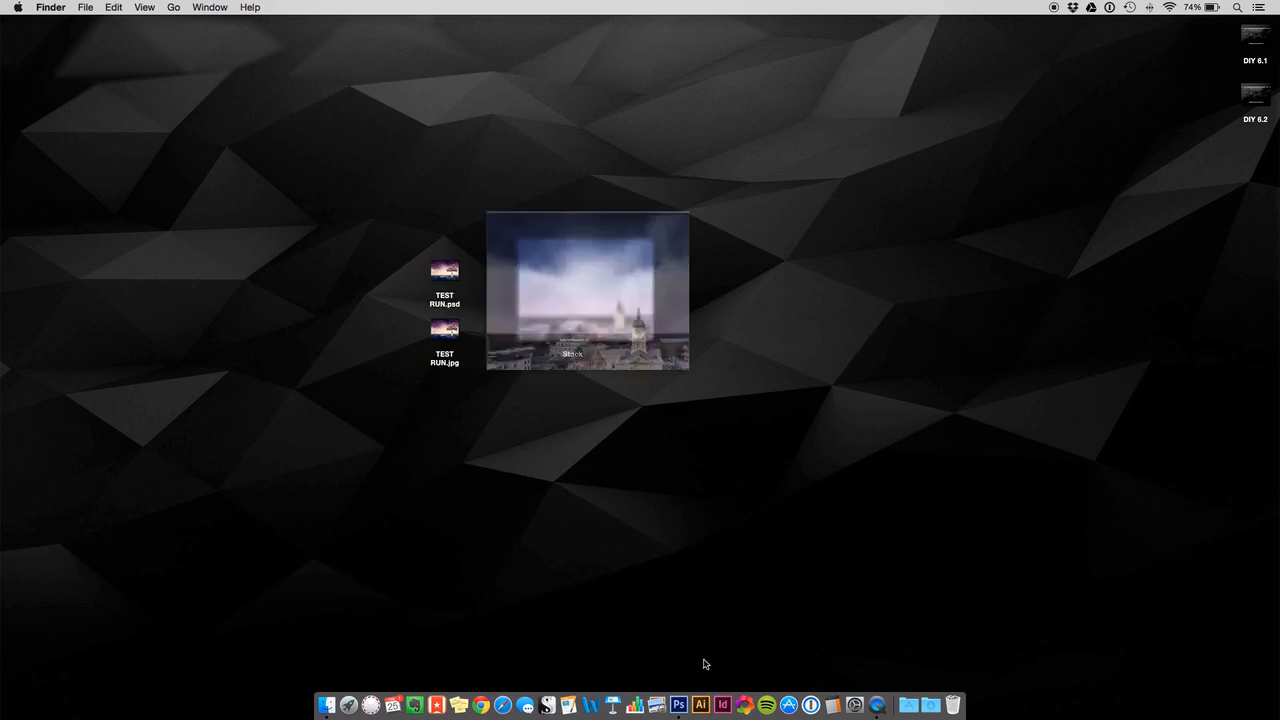
- Save the cover document in Photoshop and open the red ink image shutterstock_108498824.jpg from the Stock folder
{"action": "left_click", "coordinate": [680, 706]}
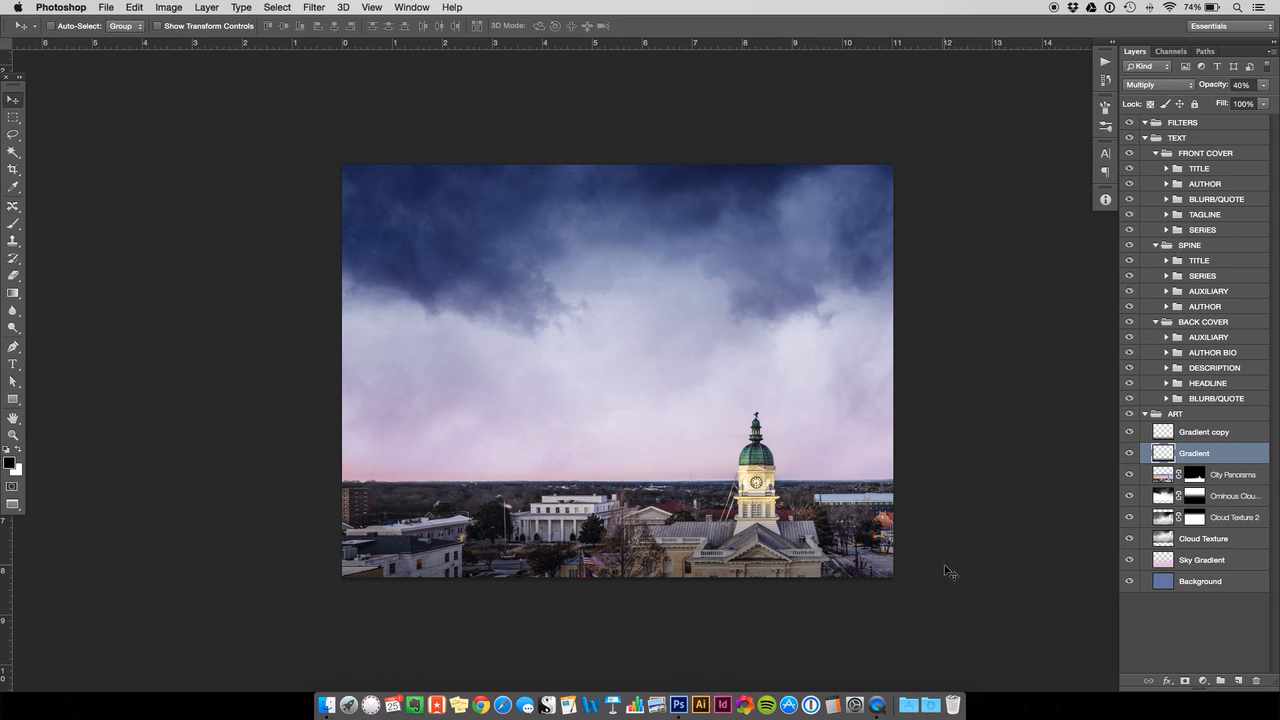
{"action": "key", "text": "super+s"}
{"action": "left_click", "coordinate": [333, 704]}
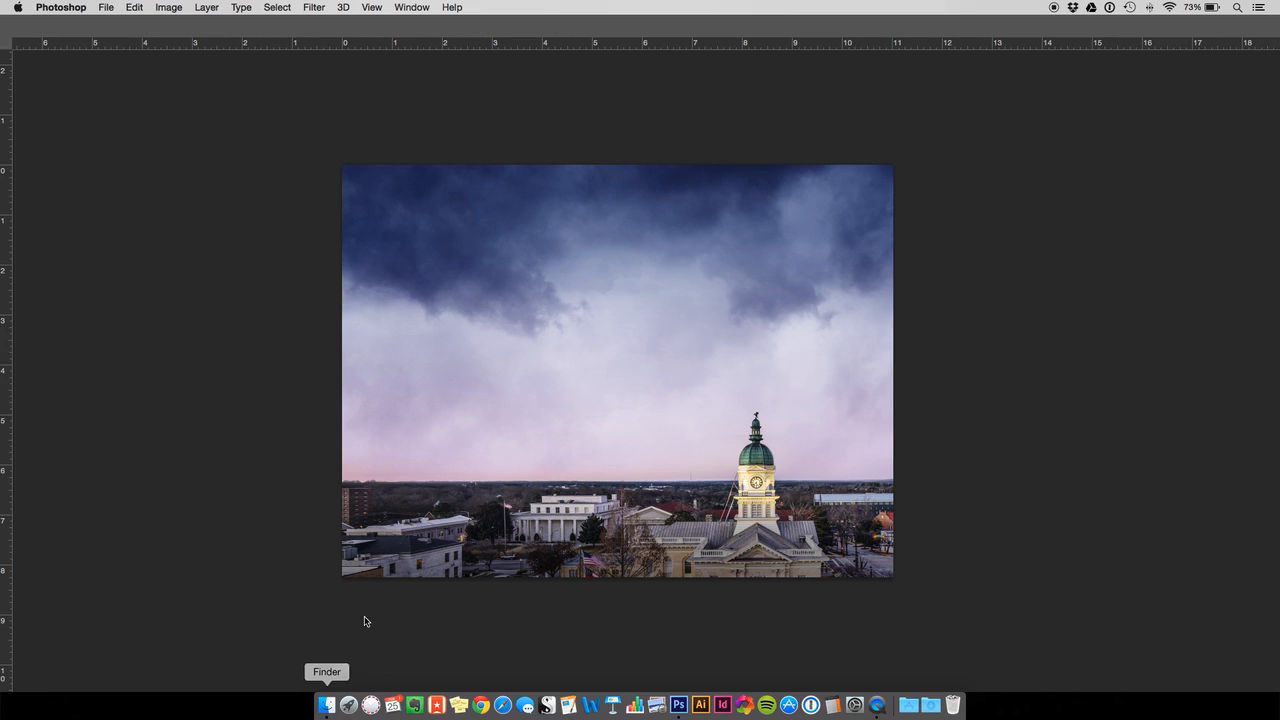
{"action": "left_click", "coordinate": [412, 358]}
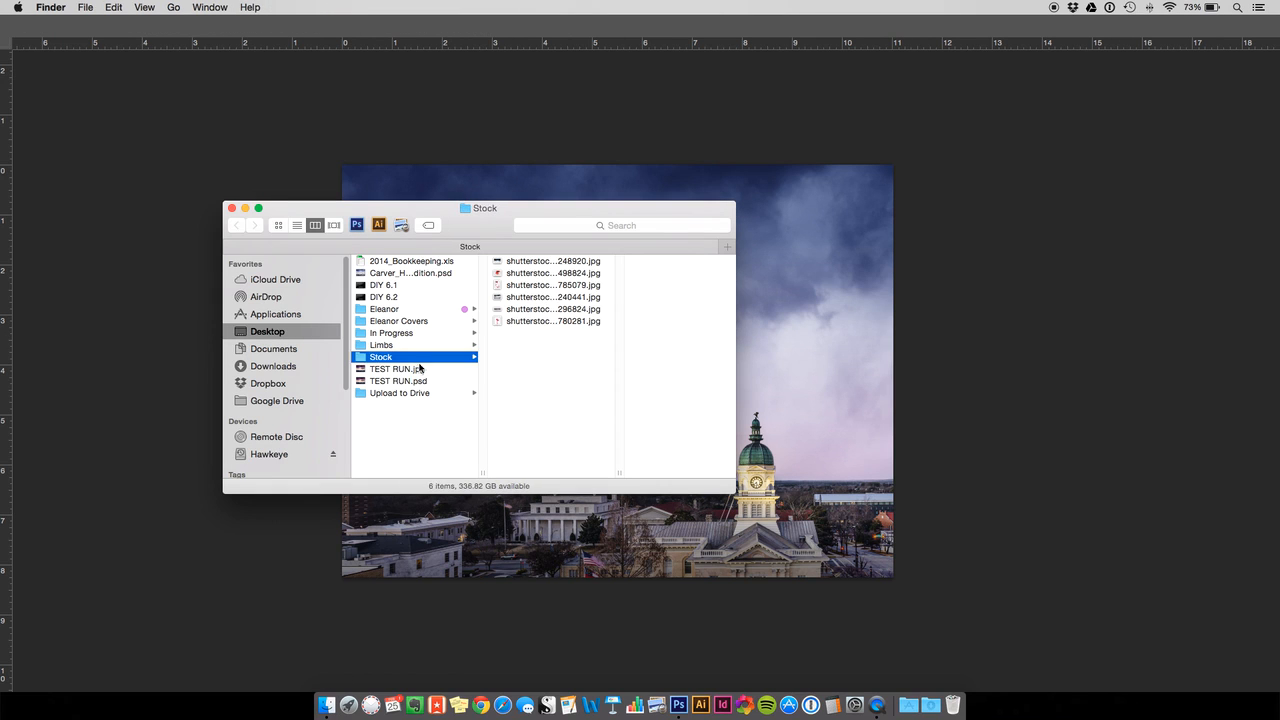
{"action": "left_click", "coordinate": [530, 273]}
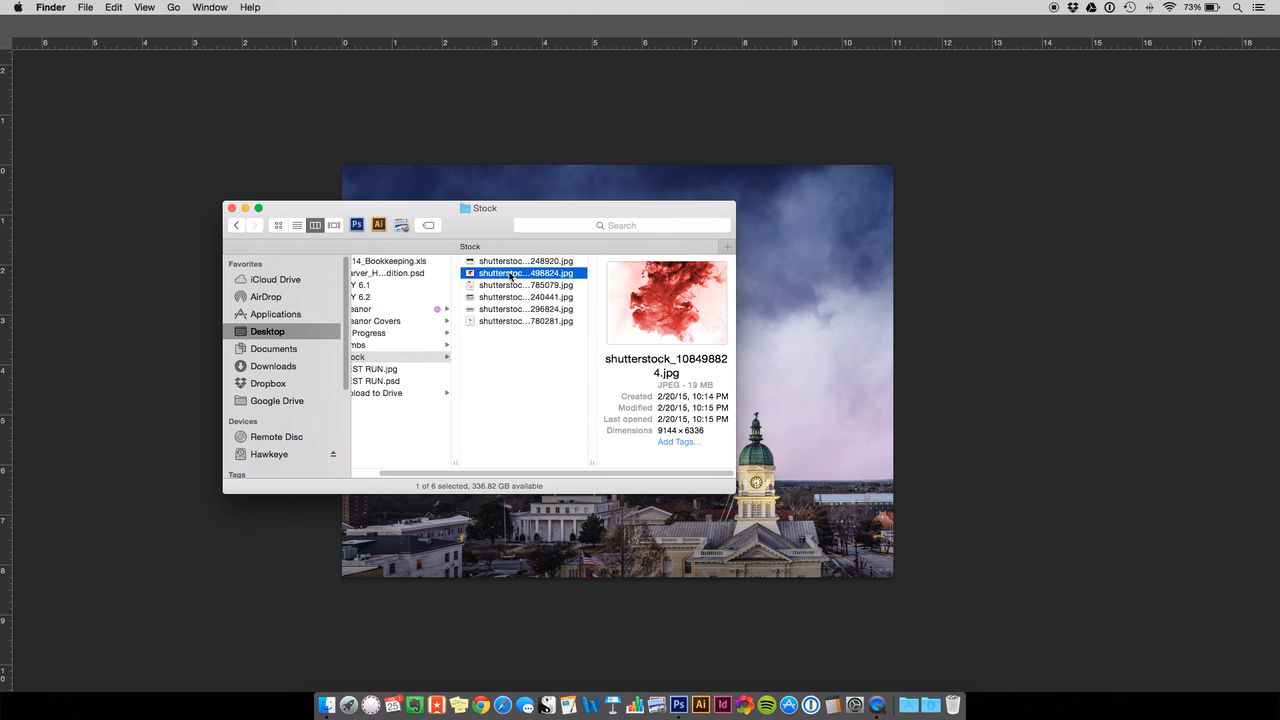
{"action": "left_click_drag", "start_coordinate": [517, 278], "coordinate": [679, 704]}
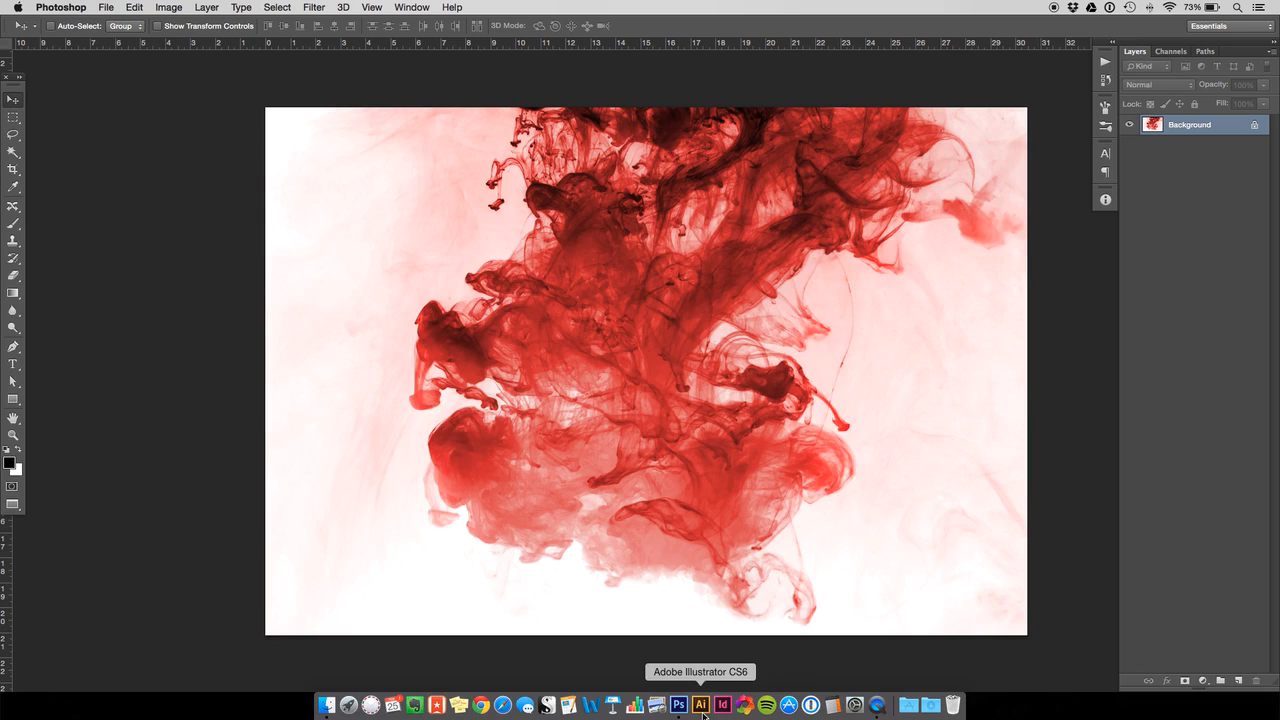
- Copy the entire red ink image, close its document and paste it above the Gradient copy layer of the cover
{"action": "key", "text": "super+a"}
{"action": "key", "text": "super+w"}
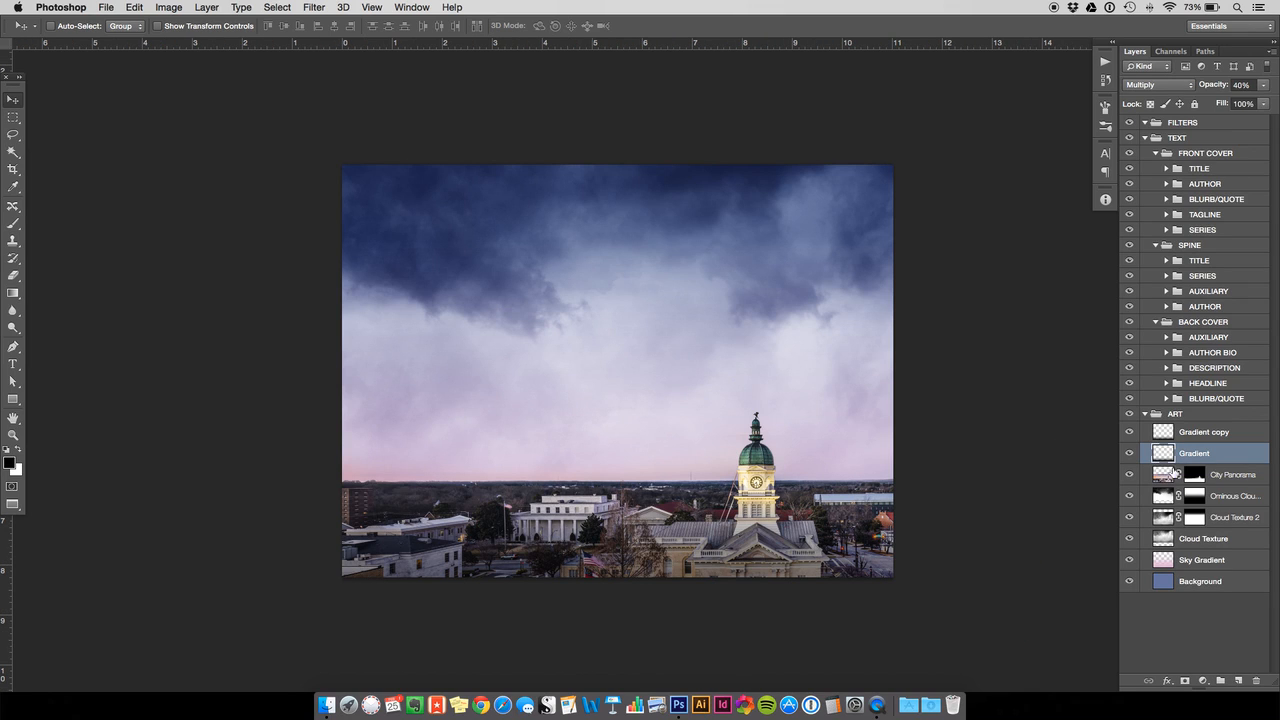
{"action": "left_click", "coordinate": [1180, 432]}
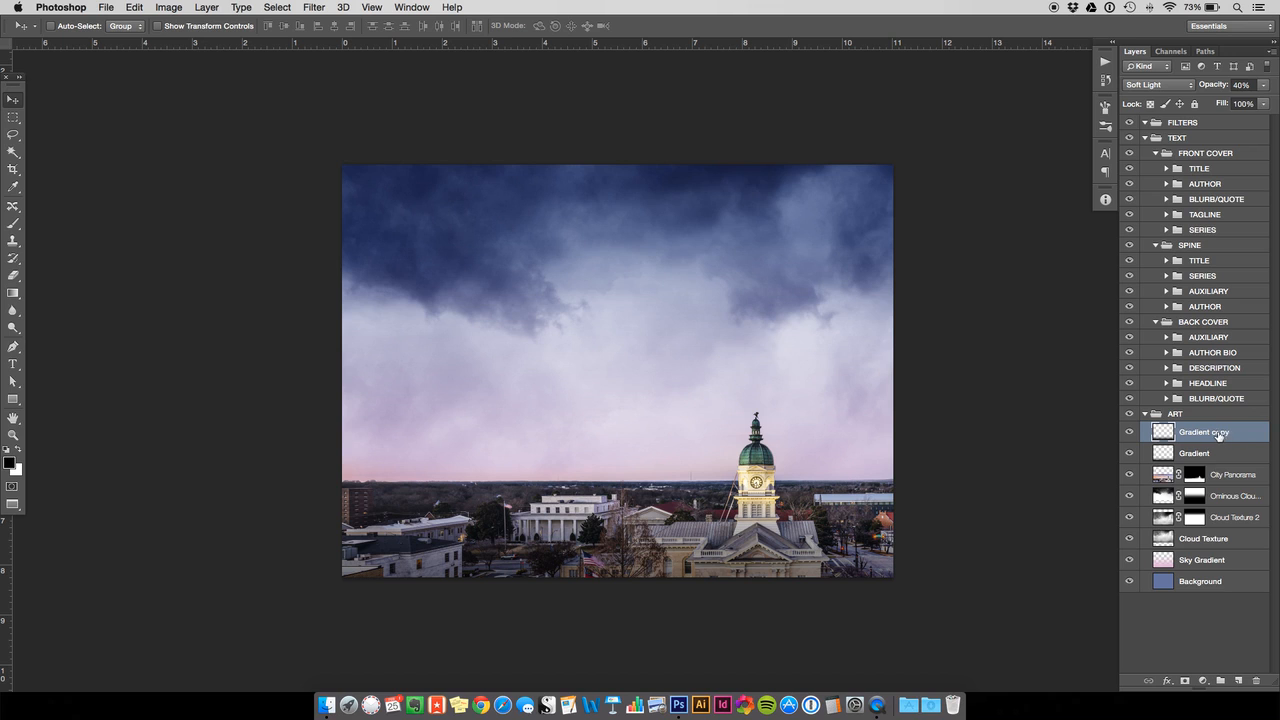
{"action": "key", "text": "super+v"}
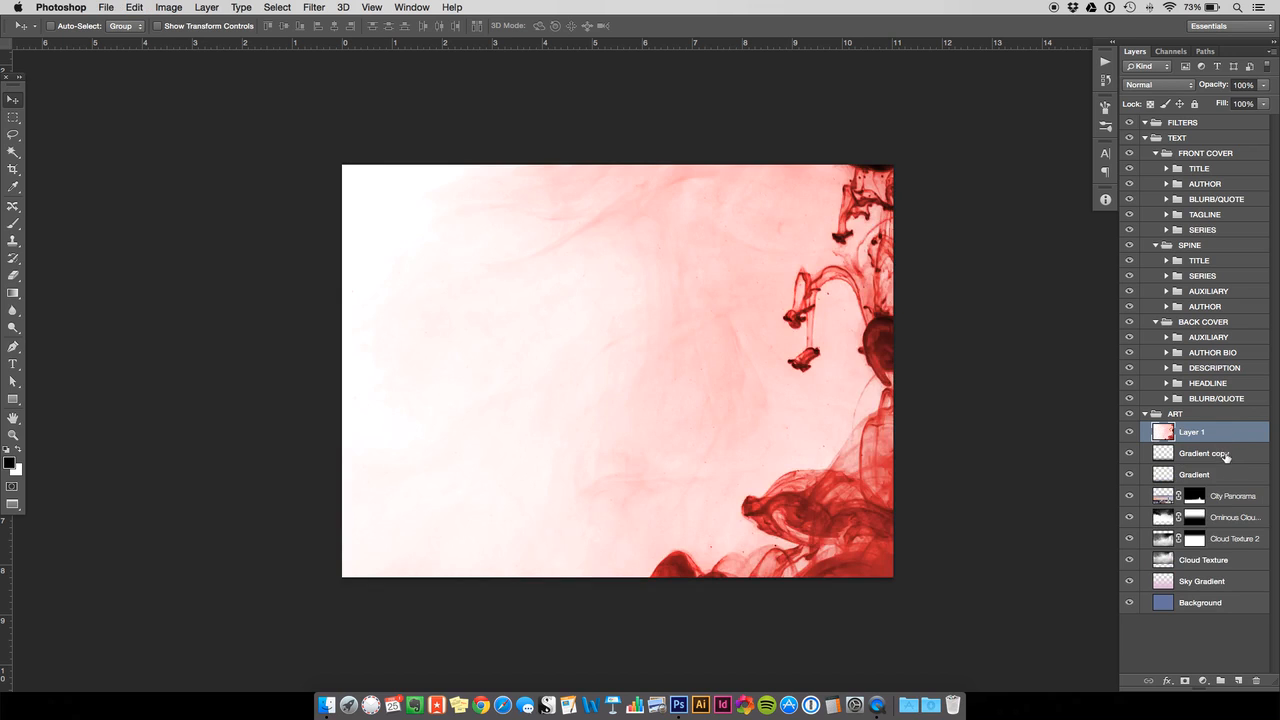
- Check the full extent of the pasted ink layer beyond the canvas with Free Transform, leaving its size as it is
{"action": "key", "text": "super+0"}
{"action": "key", "text": "super+minus"}
{"action": "key", "text": "super+minus"}
{"action": "key", "text": "super+minus"}
{"action": "key", "text": "super+minus"}
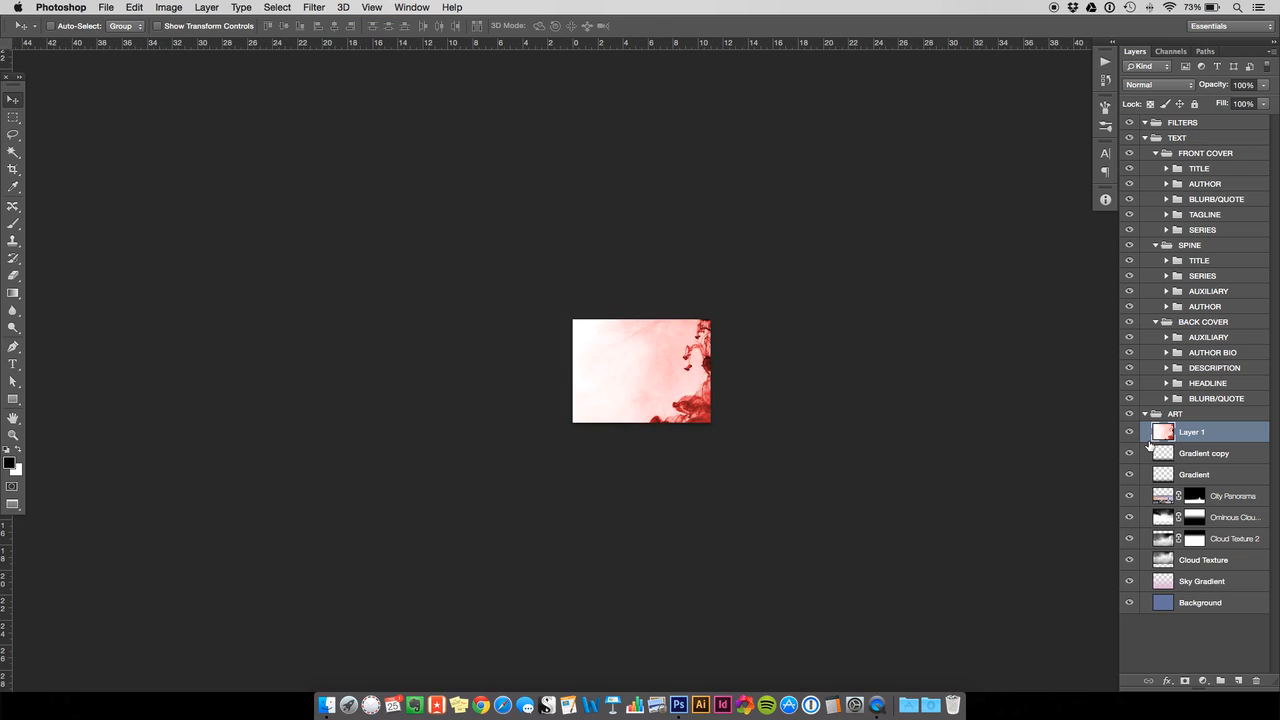
{"action": "key", "text": "super+t"}
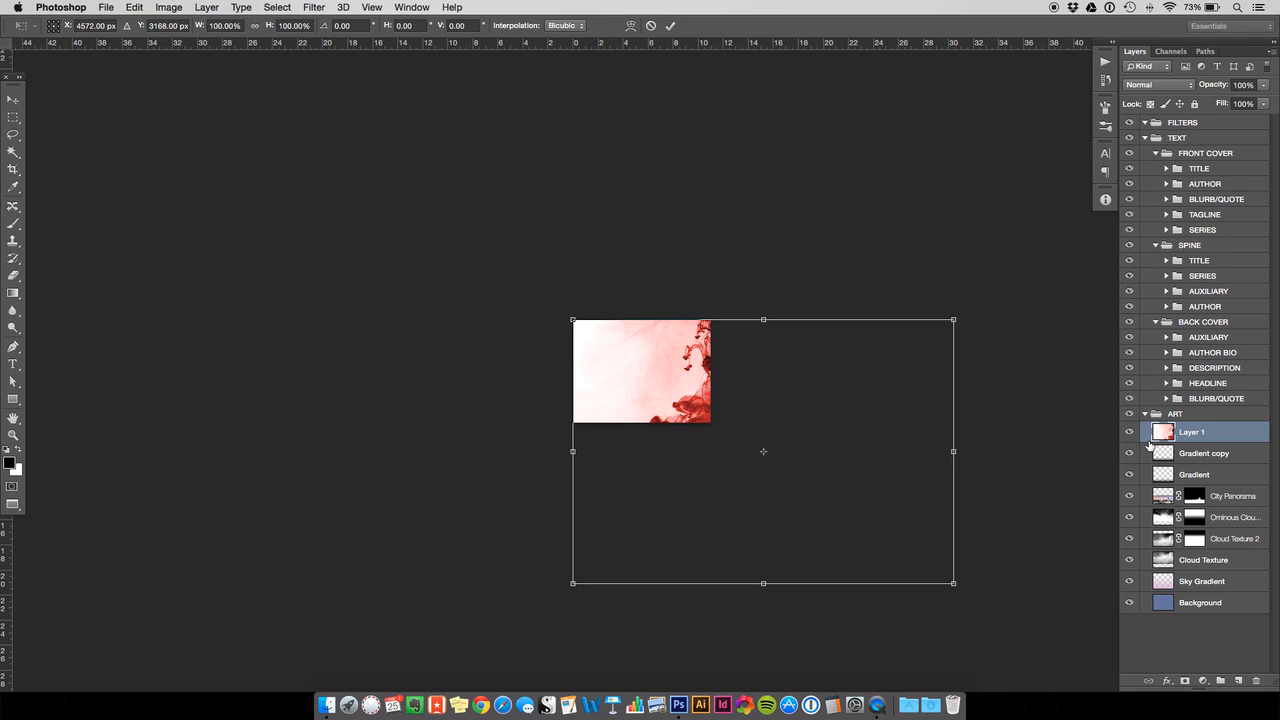
{"action": "key", "text": "Return"}
- Rename the pasted ink layer to "Blood Goop" and hide it
{"action": "double_click", "coordinate": [1198, 435]}
{"action": "type", "text": "B"}
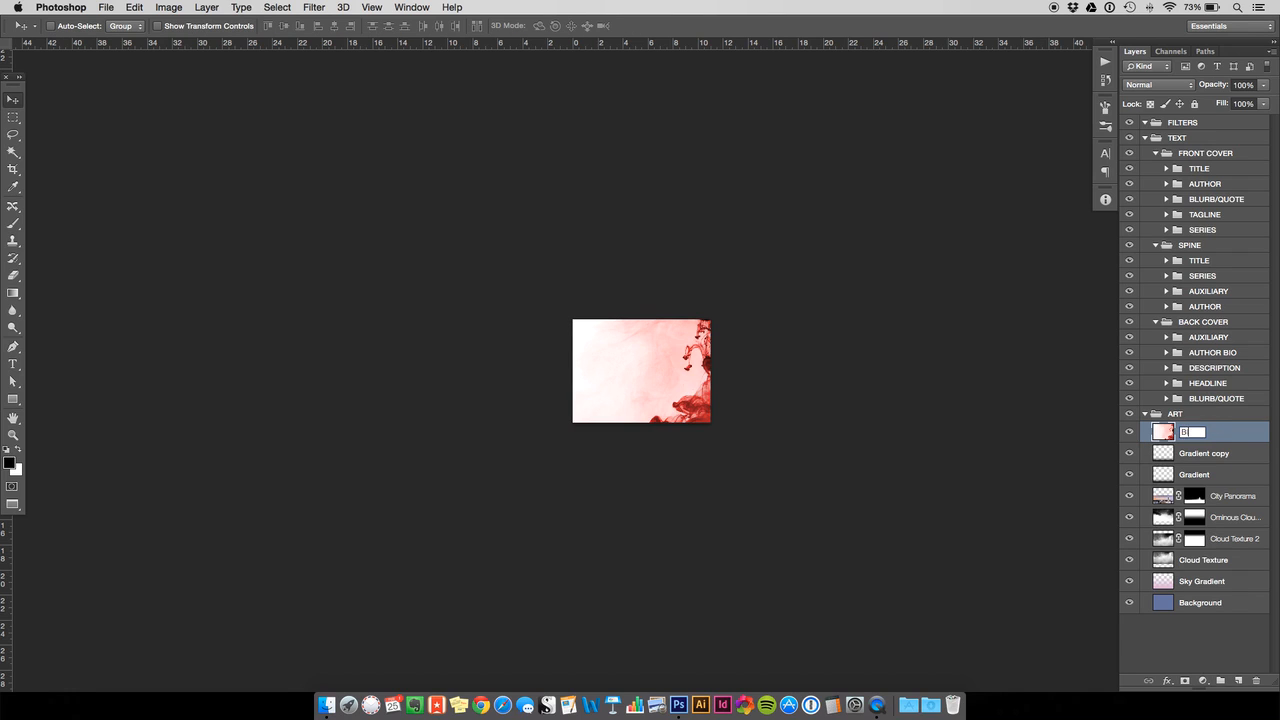
{"action": "type", "text": "lood Goop"}
{"action": "key", "text": "Return"}
{"action": "left_click", "coordinate": [1130, 432]}
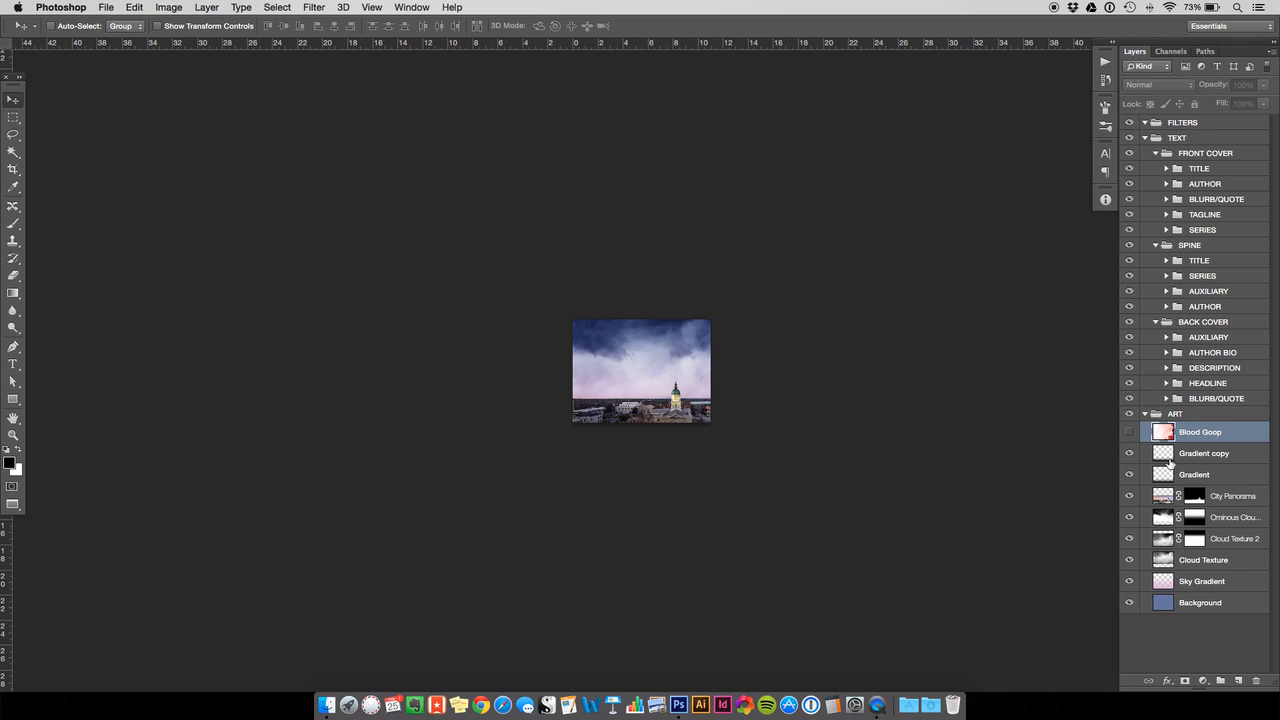
- Create a new layer named "Red Gradient" directly above the Gradient copy layer
{"action": "key", "text": "super+equal"}
{"action": "key", "text": "super+equal"}
{"action": "key", "text": "super+equal"}
{"action": "key", "text": "super+equal"}
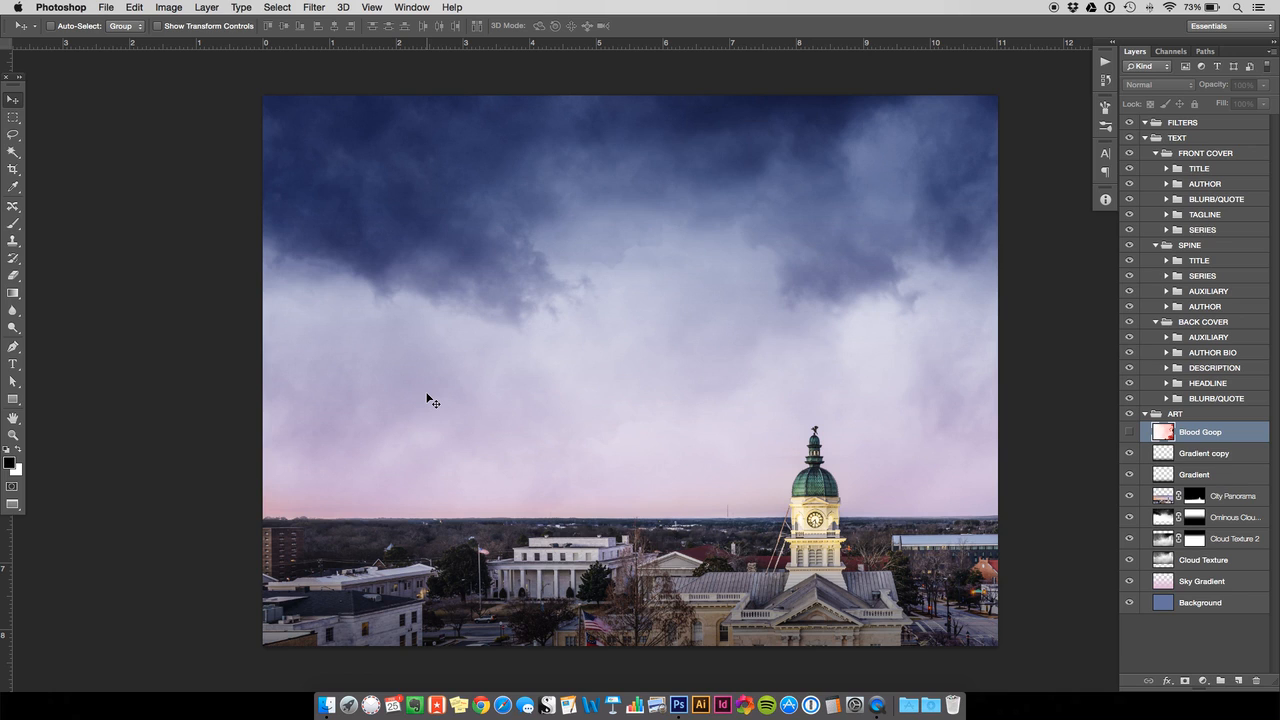
{"action": "left_click", "coordinate": [1182, 453]}
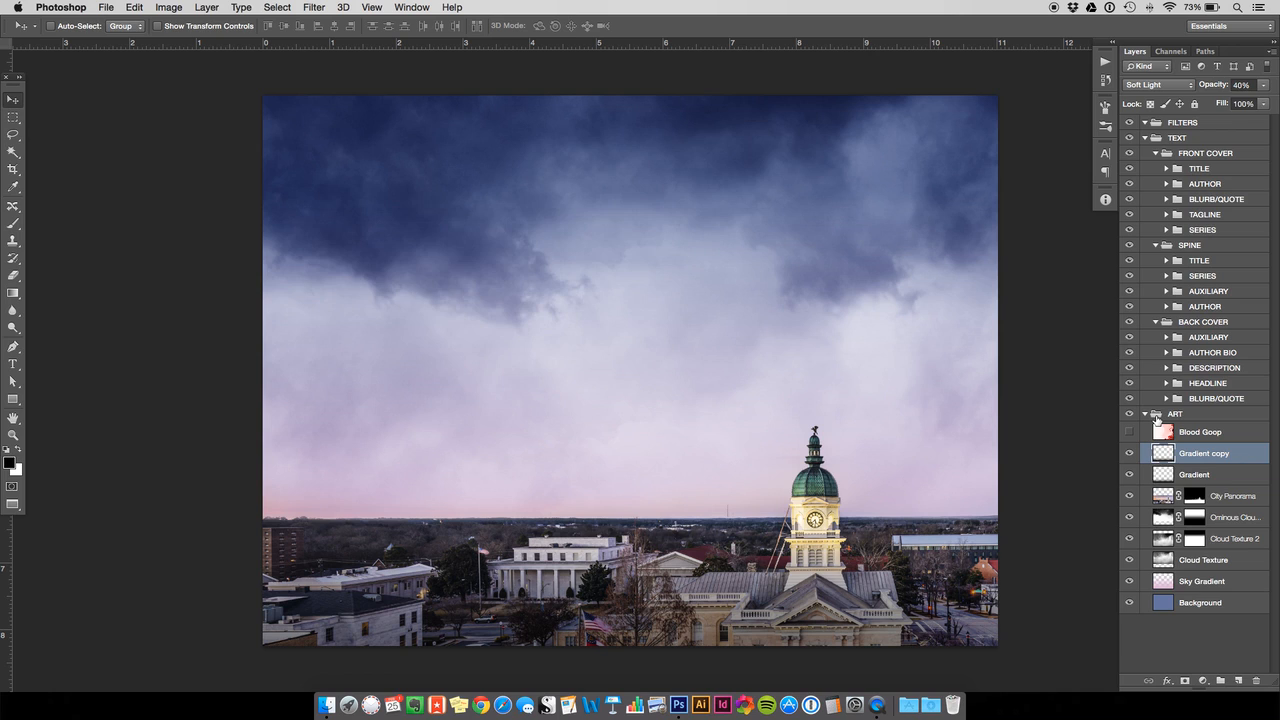
{"action": "key", "text": "super+shift+n"}
{"action": "type", "text": "Red Gradient"}
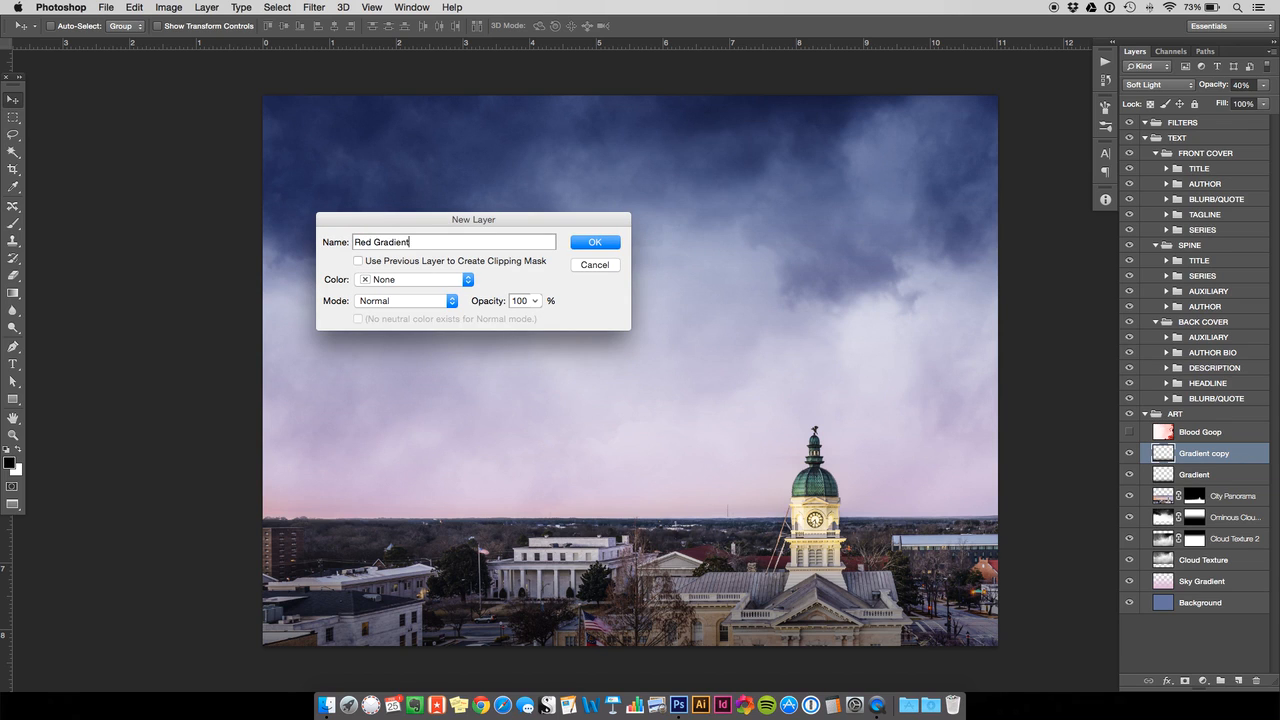
{"action": "key", "text": "Return"}
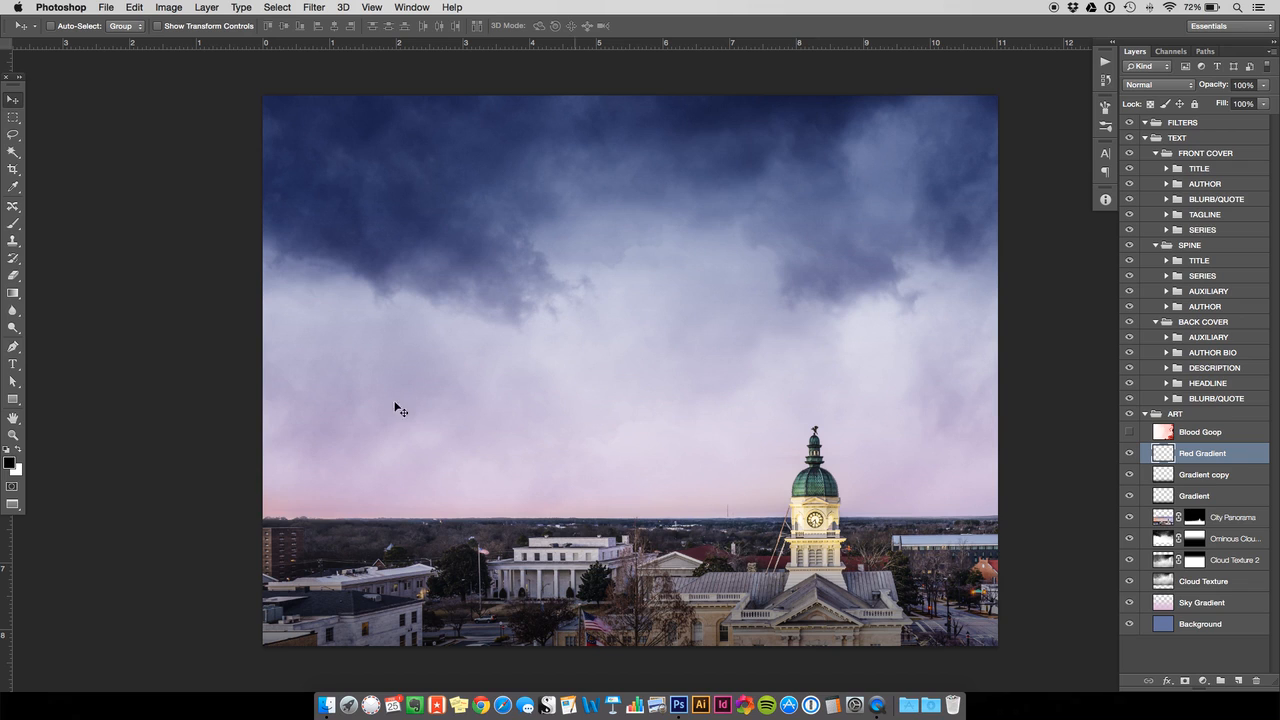
- Set the foreground colour to a muted red, #9f2e2e
{"action": "left_click", "coordinate": [9, 462]}
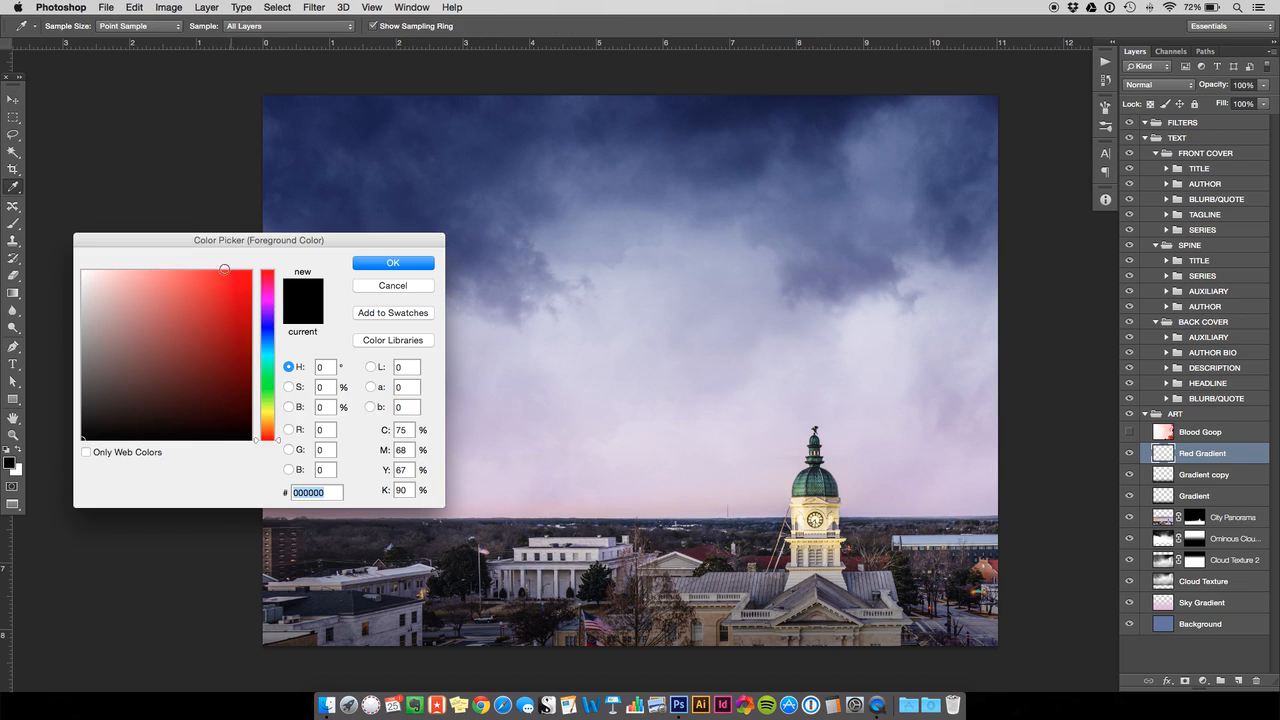
{"action": "key", "text": "Escape"}
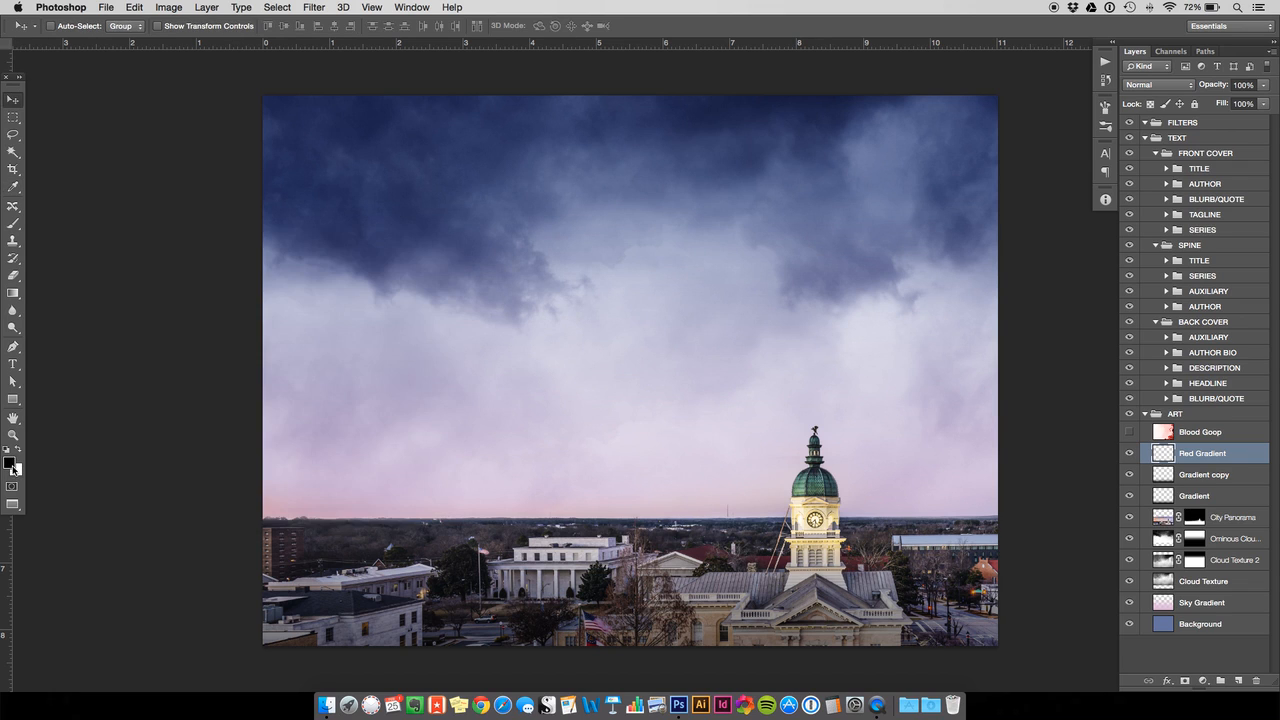
{"action": "left_click", "coordinate": [12, 464]}
{"action": "left_click_drag", "start_coordinate": [208, 313], "coordinate": [202, 334]}
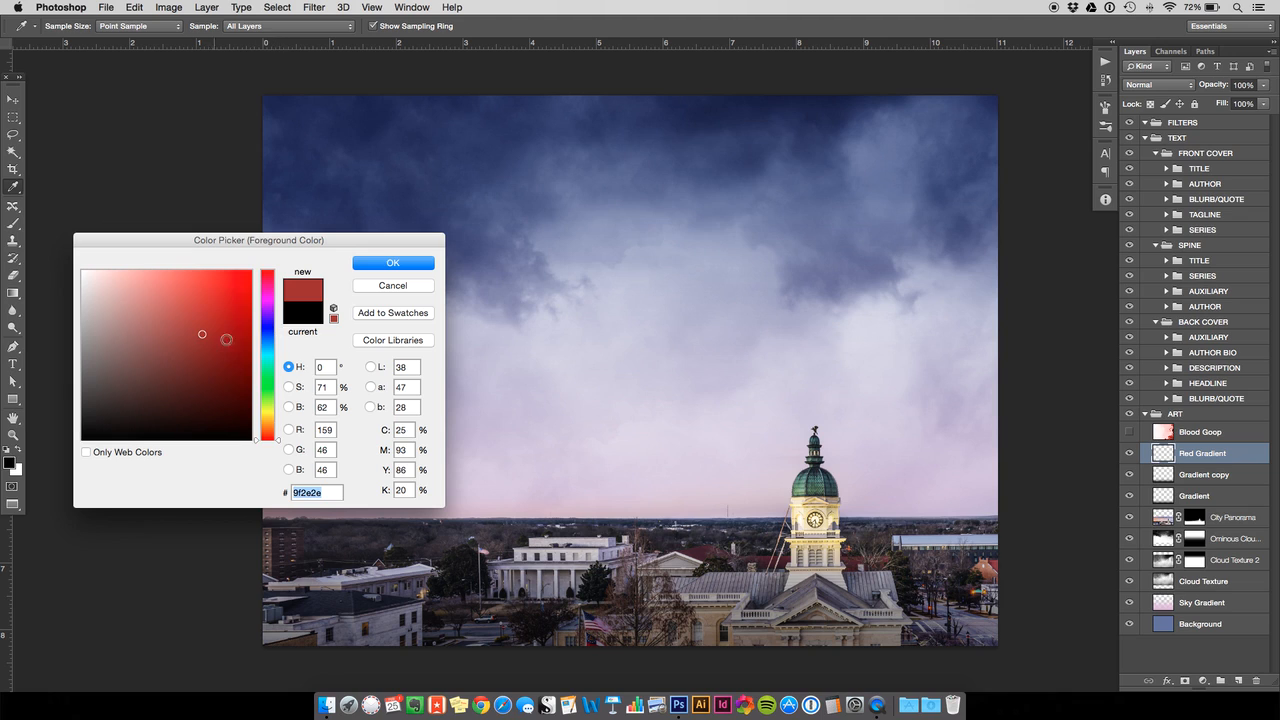
{"action": "left_click", "coordinate": [400, 263]}
{"action": "key", "text": "v"}
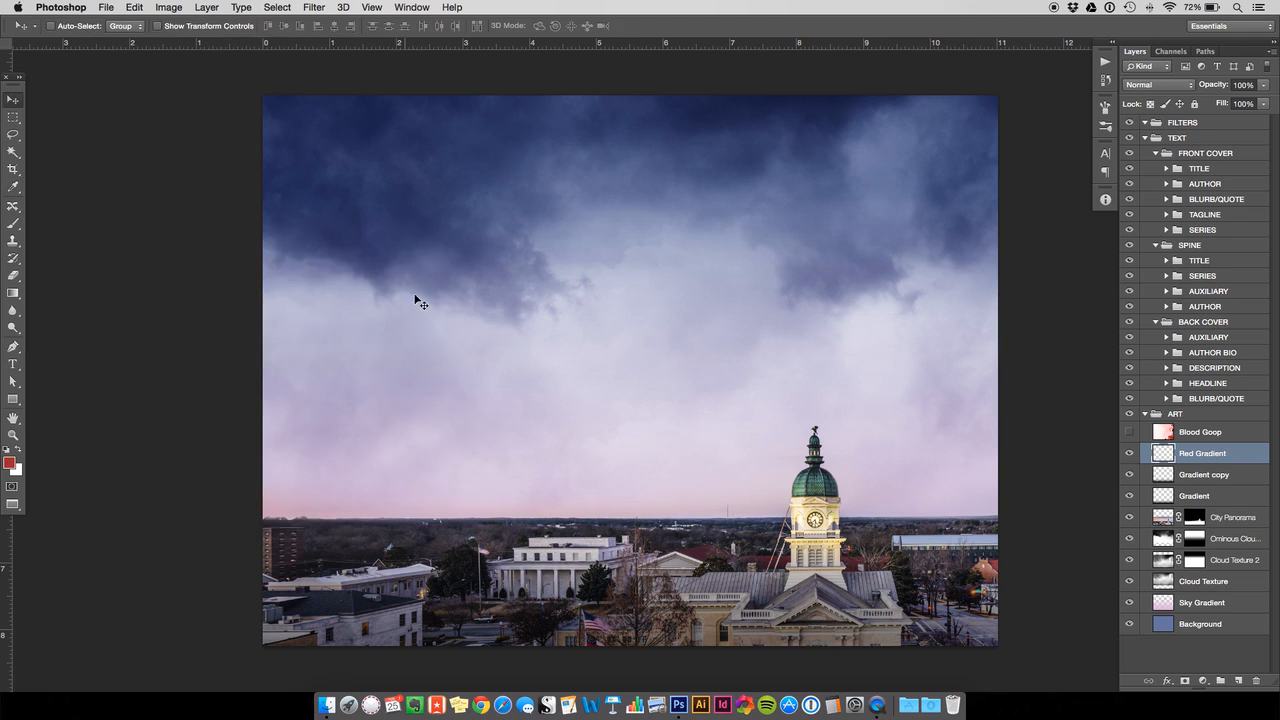
- Draw a vertical red-to-transparent linear gradient on the Red Gradient layer, from the top of the sky to just above the horizon
{"action": "left_click", "coordinate": [13, 294]}
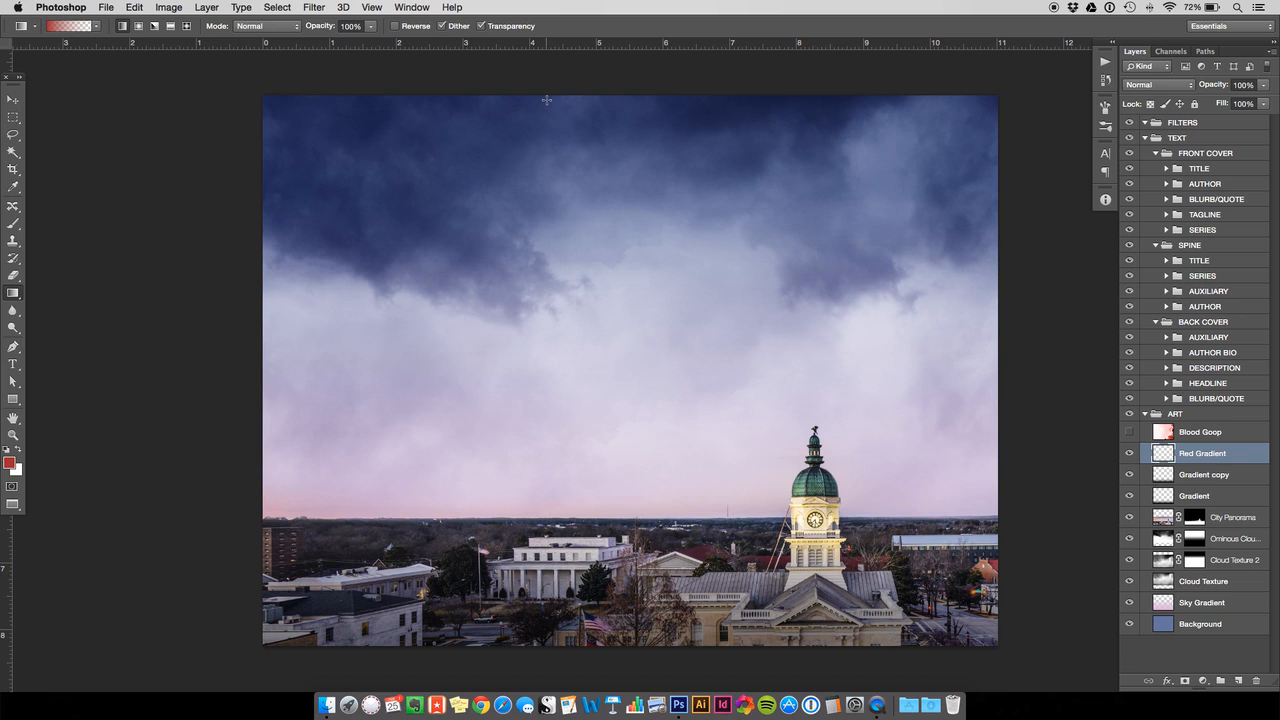
{"action": "left_click_drag", "start_coordinate": [547, 118], "coordinate": [567, 266]}
{"action": "left_click_drag", "start_coordinate": [557, 438], "coordinate": [557, 440]}
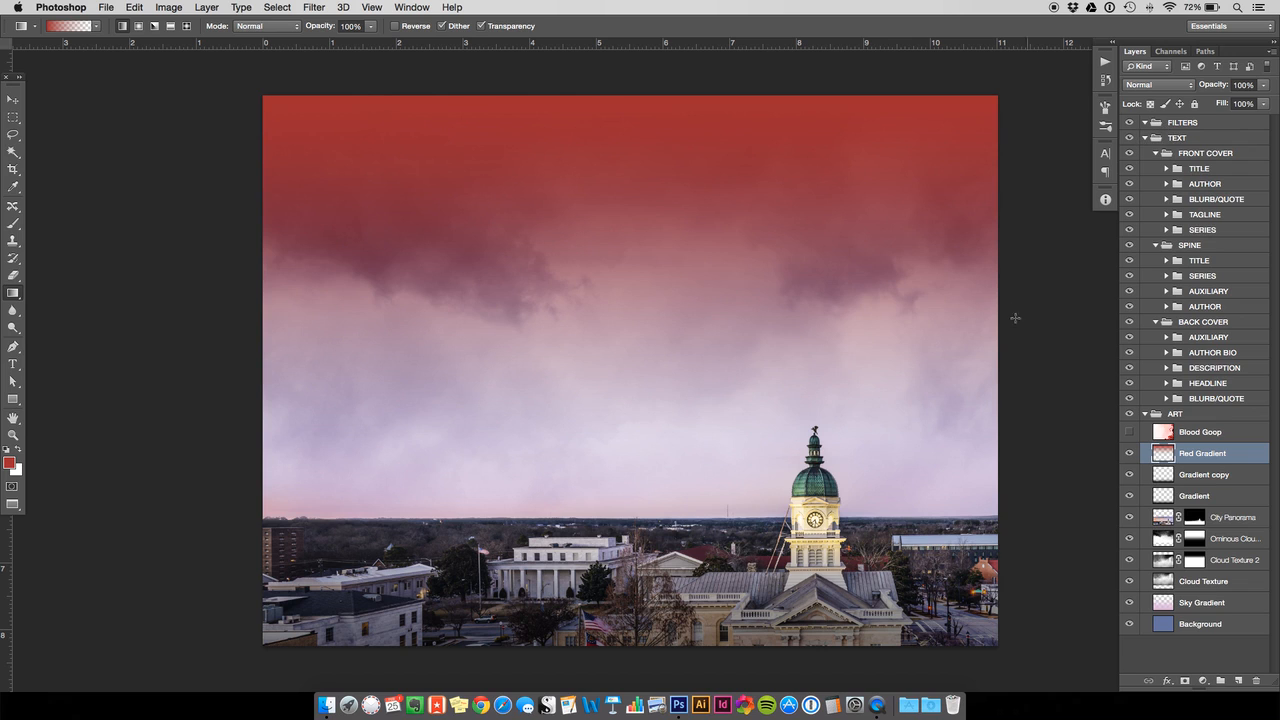
- Set the Red Gradient layer's blend mode to Soft Light and return to the Move tool
{"action": "left_click", "coordinate": [1186, 86]}
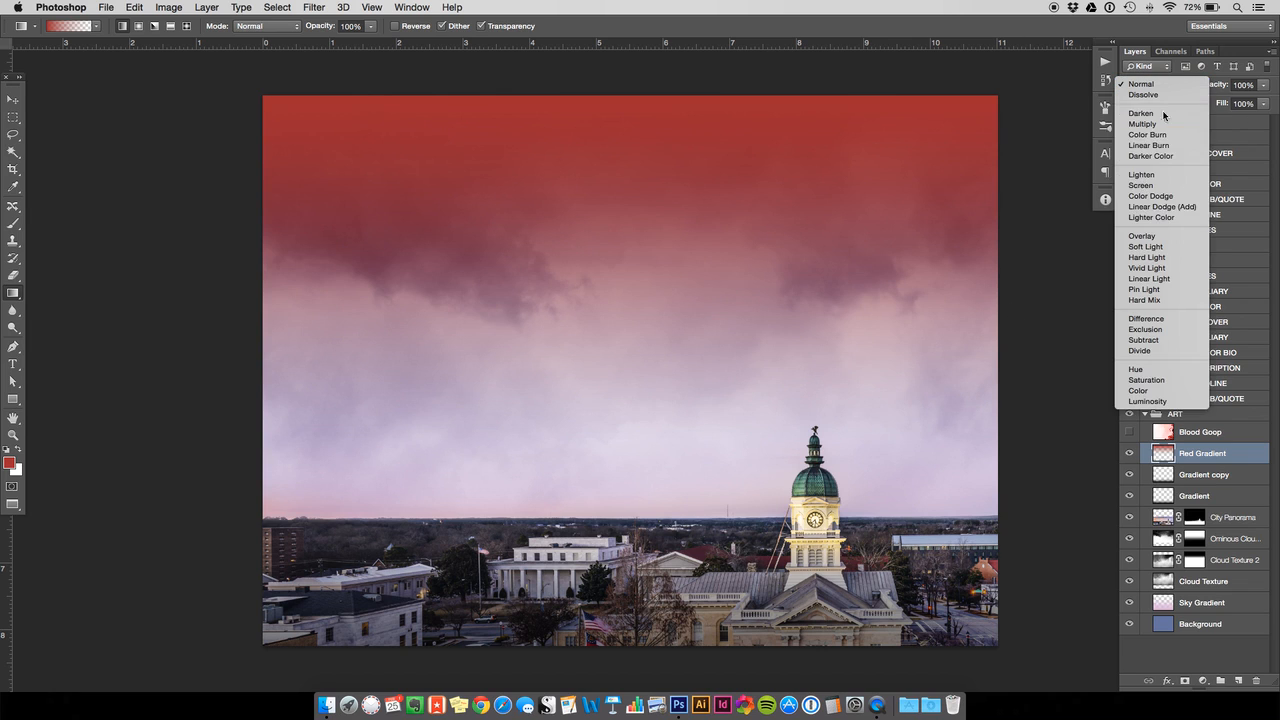
{"action": "left_click", "coordinate": [1166, 249]}
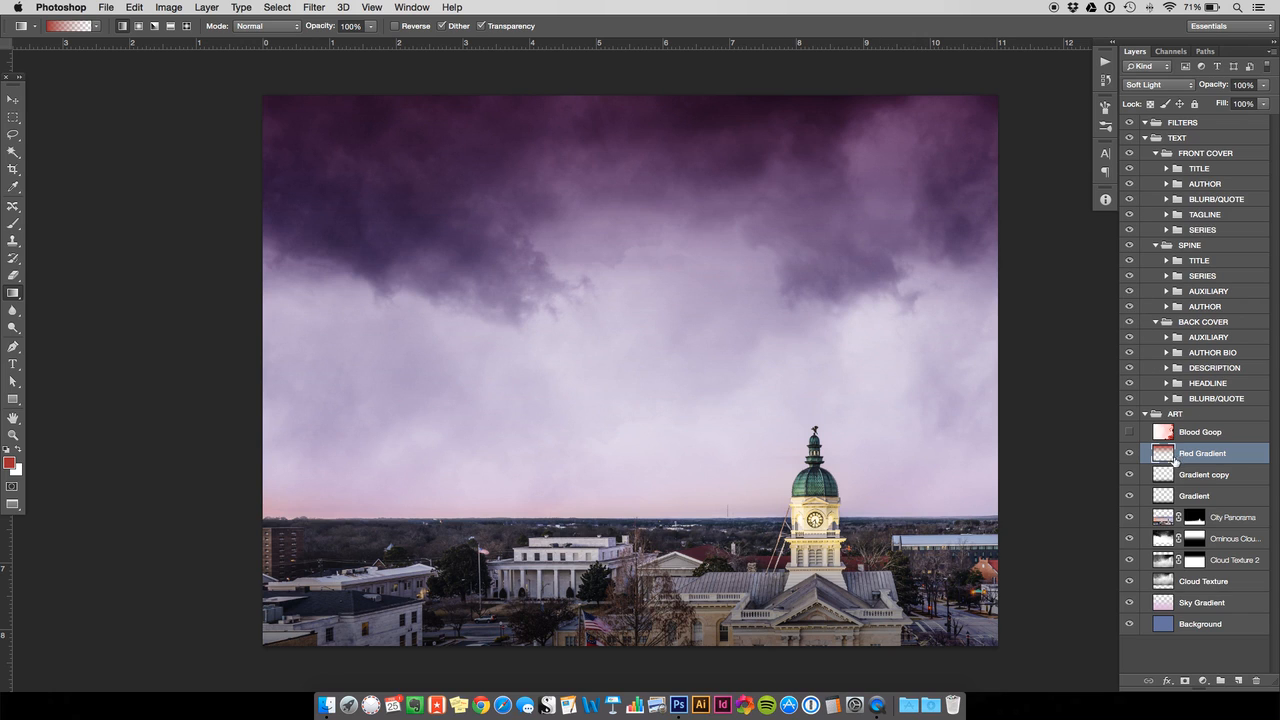
{"action": "left_click", "coordinate": [14, 101]}
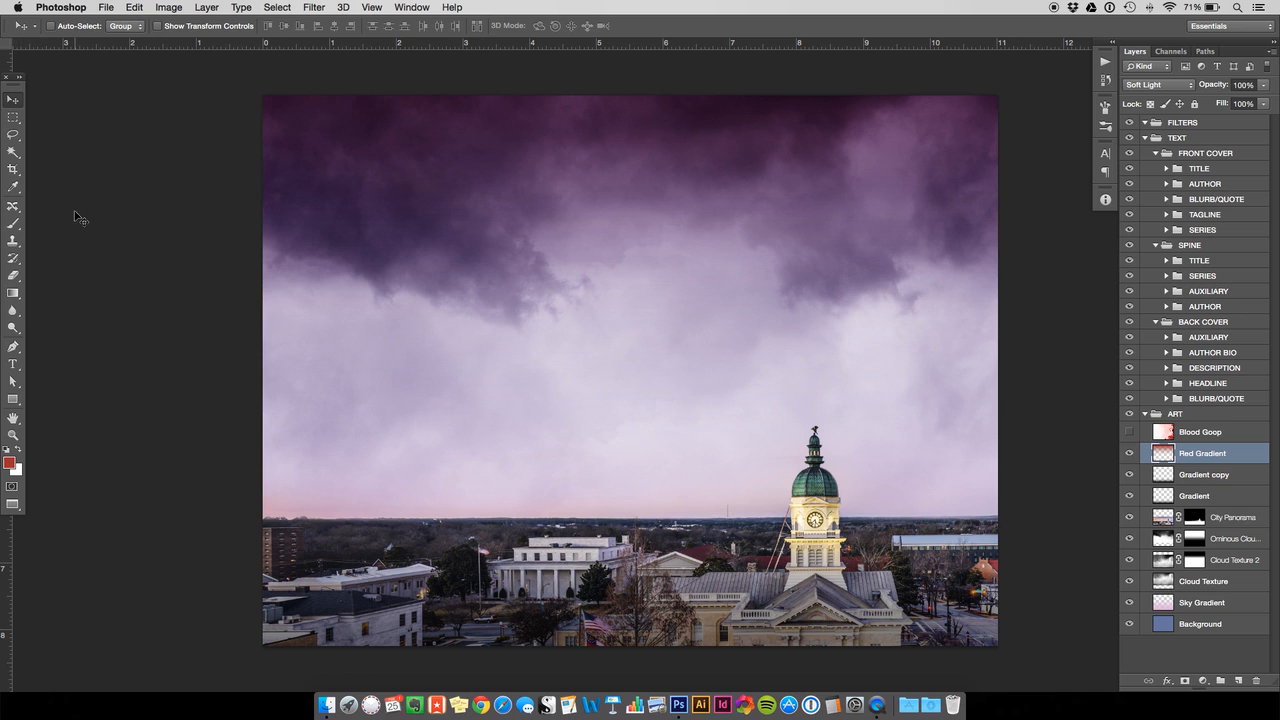
- Make the Blood Goop layer visible again
{"action": "left_click", "coordinate": [1129, 432]}
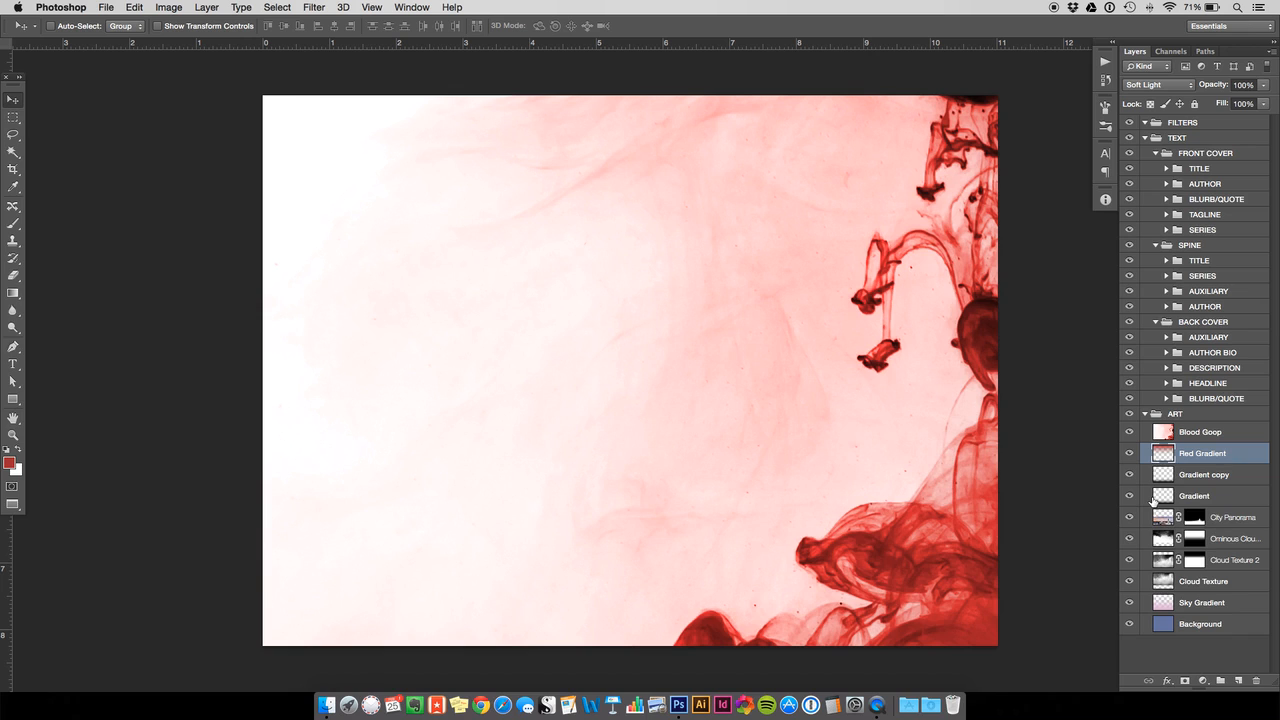
{"action": "key", "text": "super+minus"}
{"action": "key", "text": "super+minus"}
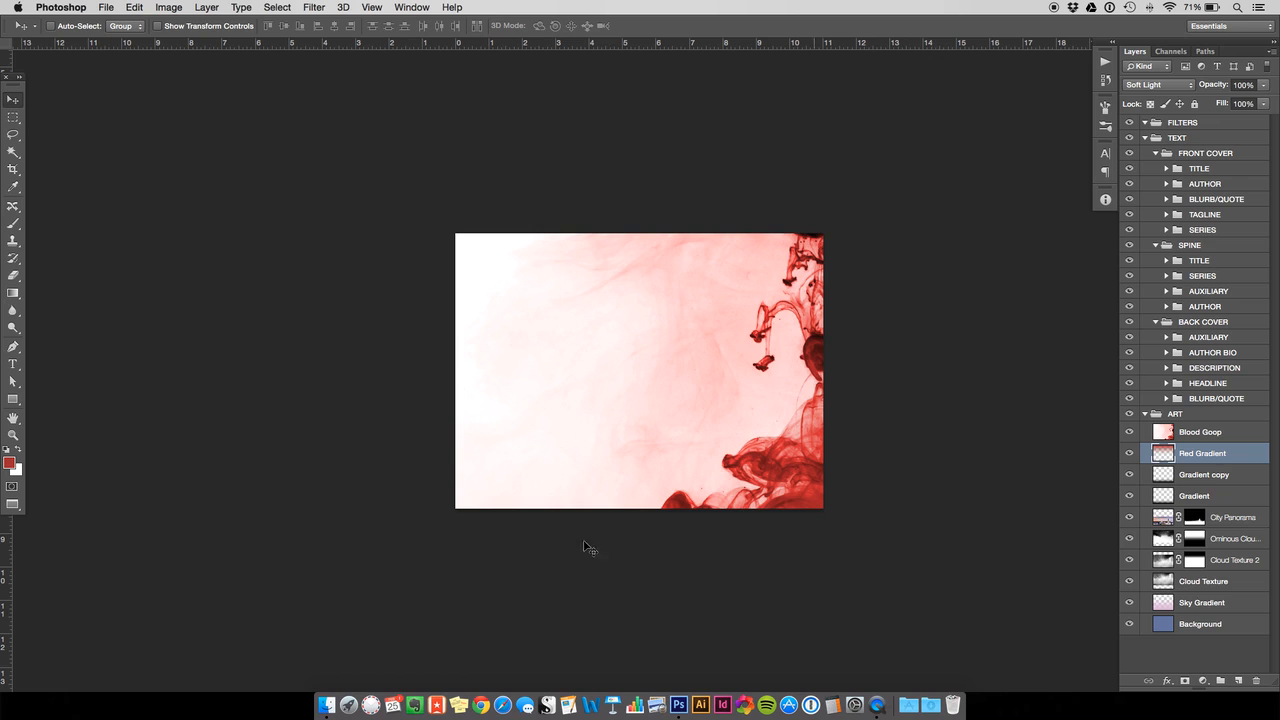
- Switch to Finder and preview TEST RUN.jpg to study how the ink is placed on the finished cover
{"action": "left_click", "coordinate": [330, 706]}
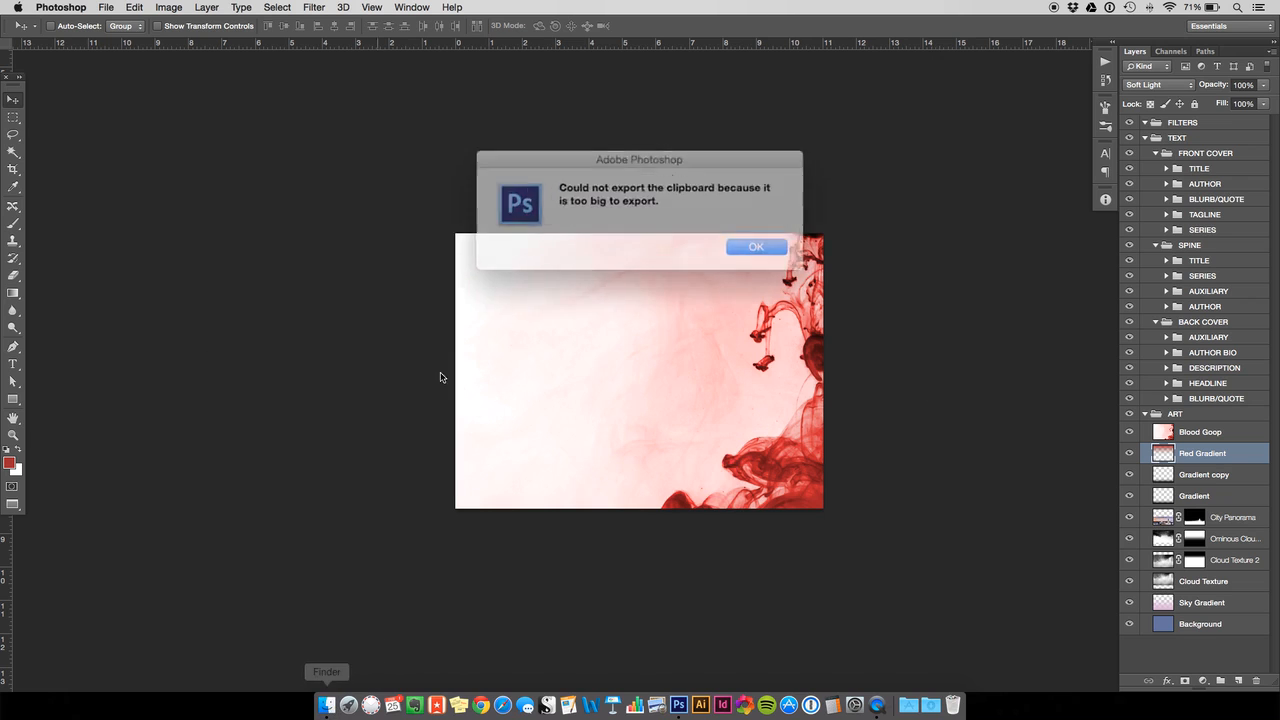
{"action": "left_click", "coordinate": [738, 250]}
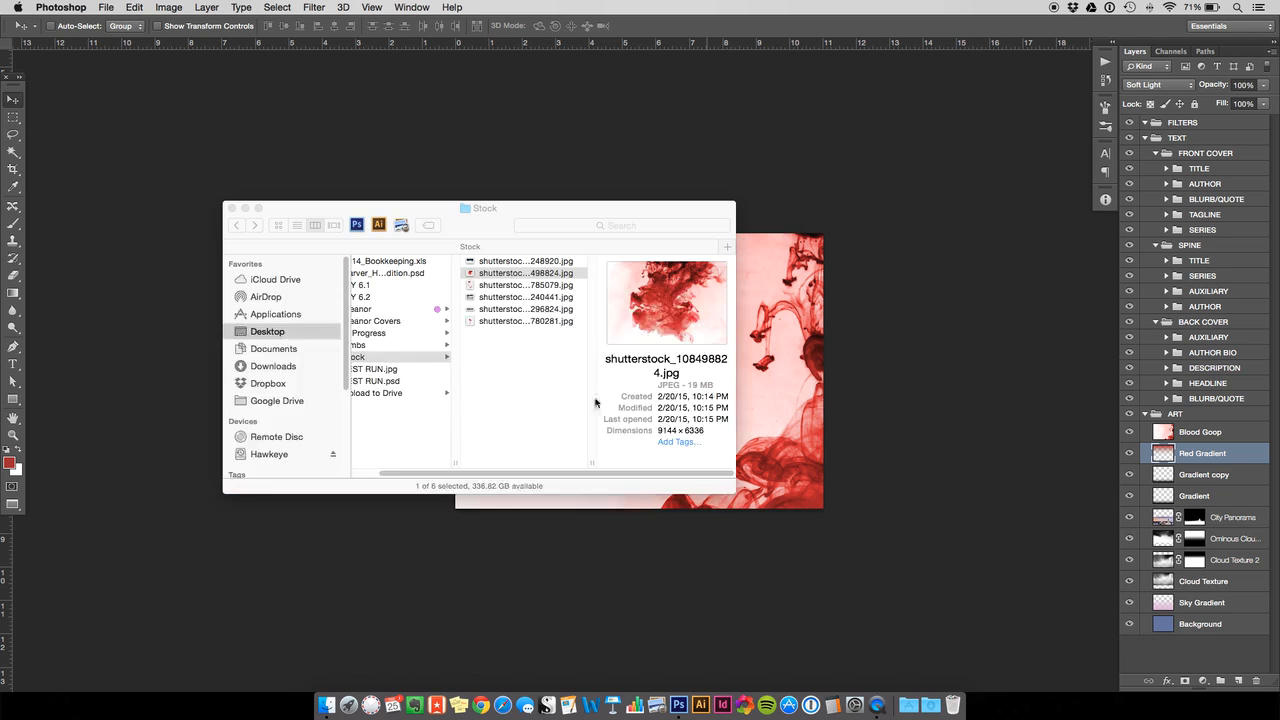
{"action": "left_click", "coordinate": [405, 369]}
{"action": "key", "text": "space"}
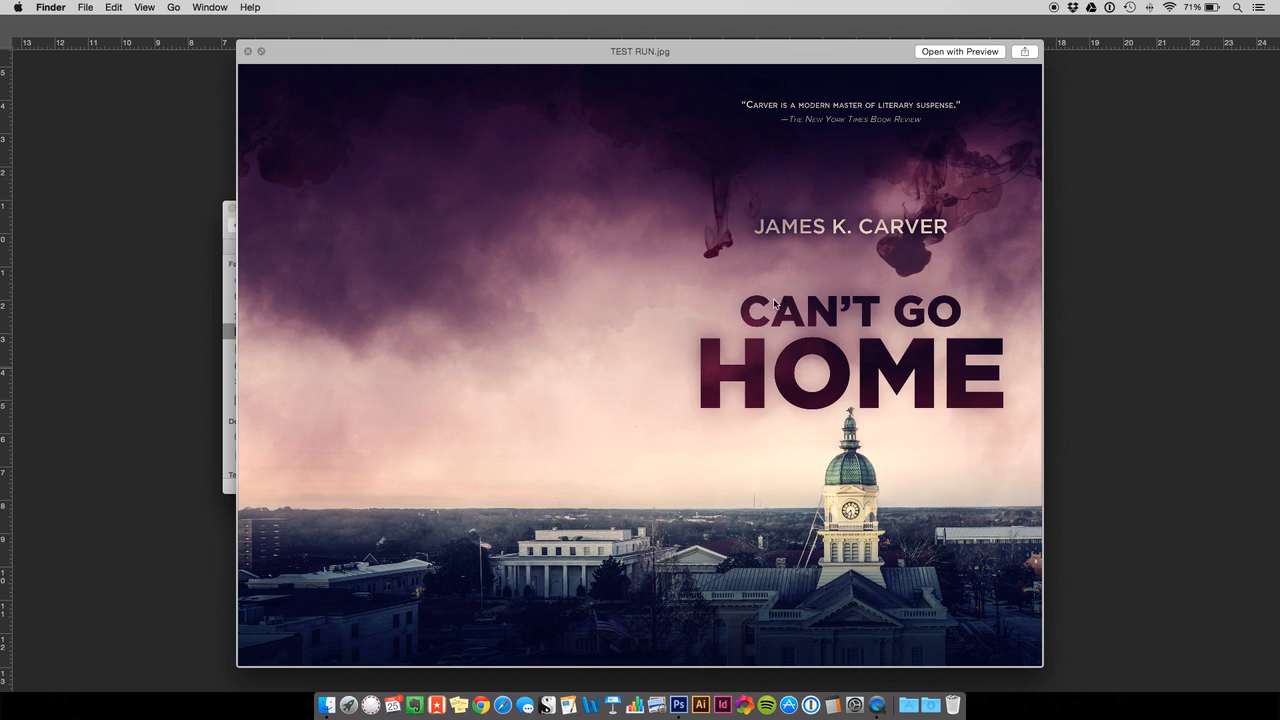
{"action": "key", "text": "space"}
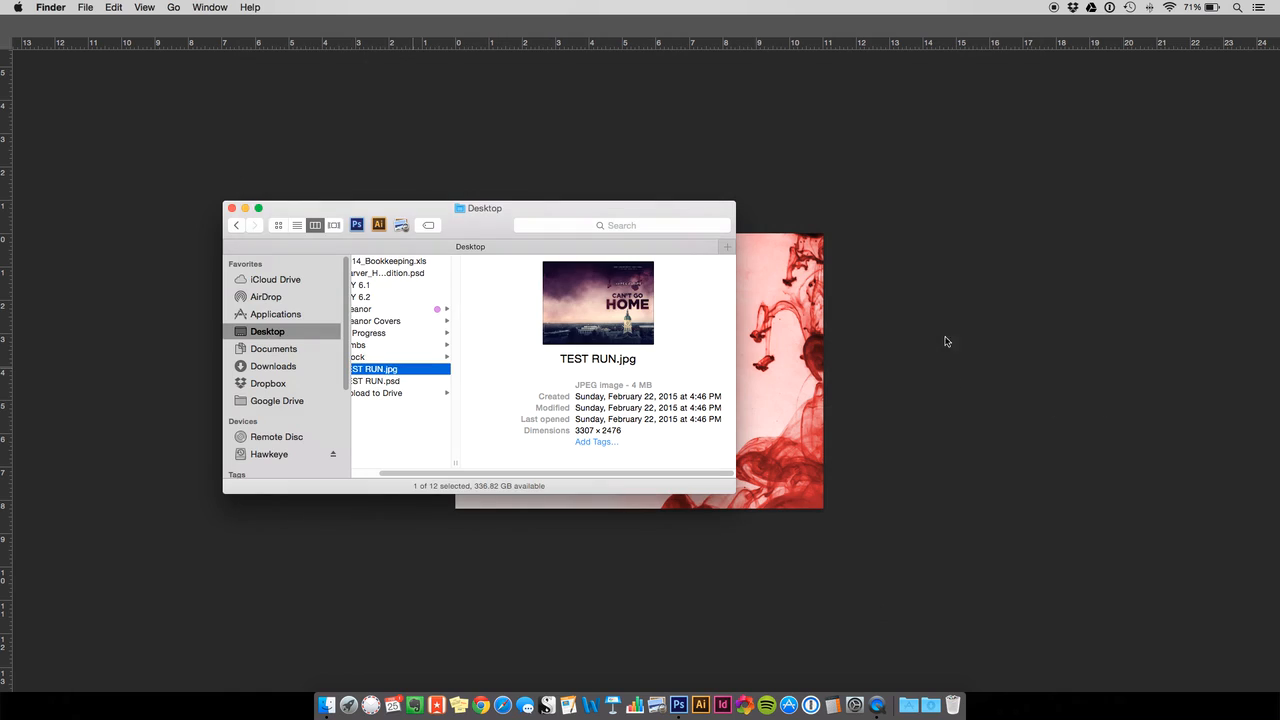
- Return to Photoshop and set the Blood Goop layer's blend mode to Multiply
{"action": "left_click", "coordinate": [812, 327]}
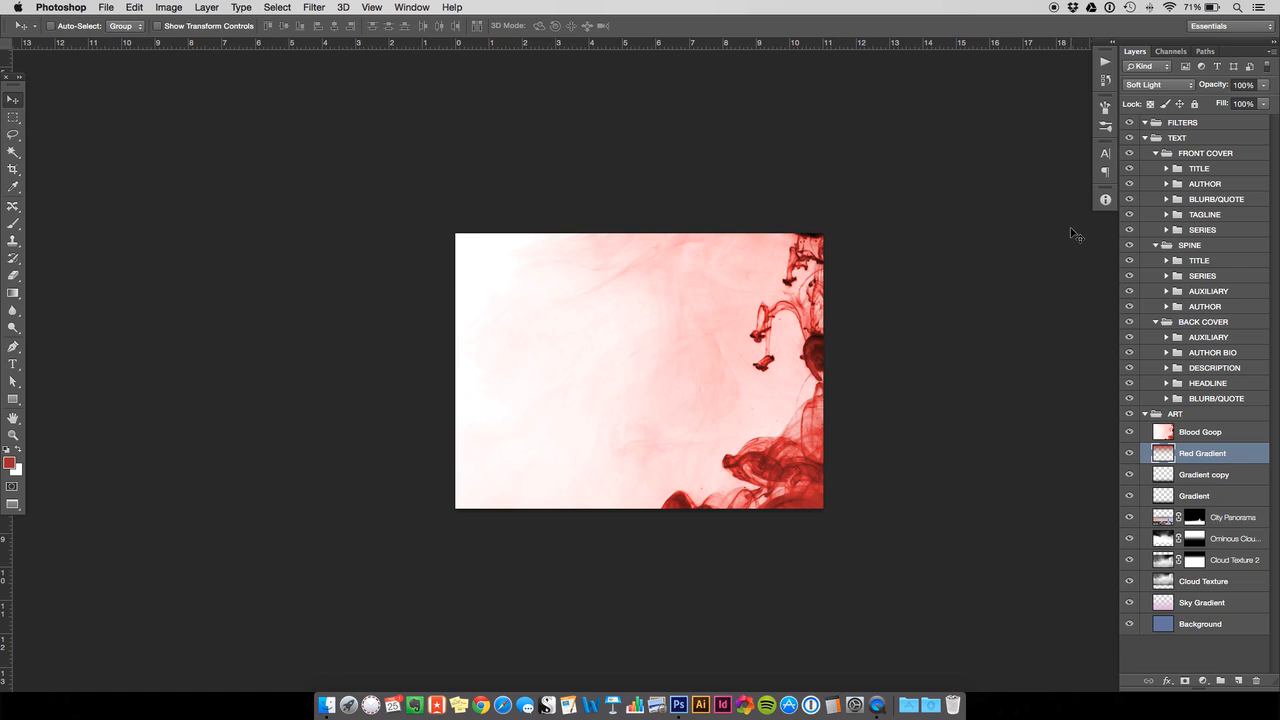
{"action": "left_click", "coordinate": [1203, 433]}
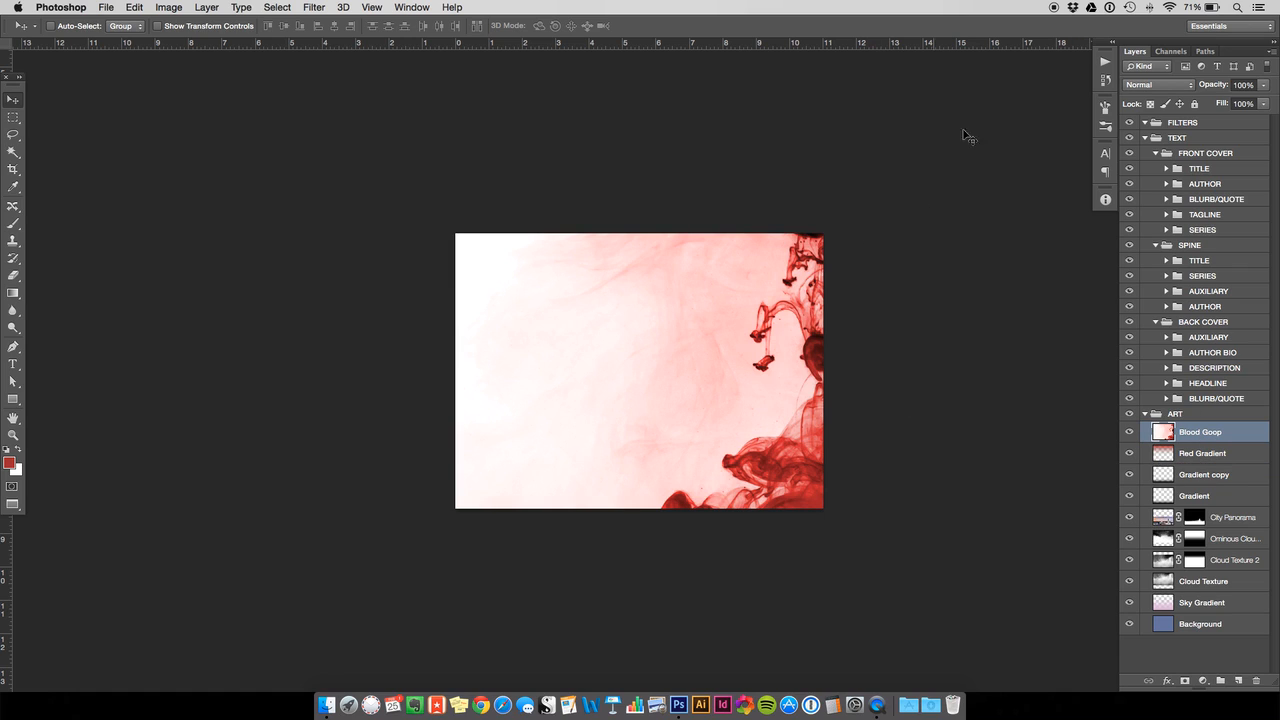
{"action": "left_click", "coordinate": [1162, 86]}
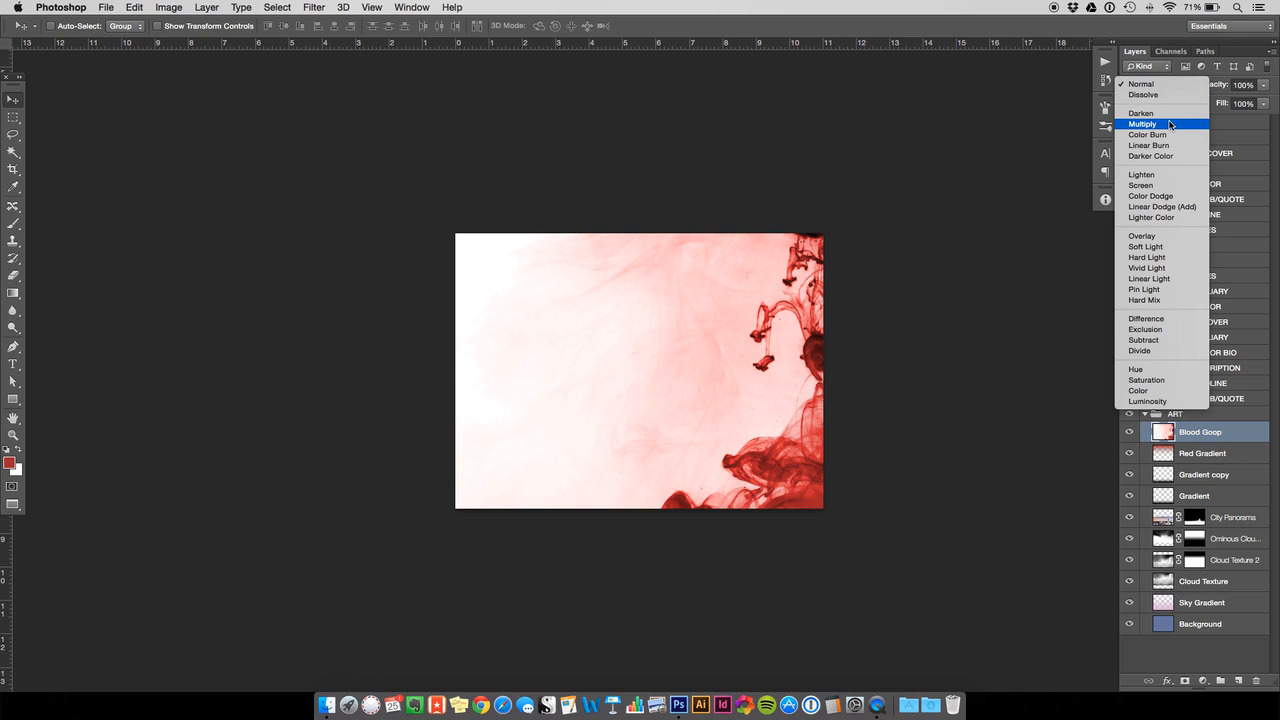
{"action": "left_click", "coordinate": [1170, 123]}
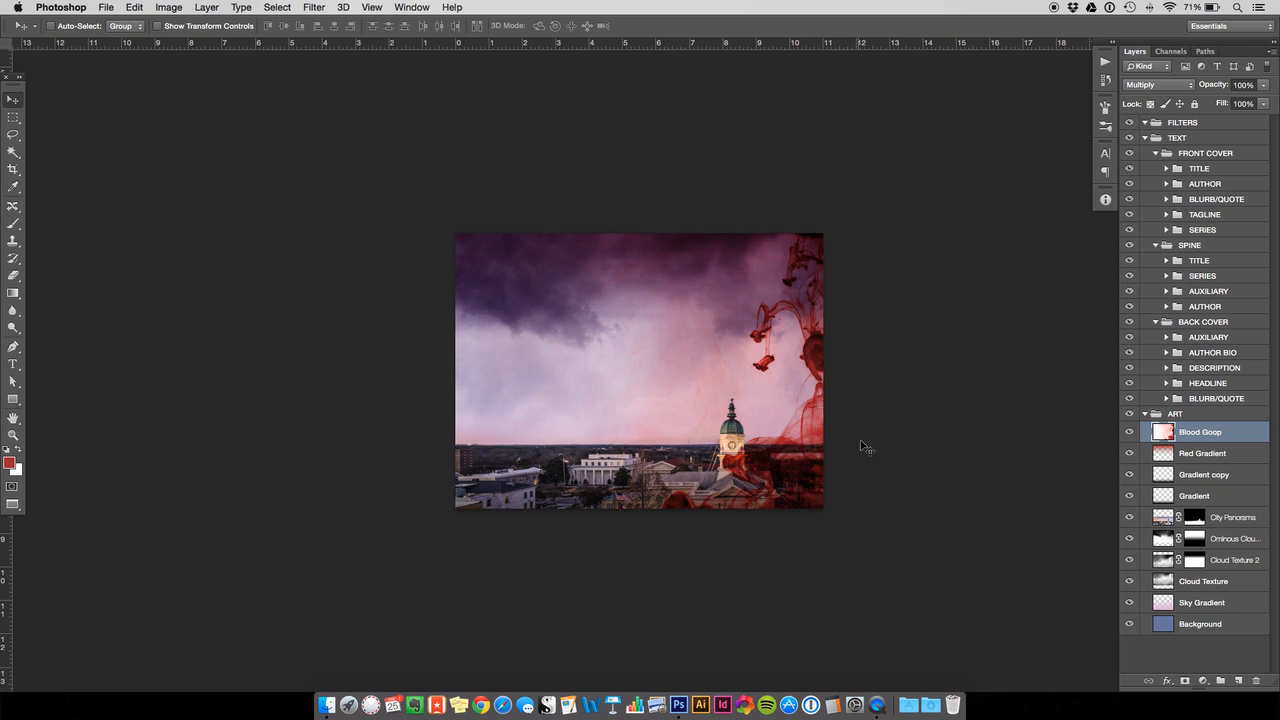
- Move the Blood Goop ink around over the artwork until only its lower tips hang down from the top of the sky
{"action": "left_click_drag", "start_coordinate": [866, 448], "coordinate": [646, 322]}
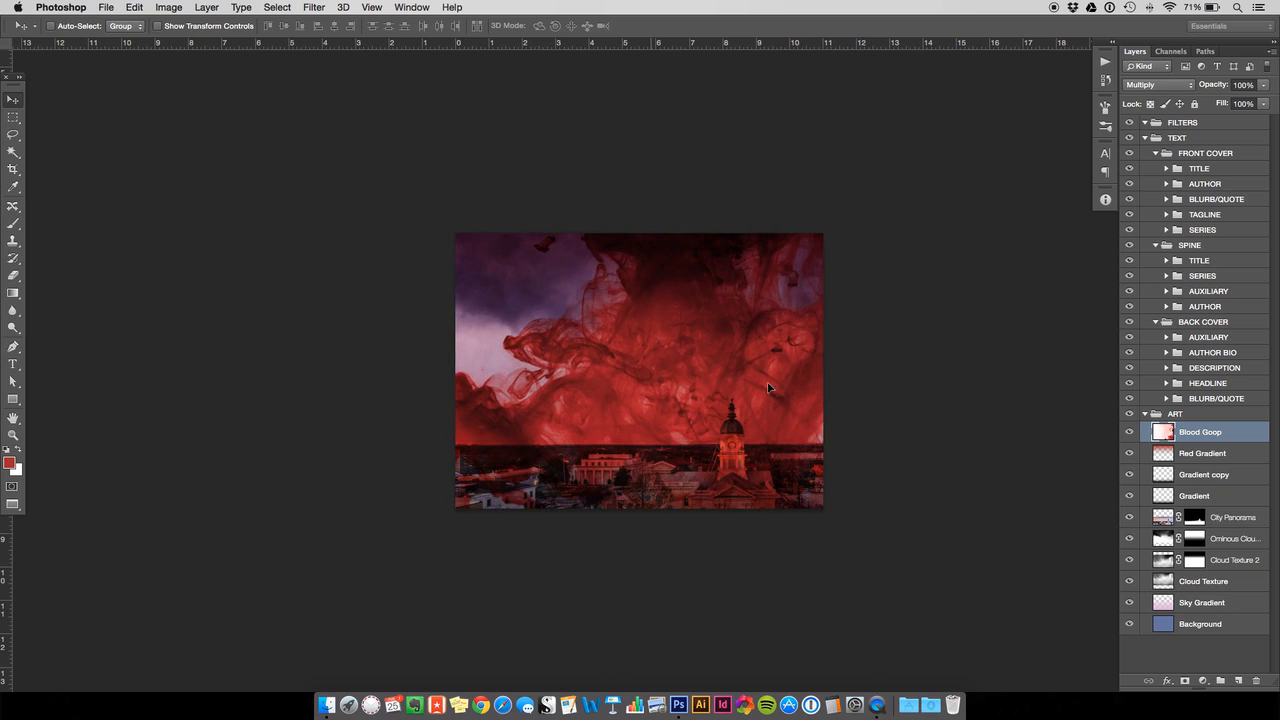
{"action": "left_click_drag", "start_coordinate": [846, 444], "coordinate": [708, 410]}
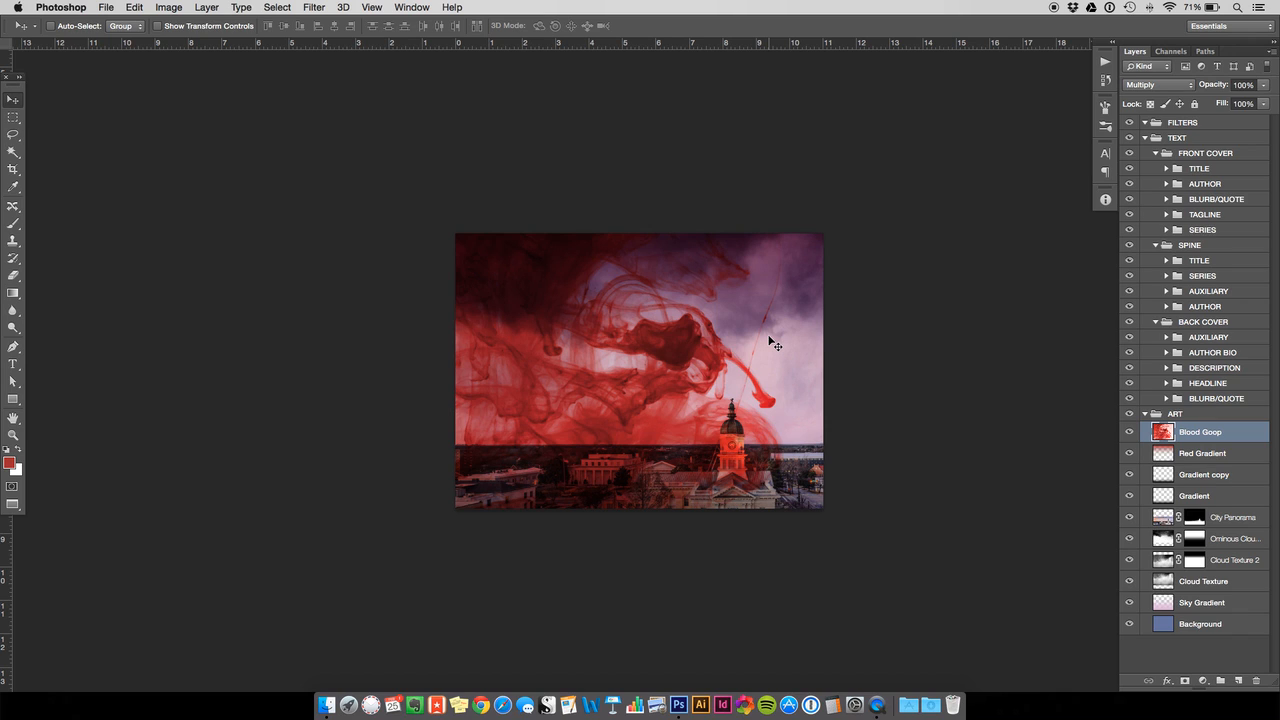
{"action": "left_click_drag", "start_coordinate": [634, 298], "coordinate": [630, 401]}
{"action": "left_click_drag", "start_coordinate": [603, 313], "coordinate": [712, 380]}
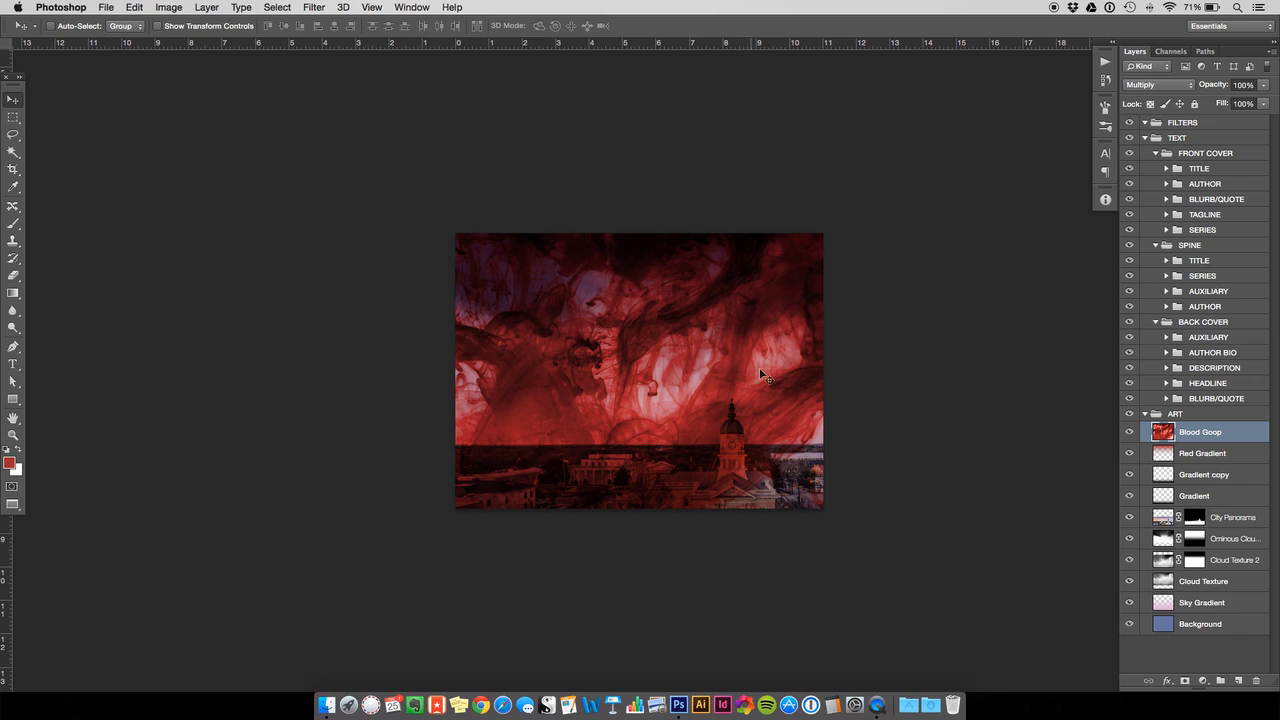
{"action": "left_click_drag", "start_coordinate": [726, 462], "coordinate": [711, 218]}
{"action": "left_click_drag", "start_coordinate": [756, 391], "coordinate": [738, 274]}
- Lower the Blood Goop ink over the sky and scale it down proportionally to about 37%
{"action": "key", "text": "super+t"}
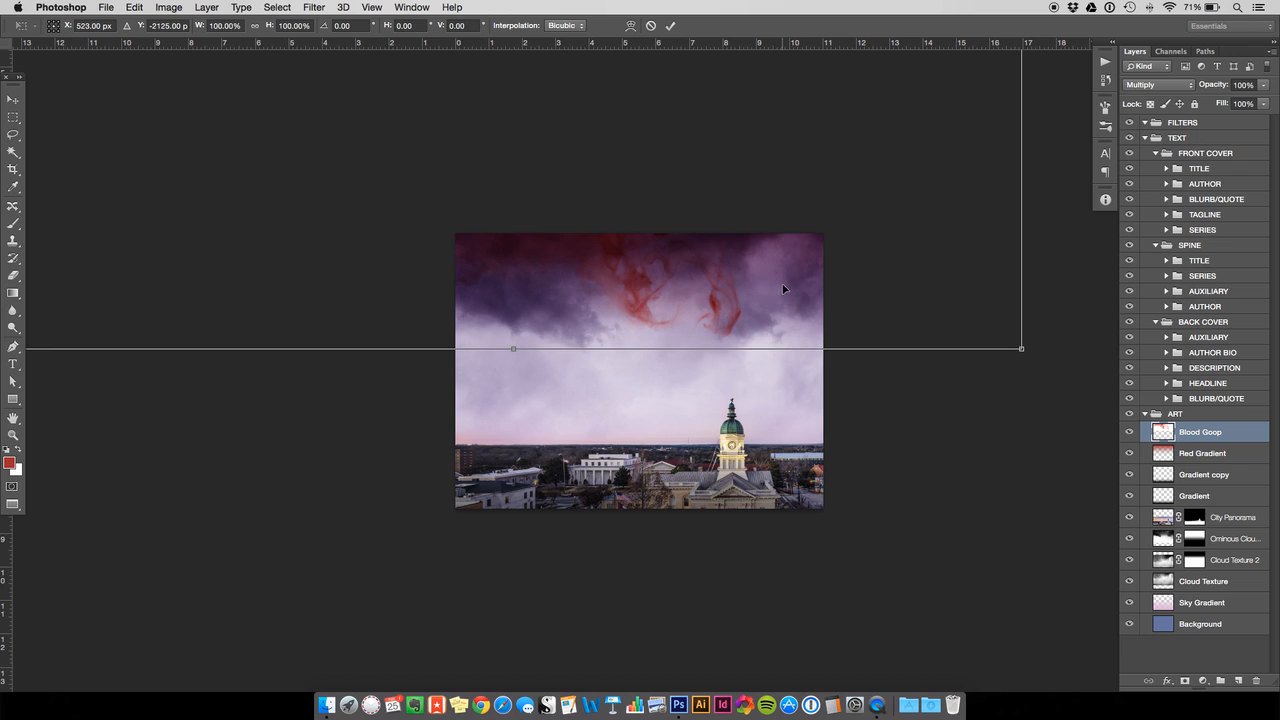
{"action": "left_click_drag", "start_coordinate": [954, 314], "coordinate": [982, 518]}
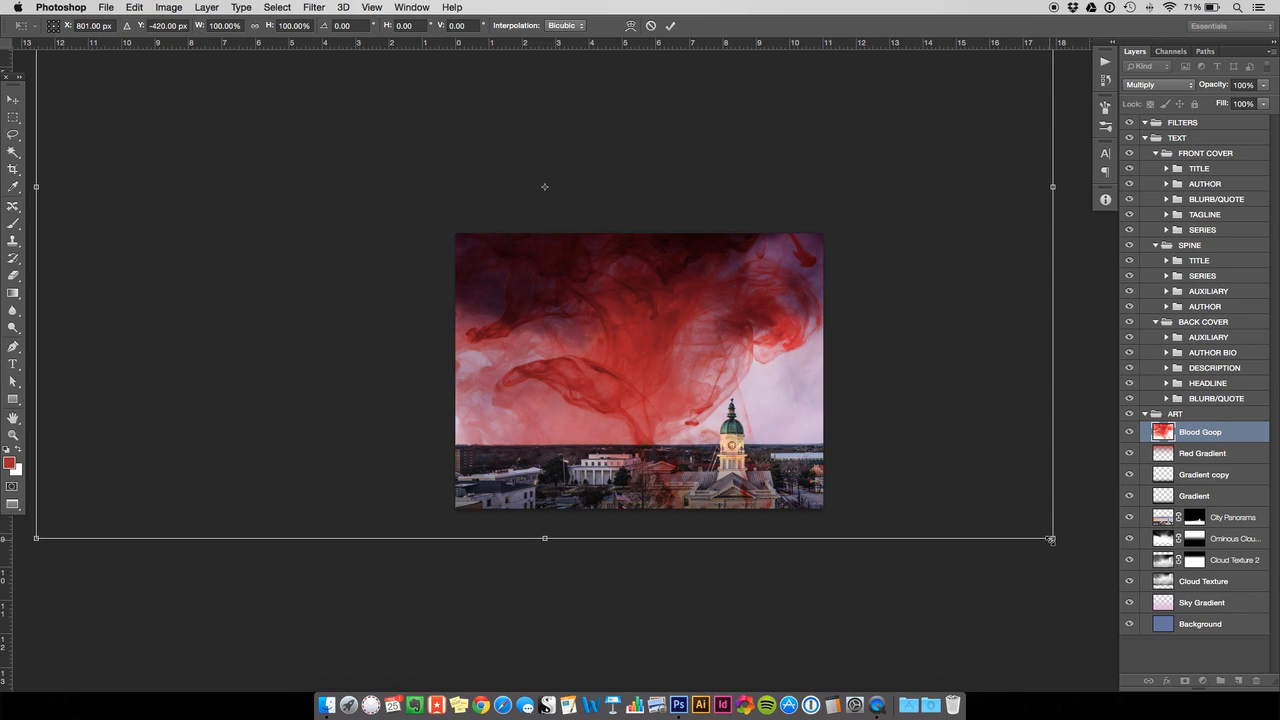
{"action": "left_click_drag", "start_coordinate": [1053, 538], "coordinate": [734, 317]}
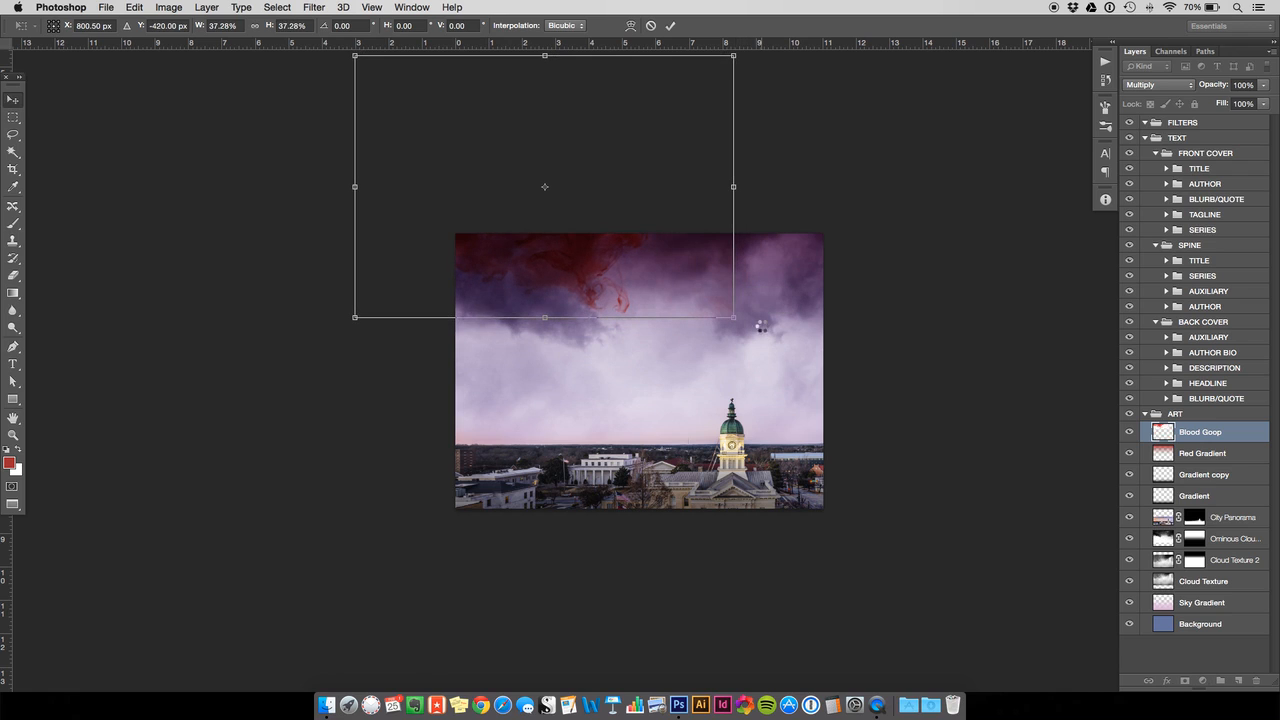
- Move the ink cloud to the middle of the sky above the city and rotate it by about -41.7 degrees
{"action": "key", "text": "h"}
{"action": "key", "text": "super+plus"}
{"action": "key", "text": "super+plus"}
{"action": "key", "text": "super+plus"}
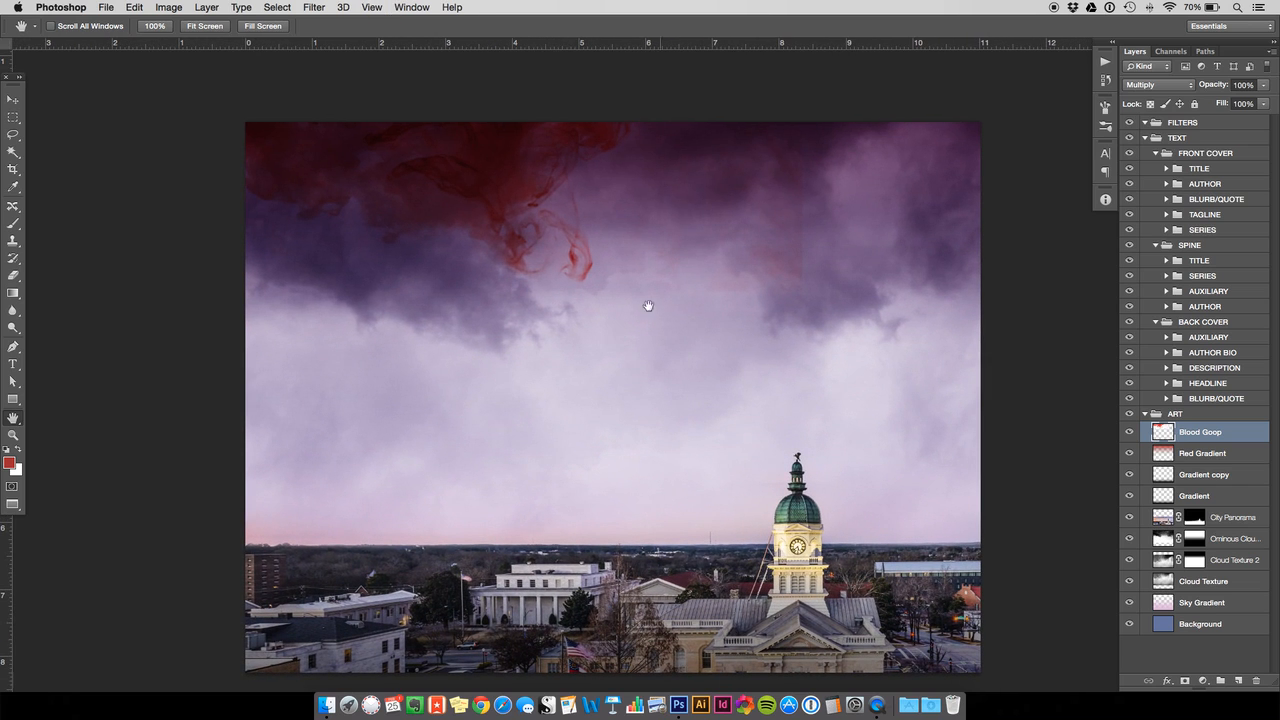
{"action": "key", "text": "v"}
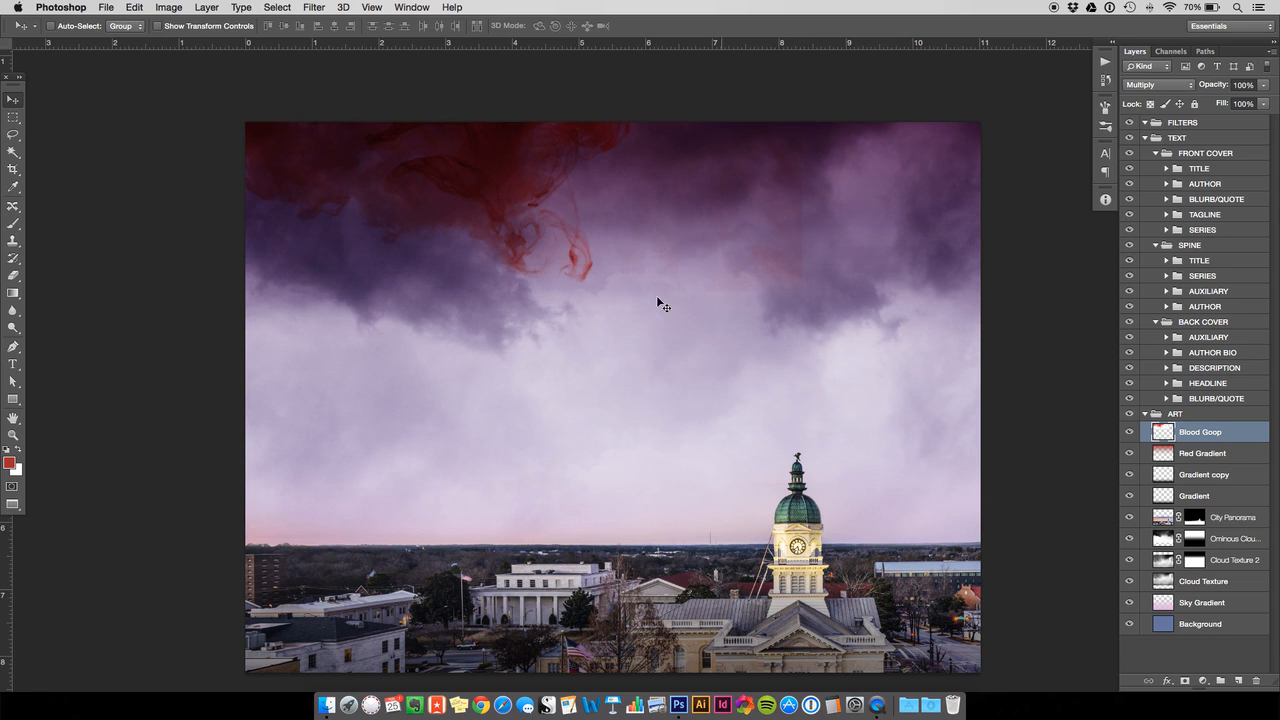
{"action": "left_click_drag", "start_coordinate": [582, 194], "coordinate": [731, 382]}
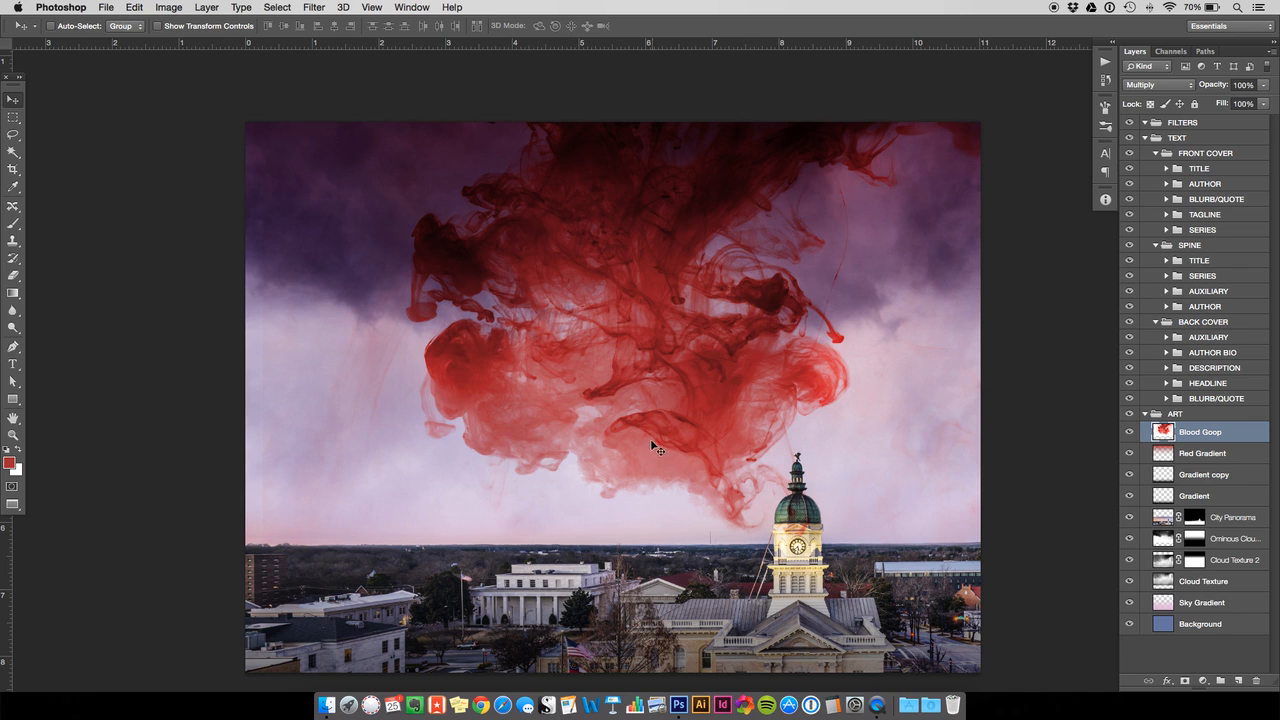
{"action": "key", "text": "super+t"}
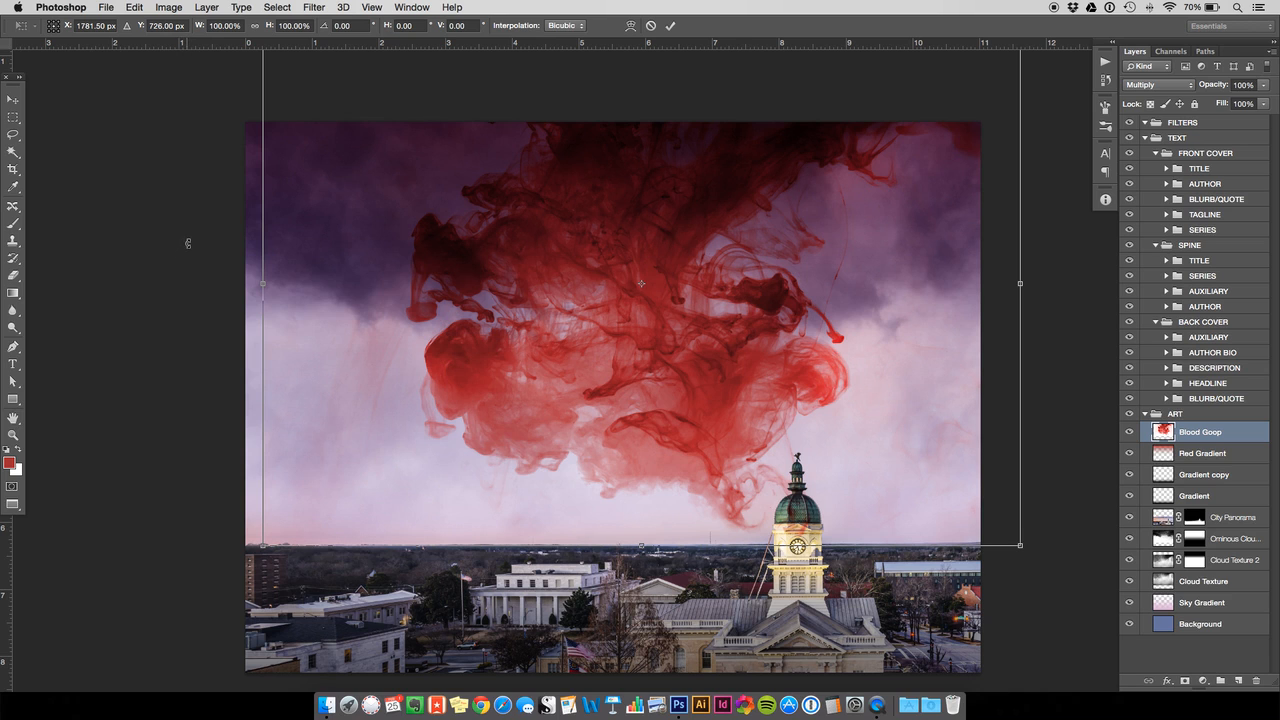
{"action": "left_click_drag", "start_coordinate": [186, 237], "coordinate": [359, 485]}
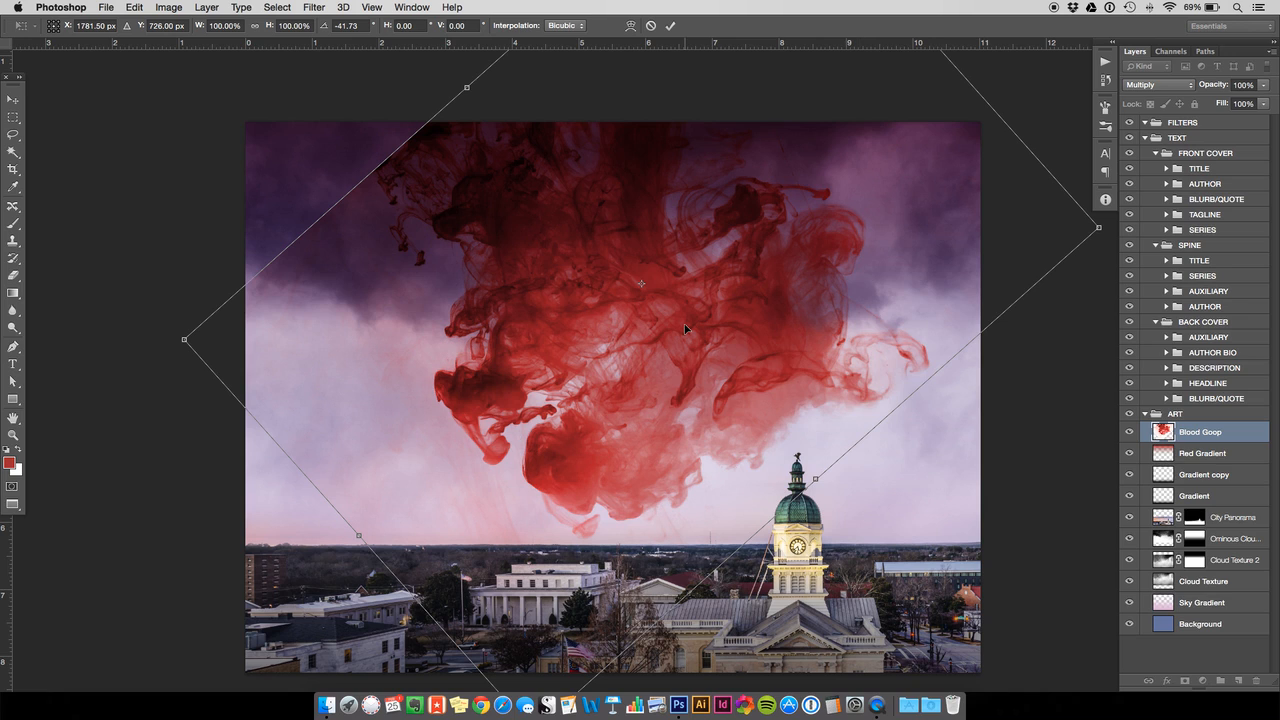
{"action": "key", "text": "Return"}
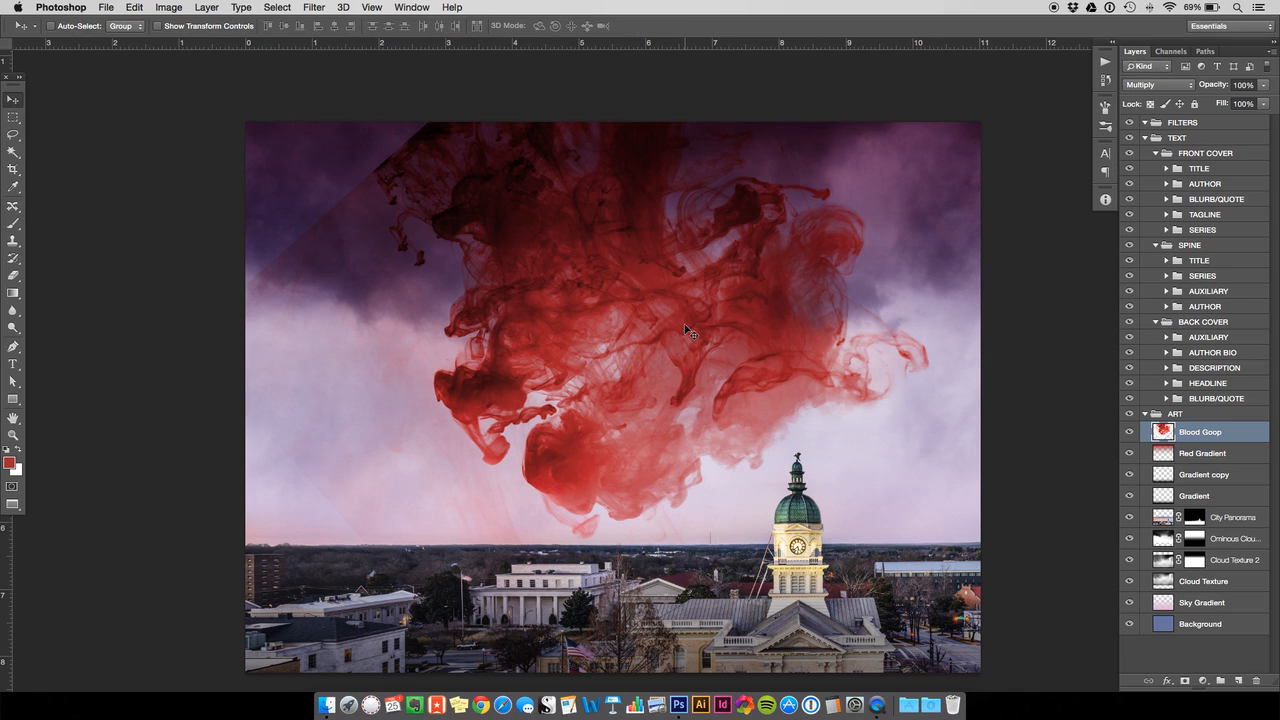
- Move the rotated ink into the dark clouds at the artwork's upper-left corner
{"action": "left_click_drag", "start_coordinate": [718, 506], "coordinate": [564, 242]}
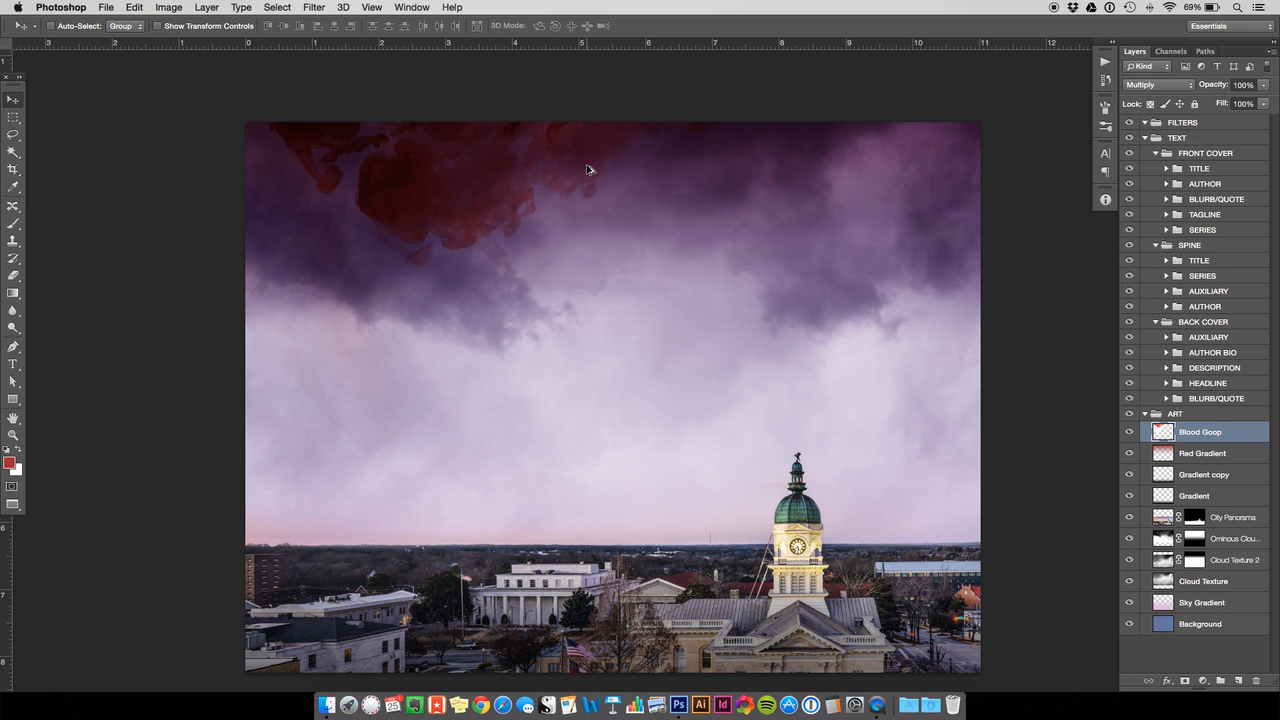
{"action": "key", "text": "super+u"}
{"action": "left_click_drag", "start_coordinate": [415, 206], "coordinate": [421, 238]}
{"action": "left_click", "coordinate": [169, 7]}
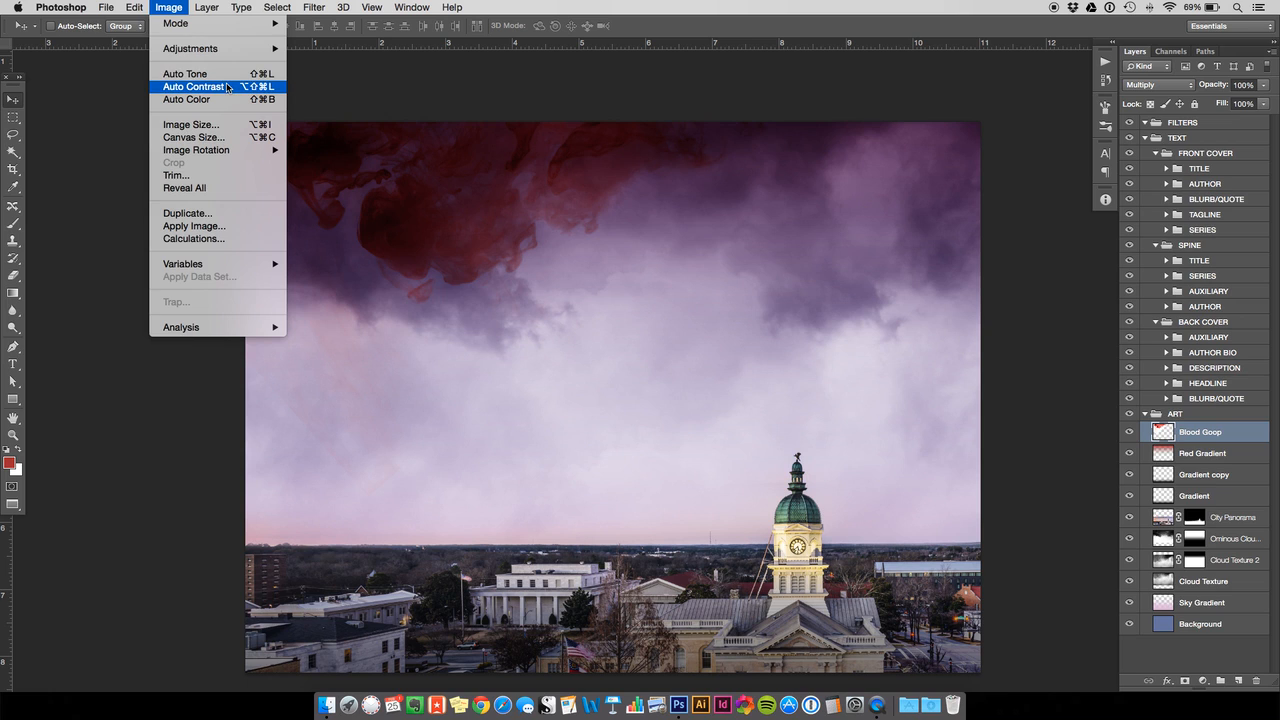
{"action": "left_click", "coordinate": [320, 88]}
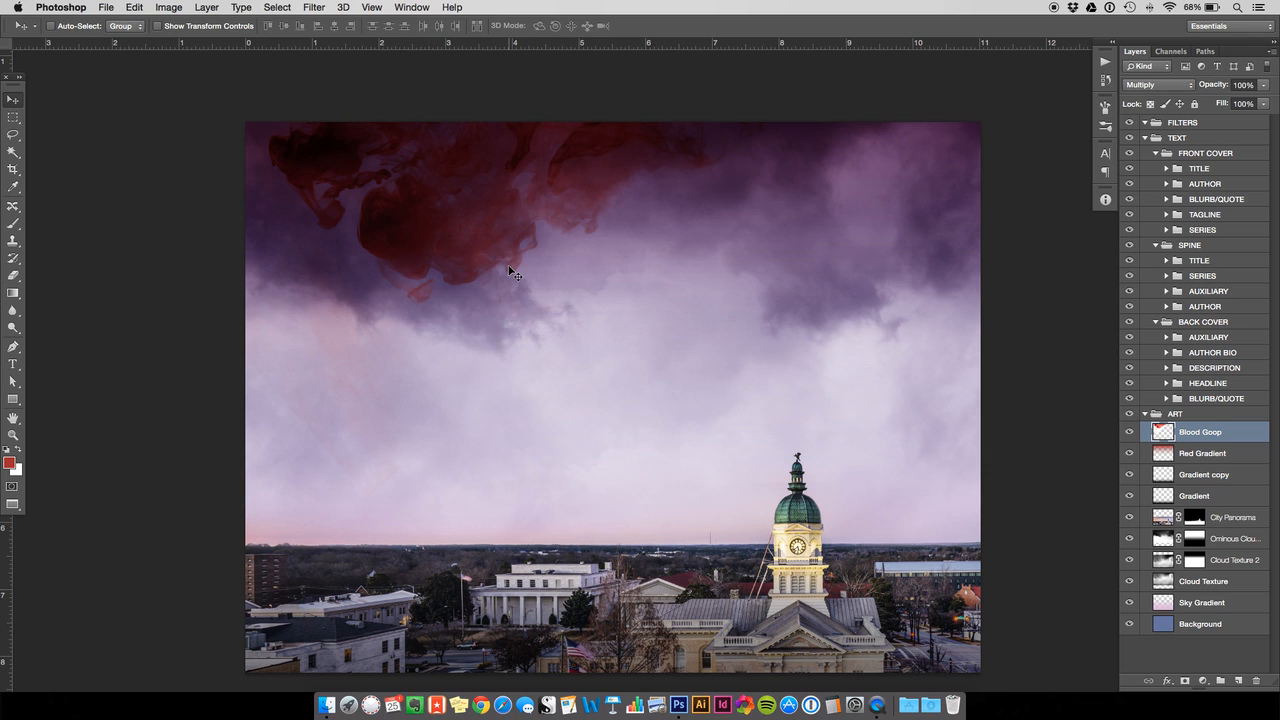
- Lower the Blood Goop layer's opacity to 70% and shift the ink slightly further into the sky's upper-left corner
{"action": "left_click", "coordinate": [1249, 85]}
{"action": "key", "text": "shift+Down"}
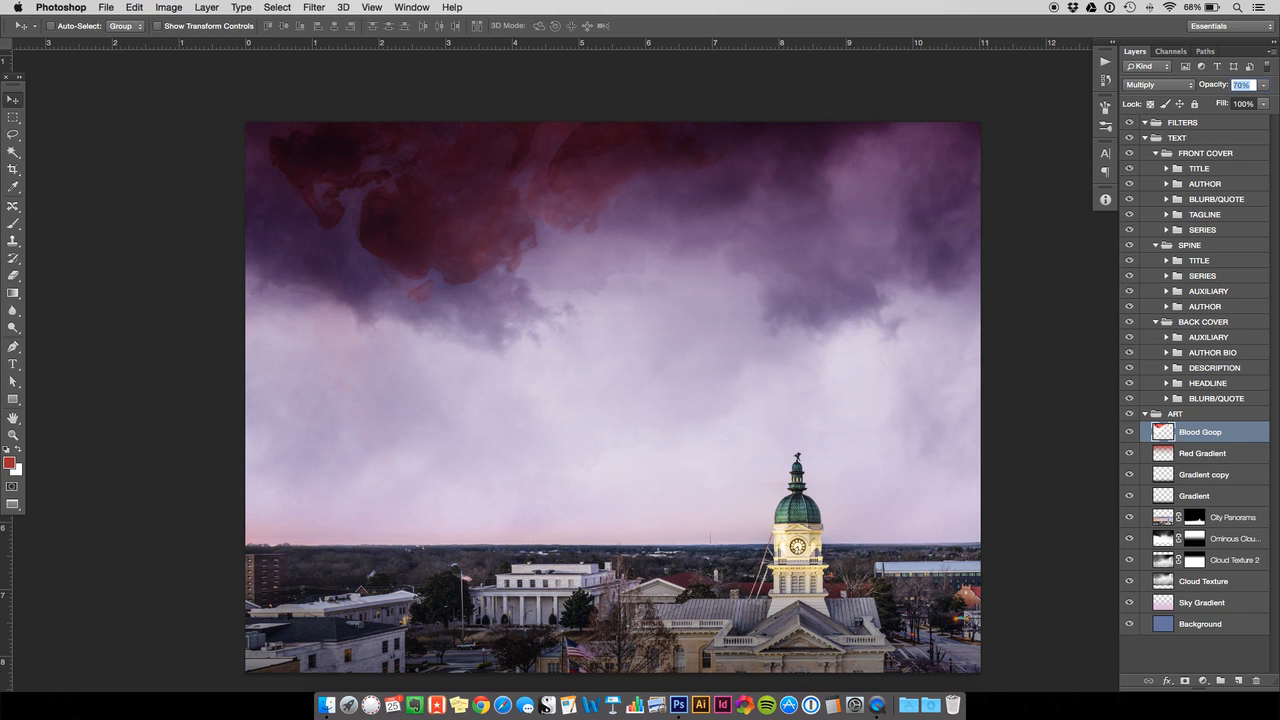
{"action": "left_click", "coordinate": [12, 116]}
{"action": "left_click", "coordinate": [12, 101]}
{"action": "left_click_drag", "start_coordinate": [540, 283], "coordinate": [508, 258]}
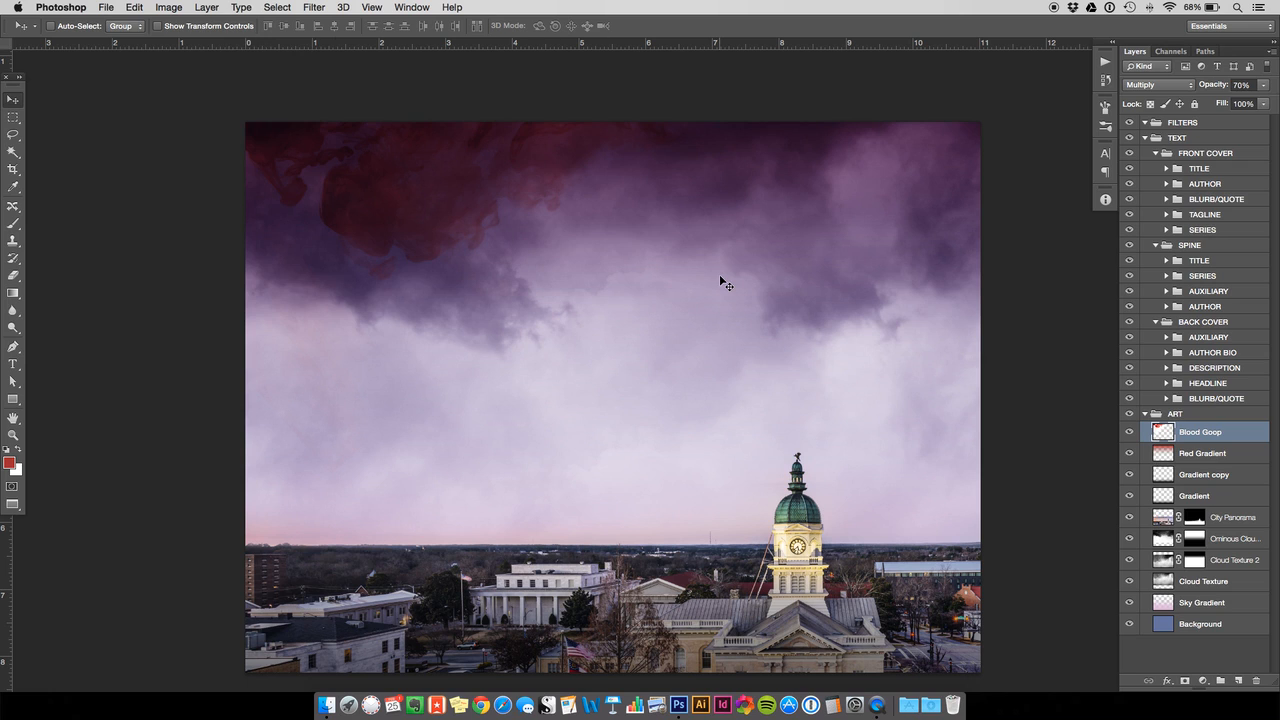
{"action": "key", "text": "super+u"}
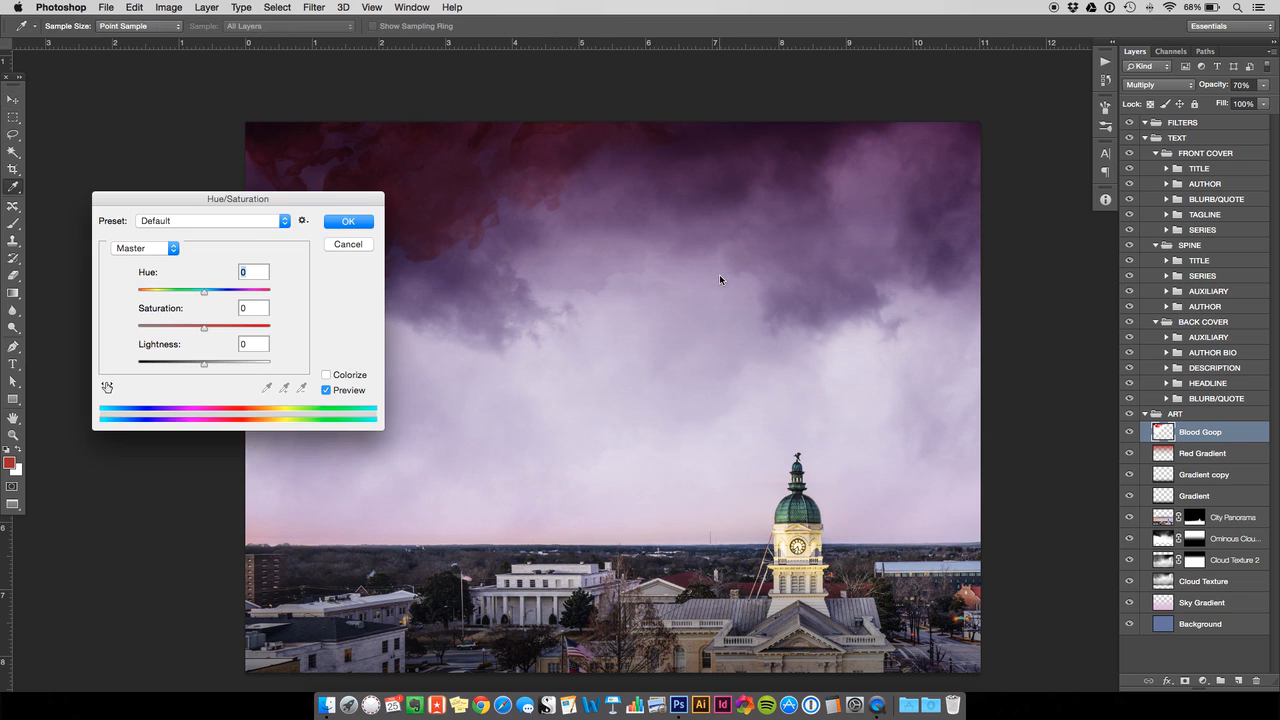
{"action": "left_click", "coordinate": [258, 307]}
{"action": "key", "text": "Escape"}
- Start a Hue/Saturation adjustment on the Blood Goop layer and set the saturation to -20
{"action": "left_click", "coordinate": [170, 8]}
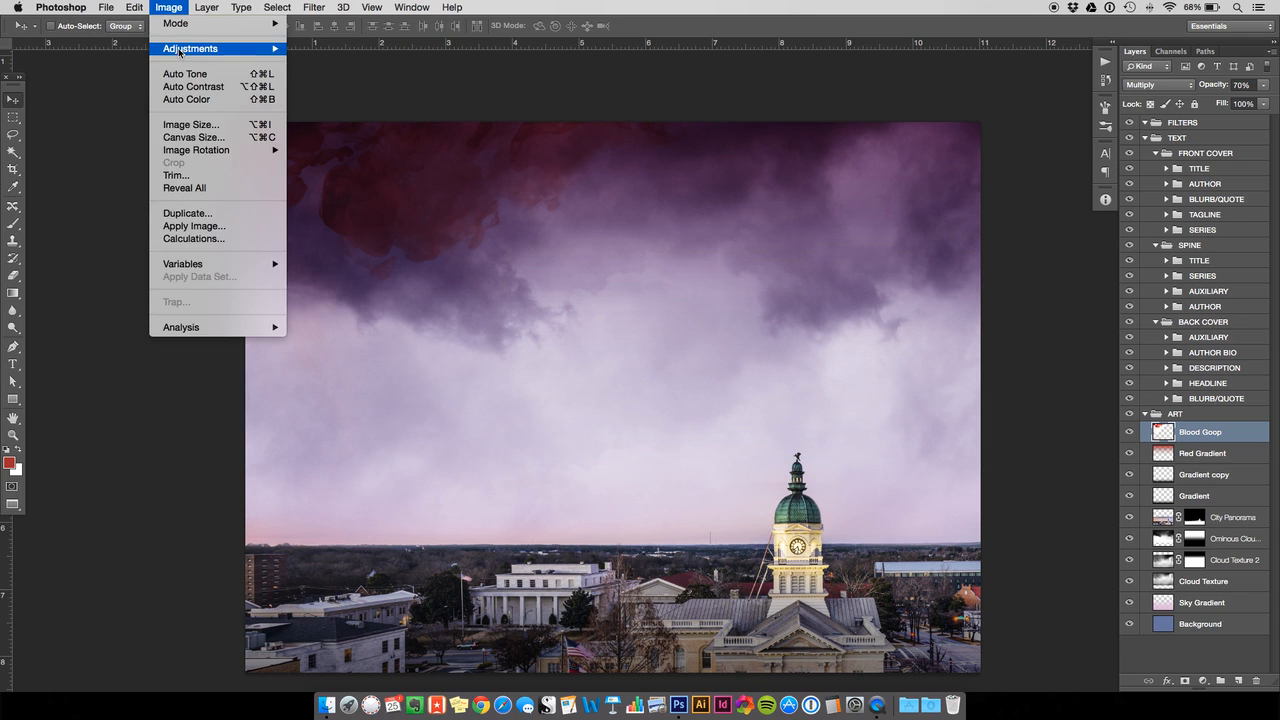
{"action": "mouse_move", "coordinate": [182, 49]}
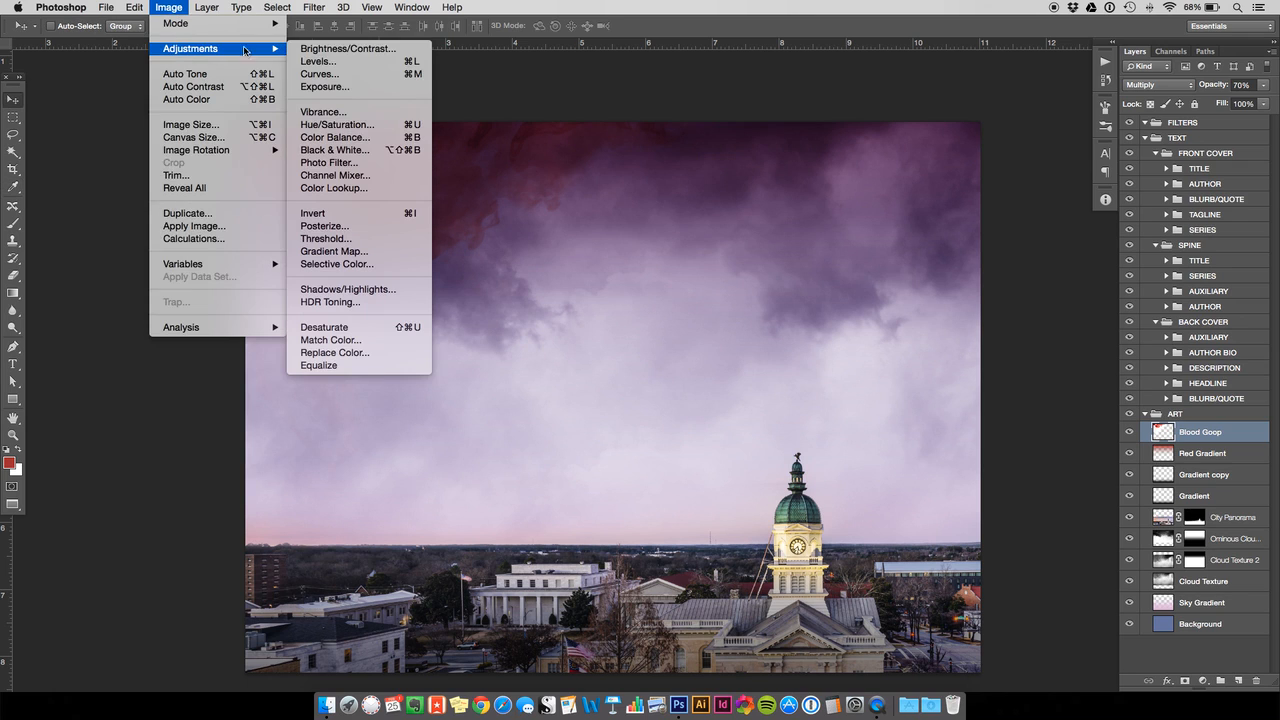
{"action": "left_click", "coordinate": [350, 127]}
{"action": "left_click_drag", "start_coordinate": [242, 206], "coordinate": [258, 323]}
{"action": "left_click", "coordinate": [264, 423]}
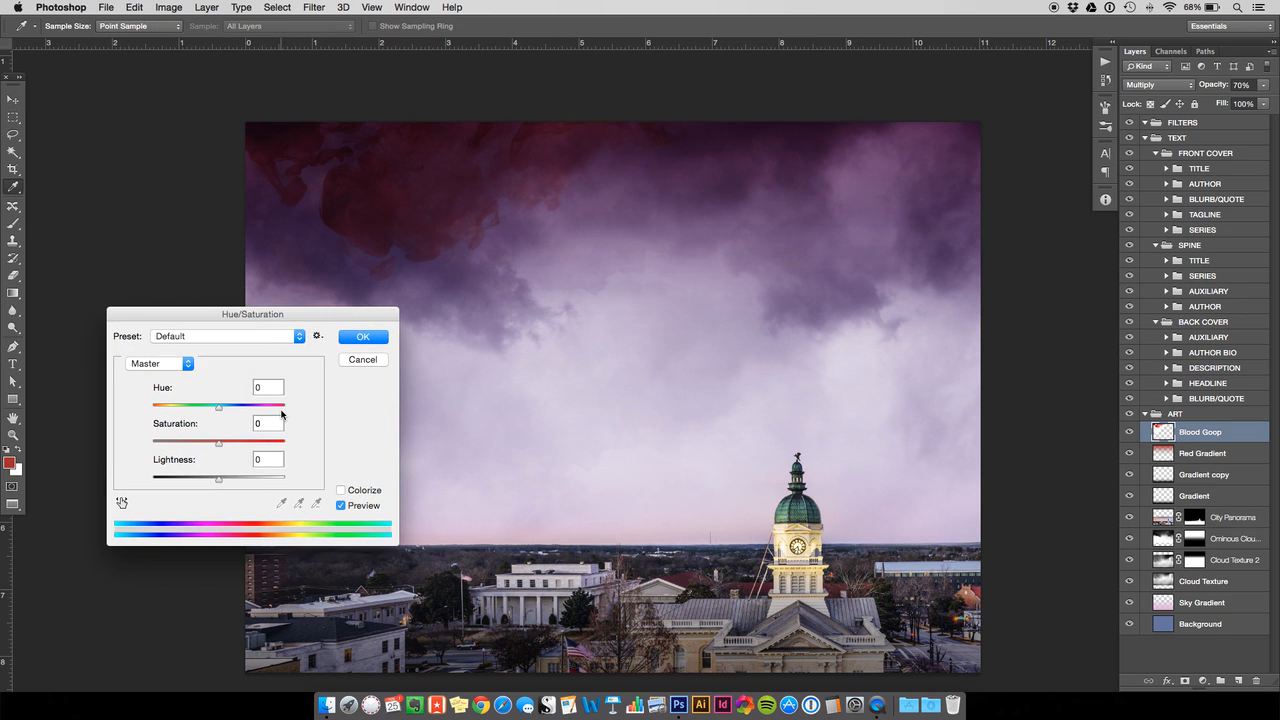
{"action": "key", "text": "shift+Down"}
{"action": "key", "text": "shift+Down"}
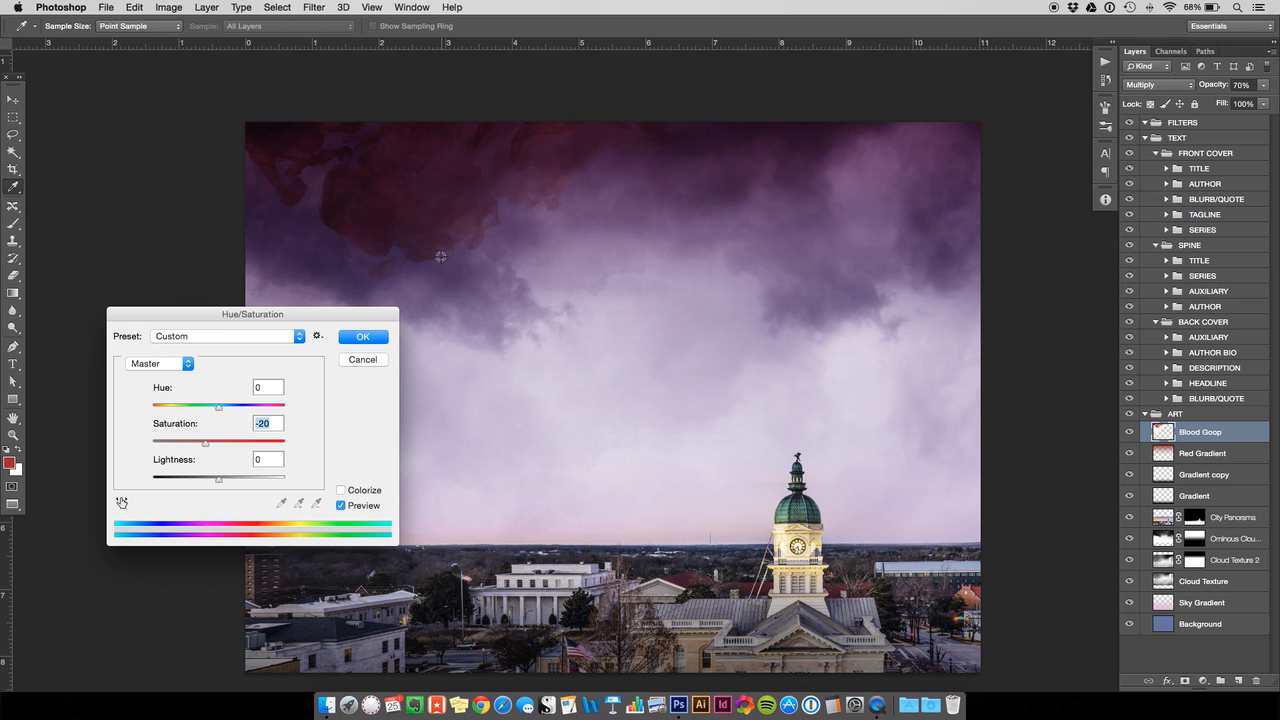
- Try a lightness of -10 on the ink, reset it to 0 and apply the Hue/Saturation adjustment
{"action": "left_click", "coordinate": [273, 461]}
{"action": "key", "text": "shift+Down"}
{"action": "key", "text": "shift+Down"}
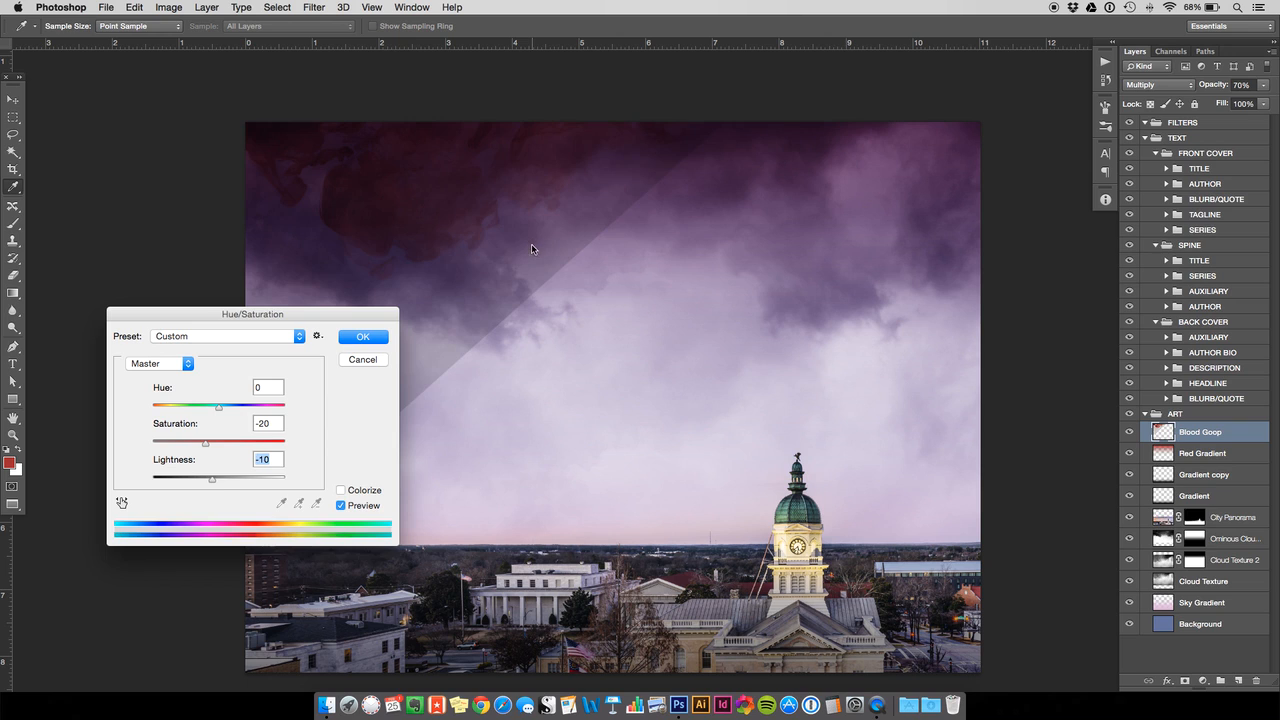
{"action": "type", "text": "0"}
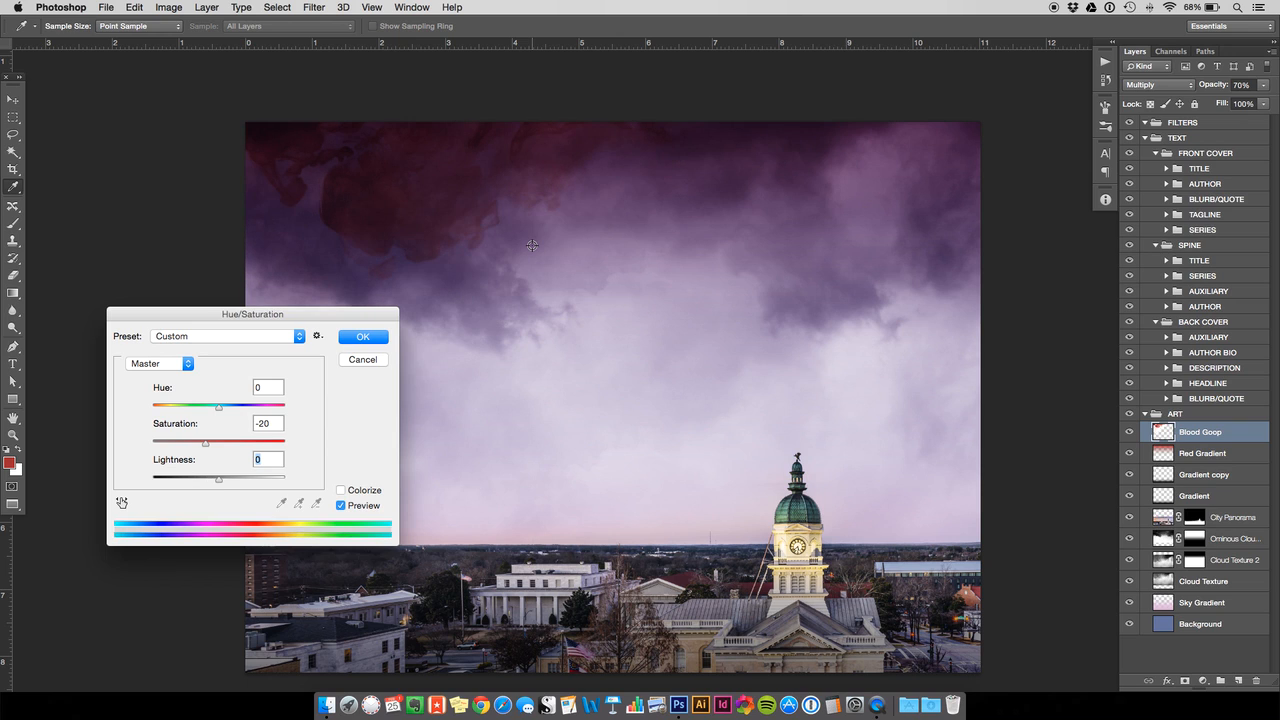
{"action": "key", "text": "Return"}
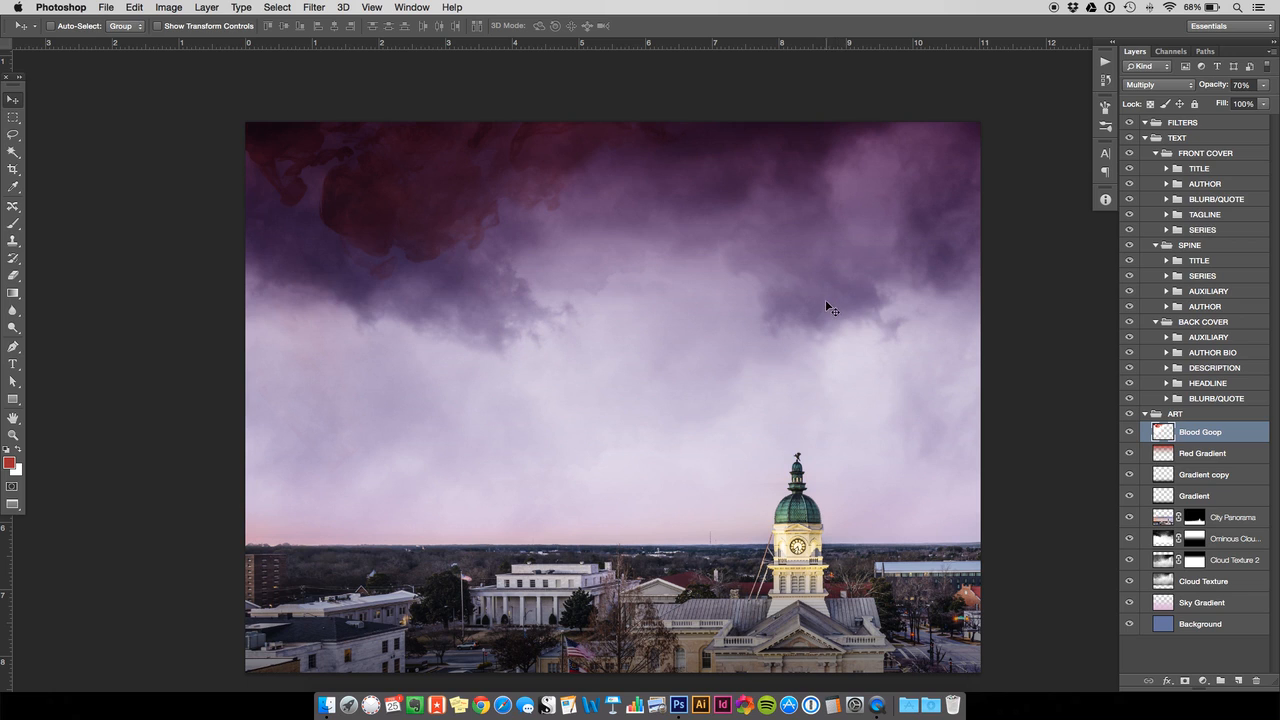
- Add a layer mask to Blood Goop and fade out the ink layer's lower part with a black linear gradient drawn upward from above the horizon
{"action": "key", "text": "super+t"}
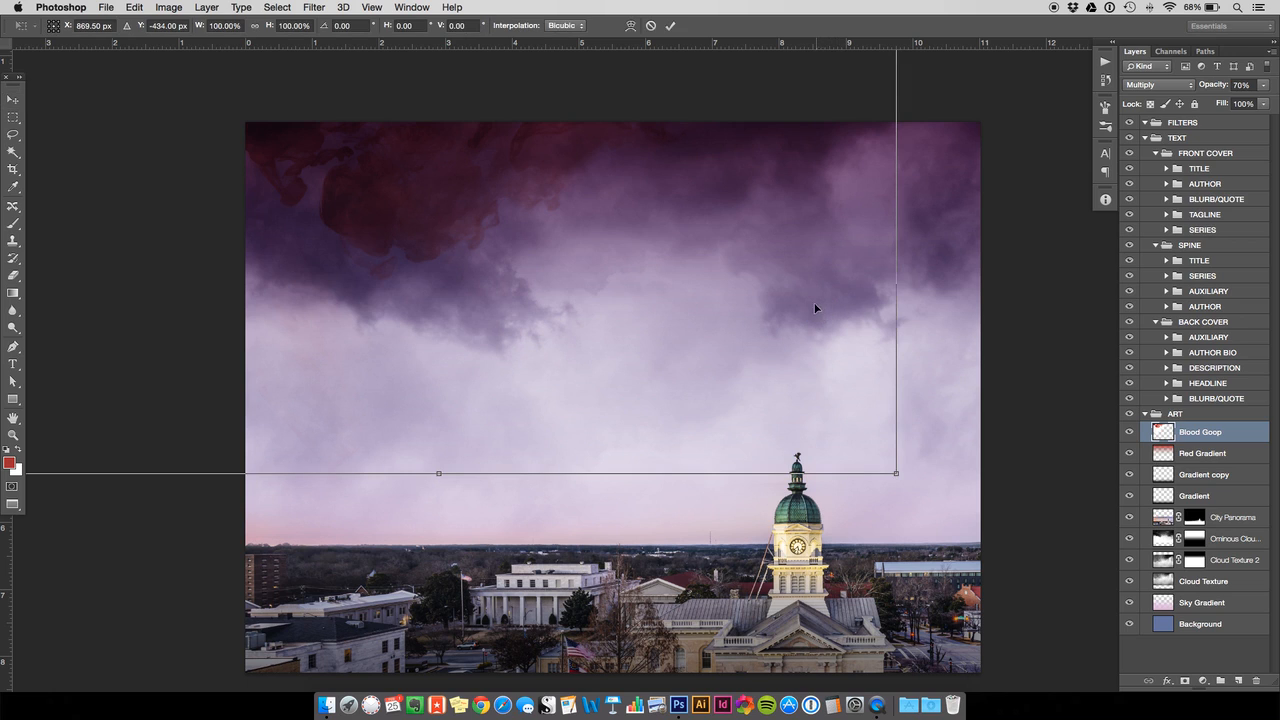
{"action": "key", "text": "Escape"}
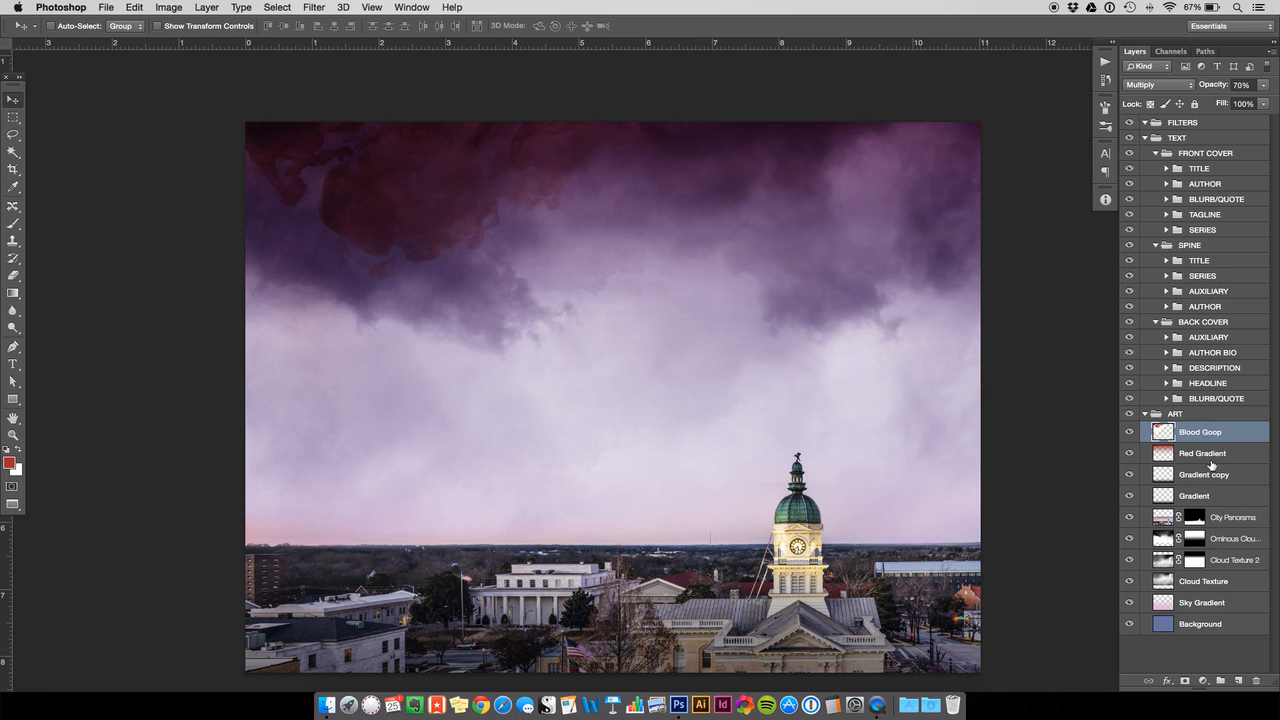
{"action": "left_click", "coordinate": [1186, 681]}
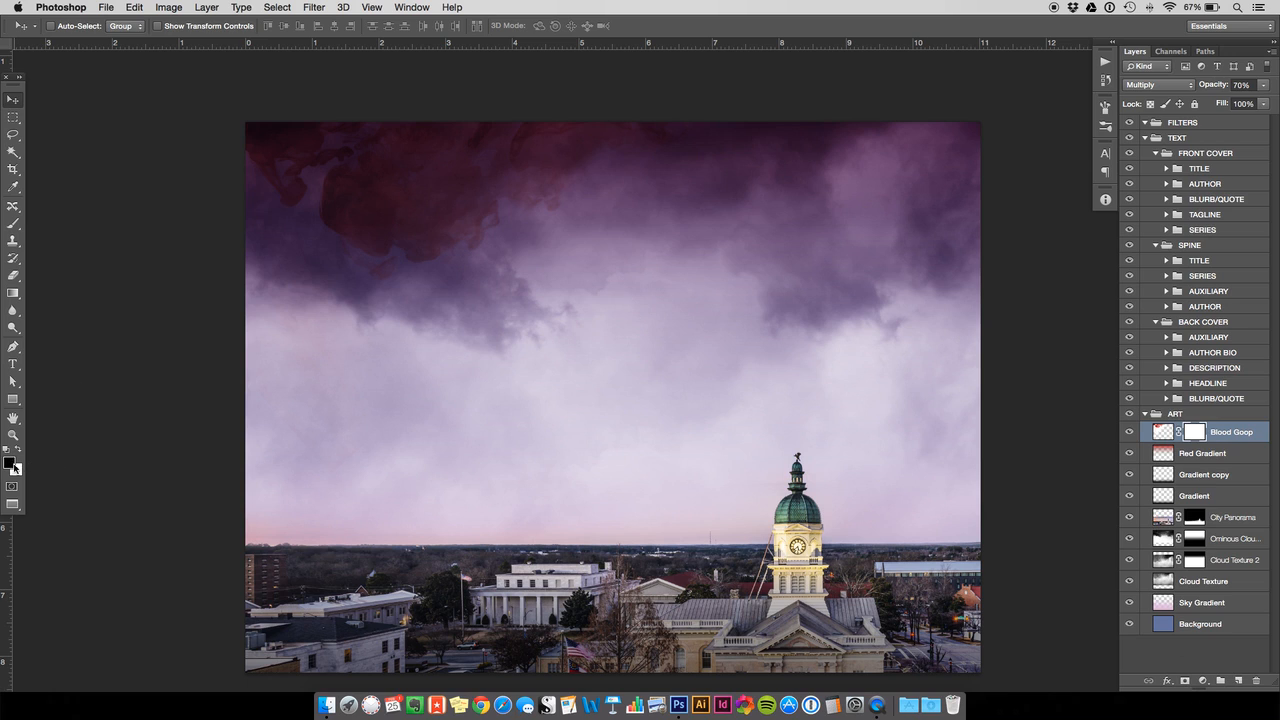
{"action": "left_click", "coordinate": [13, 294]}
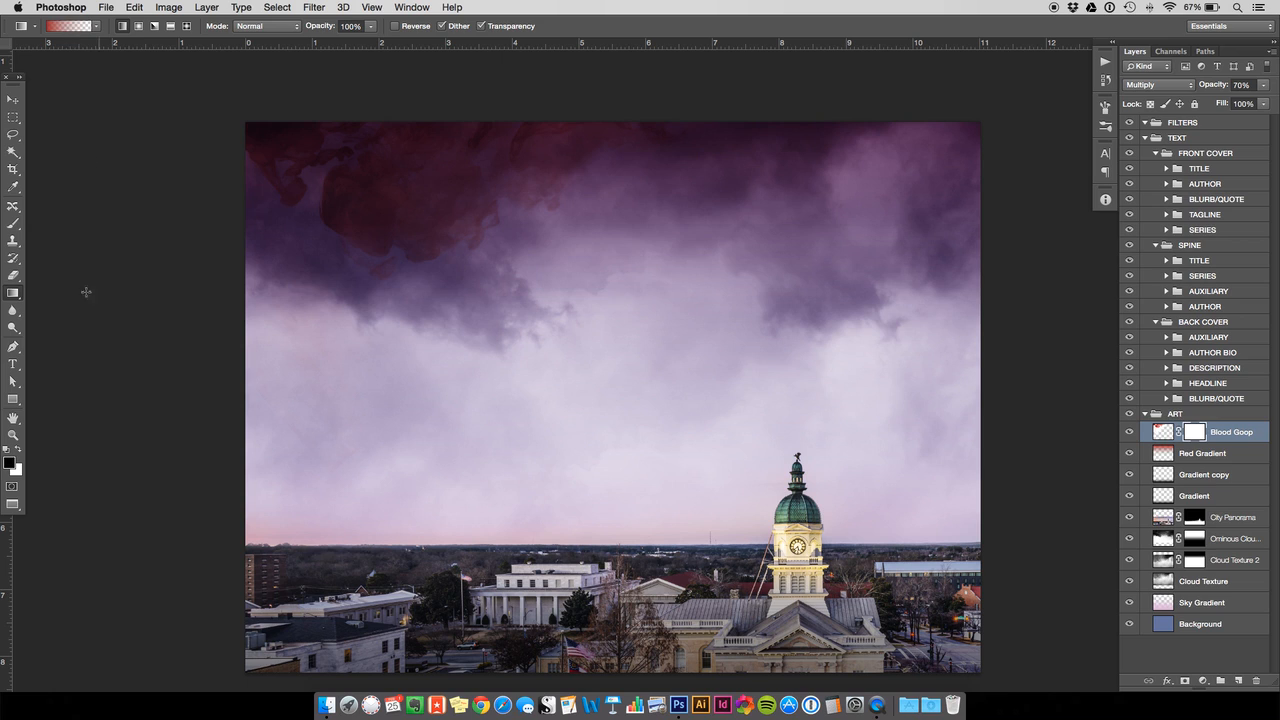
{"action": "left_click", "coordinate": [17, 451]}
{"action": "left_click", "coordinate": [17, 451]}
{"action": "left_click_drag", "start_coordinate": [287, 503], "coordinate": [372, 274]}
{"action": "left_click_drag", "start_coordinate": [328, 501], "coordinate": [344, 266]}
{"action": "left_click", "coordinate": [13, 101]}
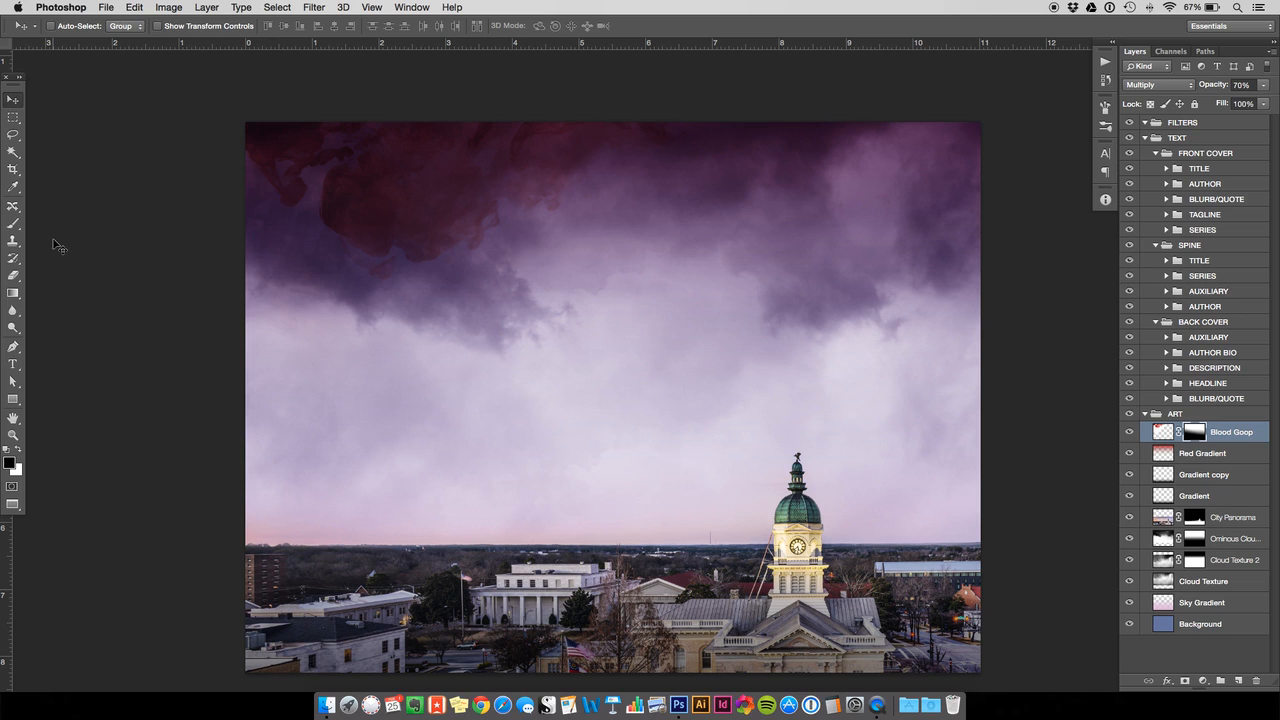
- Switch to Finder, open the Desktop's Stock folder and preview the ink images shutterstock_203780281.jpg and shutterstock_112785079.jpg
{"action": "key", "text": "super+Tab"}
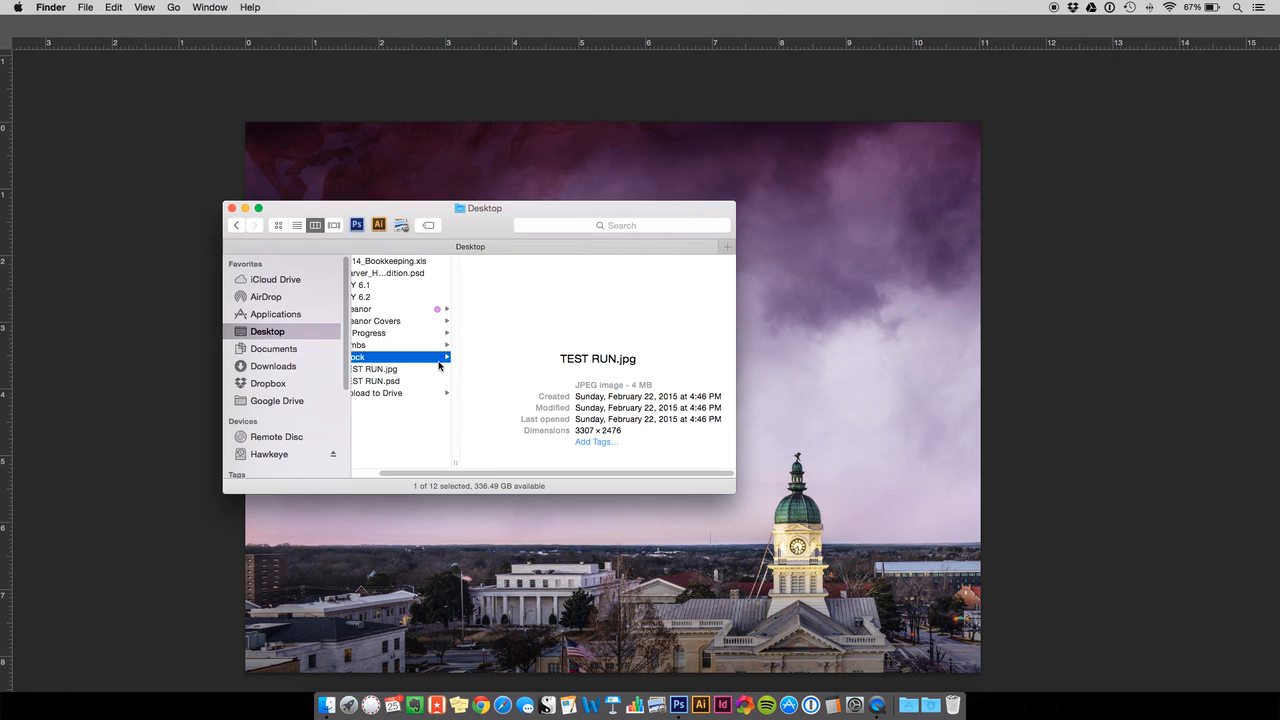
{"action": "left_click", "coordinate": [431, 358]}
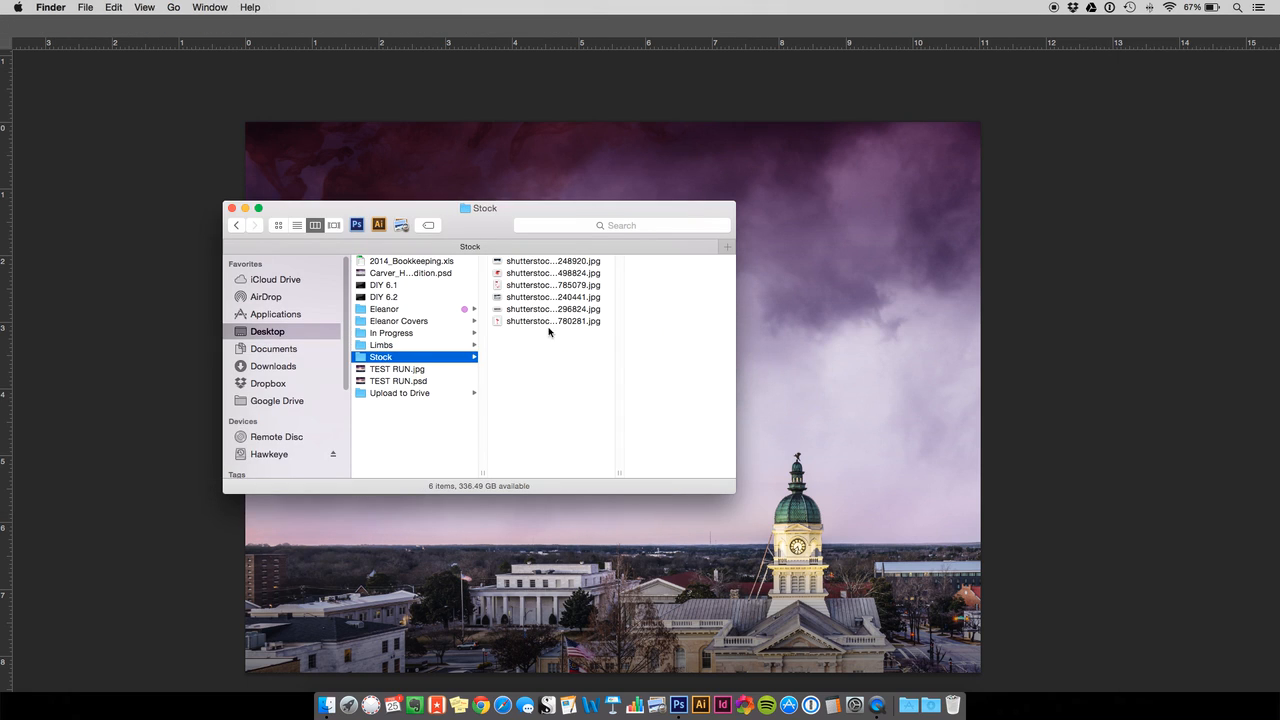
{"action": "left_click", "coordinate": [527, 287]}
{"action": "left_click", "coordinate": [495, 322]}
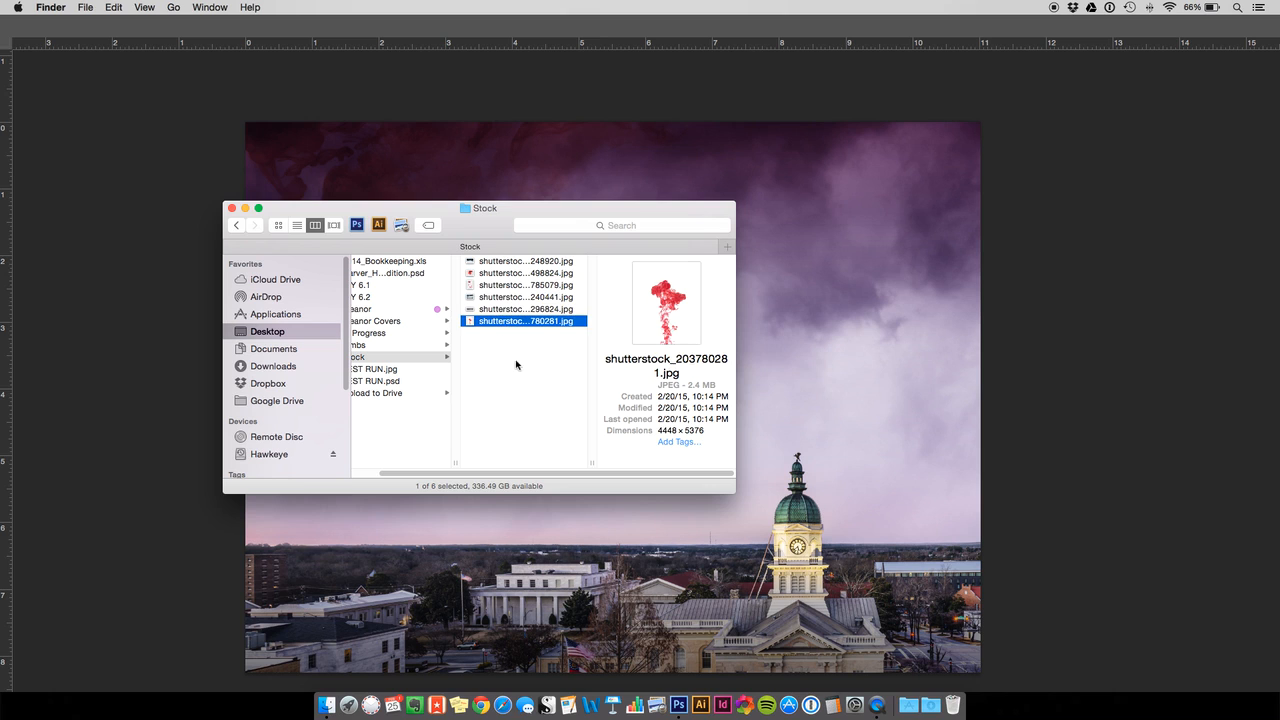
{"action": "key", "text": "space"}
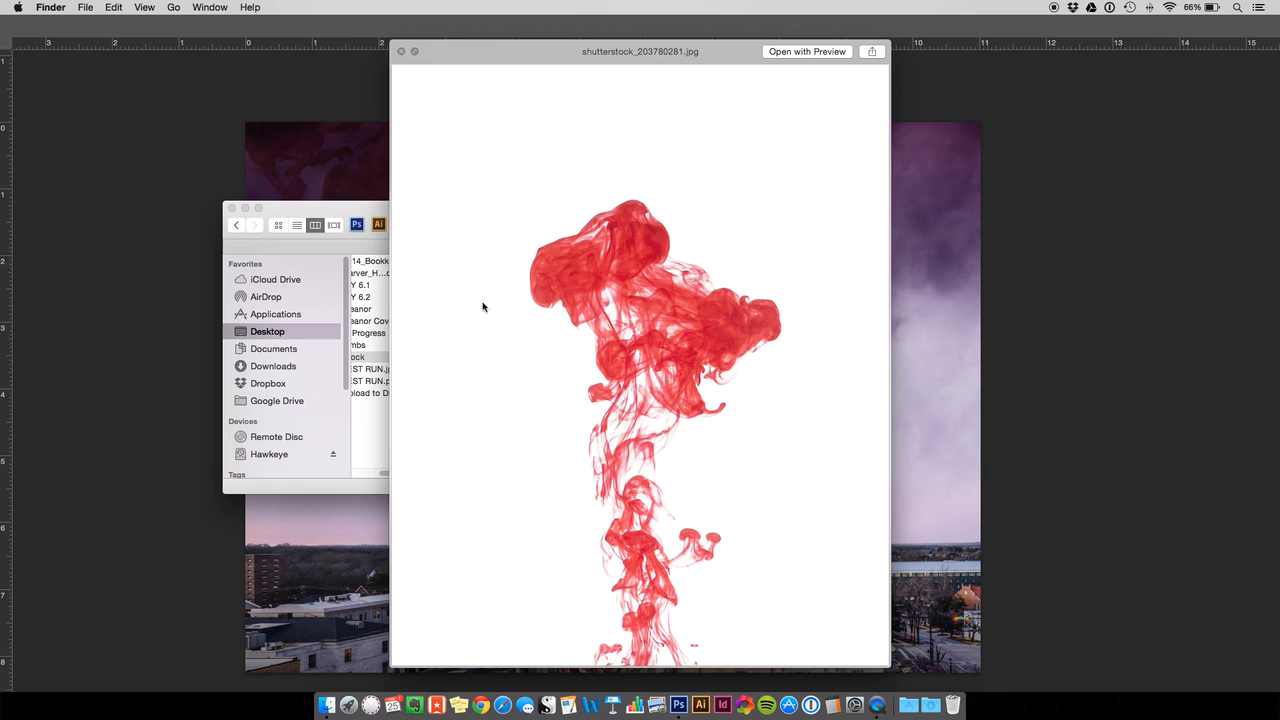
{"action": "key", "text": "space"}
{"action": "key", "text": "Up"}
{"action": "key", "text": "Up"}
{"action": "key", "text": "Up"}
{"action": "key", "text": "space"}
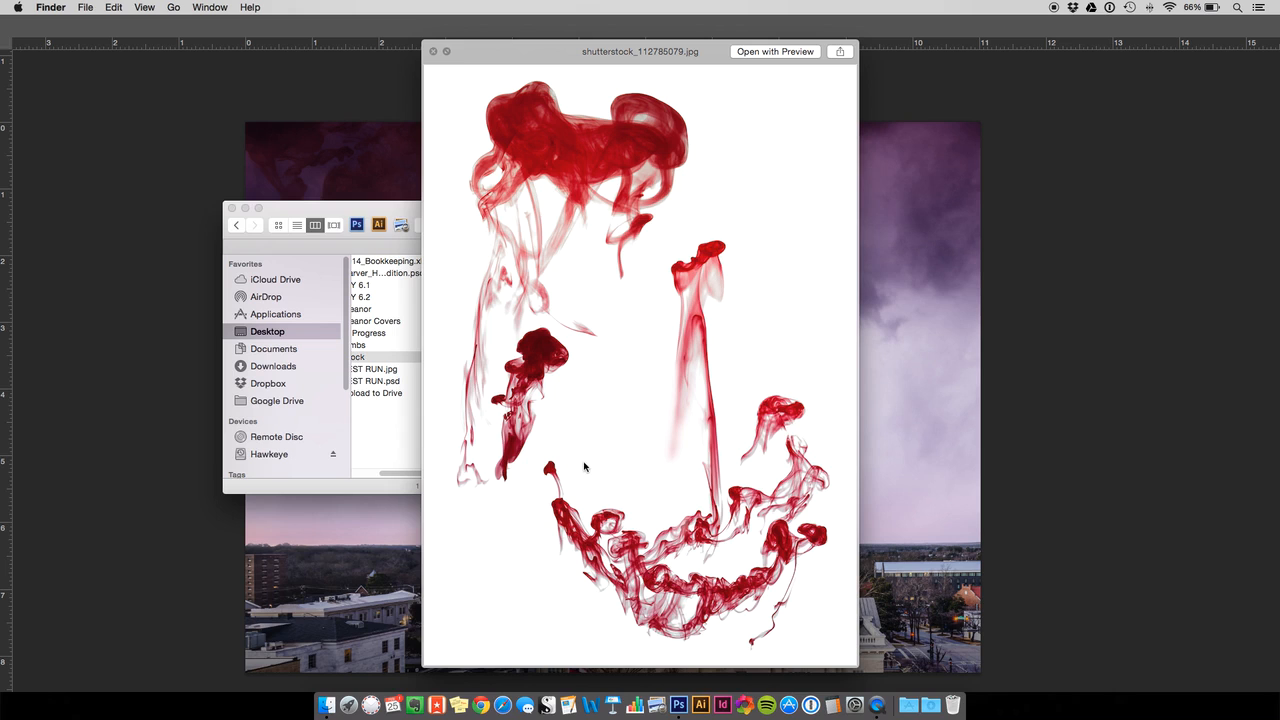
{"action": "key", "text": "space"}
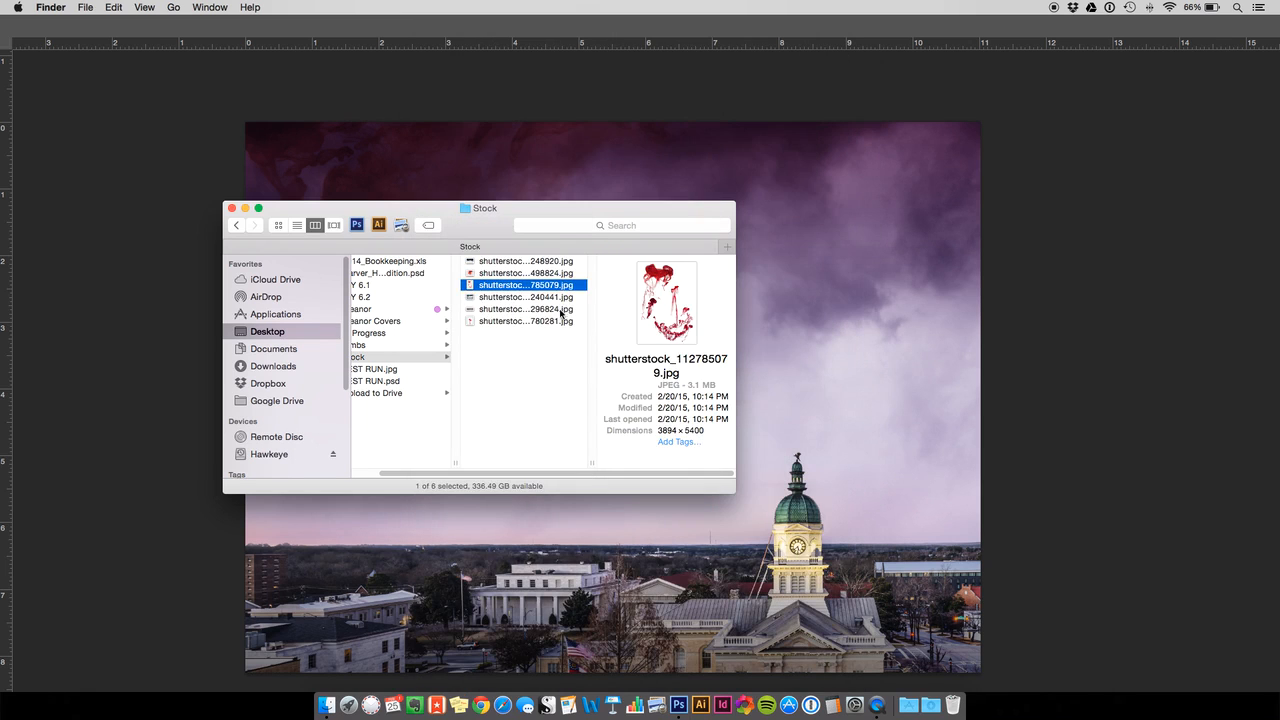
{"action": "left_click", "coordinate": [534, 322]}
{"action": "mouse_move", "coordinate": [490, 323]}
{"action": "left_mouse_down"}
{"action": "mouse_move", "coordinate": [597, 526]}
{"action": "mouse_move", "coordinate": [660, 688]}
{"action": "mouse_move", "coordinate": [679, 690]}
{"action": "mouse_move", "coordinate": [762, 420]}
{"action": "left_mouse_up"}
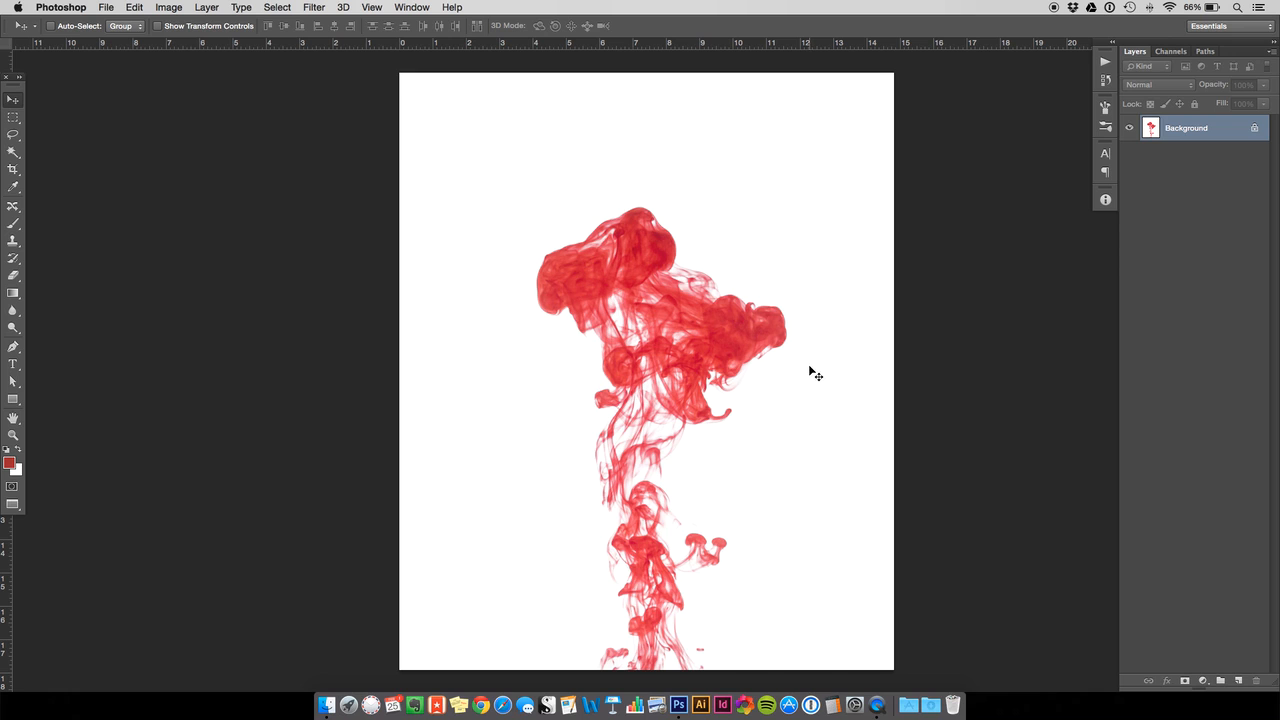
{"action": "key", "text": "super+w"}
- Place shutterstock_203780281.jpg from the Stock folder into the cover, then open and close the placed layer's source image
{"action": "key", "text": "super+Tab"}
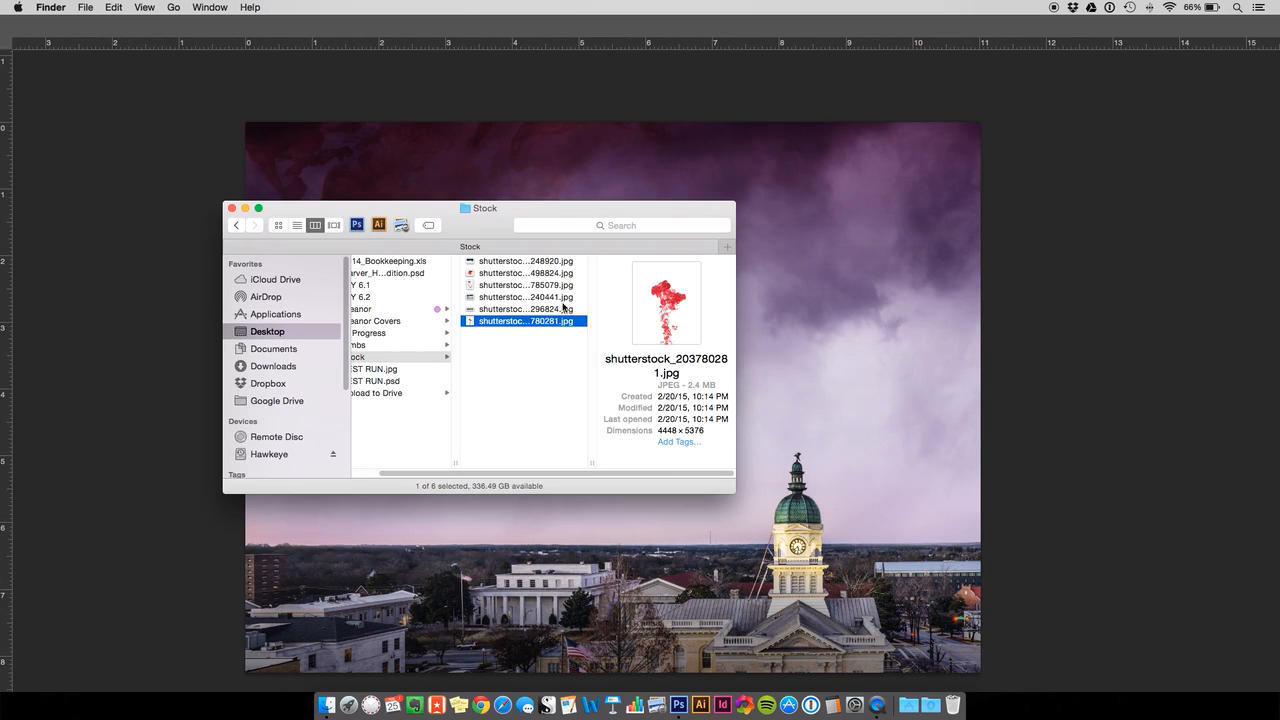
{"action": "left_click_drag", "start_coordinate": [522, 322], "coordinate": [893, 428]}
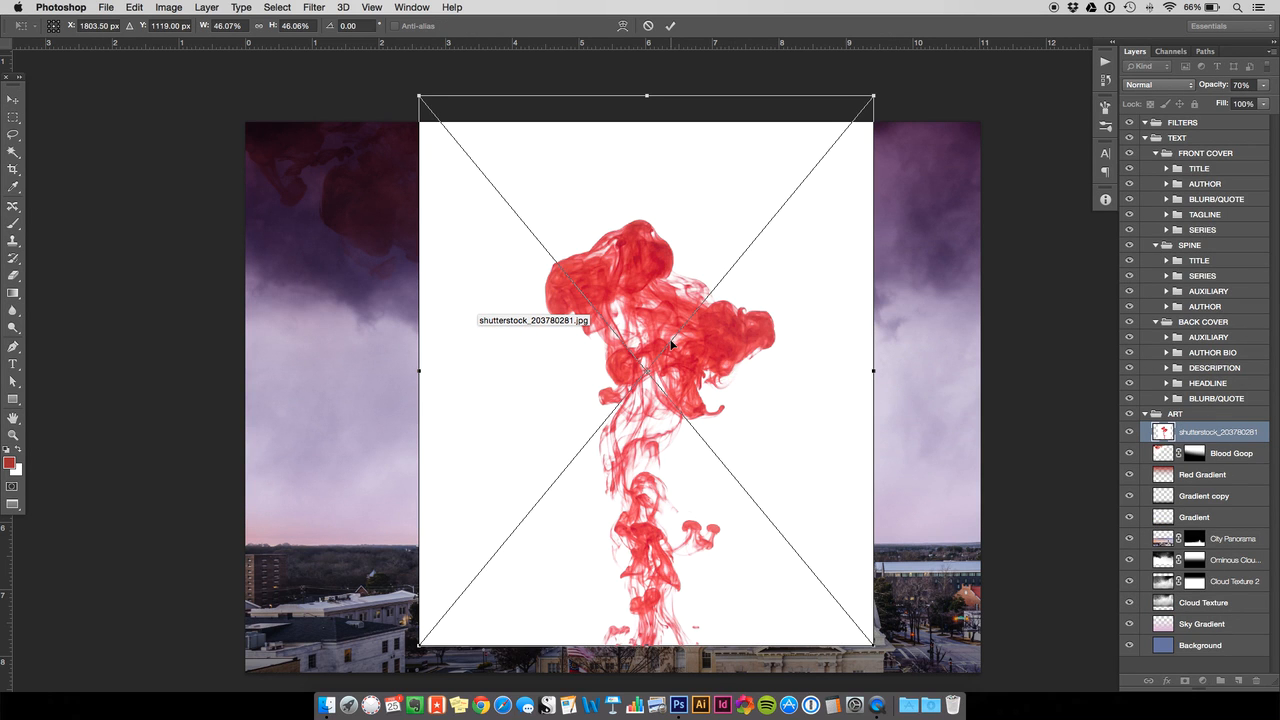
{"action": "key", "text": "Return"}
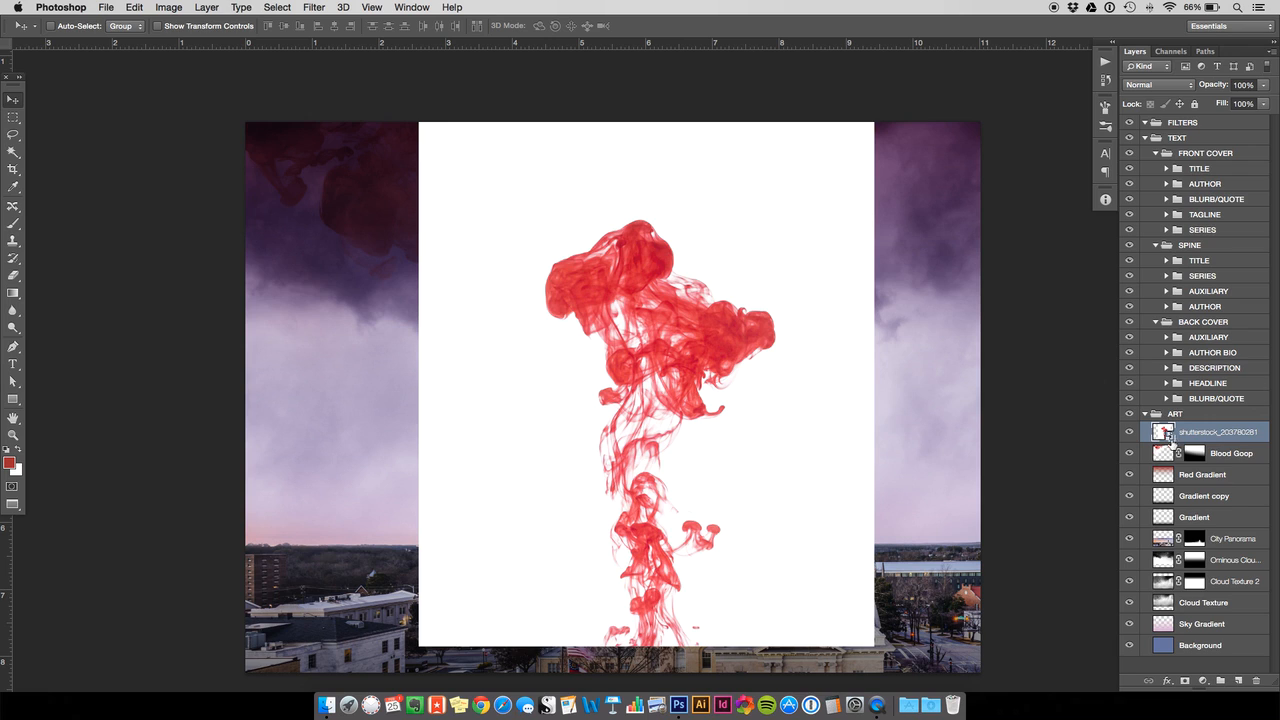
{"action": "double_click", "coordinate": [1163, 432]}
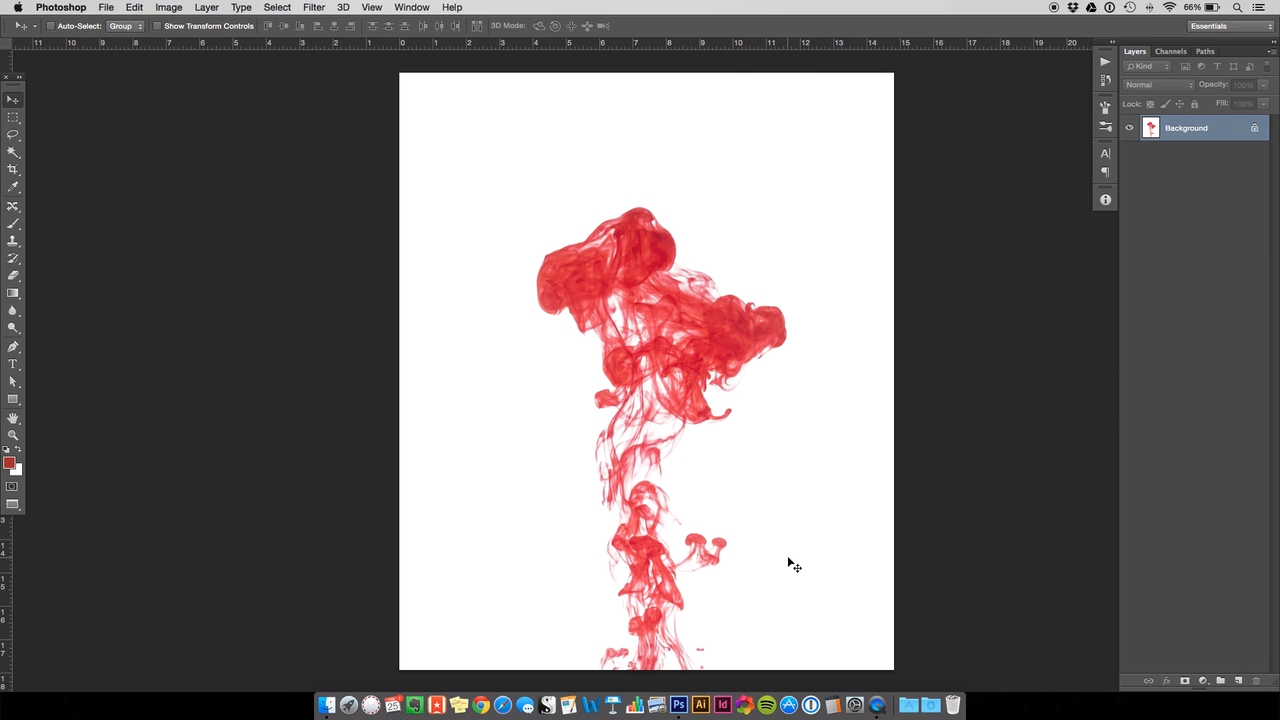
{"action": "key", "text": "super+w"}
- Rotate the placed ink image to -60° and squash its height to about 27% with Free Transform
{"action": "key", "text": "super+t"}
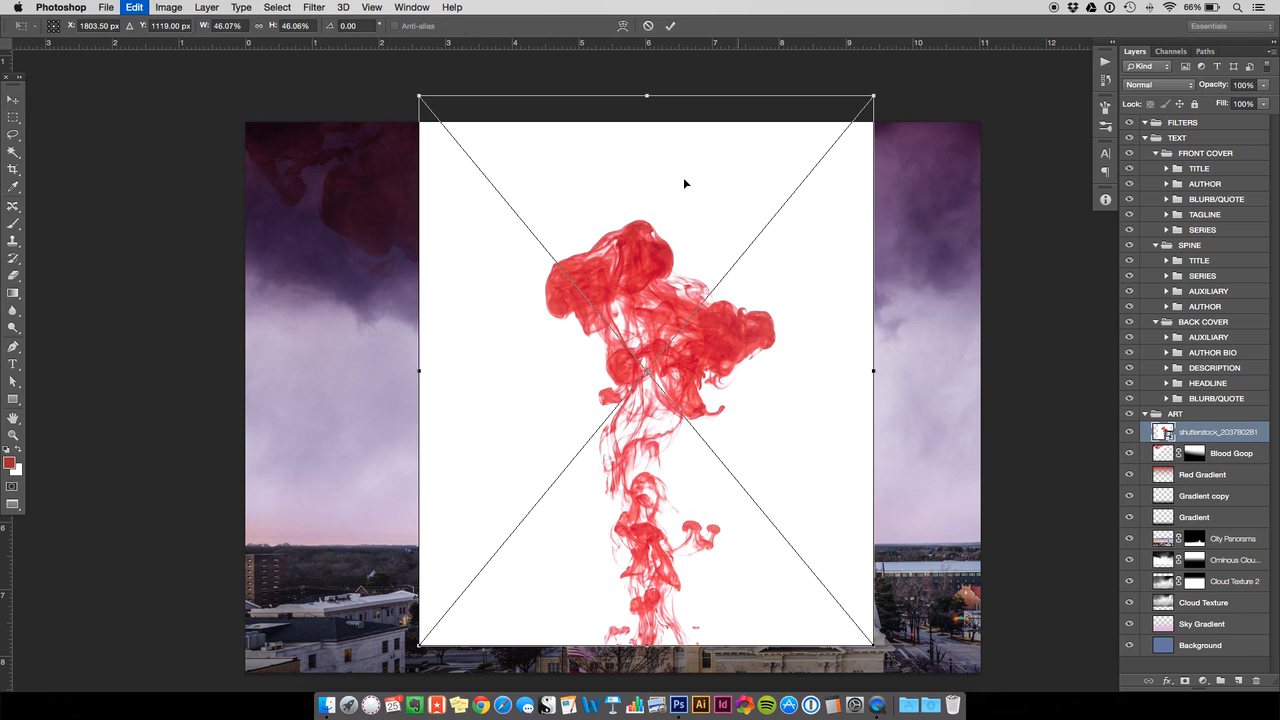
{"action": "scroll", "coordinate": [357, 134], "scroll_direction": "up", "scroll_amount": 2}
{"action": "left_click_drag", "start_coordinate": [357, 134], "coordinate": [472, 505]}
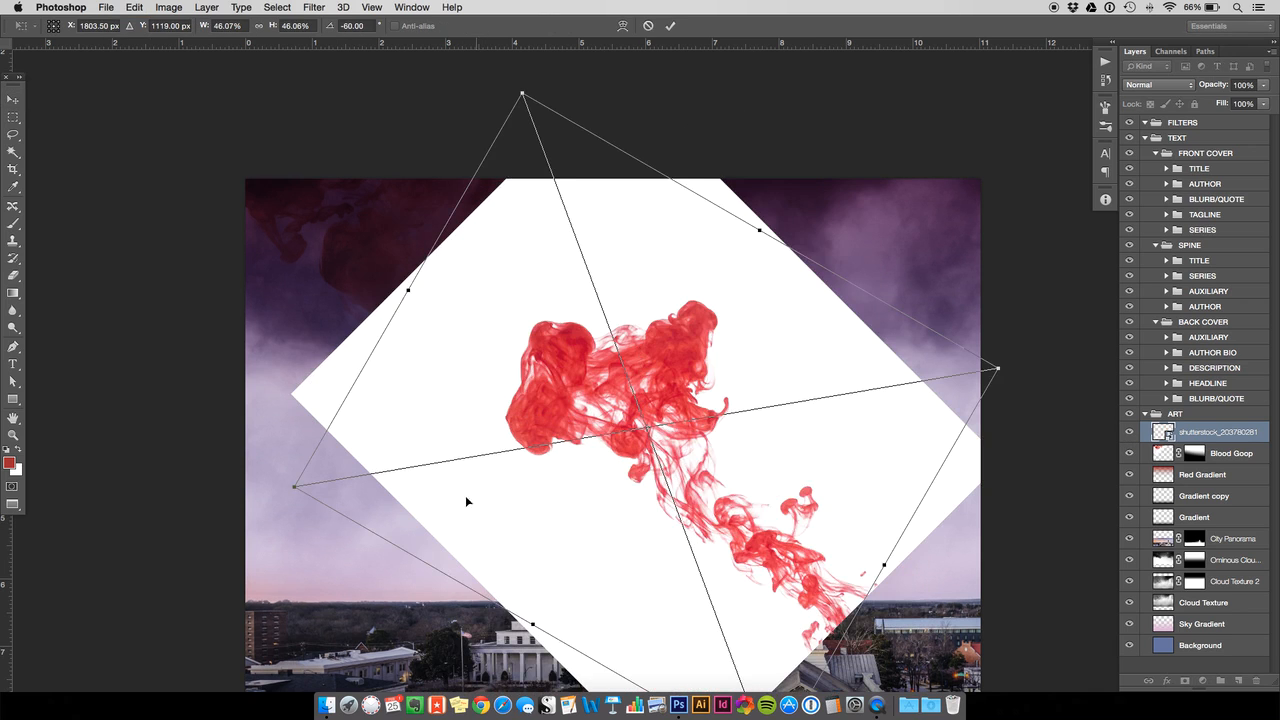
{"action": "left_click_drag", "start_coordinate": [414, 289], "coordinate": [609, 346]}
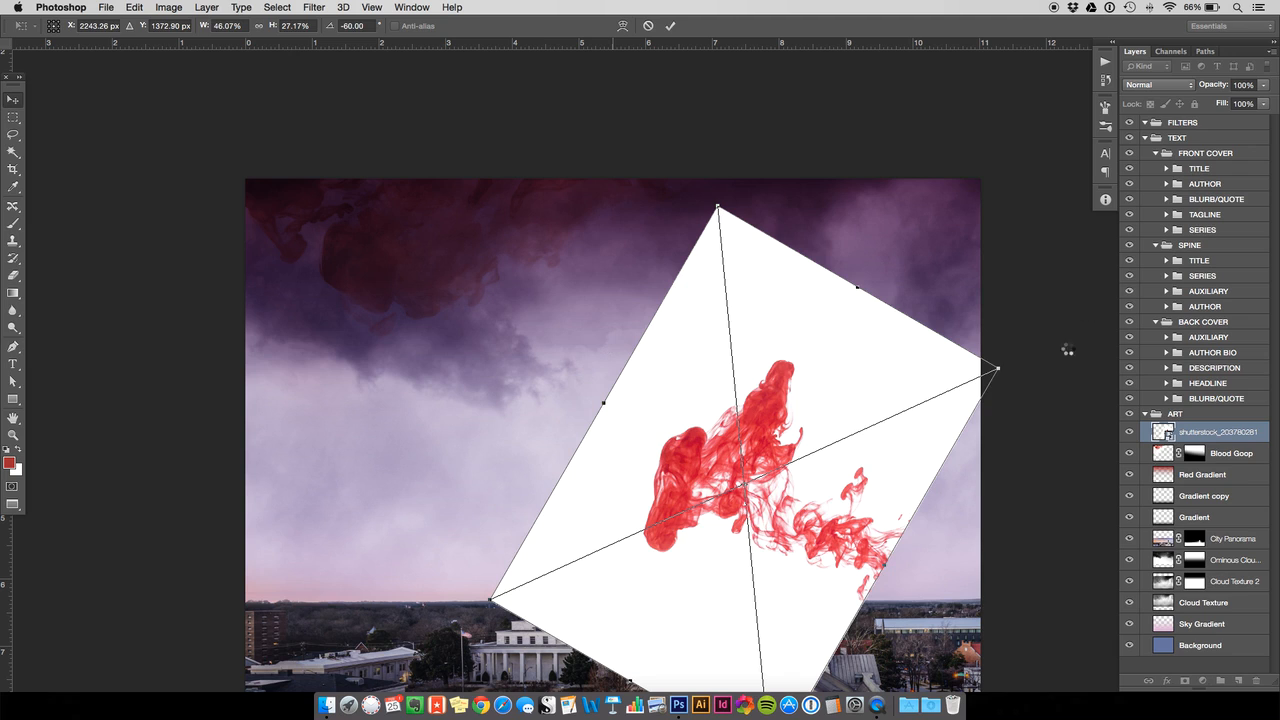
{"action": "key", "text": "Return"}
- Open the placed layer's source image and examine the ink's detail at 100% zoom
{"action": "double_click", "coordinate": [1162, 432]}
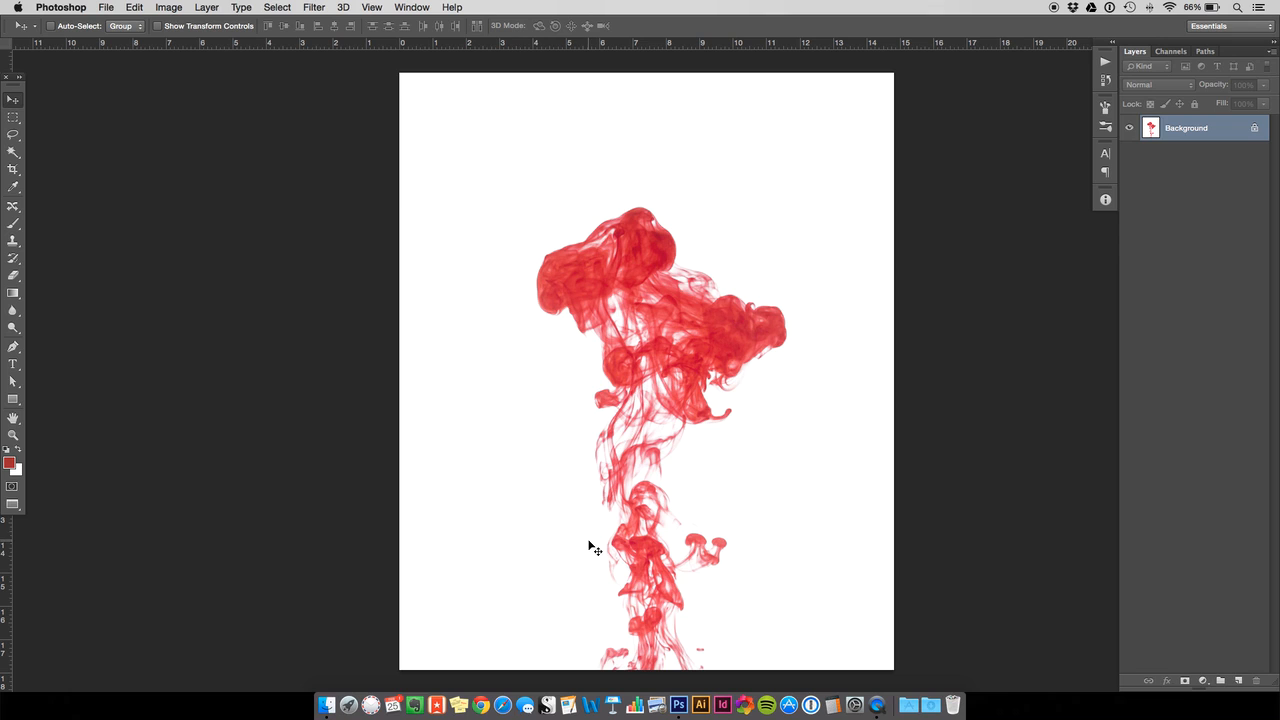
{"action": "key", "text": "super+w"}
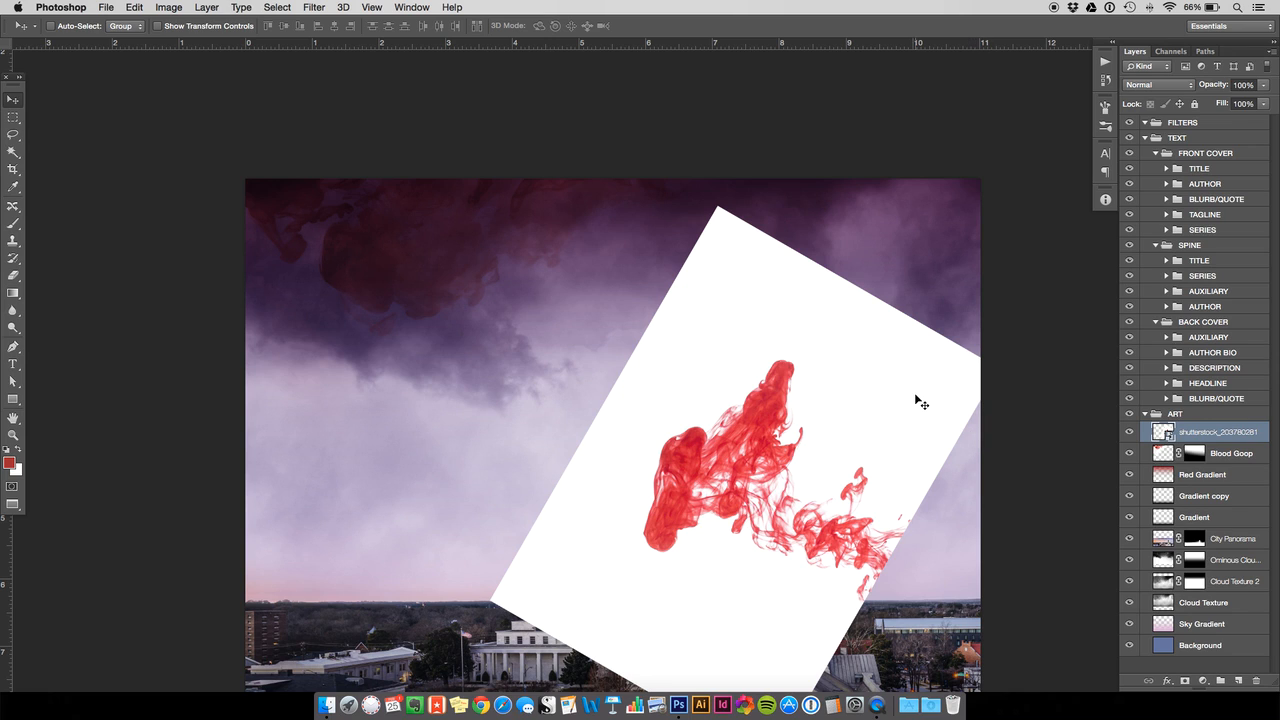
{"action": "double_click", "coordinate": [1165, 434]}
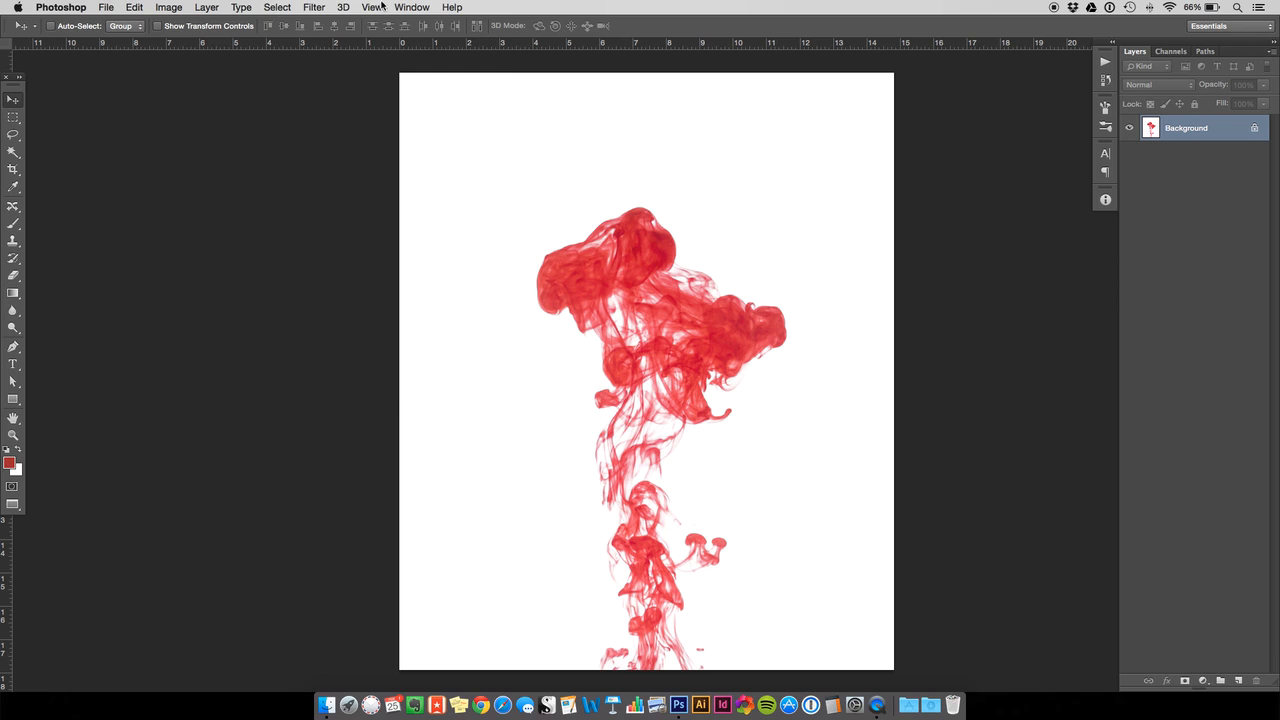
{"action": "left_click", "coordinate": [374, 7]}
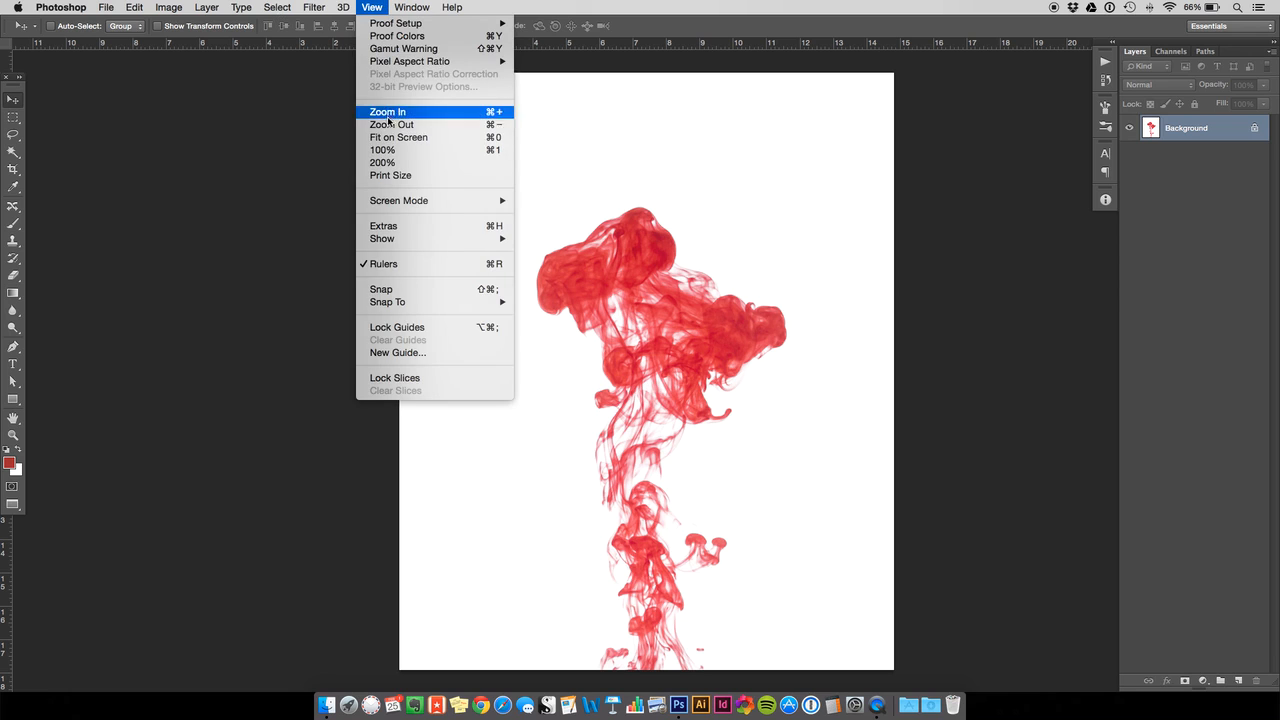
{"action": "left_click", "coordinate": [393, 150]}
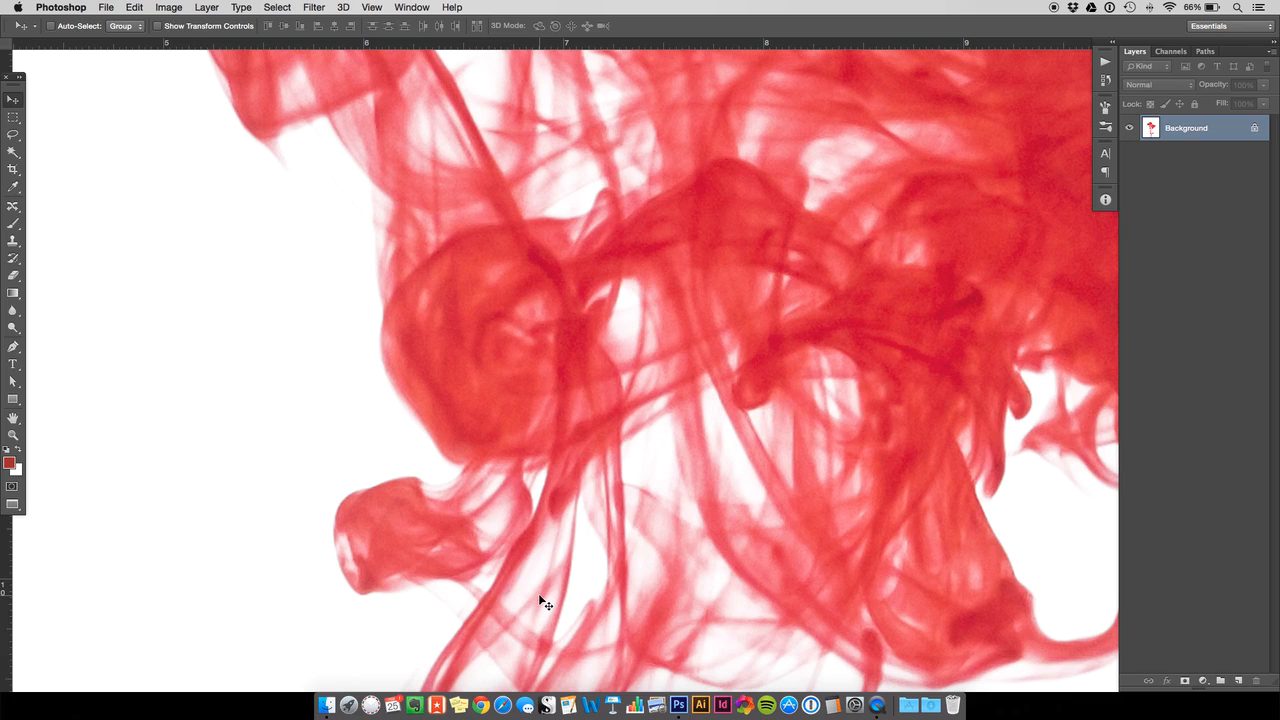
{"action": "key", "text": "h"}
{"action": "left_click_drag", "start_coordinate": [806, 114], "coordinate": [621, 602]}
{"action": "left_click_drag", "start_coordinate": [450, 206], "coordinate": [780, 488]}
{"action": "mouse_move", "coordinate": [661, 356]}
{"action": "left_mouse_down"}
{"action": "mouse_move", "coordinate": [749, 314]}
{"action": "mouse_move", "coordinate": [591, 260]}
{"action": "mouse_move", "coordinate": [654, 423]}
{"action": "mouse_move", "coordinate": [515, 274]}
{"action": "left_mouse_up"}
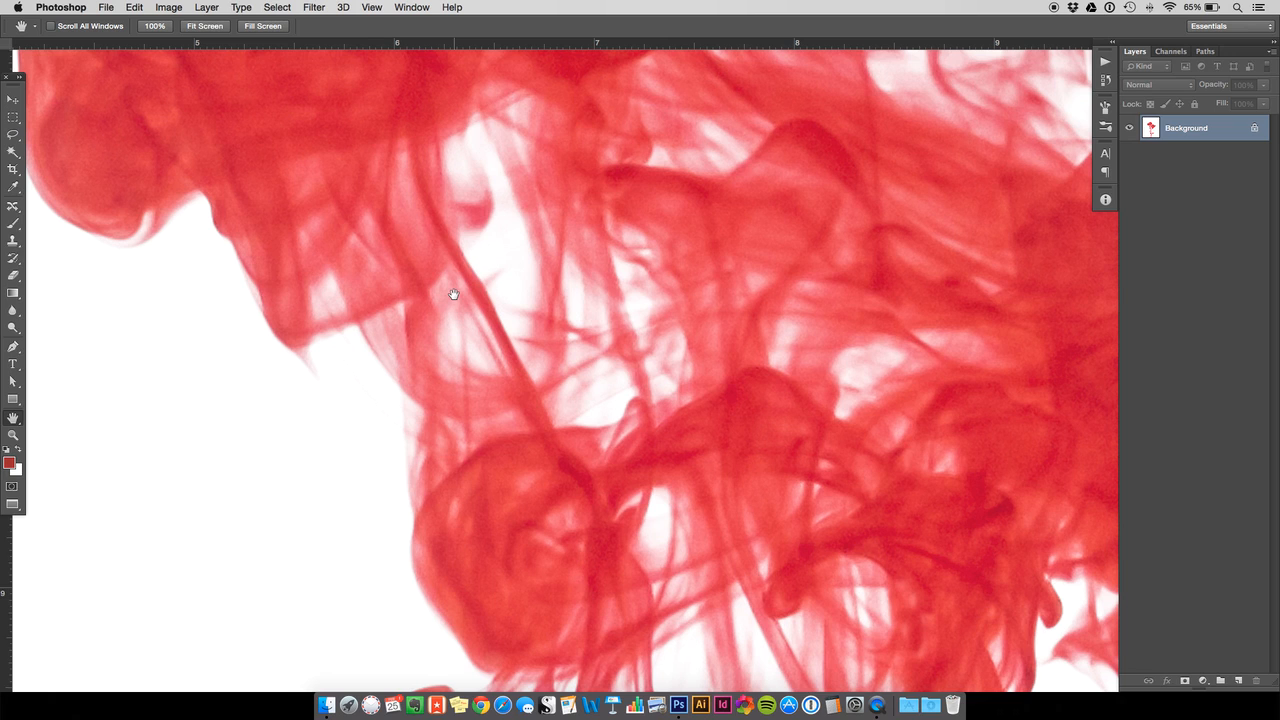
- Close the source image and delete the placed shutterstock_203780281 layer from the cover
{"action": "key", "text": "super+w"}
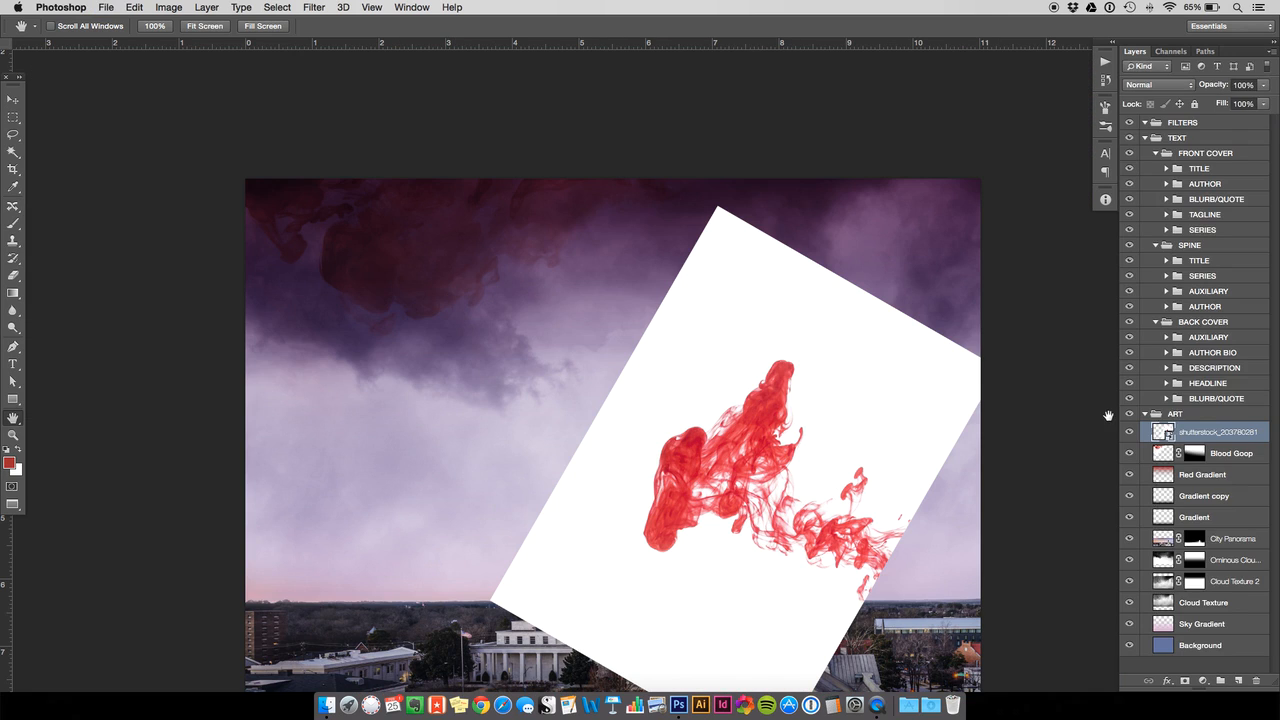
{"action": "key", "text": "BackSpace"}
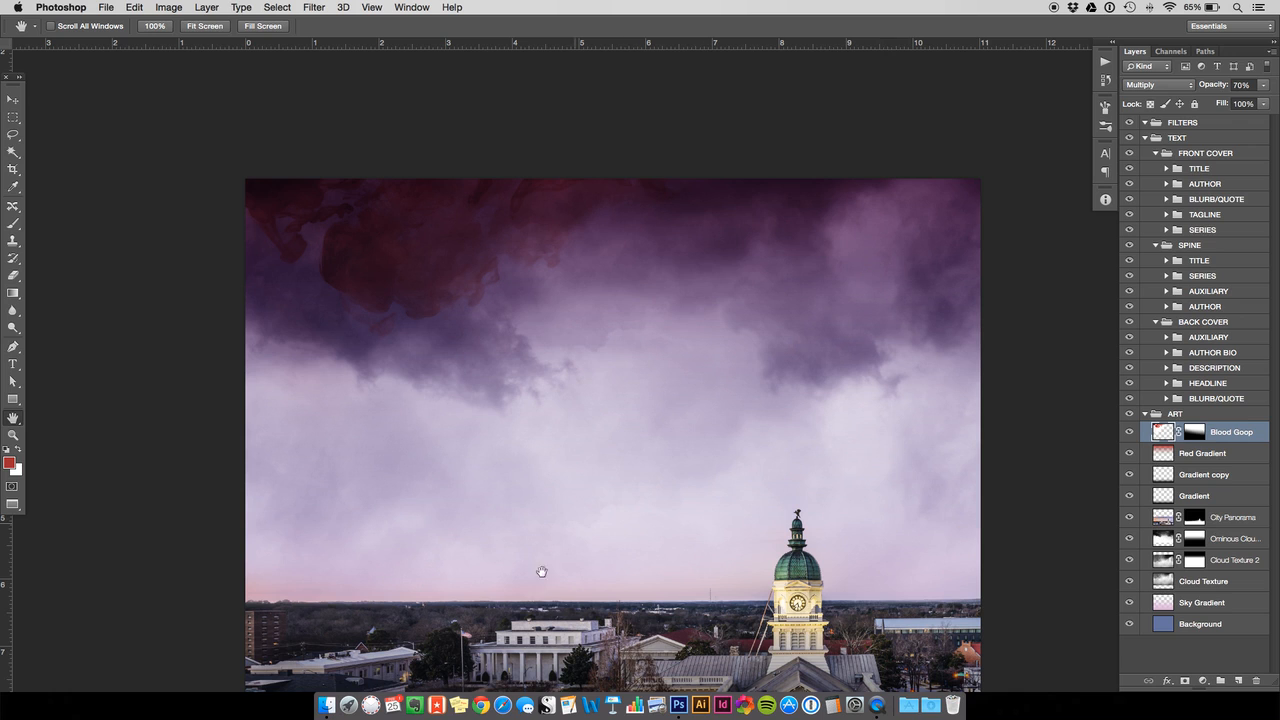
- Open shutterstock_203780281.jpg from Finder as its own Photoshop document, copy the whole image and paste it above Blood Goop in the cover
{"action": "left_click", "coordinate": [326, 705]}
{"action": "mouse_move", "coordinate": [508, 331]}
{"action": "left_mouse_down"}
{"action": "mouse_move", "coordinate": [521, 324]}
{"action": "mouse_move", "coordinate": [594, 458]}
{"action": "mouse_move", "coordinate": [679, 703]}
{"action": "mouse_move", "coordinate": [700, 703]}
{"action": "mouse_move", "coordinate": [679, 705]}
{"action": "left_mouse_up"}
{"action": "key", "text": "super+a"}
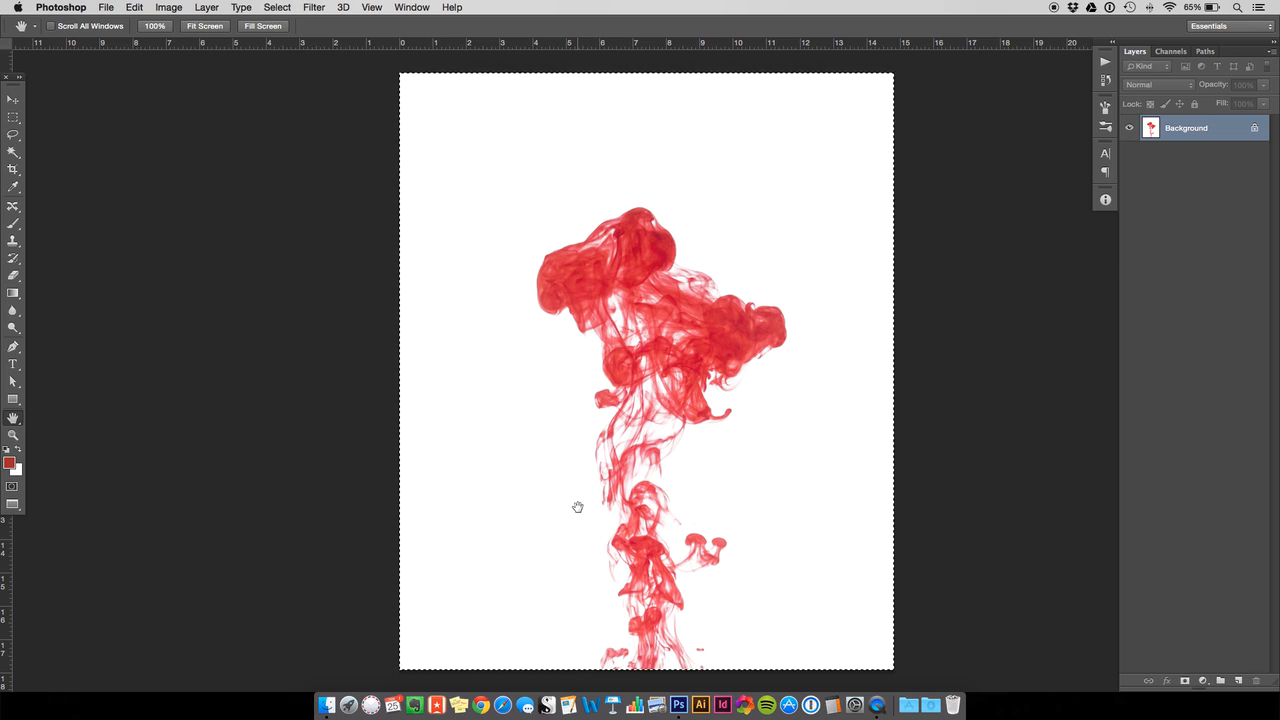
{"action": "key", "text": "ctrl+Tab"}
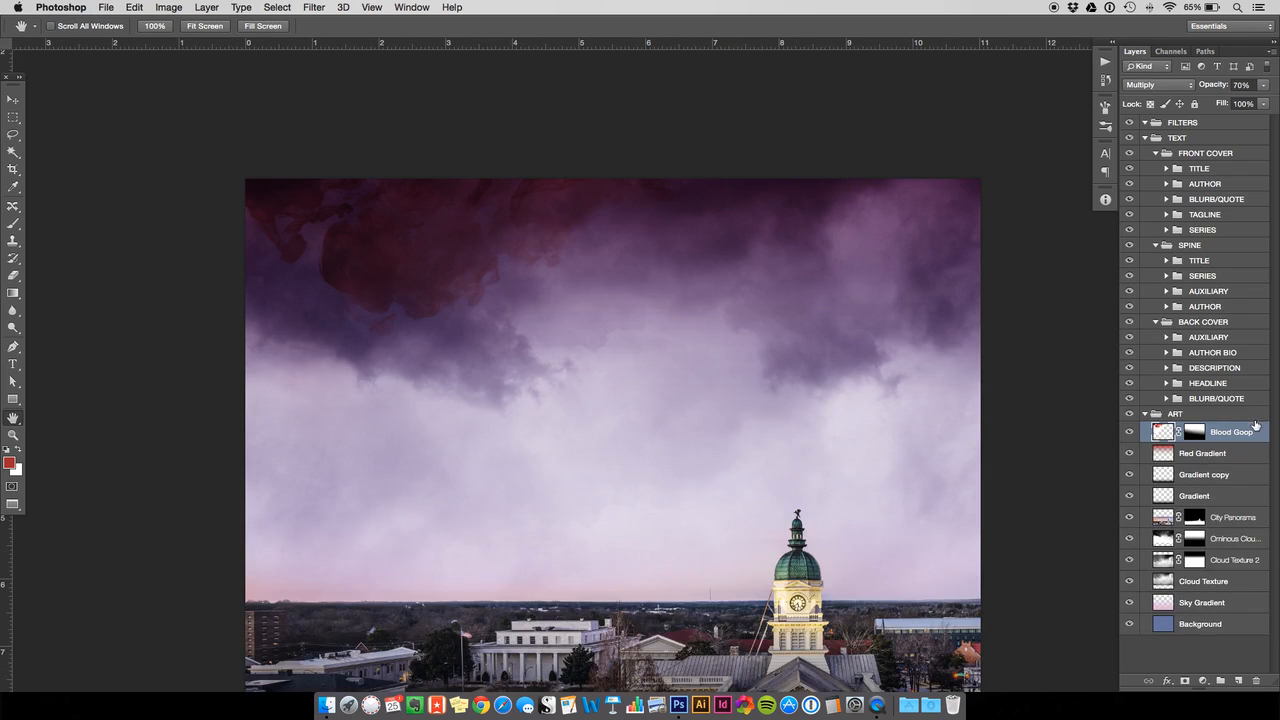
{"action": "key", "text": "super+v"}
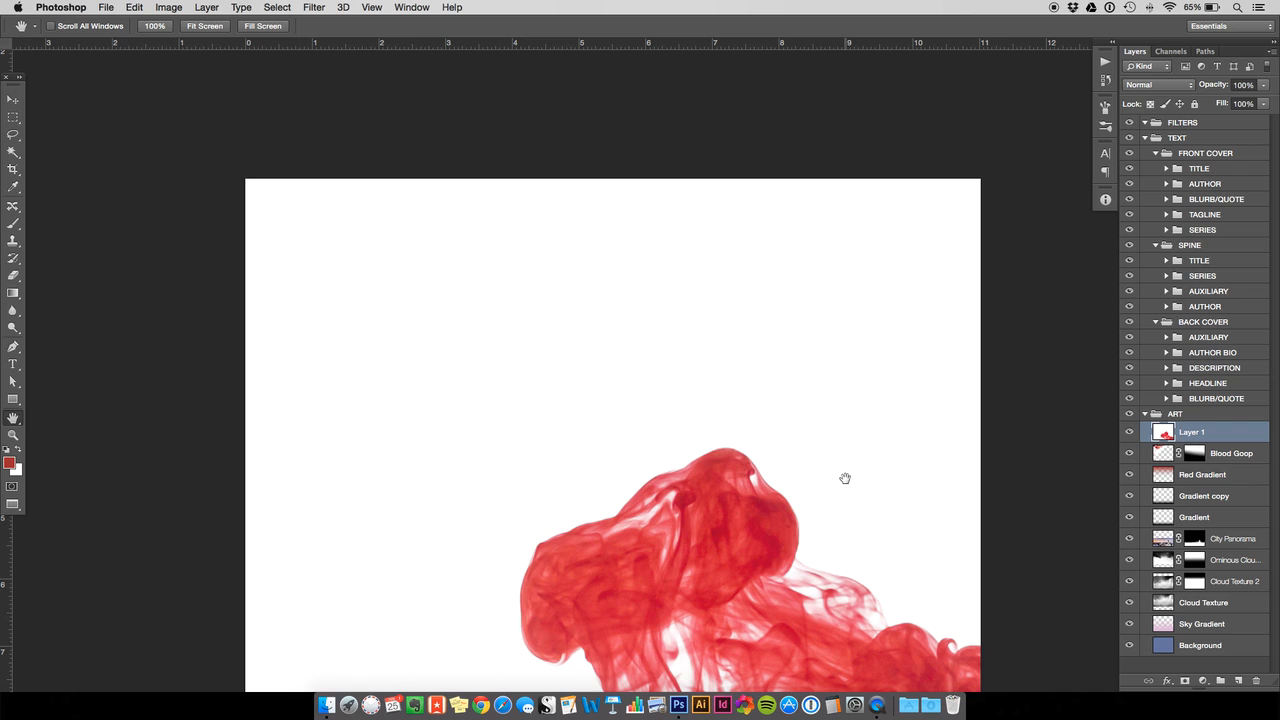
- Apply Auto Tone to the pasted ink layer and set its blend mode to Multiply
{"action": "key", "text": "v"}
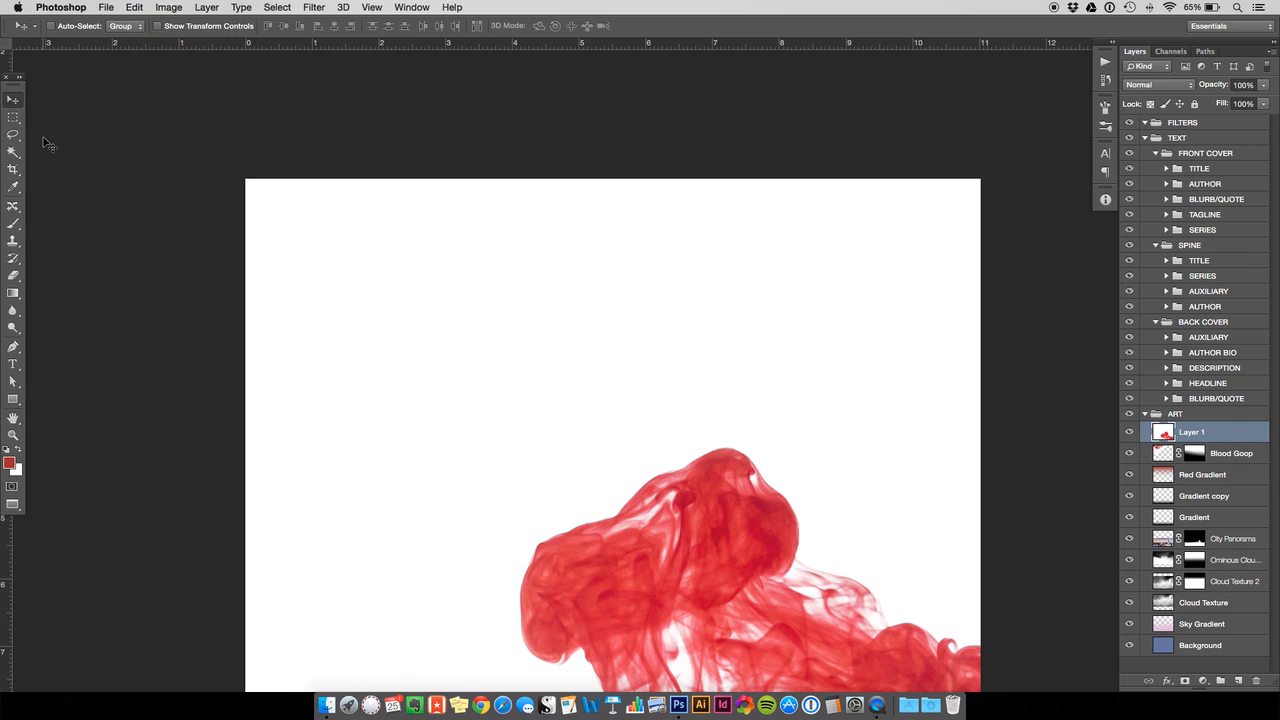
{"action": "key", "text": "super+minus"}
{"action": "key", "text": "h"}
{"action": "left_click_drag", "start_coordinate": [781, 516], "coordinate": [720, 414]}
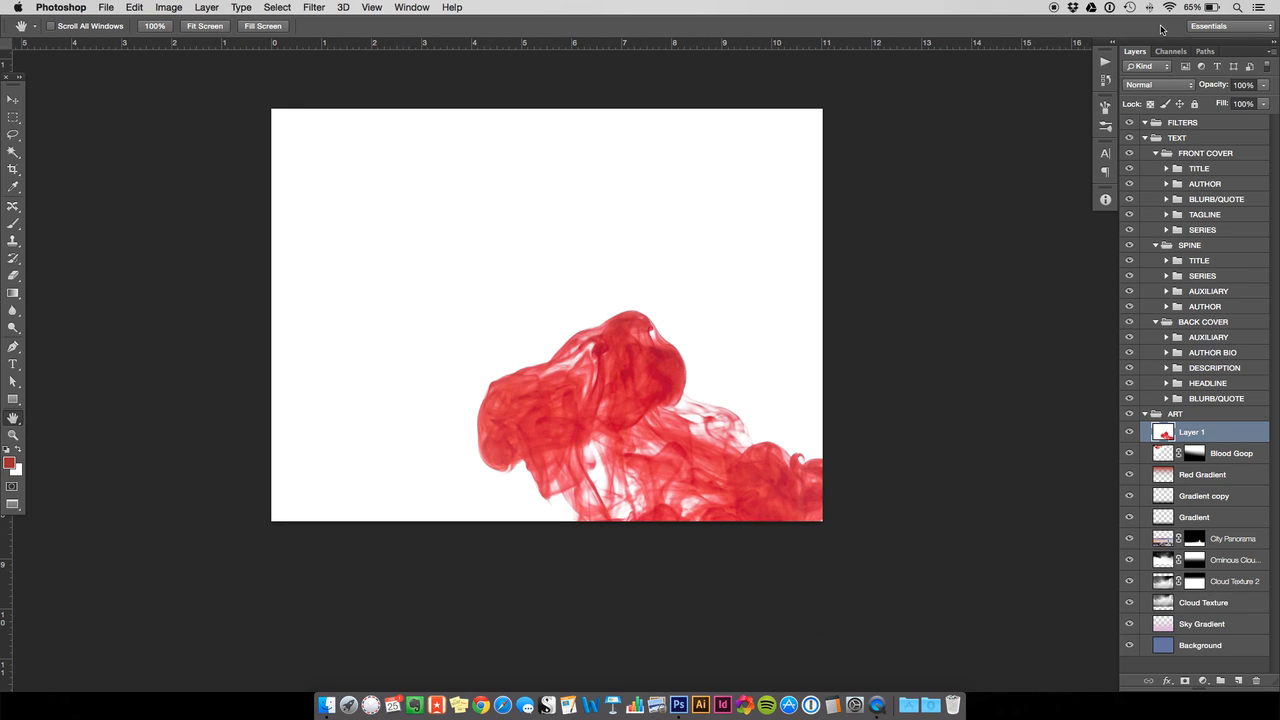
{"action": "key", "text": "shift+super+l"}
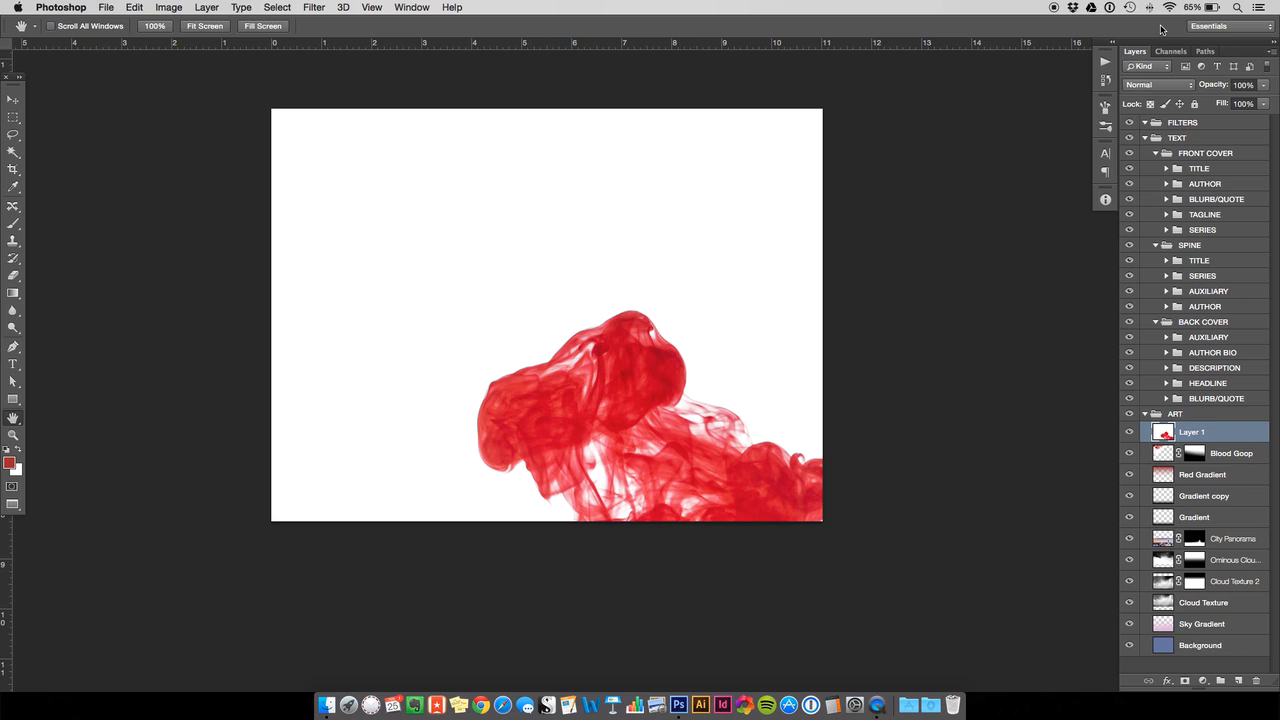
{"action": "left_click", "coordinate": [1173, 86]}
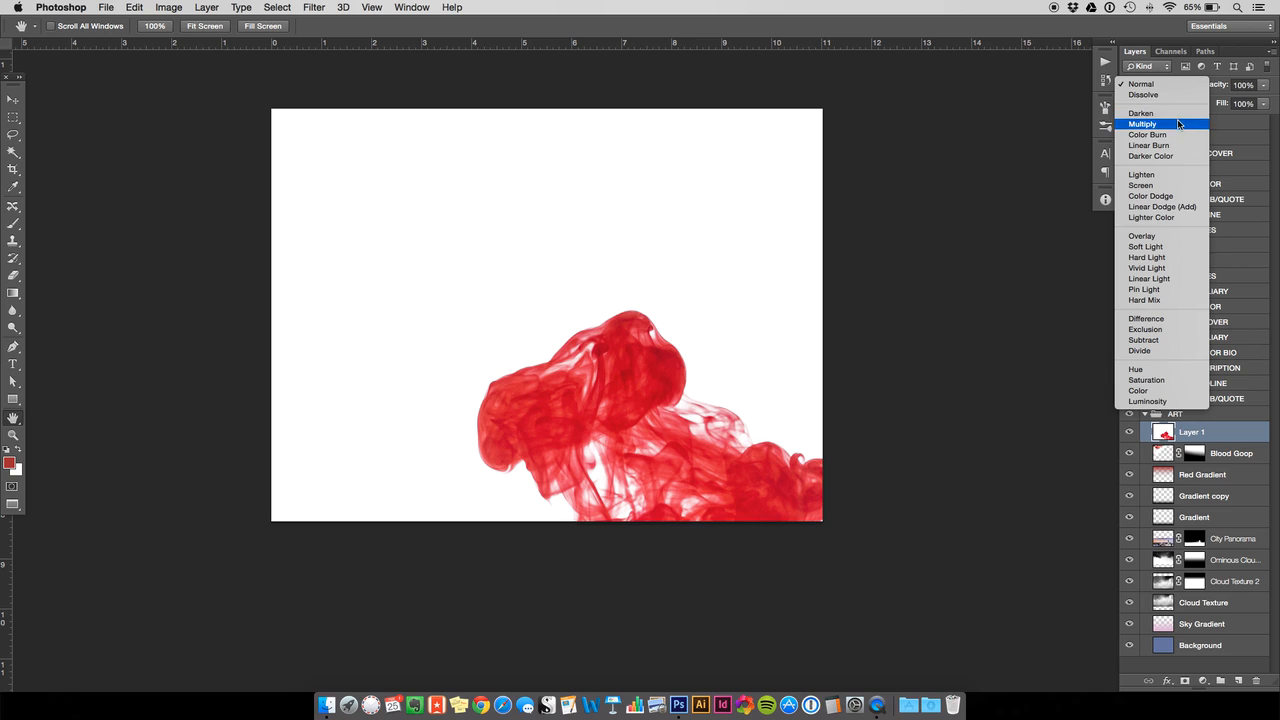
{"action": "left_click", "coordinate": [1198, 123]}
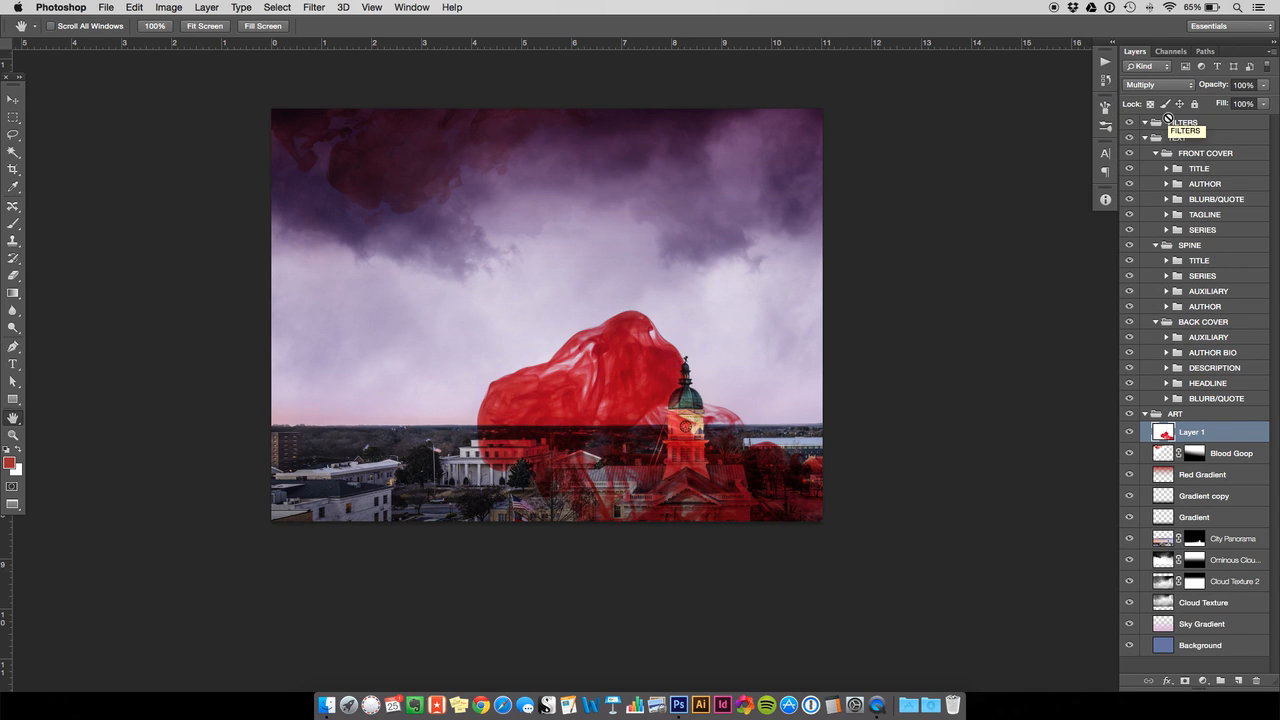
- Apply a Hue/Saturation adjustment with saturation -20 to the pasted ink layer
{"action": "key", "text": "super+u"}
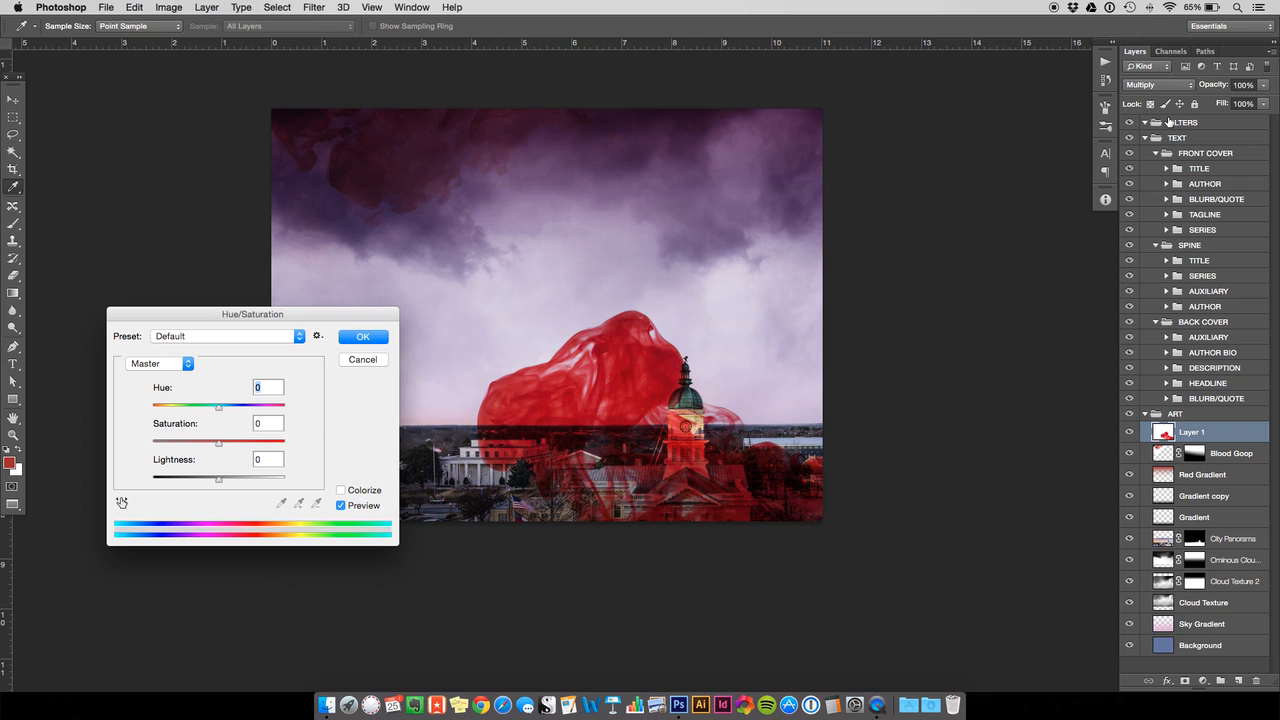
{"action": "left_click", "coordinate": [269, 421]}
{"action": "key", "text": "shift+Down"}
{"action": "key", "text": "shift+Down"}
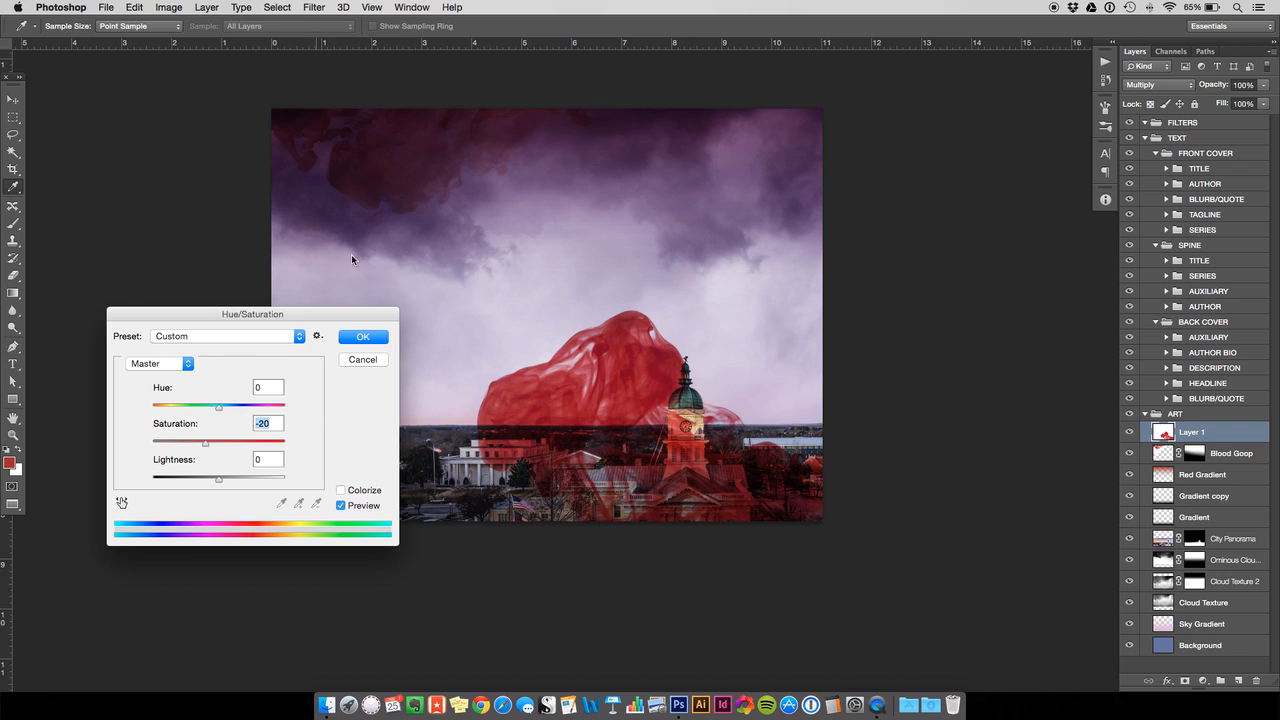
{"action": "left_click", "coordinate": [362, 337]}
- Lower the pasted ink layer's opacity to 70% to match the Blood Goop layer
{"action": "left_click", "coordinate": [1226, 453]}
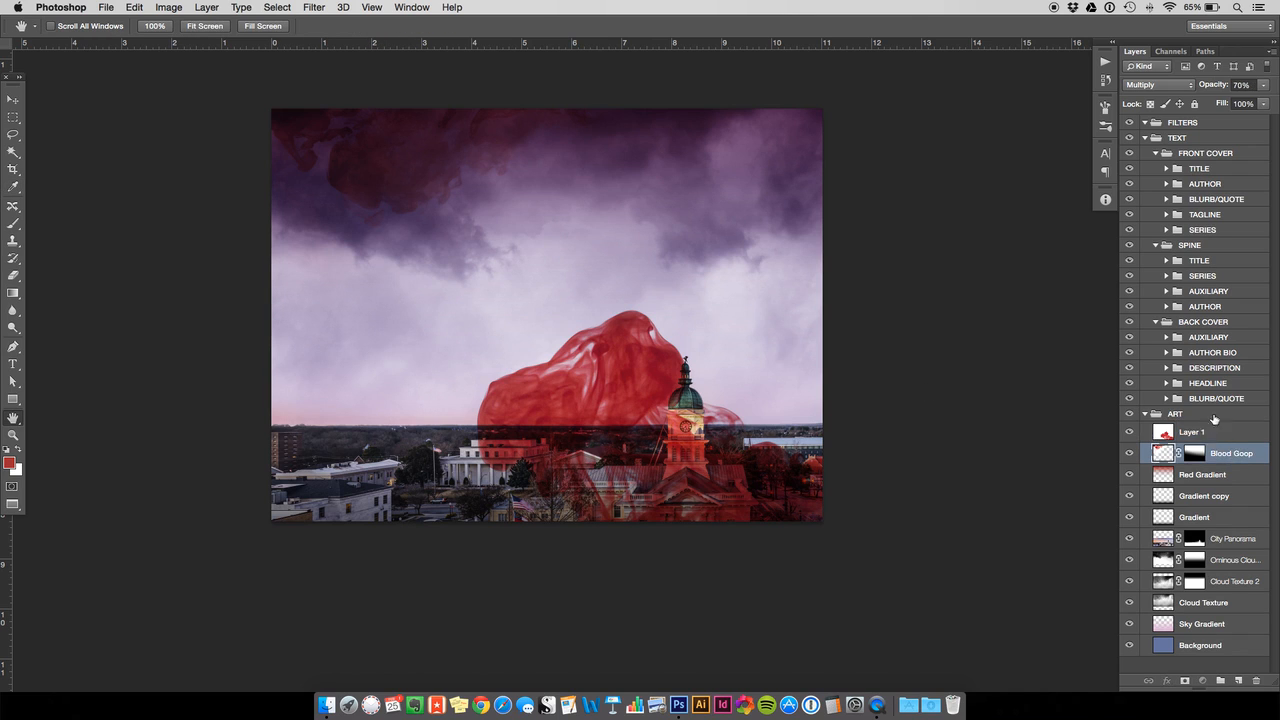
{"action": "left_click", "coordinate": [1214, 426]}
{"action": "left_click", "coordinate": [1241, 85]}
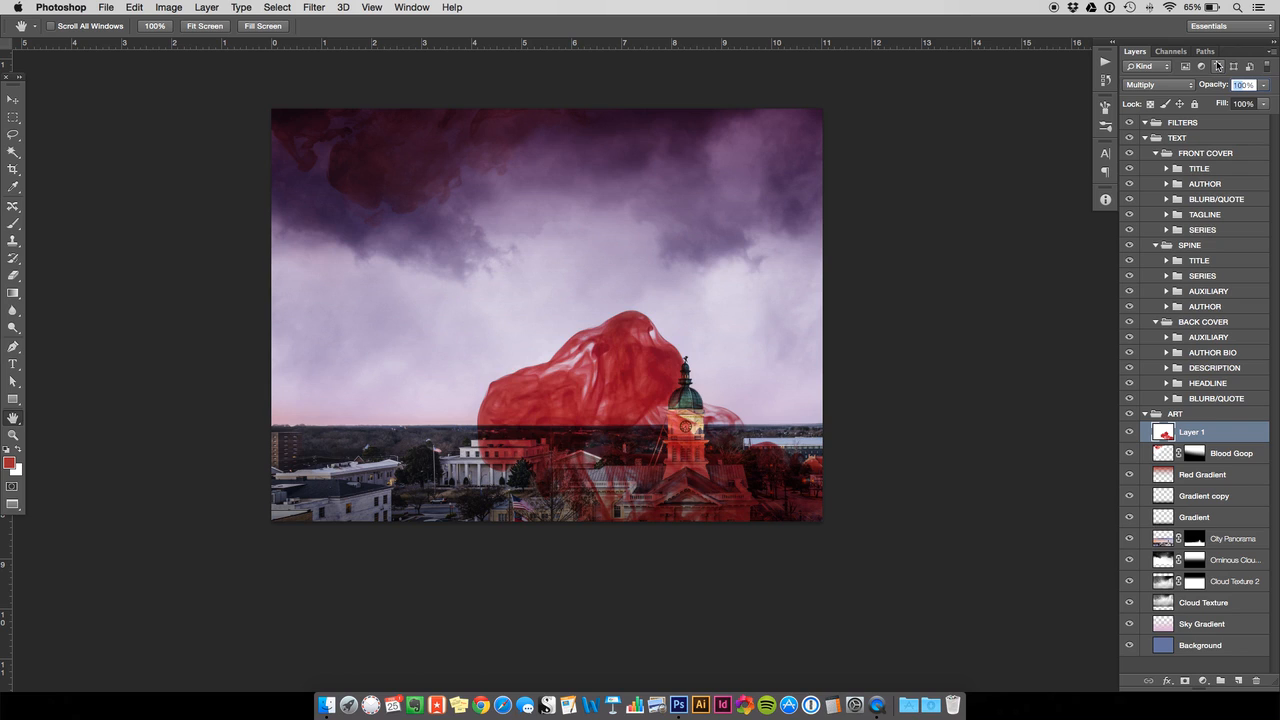
{"action": "type", "text": "70"}
{"action": "key", "text": "Return"}
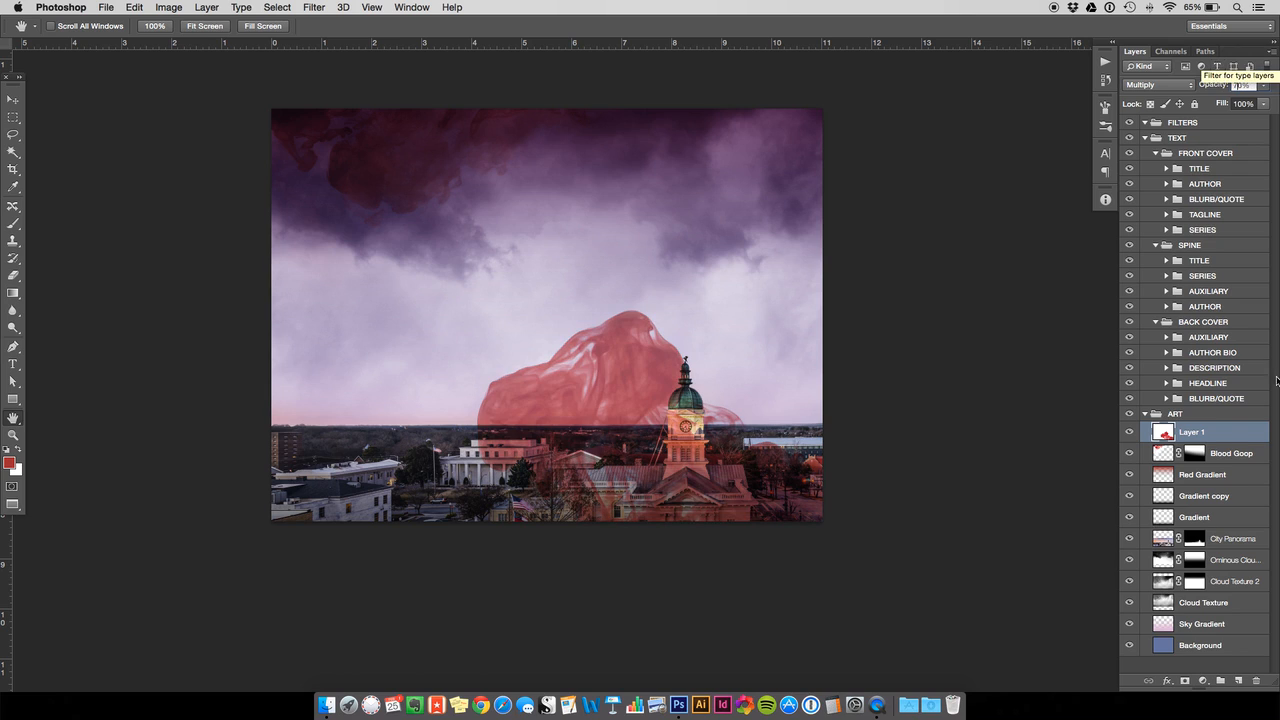
- Rename the pasted ink layer to Blood Cloud and move it up and left across the sky behind the clock tower
{"action": "left_click", "coordinate": [1236, 455]}
{"action": "double_click", "coordinate": [1192, 432]}
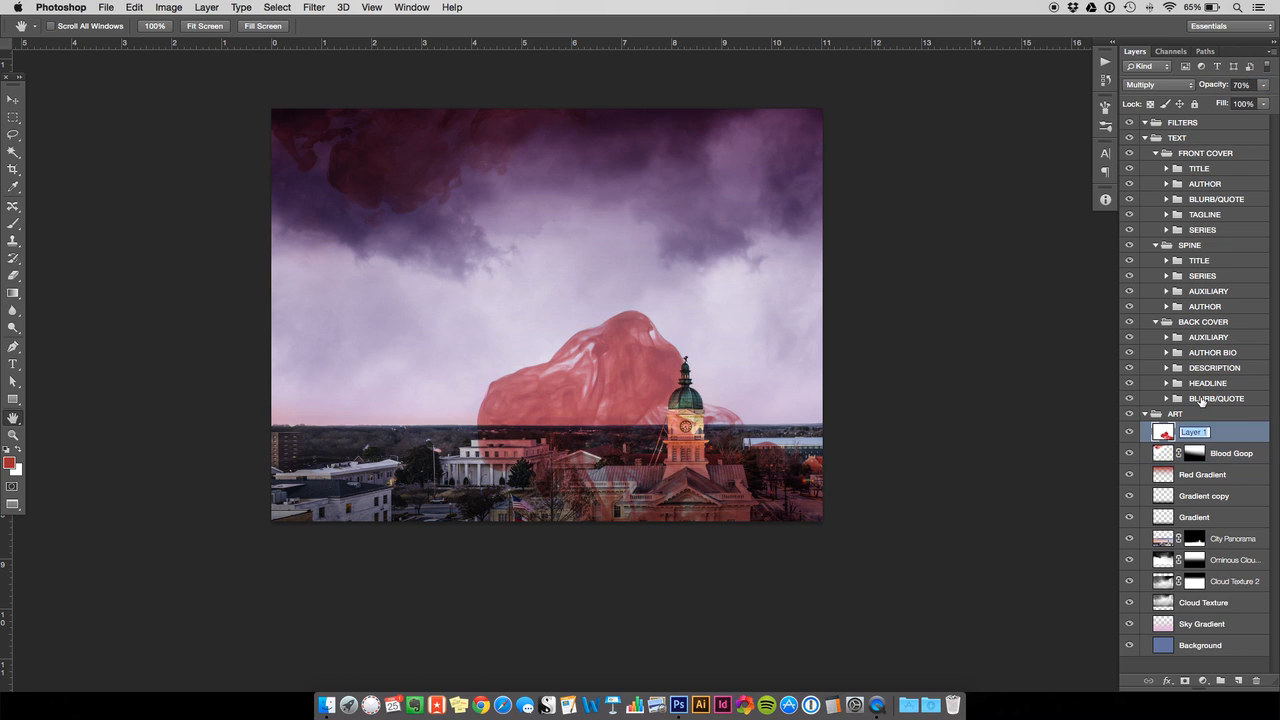
{"action": "type", "text": "Blood Cloud"}
{"action": "key", "text": "Return"}
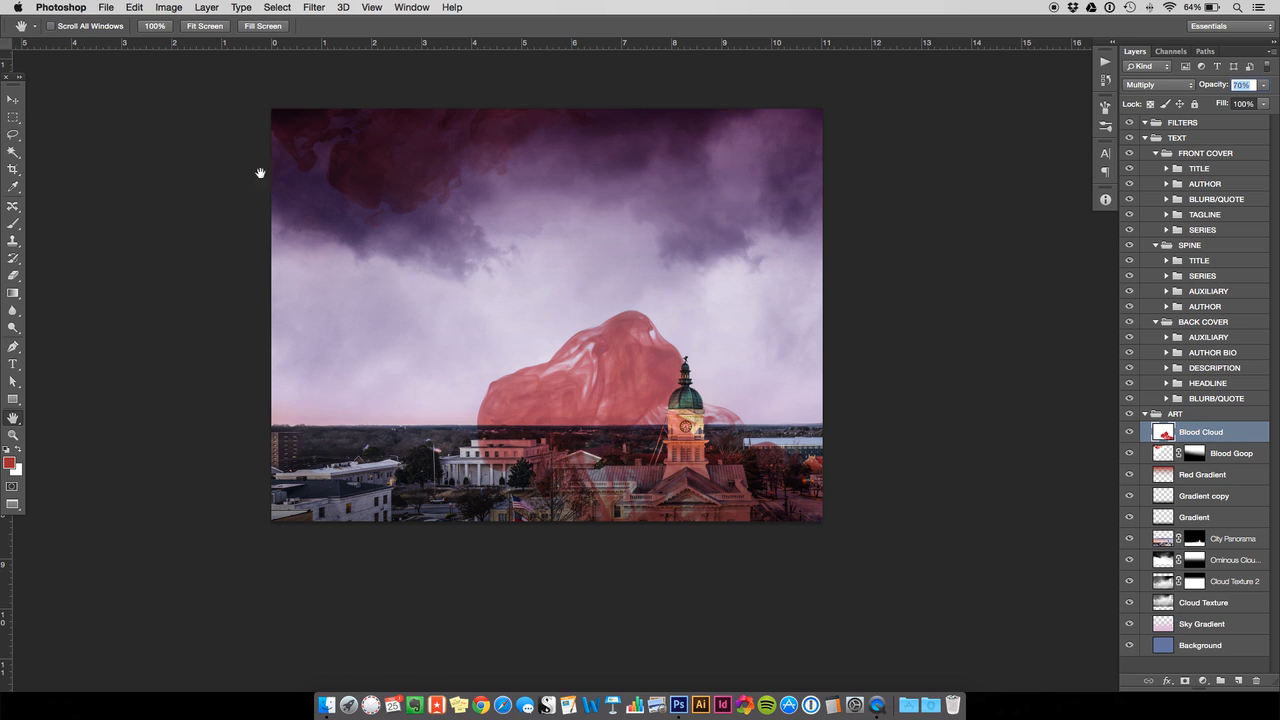
{"action": "left_click", "coordinate": [12, 100]}
{"action": "mouse_move", "coordinate": [678, 432]}
{"action": "left_mouse_down"}
{"action": "mouse_move", "coordinate": [629, 266]}
{"action": "mouse_move", "coordinate": [634, 366]}
{"action": "mouse_move", "coordinate": [614, 239]}
{"action": "mouse_move", "coordinate": [607, 420]}
{"action": "mouse_move", "coordinate": [605, 401]}
{"action": "left_mouse_up"}
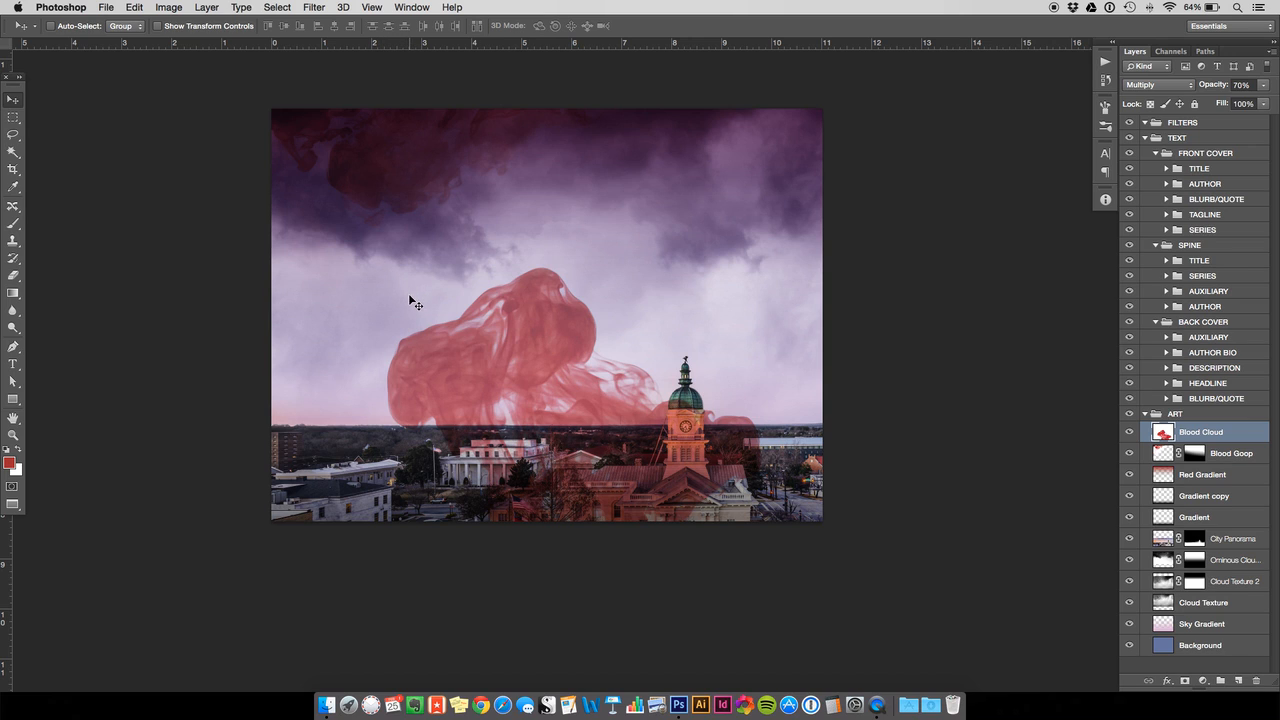
{"action": "key", "text": "super+t"}
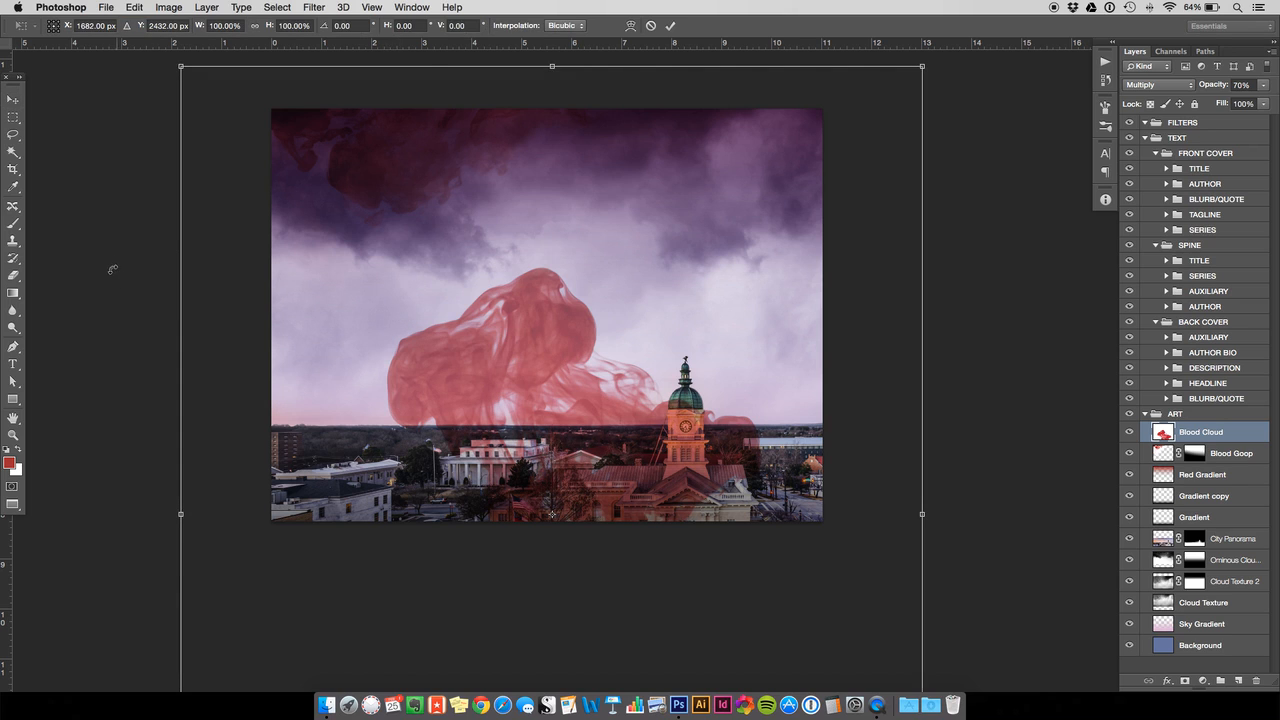
{"action": "left_click_drag", "start_coordinate": [103, 244], "coordinate": [729, 609]}
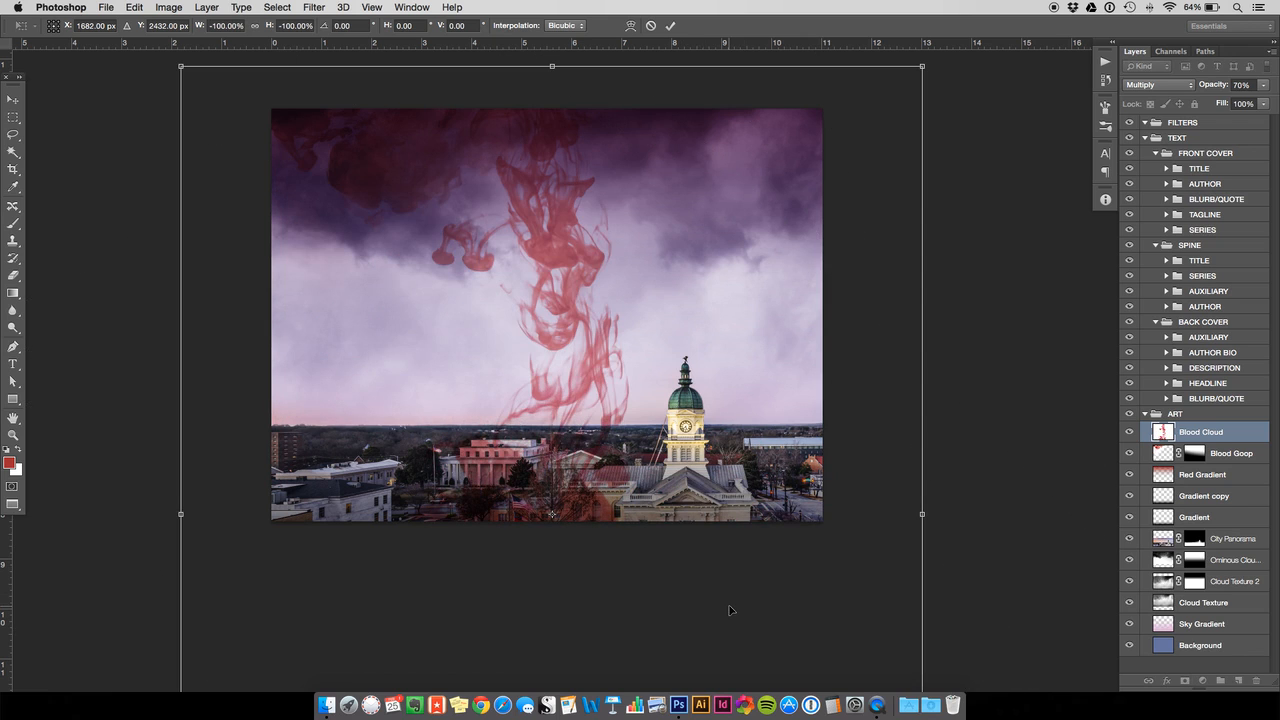
{"action": "left_click_drag", "start_coordinate": [621, 345], "coordinate": [667, 257]}
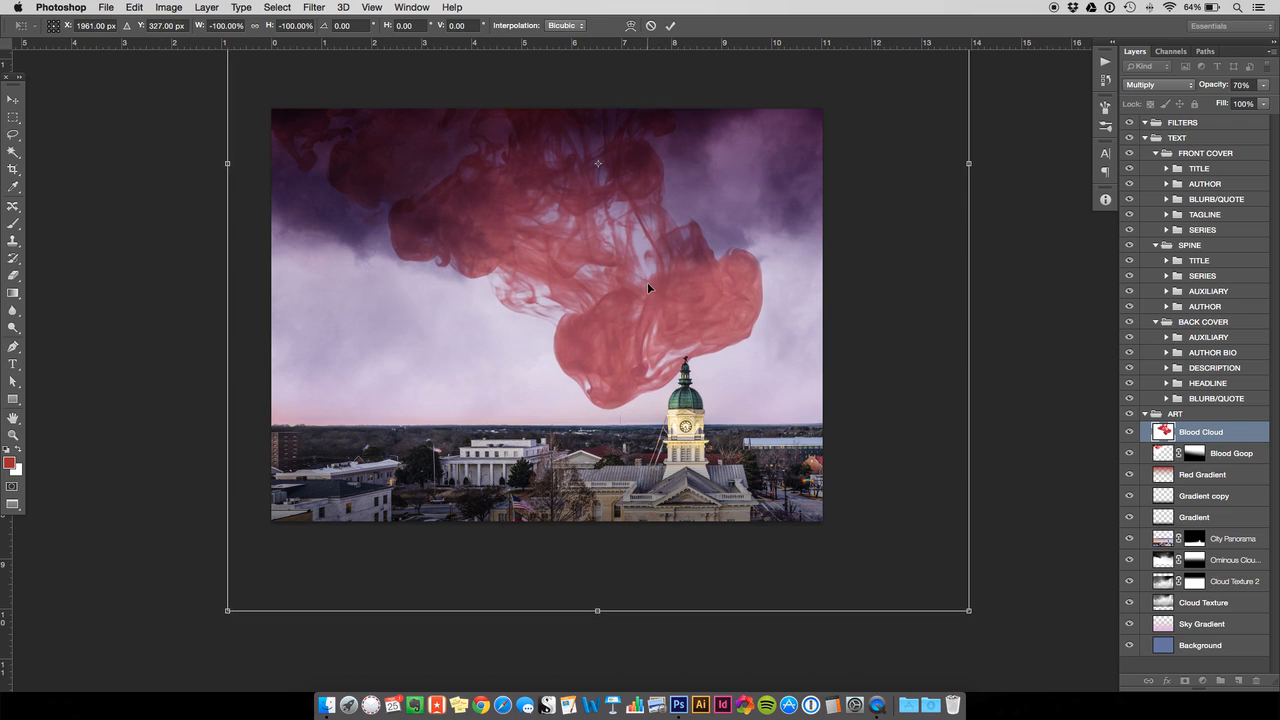
{"action": "key", "text": "Escape"}
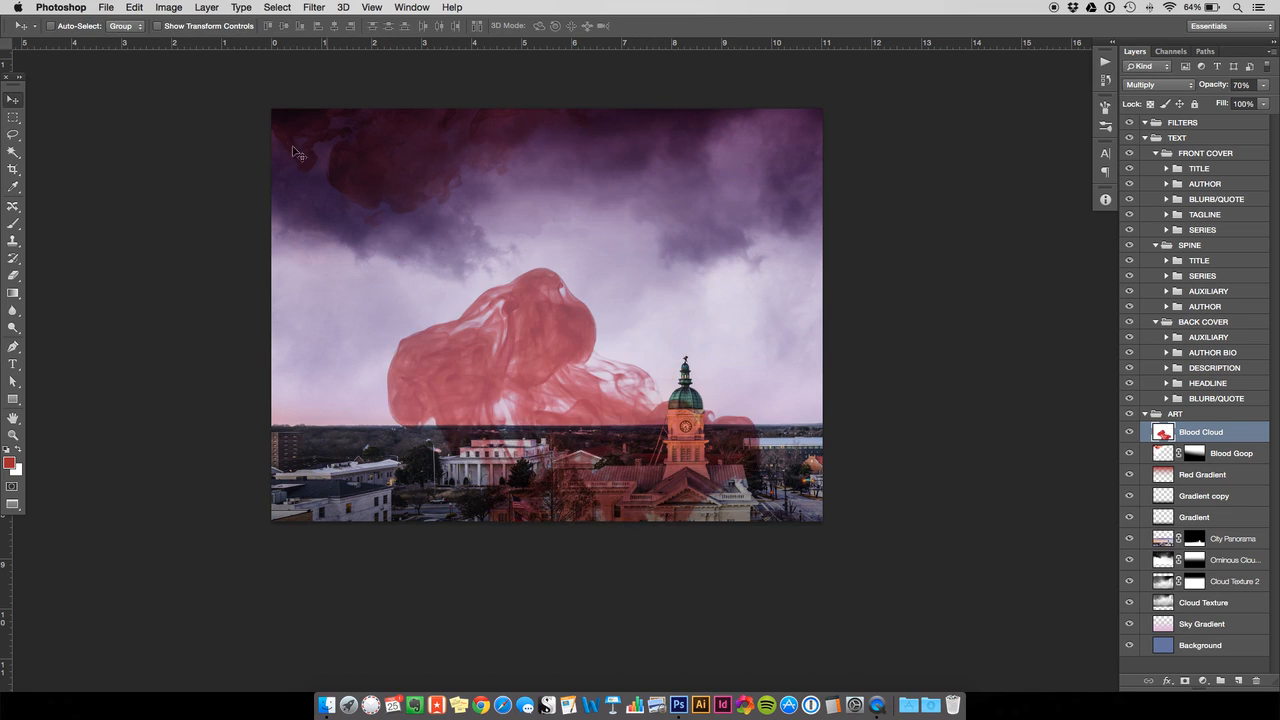
- Rotate the Blood Cloud layer 180° and reposition it so the ink hangs from the upper sky above the clock tower
{"action": "left_click", "coordinate": [136, 8]}
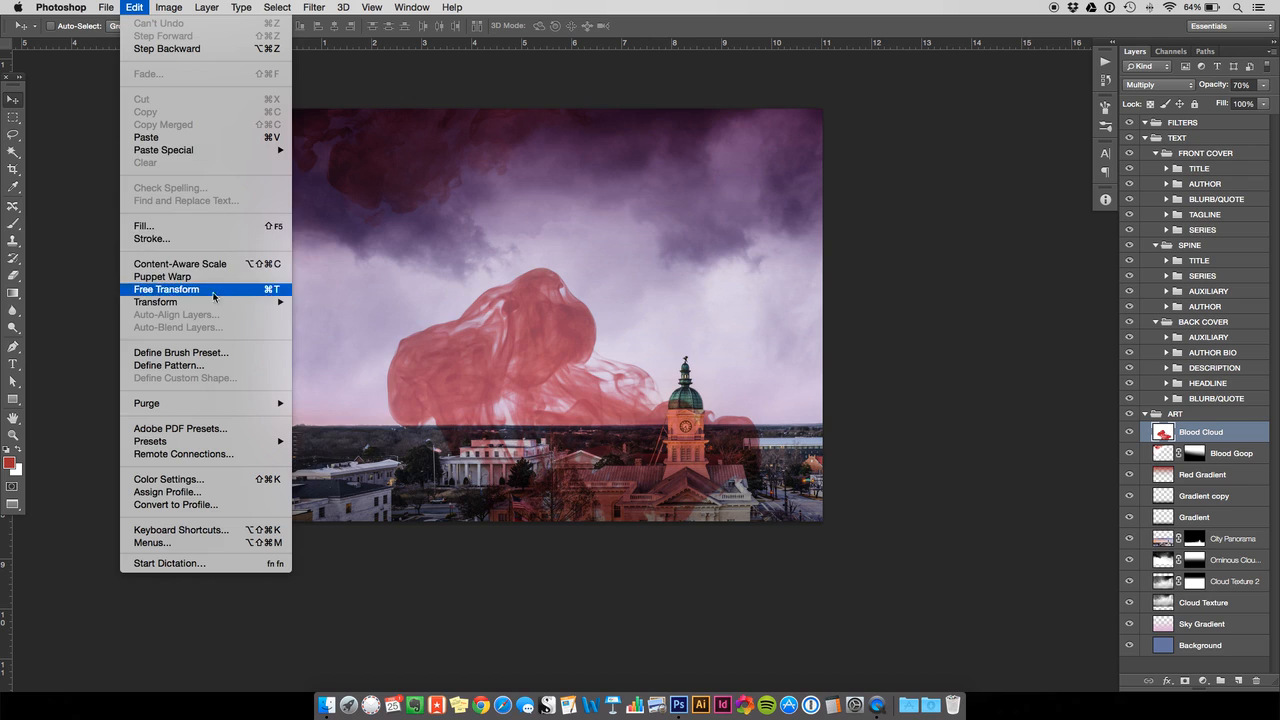
{"action": "mouse_move", "coordinate": [249, 302]}
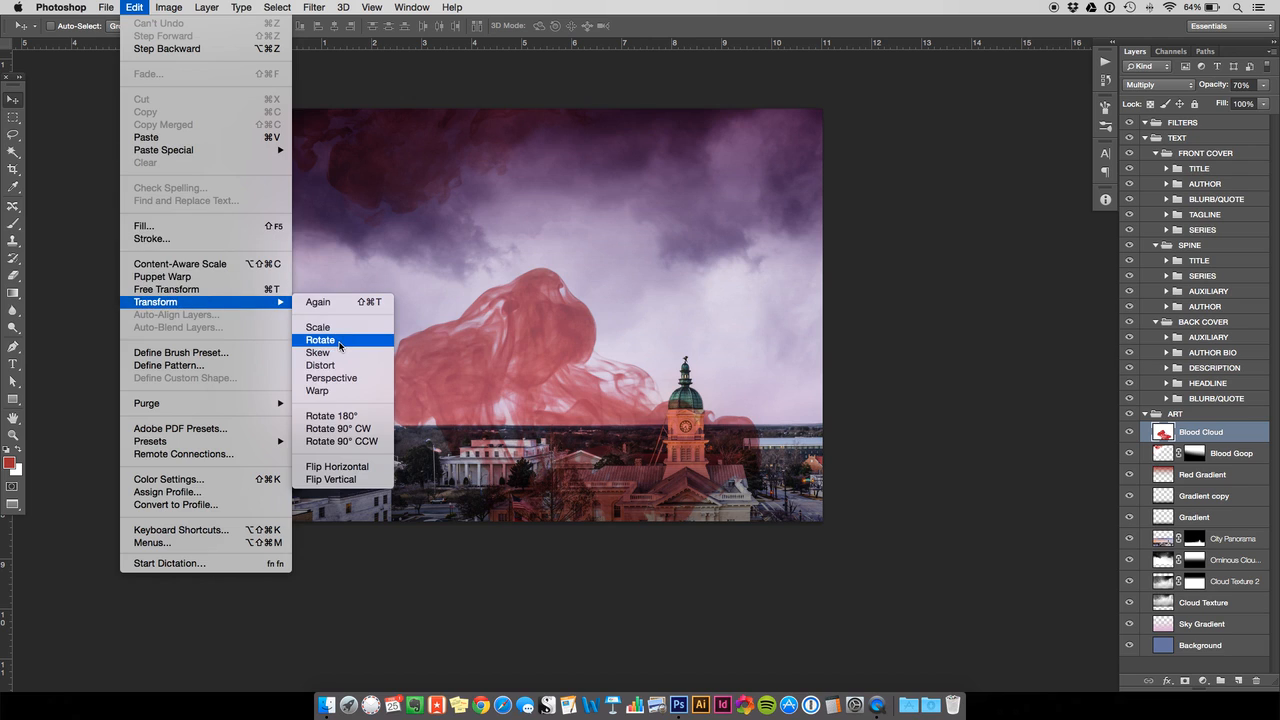
{"action": "left_click", "coordinate": [376, 419]}
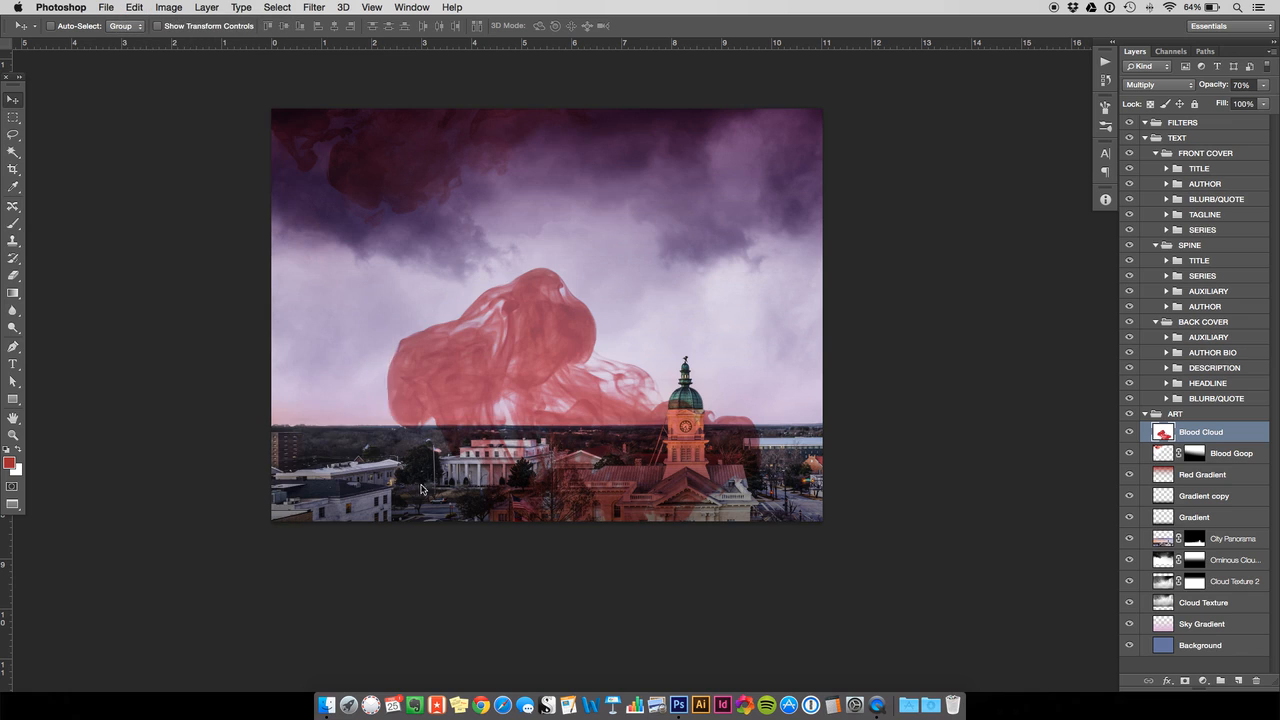
{"action": "mouse_move", "coordinate": [639, 284]}
{"action": "left_mouse_down"}
{"action": "mouse_move", "coordinate": [651, 341]}
{"action": "mouse_move", "coordinate": [684, 256]}
{"action": "mouse_move", "coordinate": [679, 290]}
{"action": "left_mouse_up"}
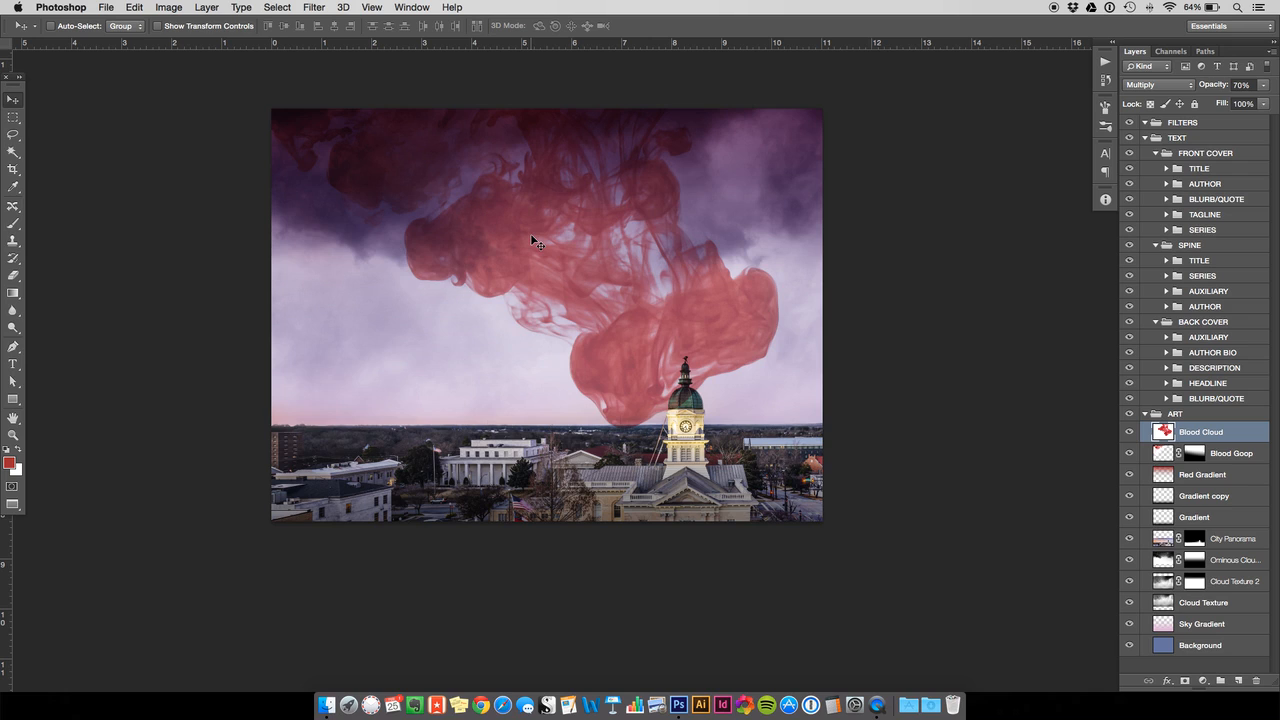
- Scale the Blood Cloud layer proportionally down to about 33% around its center
{"action": "key", "text": "super+minus"}
{"action": "key", "text": "super+minus"}
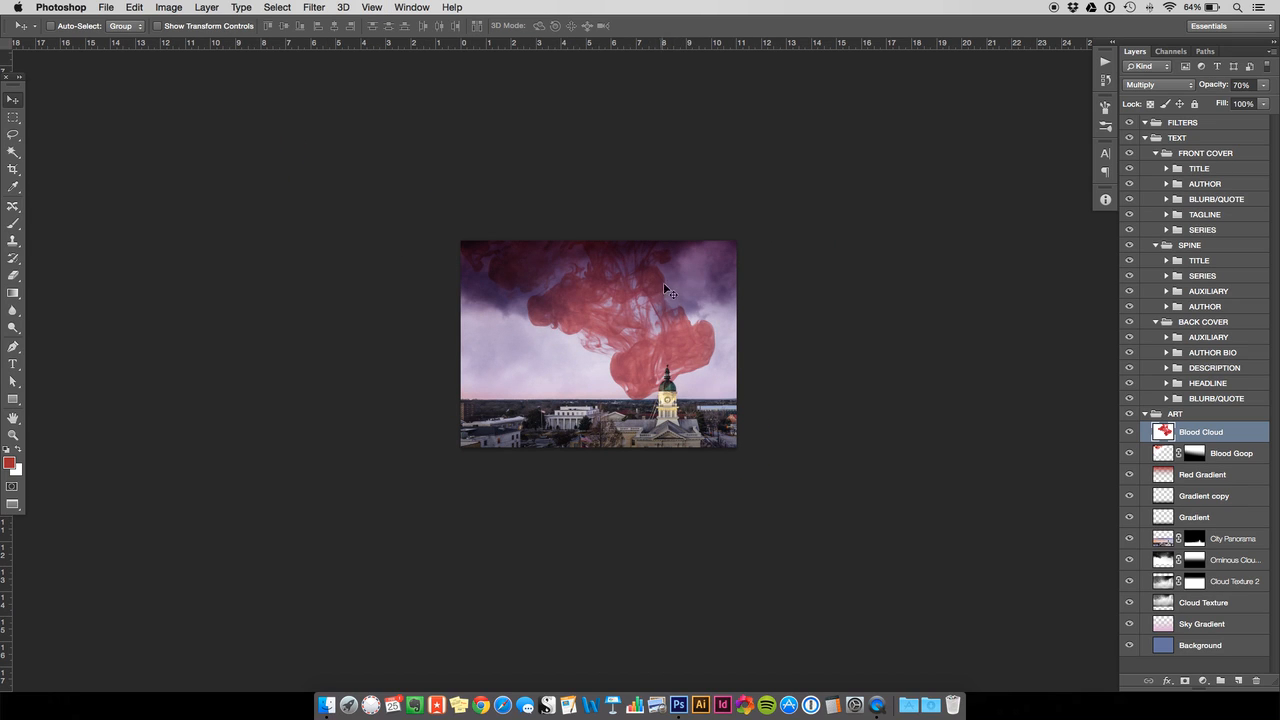
{"action": "key", "text": "super+t"}
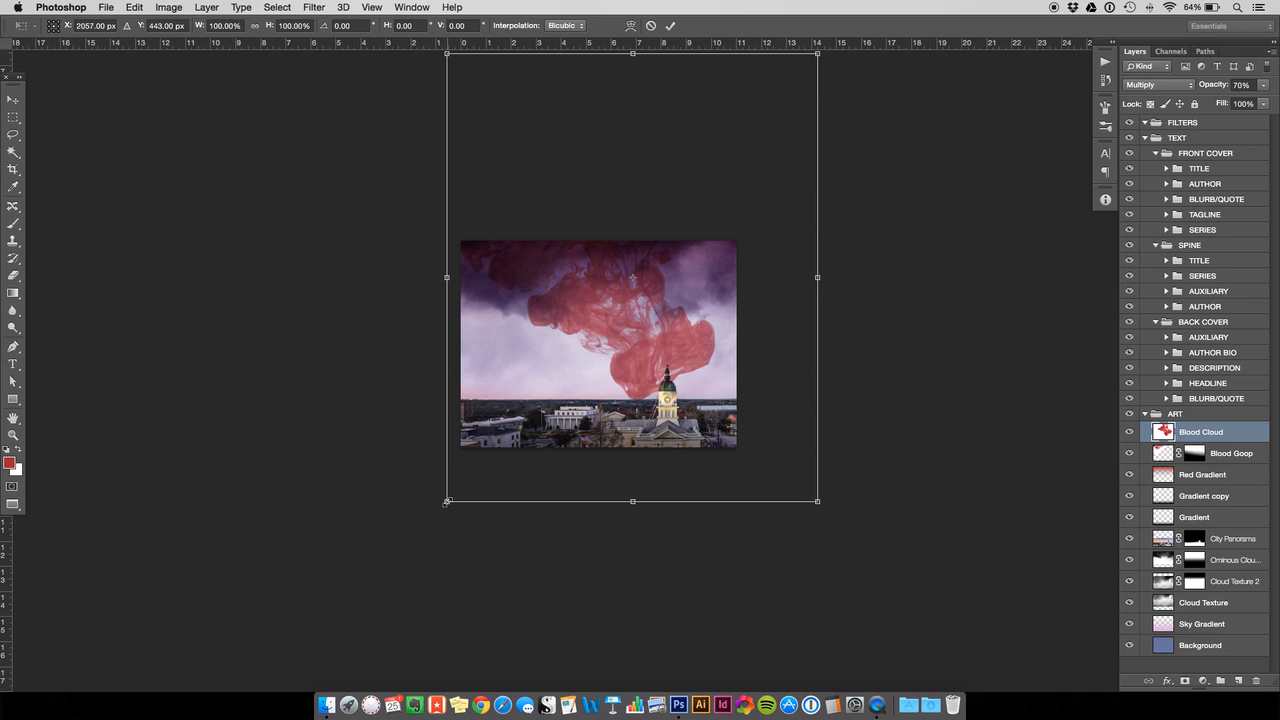
{"action": "left_click_drag", "start_coordinate": [446, 502], "coordinate": [579, 360]}
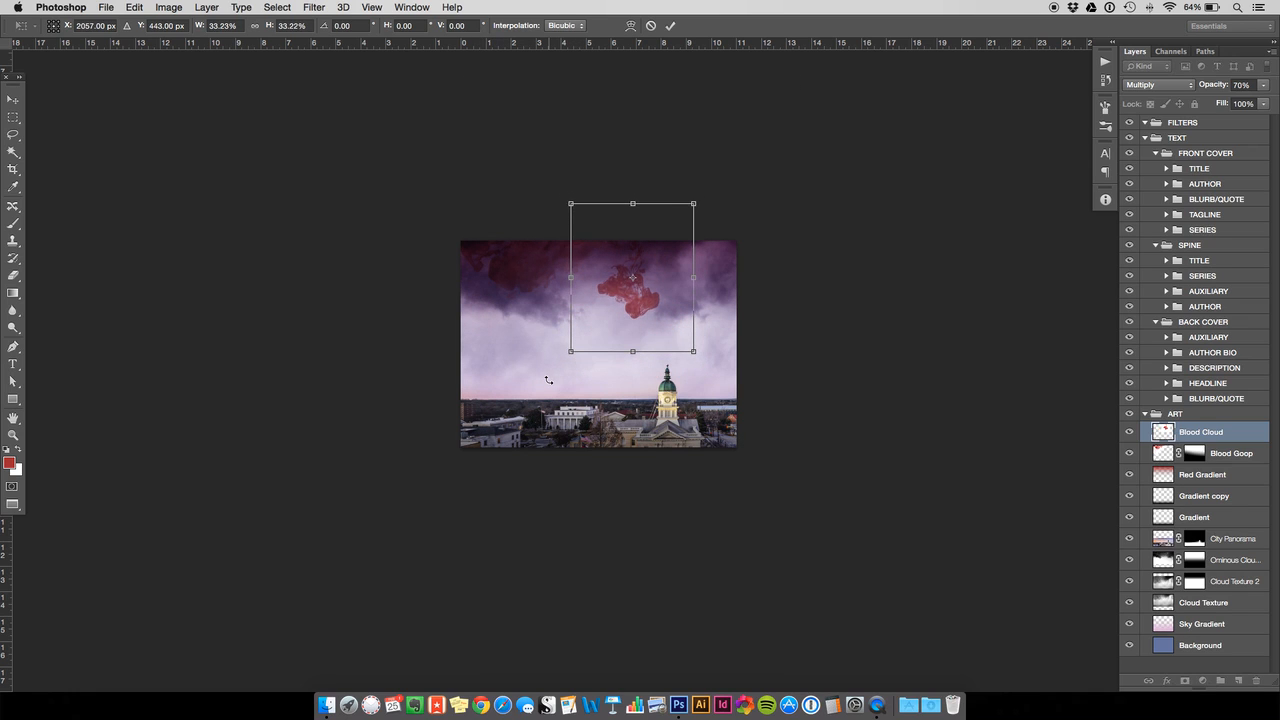
{"action": "key", "text": "Return"}
- Move the Blood Cloud ink to the upper-right part of the sky on the cover
{"action": "key", "text": "super+plus"}
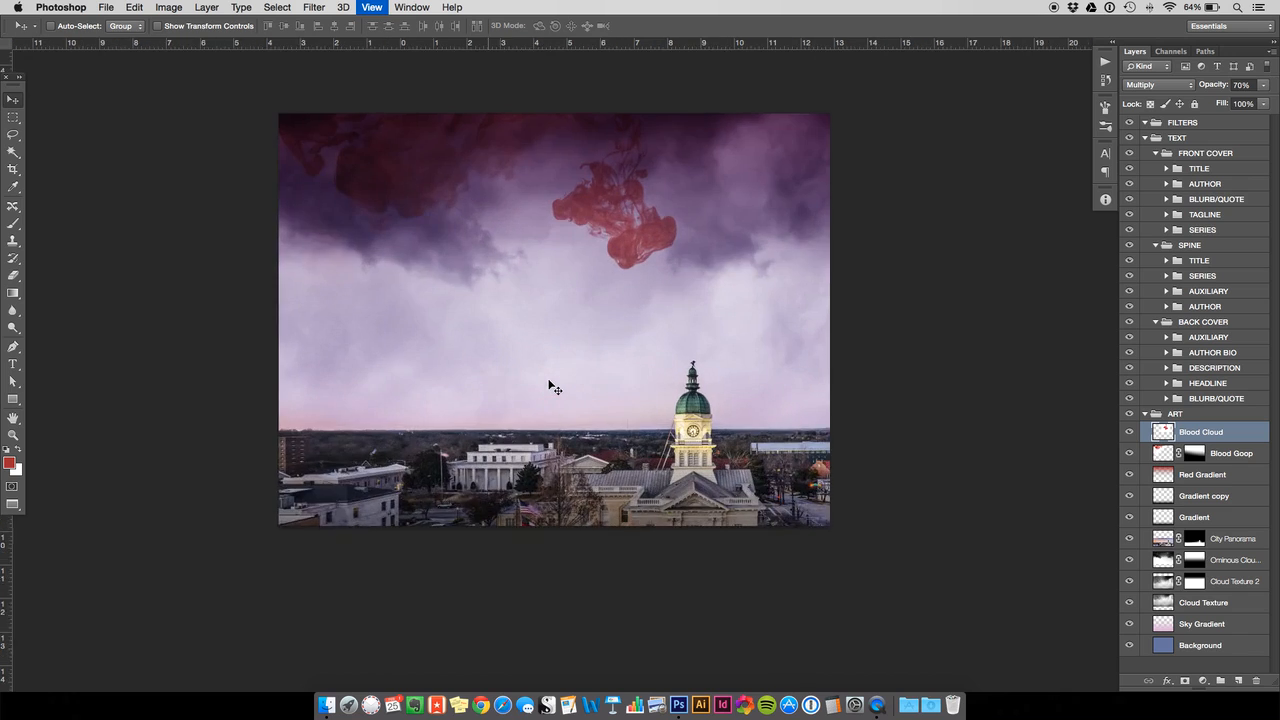
{"action": "key", "text": "super+plus"}
{"action": "key", "text": "space"}
{"action": "left_click_drag", "start_coordinate": [719, 288], "coordinate": [723, 365]}
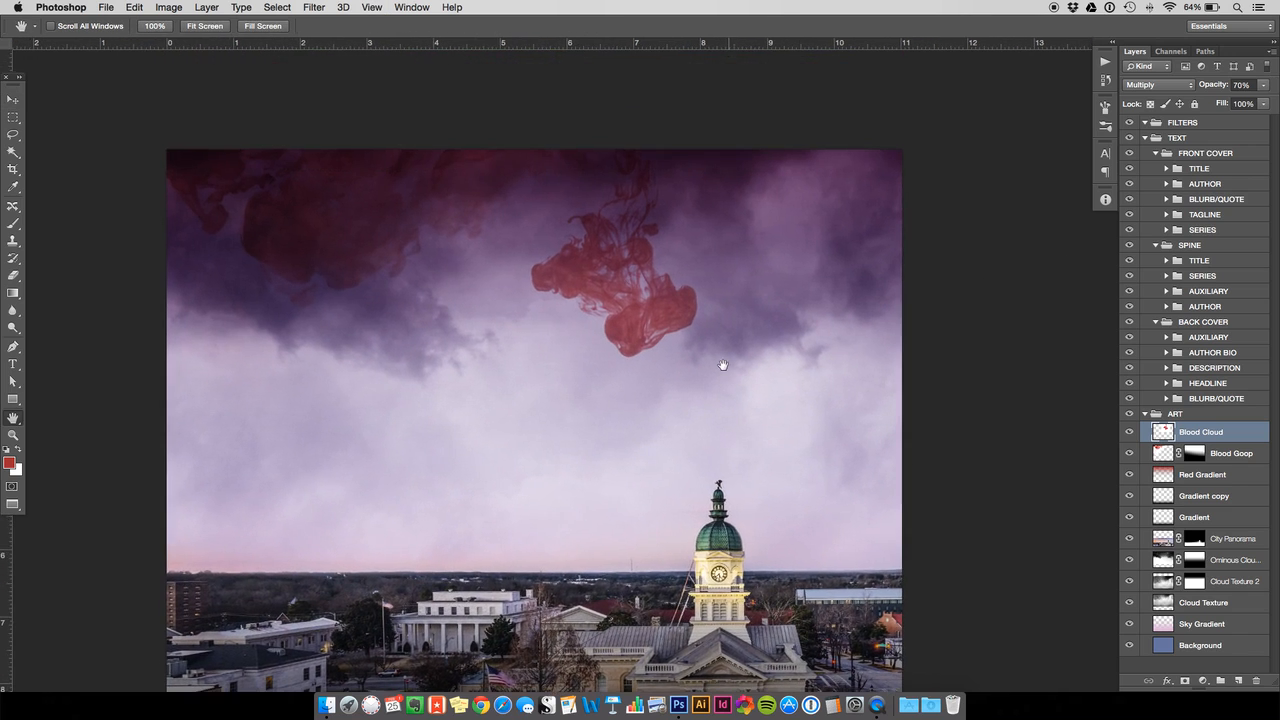
{"action": "left_click_drag", "start_coordinate": [655, 230], "coordinate": [826, 233]}
- Preview TEST RUN.jpg from Finder to examine the reference cover's ink placement, and return to the Photoshop document
{"action": "left_click", "coordinate": [327, 705]}
{"action": "left_click", "coordinate": [730, 245]}
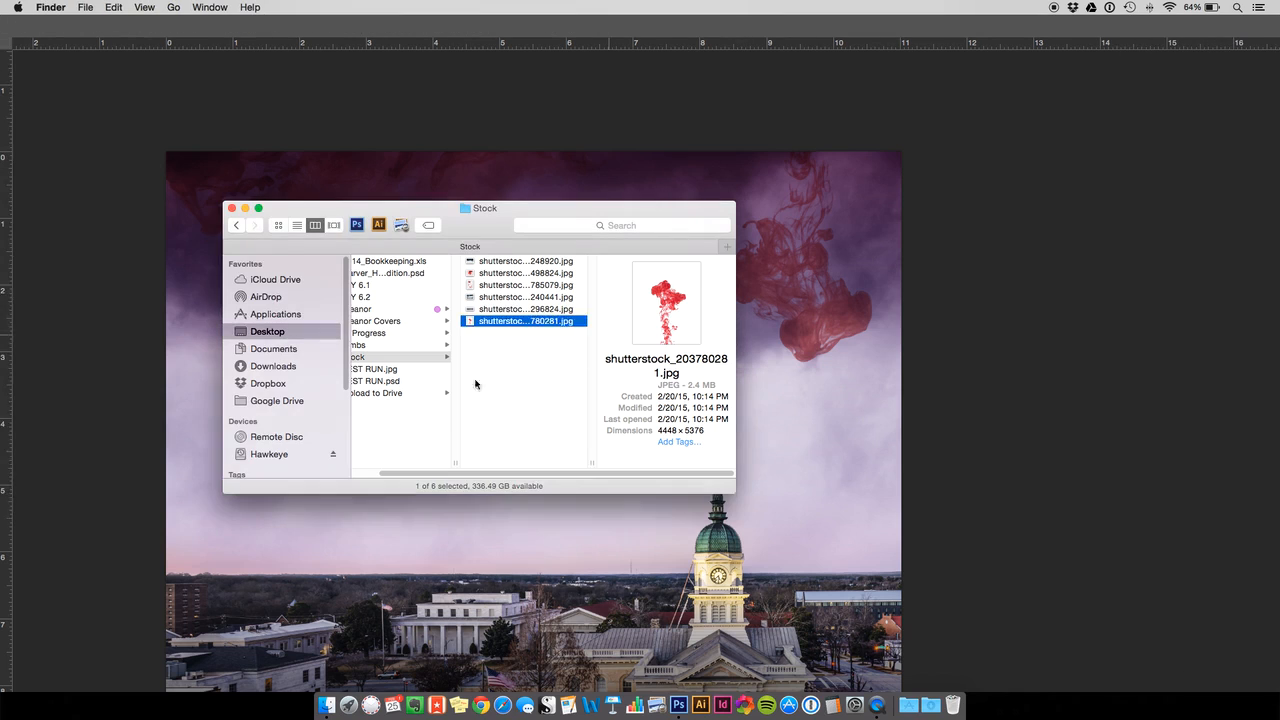
{"action": "left_click", "coordinate": [385, 369]}
{"action": "key", "text": "space"}
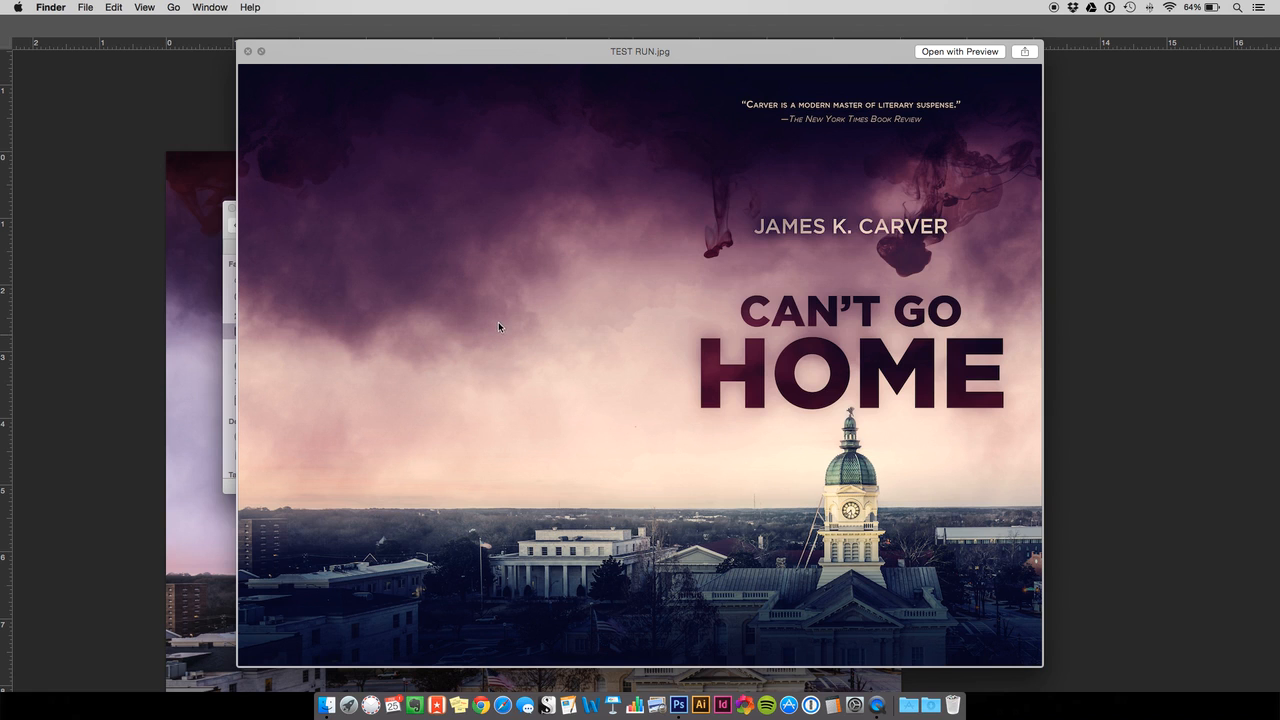
{"action": "key", "text": "space"}
{"action": "left_click", "coordinate": [981, 300]}
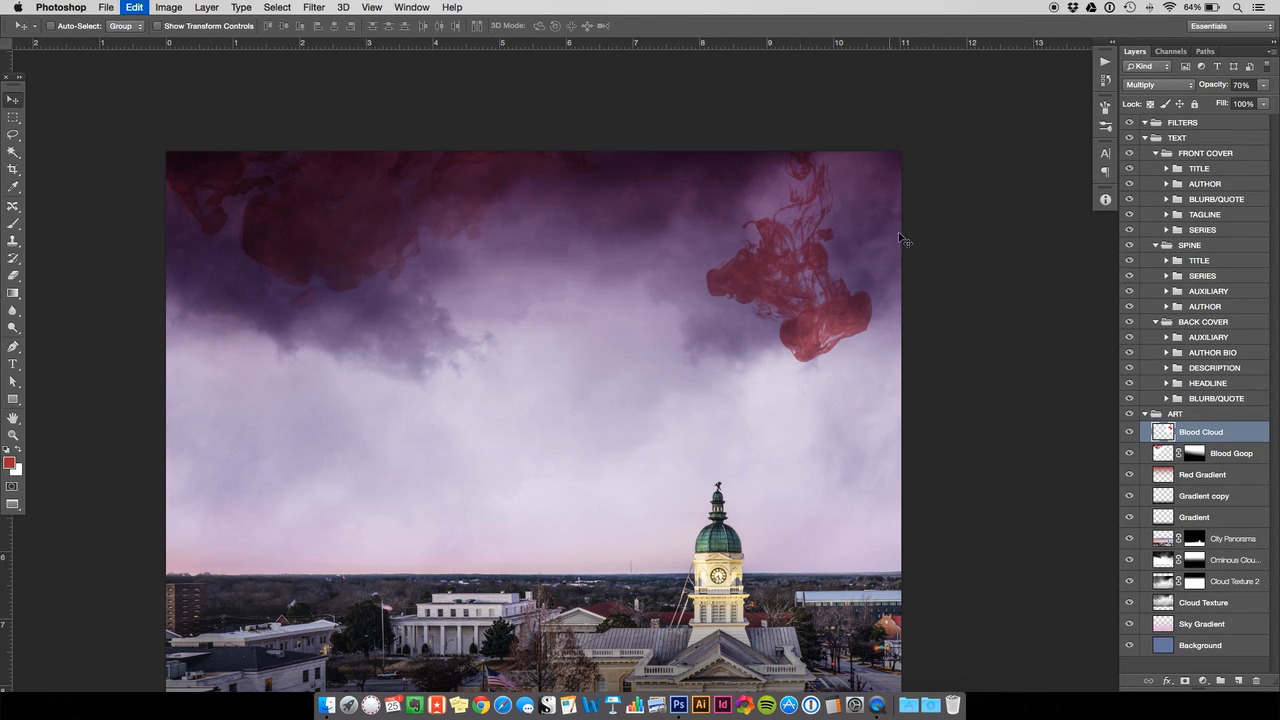
- Rotate the Blood Cloud ink about 14° clockwise and scale it down slightly
{"action": "key", "text": "super+t"}
{"action": "left_click_drag", "start_coordinate": [986, 295], "coordinate": [963, 332]}
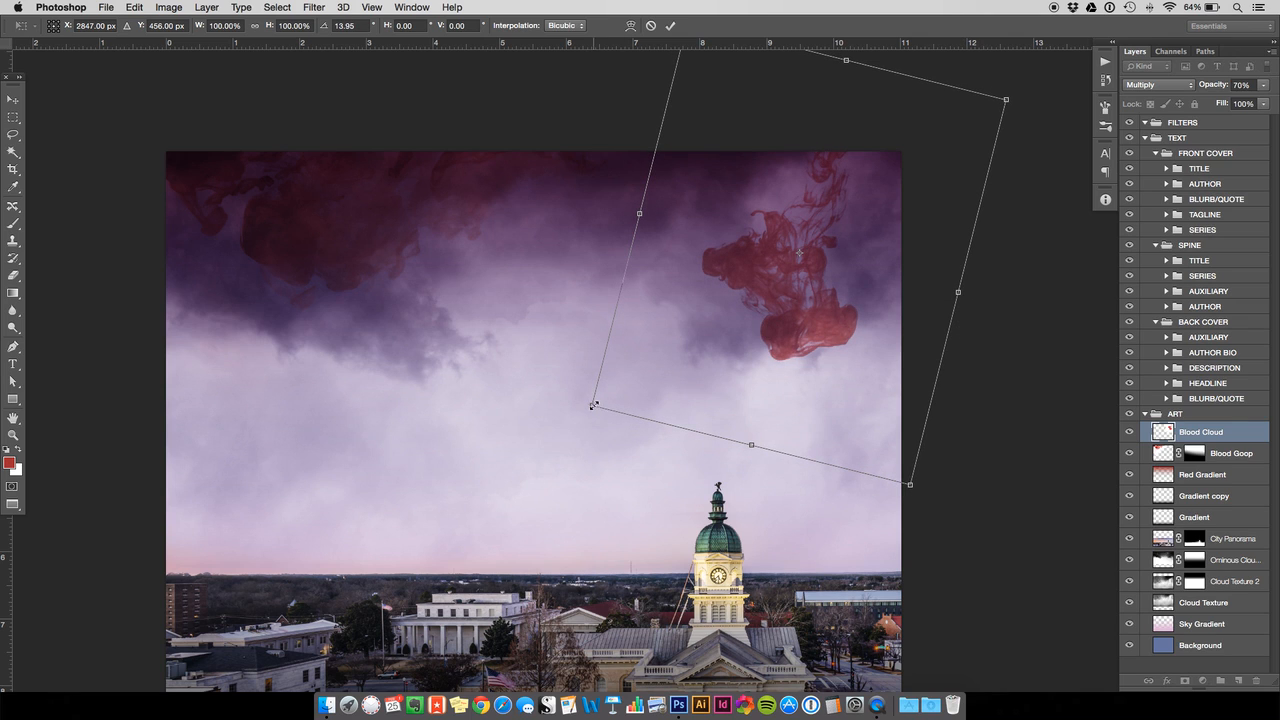
{"action": "left_click_drag", "start_coordinate": [593, 406], "coordinate": [624, 368]}
{"action": "key", "text": "Return"}
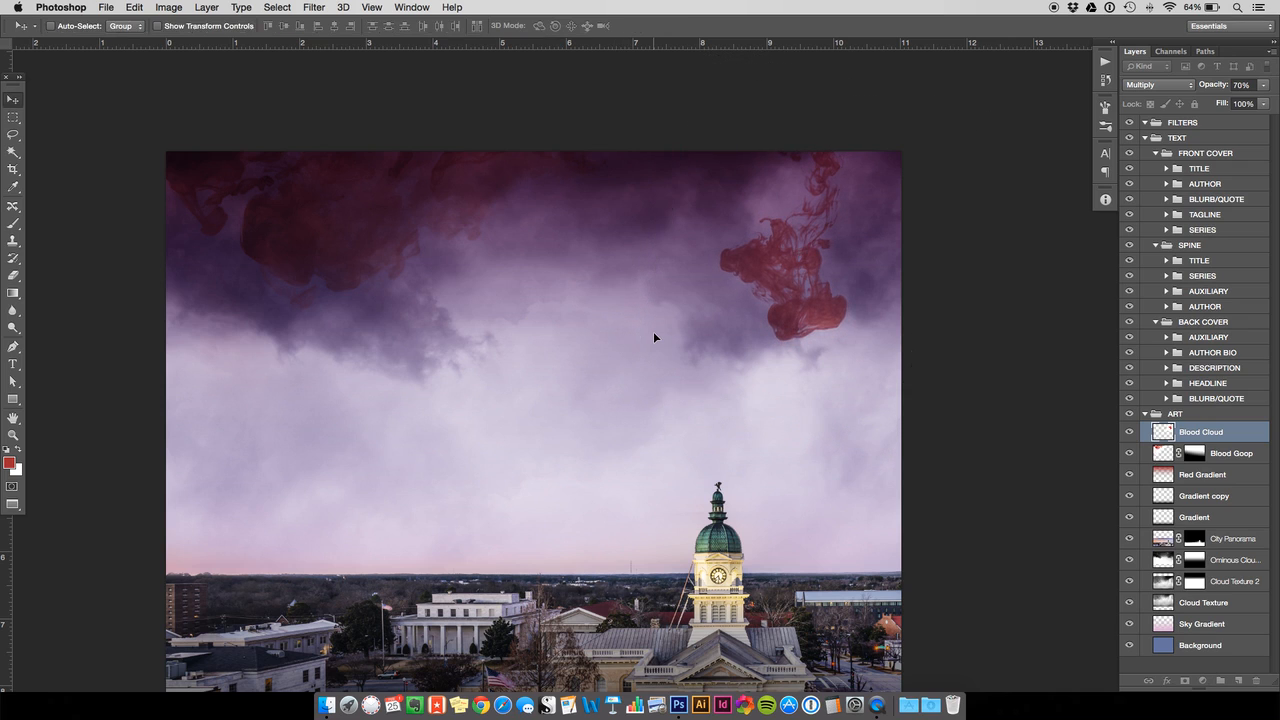
{"action": "key", "text": "super+u"}
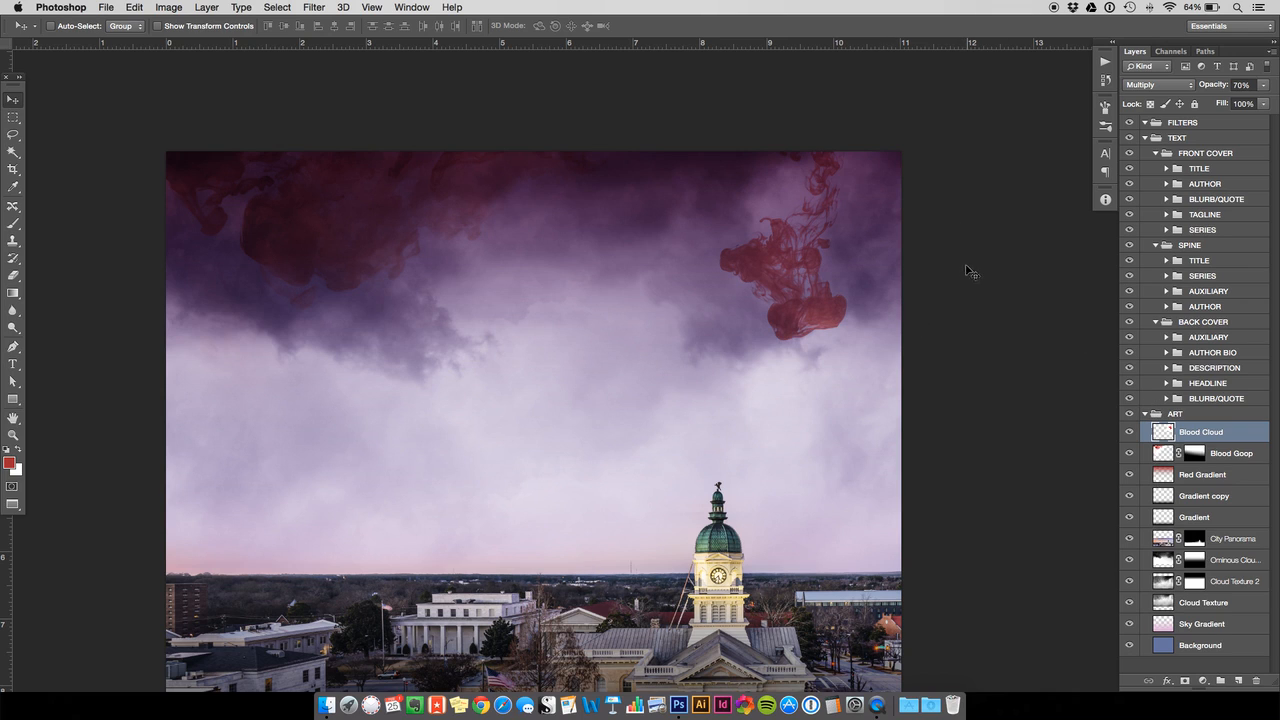
- Switch to Finder and open shutterstock_112785079.jpg from the Stock folder in Photoshop
{"action": "key", "text": "super+Tab"}
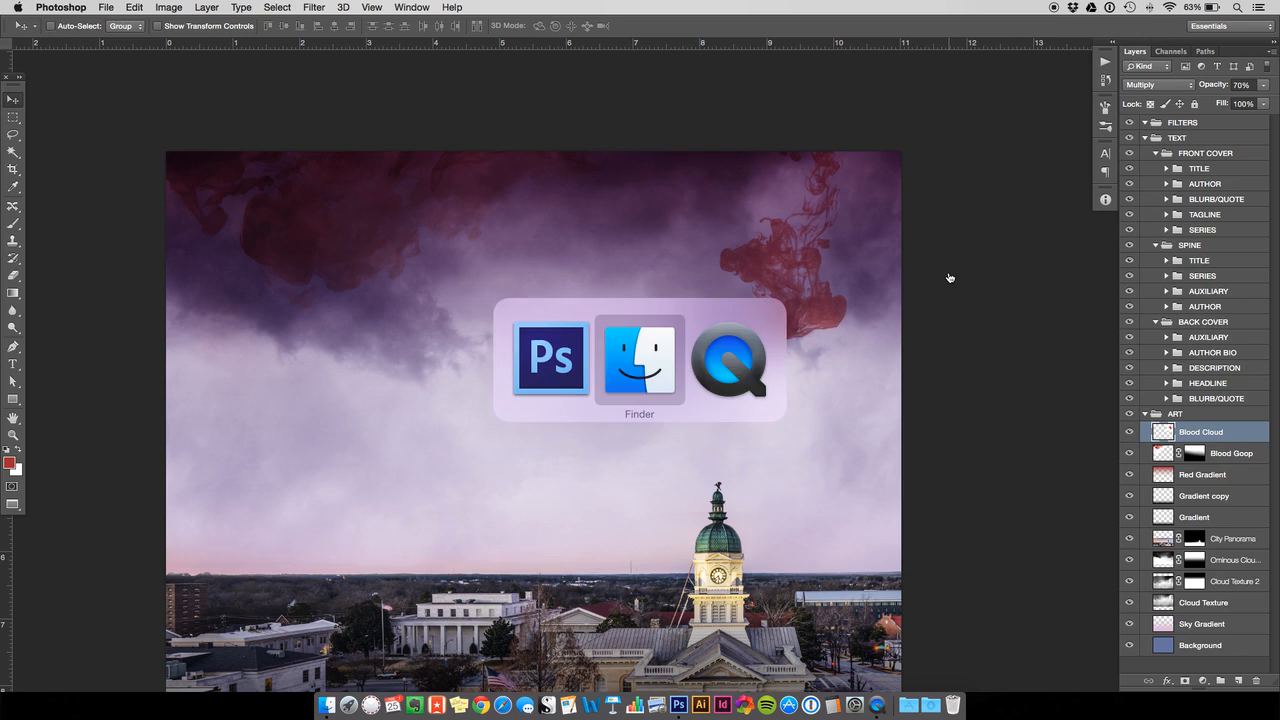
{"action": "left_click", "coordinate": [399, 346]}
{"action": "left_click", "coordinate": [409, 358]}
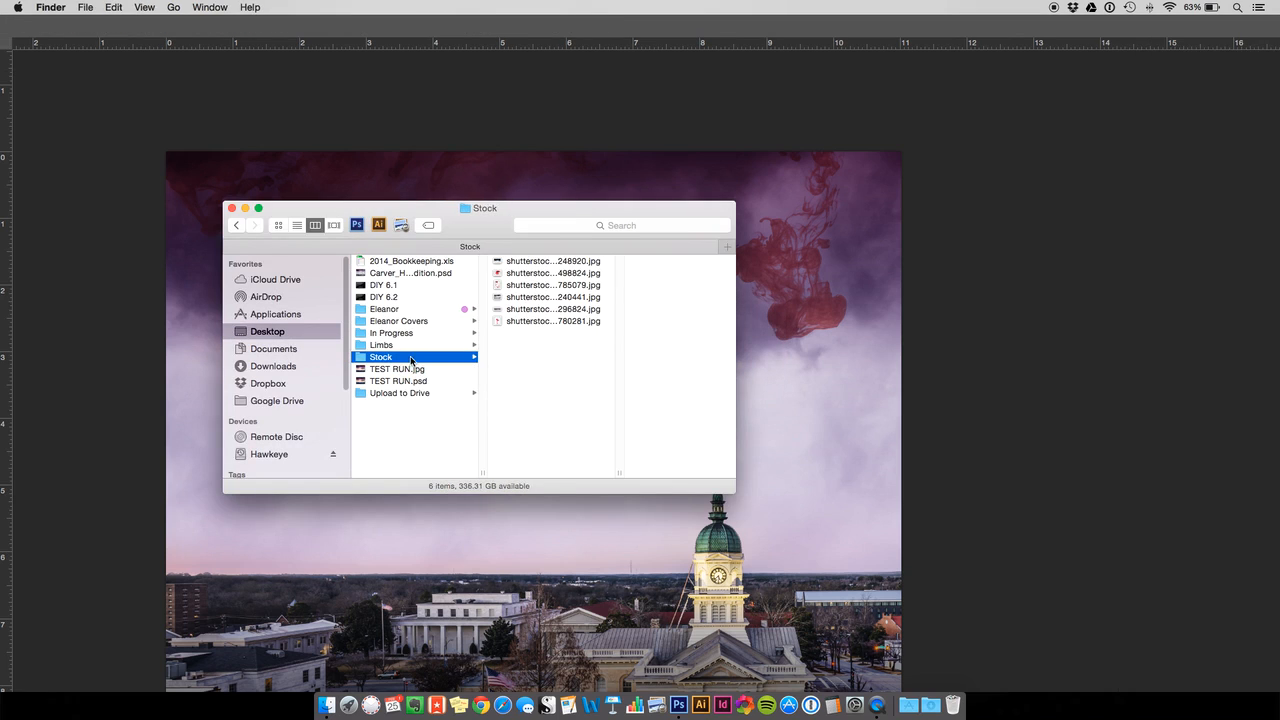
{"action": "left_click", "coordinate": [557, 286]}
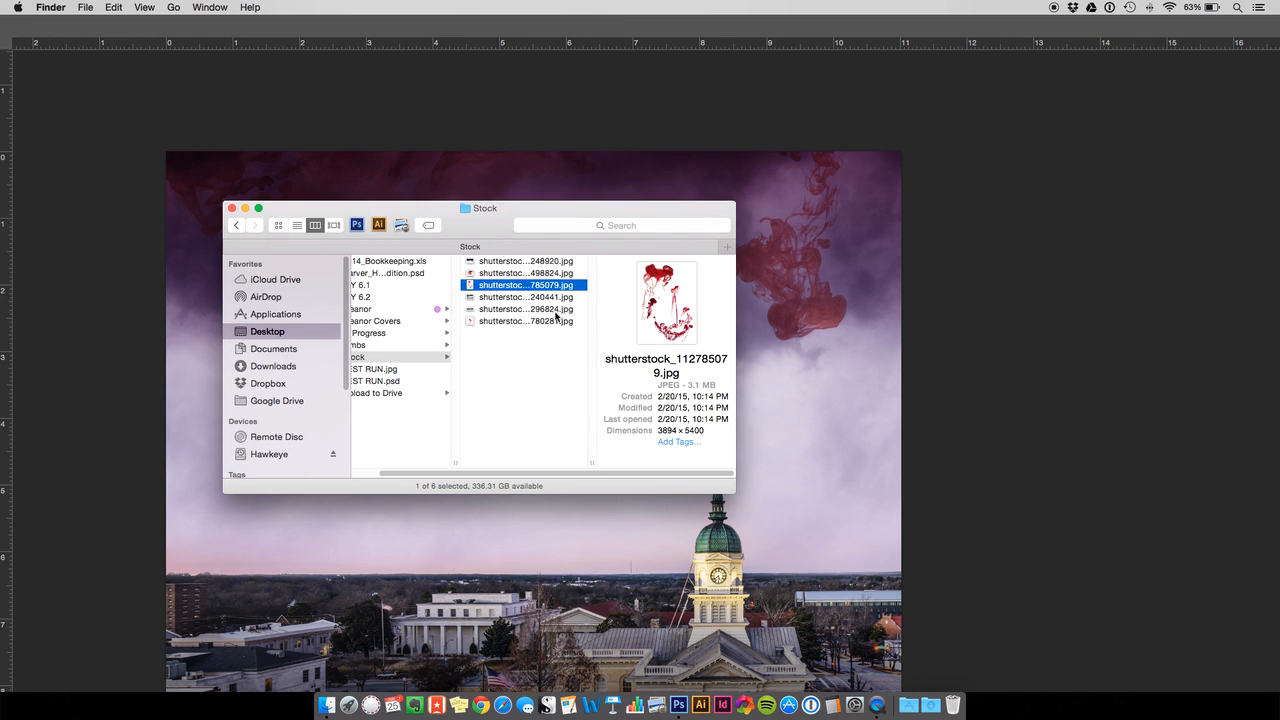
{"action": "left_click_drag", "start_coordinate": [498, 288], "coordinate": [679, 705]}
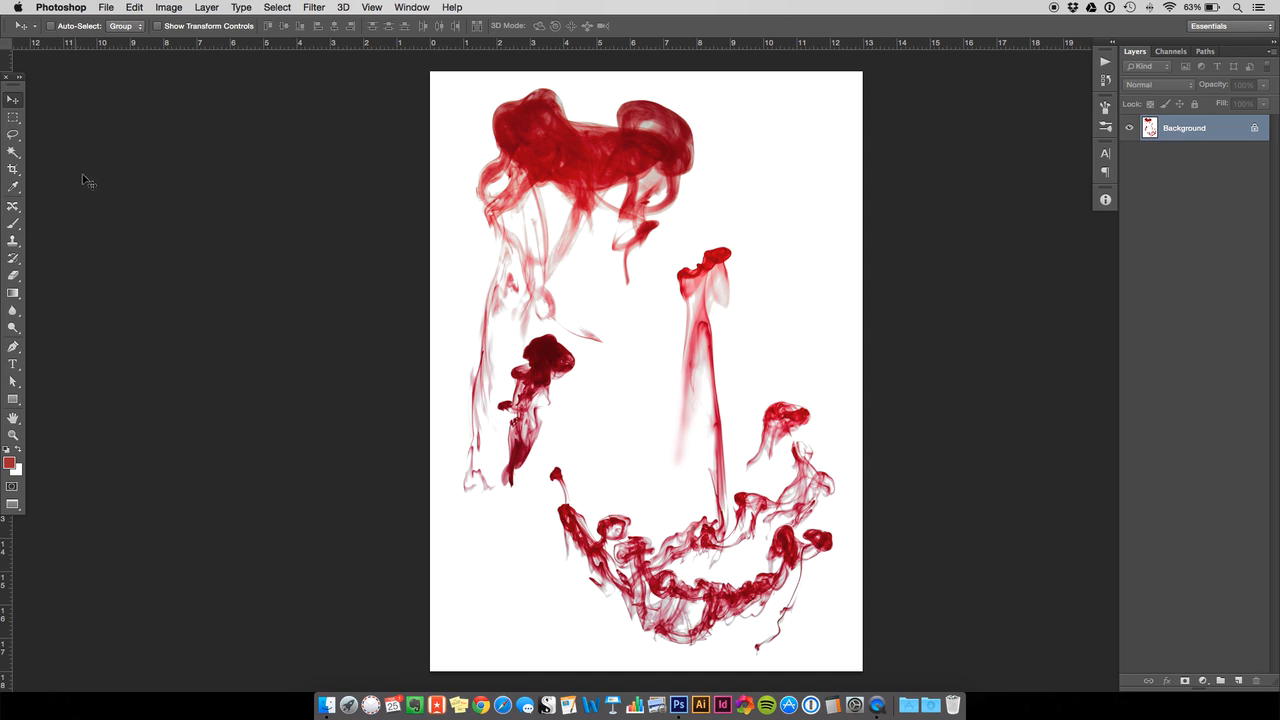
- Copy the tall, thin ink plume with a freehand Lasso selection, close the stock image and paste the plume above Blood Cloud in the cover
{"action": "left_click", "coordinate": [13, 134]}
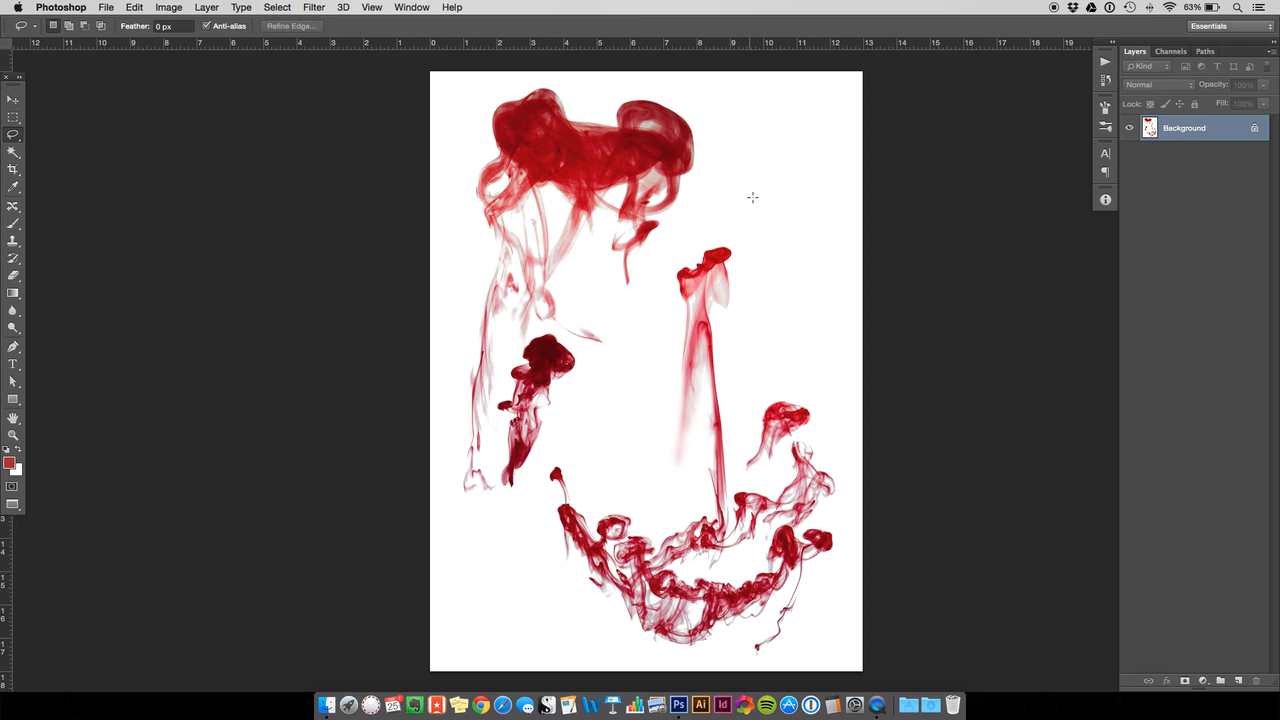
{"action": "left_click", "coordinate": [14, 136]}
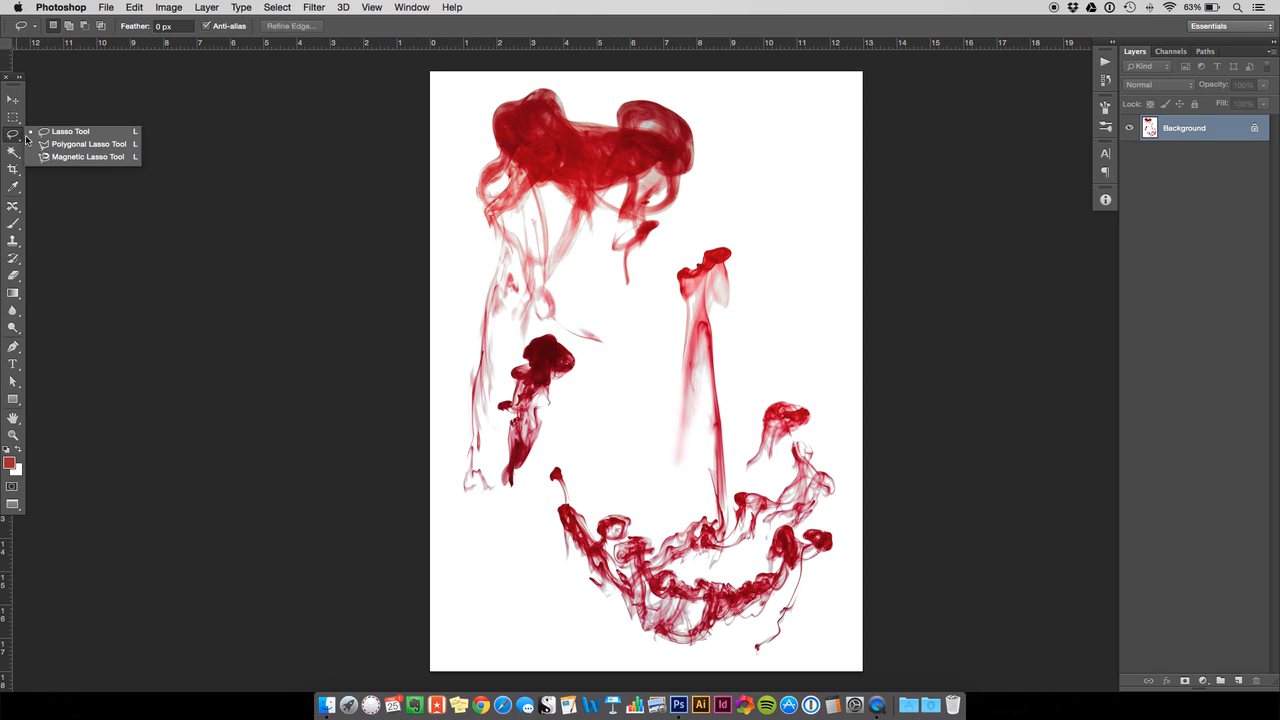
{"action": "left_click", "coordinate": [85, 132]}
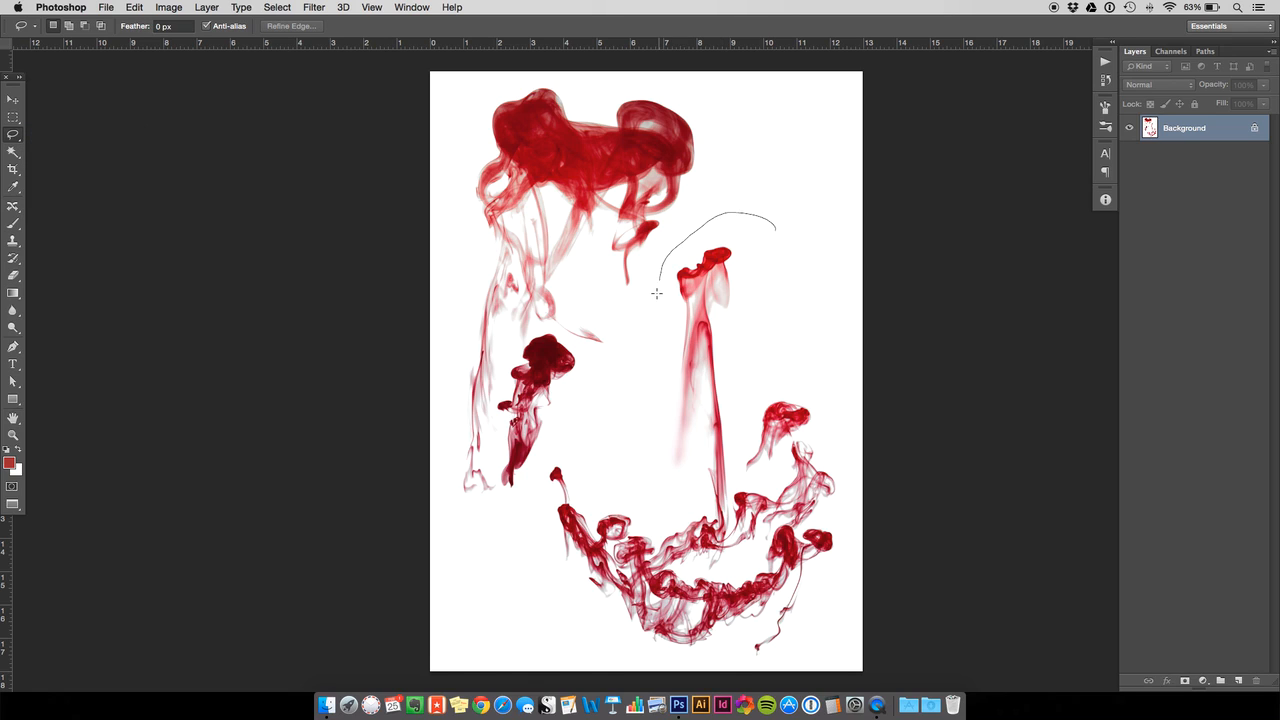
{"action": "left_click_drag", "start_coordinate": [650, 326], "coordinate": [633, 378]}
{"action": "mouse_move", "coordinate": [733, 469]}
{"action": "left_mouse_down"}
{"action": "mouse_move", "coordinate": [779, 287]}
{"action": "mouse_move", "coordinate": [777, 232]}
{"action": "left_mouse_up"}
{"action": "key", "text": "super+w"}
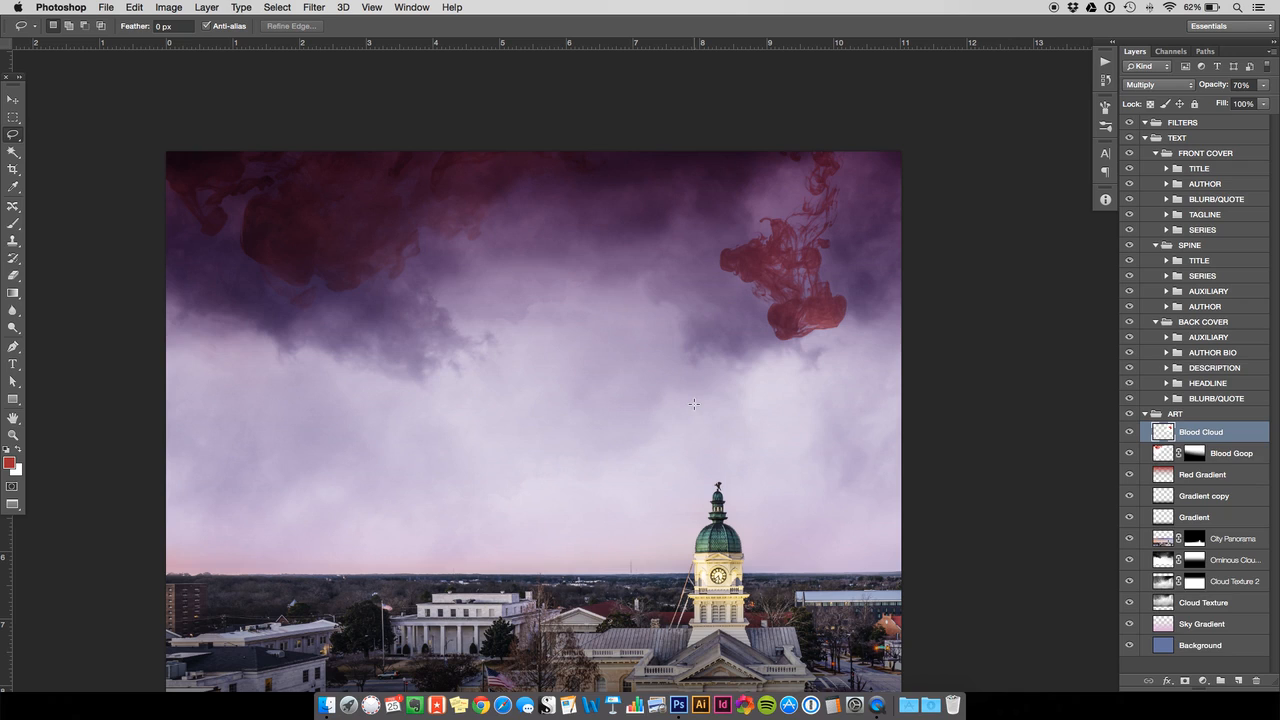
{"action": "key", "text": "super+v"}
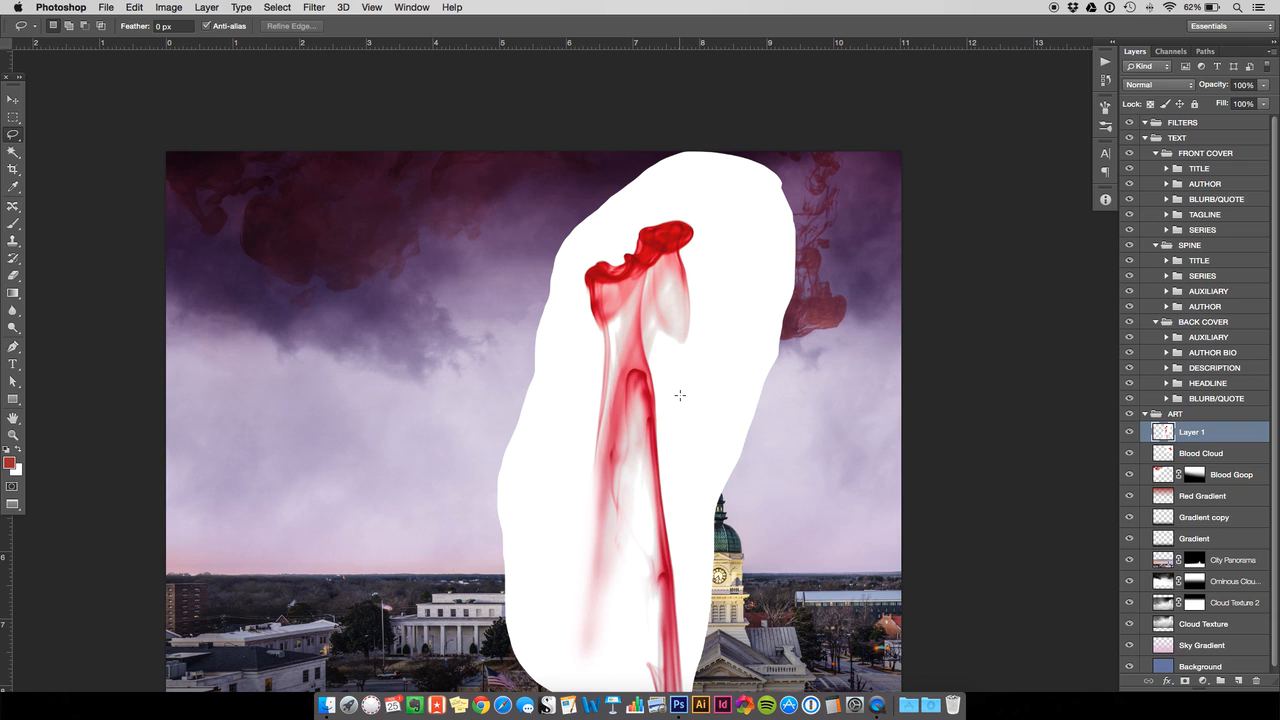
- Set the pasted ink plume's blend mode to Multiply and its opacity to 70%
{"action": "key", "text": "super+l"}
{"action": "left_click", "coordinate": [1160, 85]}
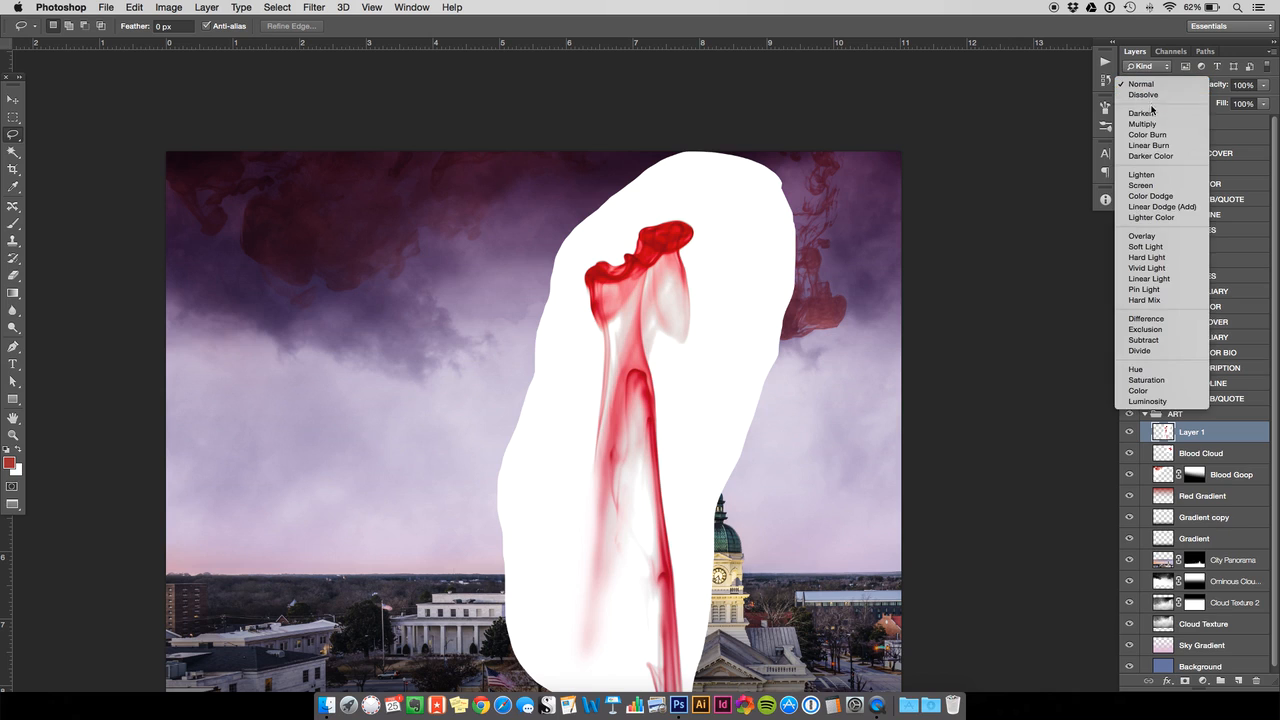
{"action": "left_click", "coordinate": [1142, 104]}
{"action": "left_click", "coordinate": [1237, 87]}
{"action": "type", "text": "70"}
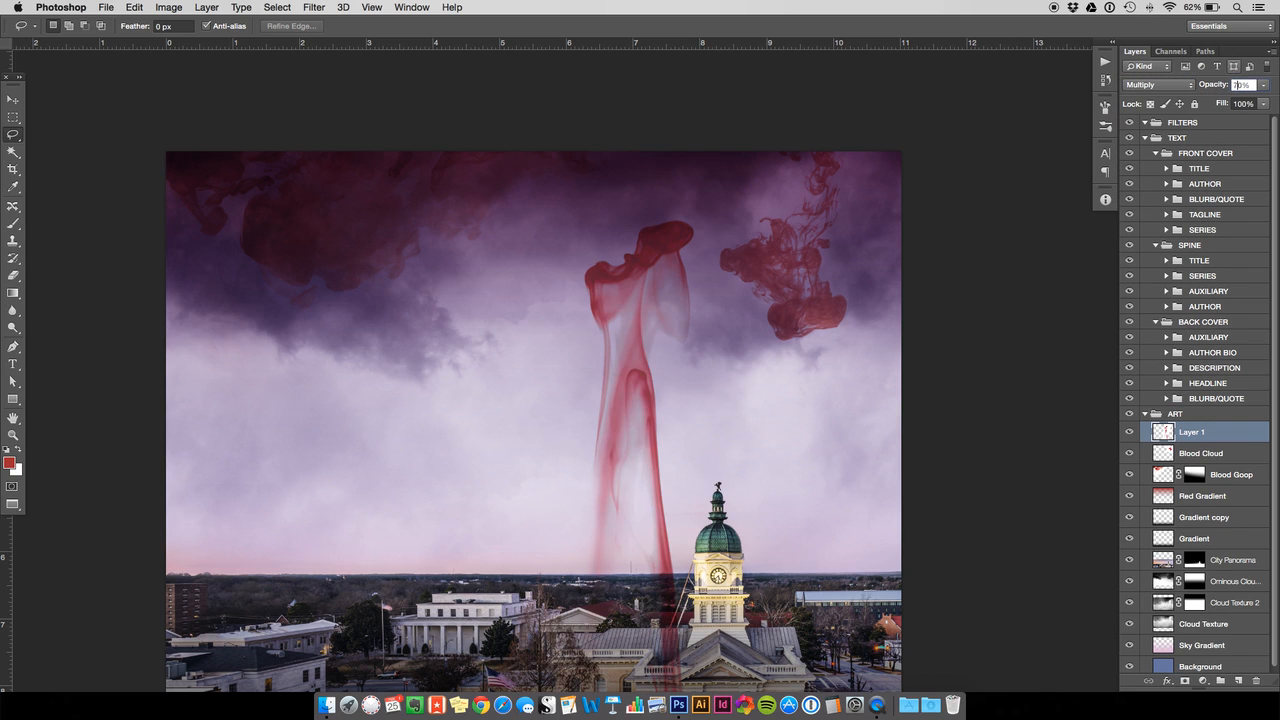
- Reduce the saturation of the pasted ink plume layer to -20 with Hue/Saturation
{"action": "key", "text": "super+u"}
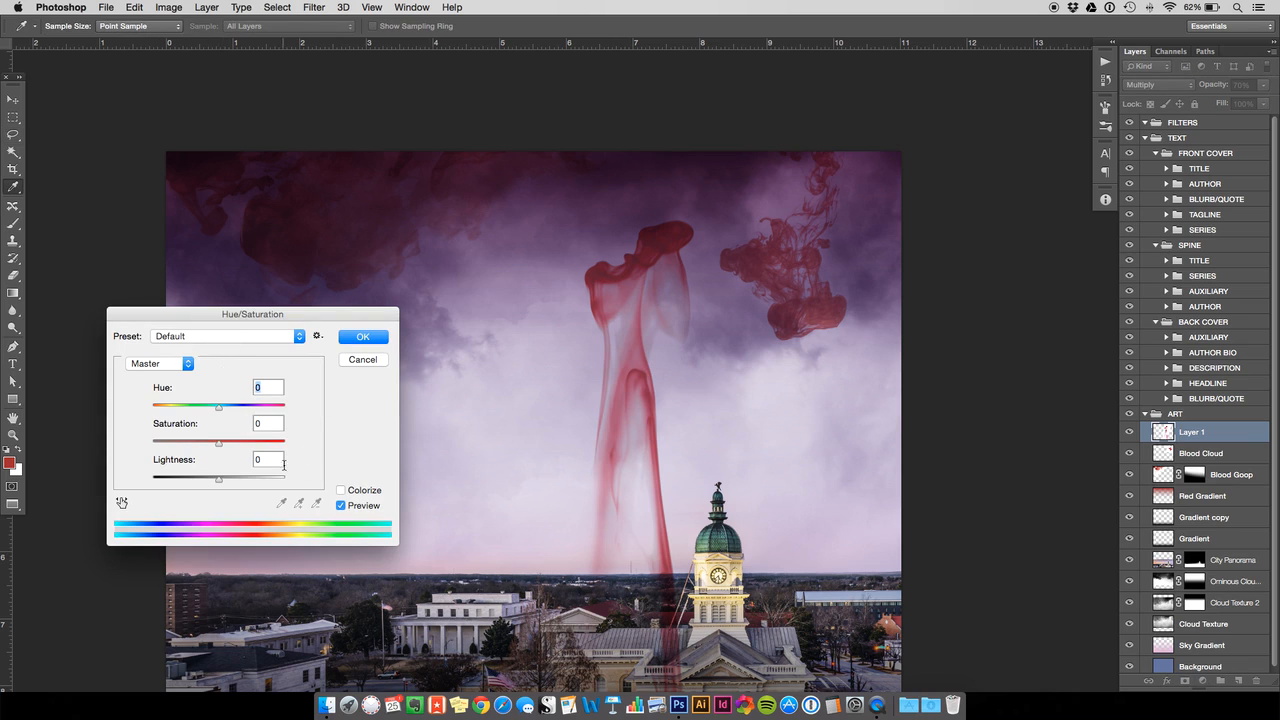
{"action": "left_click", "coordinate": [267, 423]}
{"action": "key", "text": "shift+Down"}
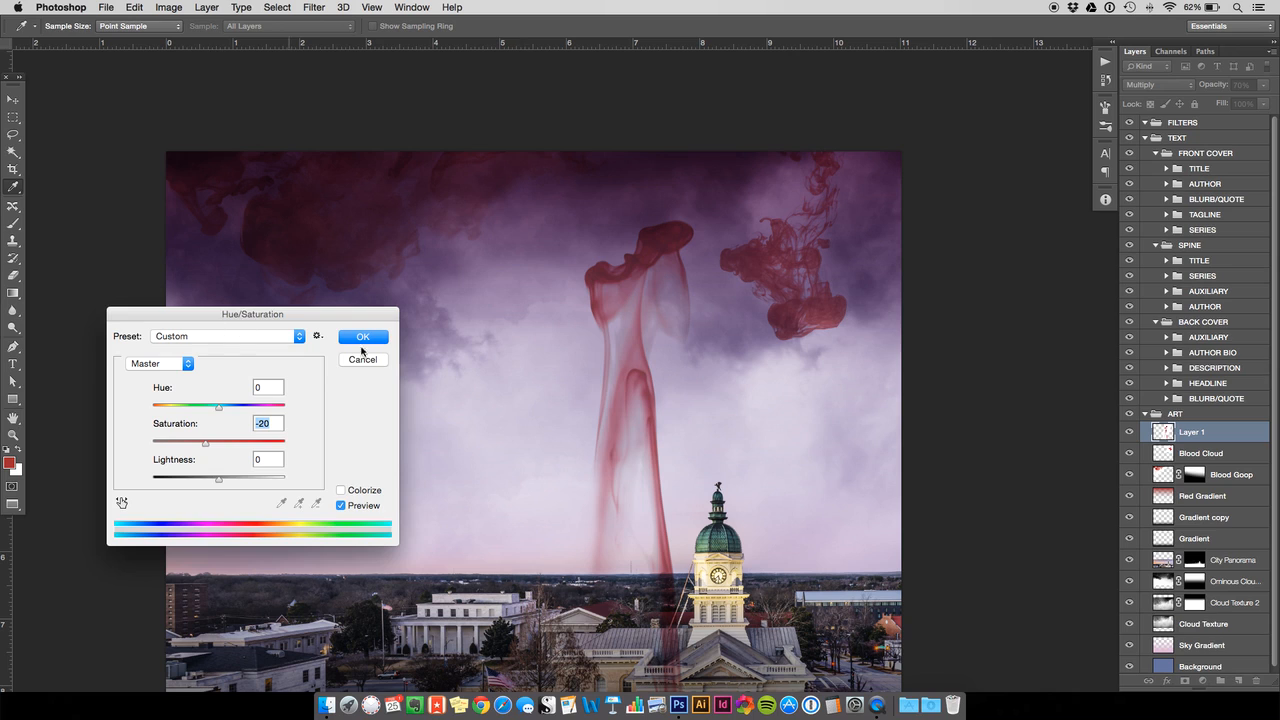
{"action": "left_click", "coordinate": [362, 338]}
{"action": "left_click", "coordinate": [13, 100]}
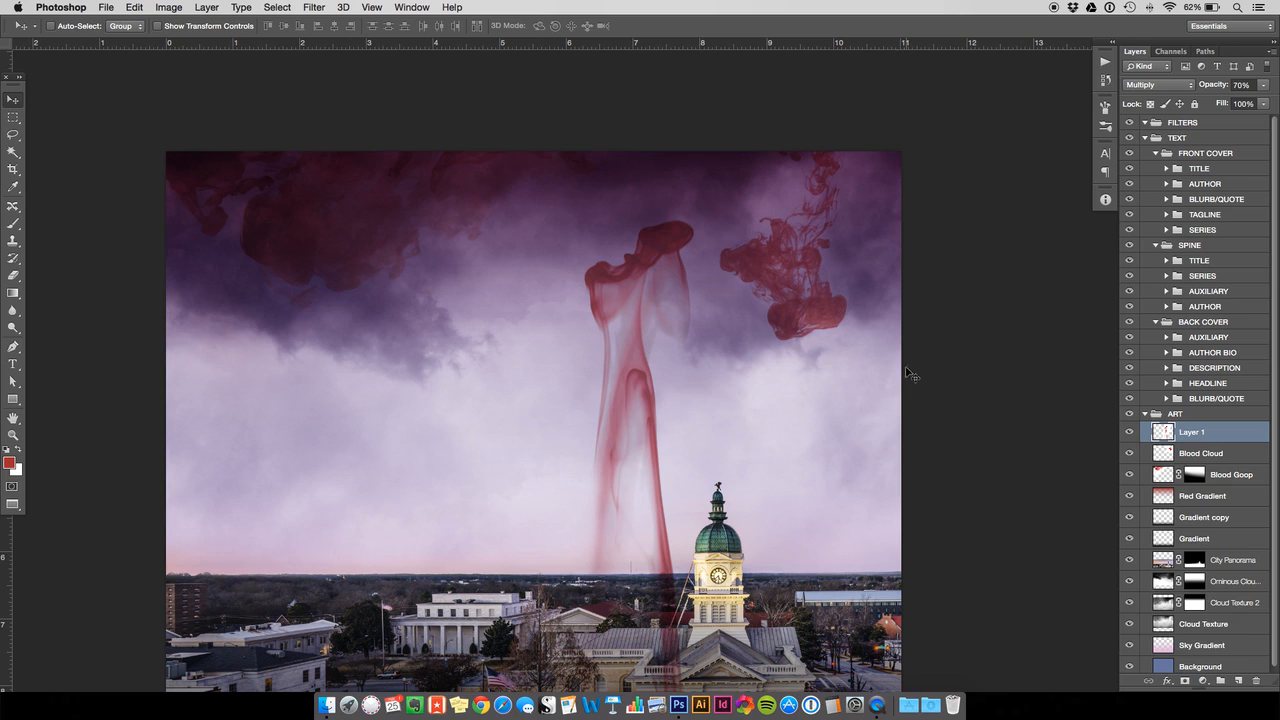
- Rename the pasted ink plume's layer as Oozy Bit
{"action": "double_click", "coordinate": [1197, 431]}
{"action": "type", "text": "Oozy Bit"}
{"action": "key", "text": "Return"}
- Turn the Oozy Bit ink upside down and scale it to about 33% with Free Transform
{"action": "key", "text": "ctrl+t"}
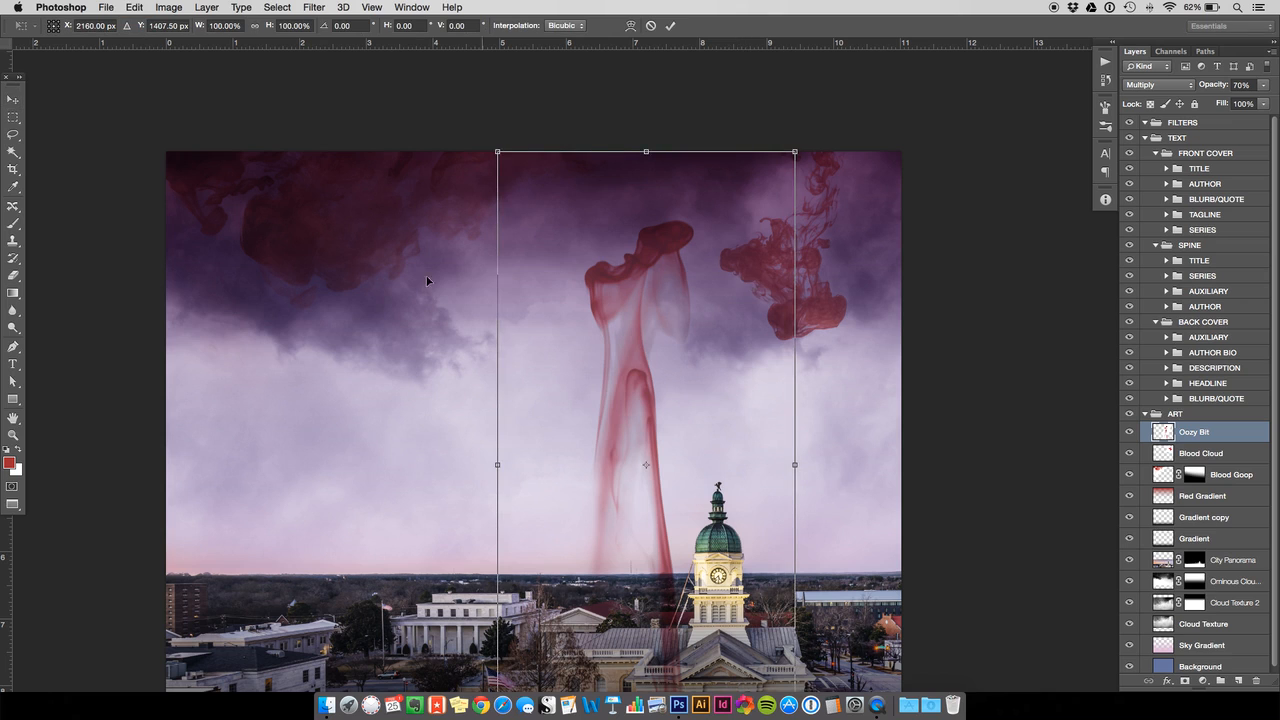
{"action": "left_click_drag", "start_coordinate": [385, 293], "coordinate": [813, 537]}
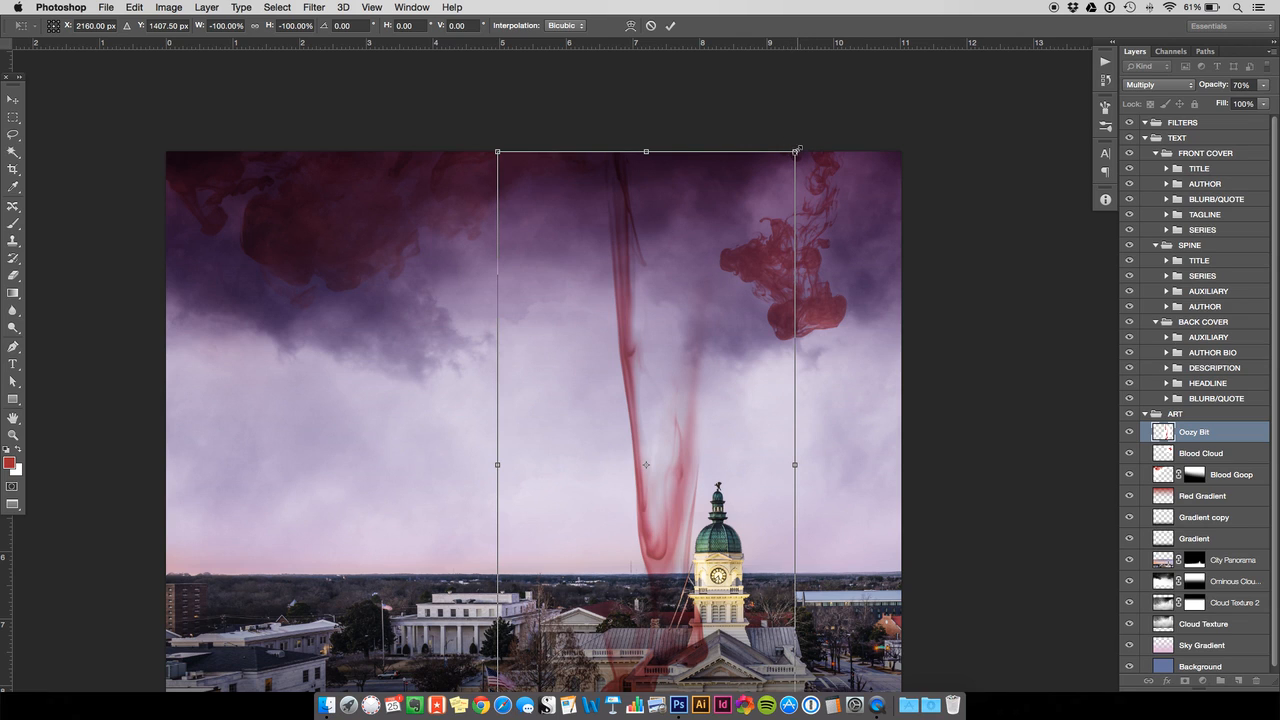
{"action": "left_click_drag", "start_coordinate": [795, 153], "coordinate": [705, 344]}
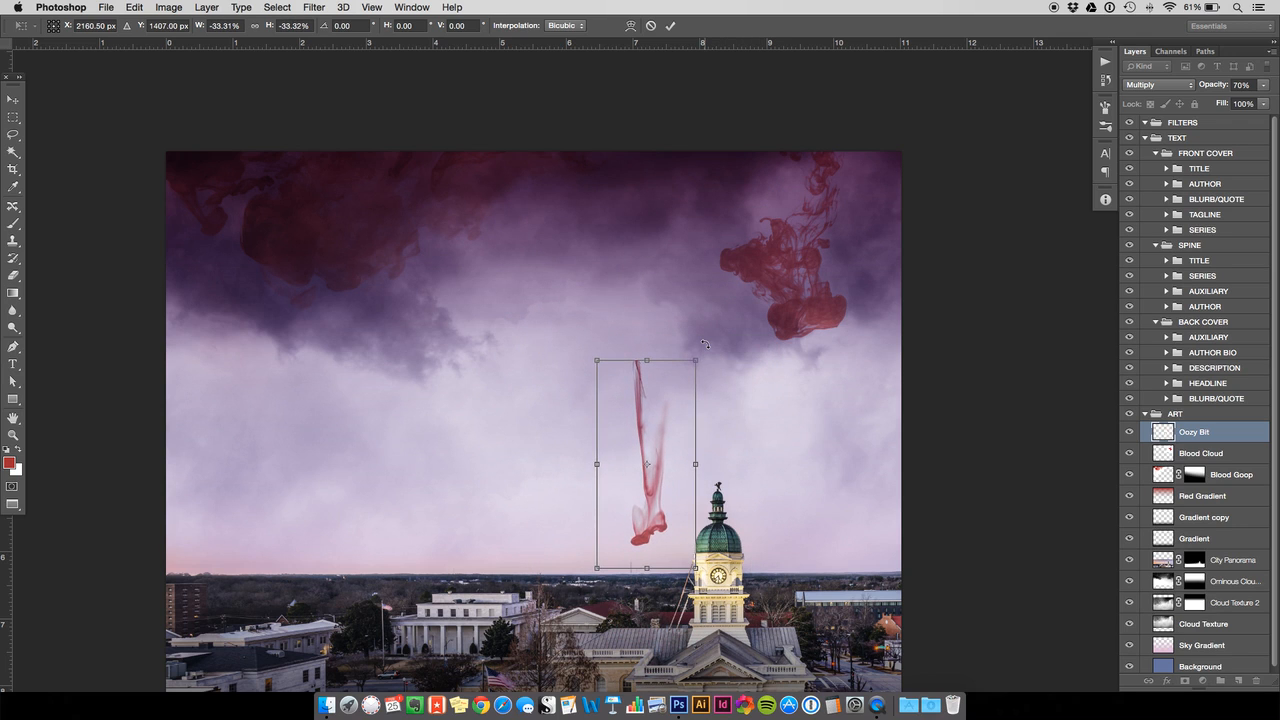
{"action": "key", "text": "Return"}
- Move Oozy Bit up into the clouds and stretch its height to about 130% past the cover's top edge
{"action": "left_click_drag", "start_coordinate": [729, 423], "coordinate": [687, 256]}
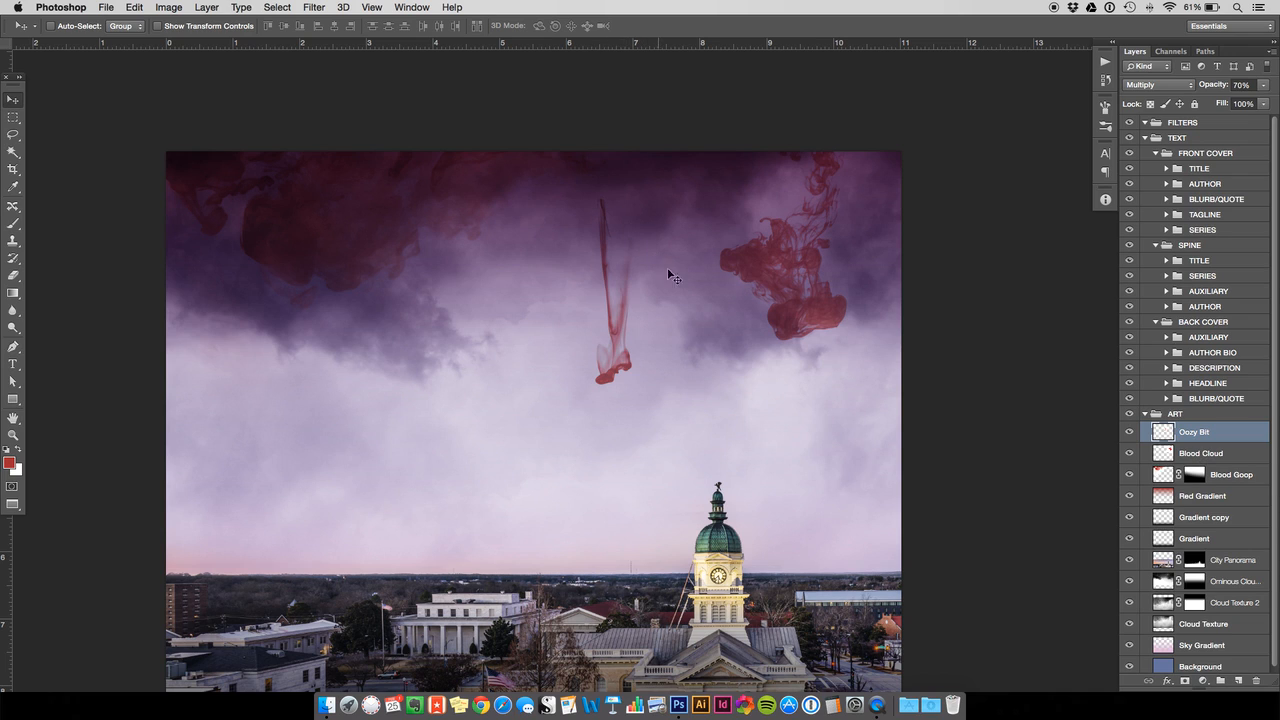
{"action": "key", "text": "super+t"}
{"action": "left_click_drag", "start_coordinate": [612, 194], "coordinate": [612, 135]}
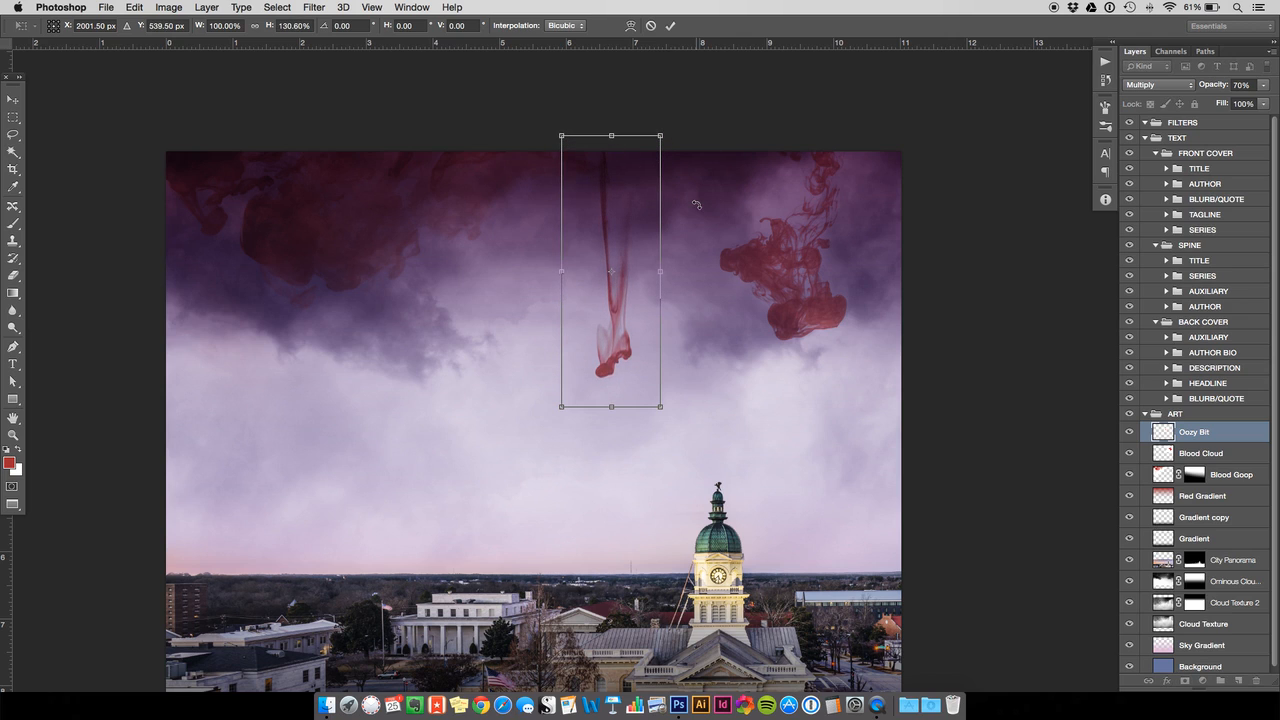
{"action": "key", "text": "Return"}
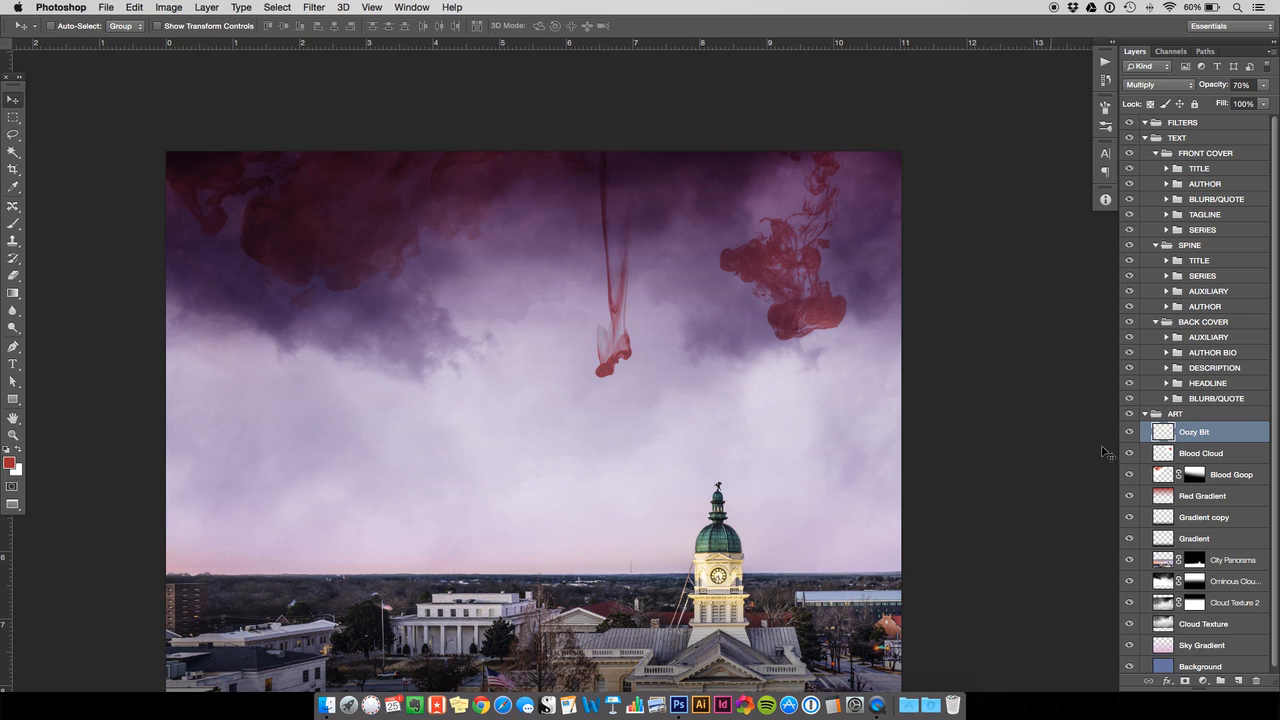
- Duplicate the Blood Goop layer and move the copy right, behind the Oozy Bit and Blood Cloud inks
{"action": "left_click", "coordinate": [1168, 478]}
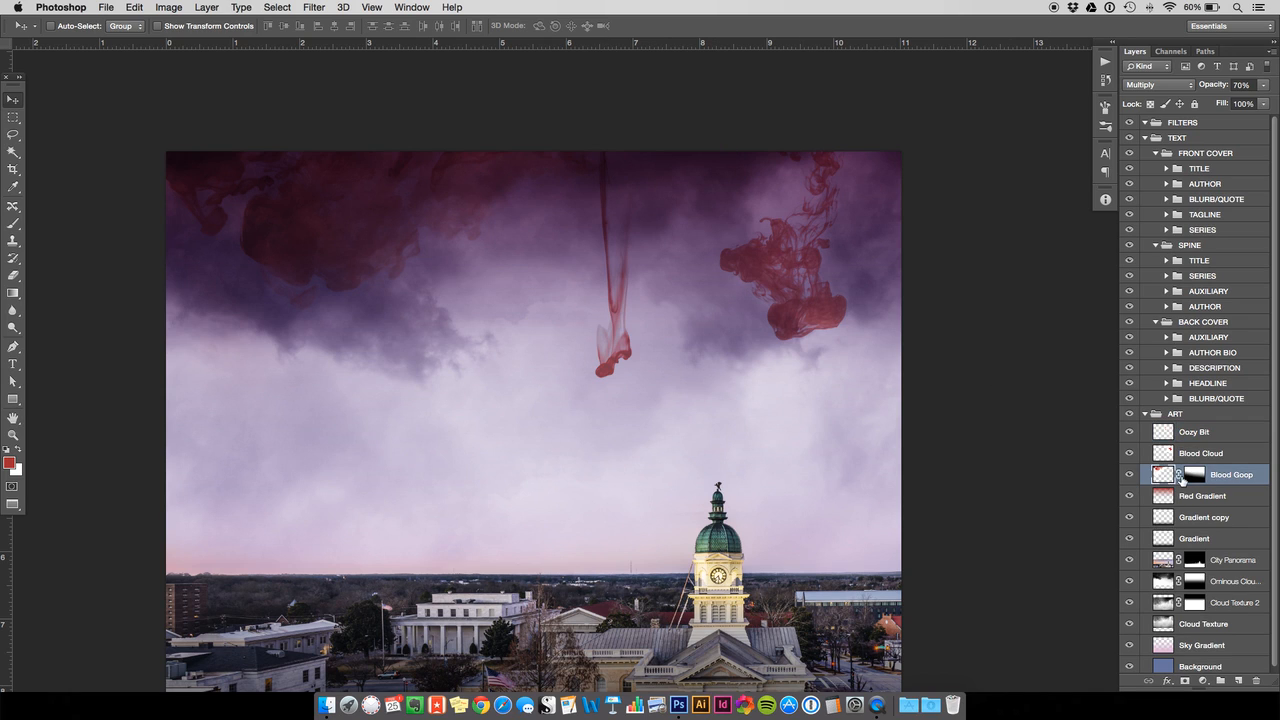
{"action": "key", "text": "super+j"}
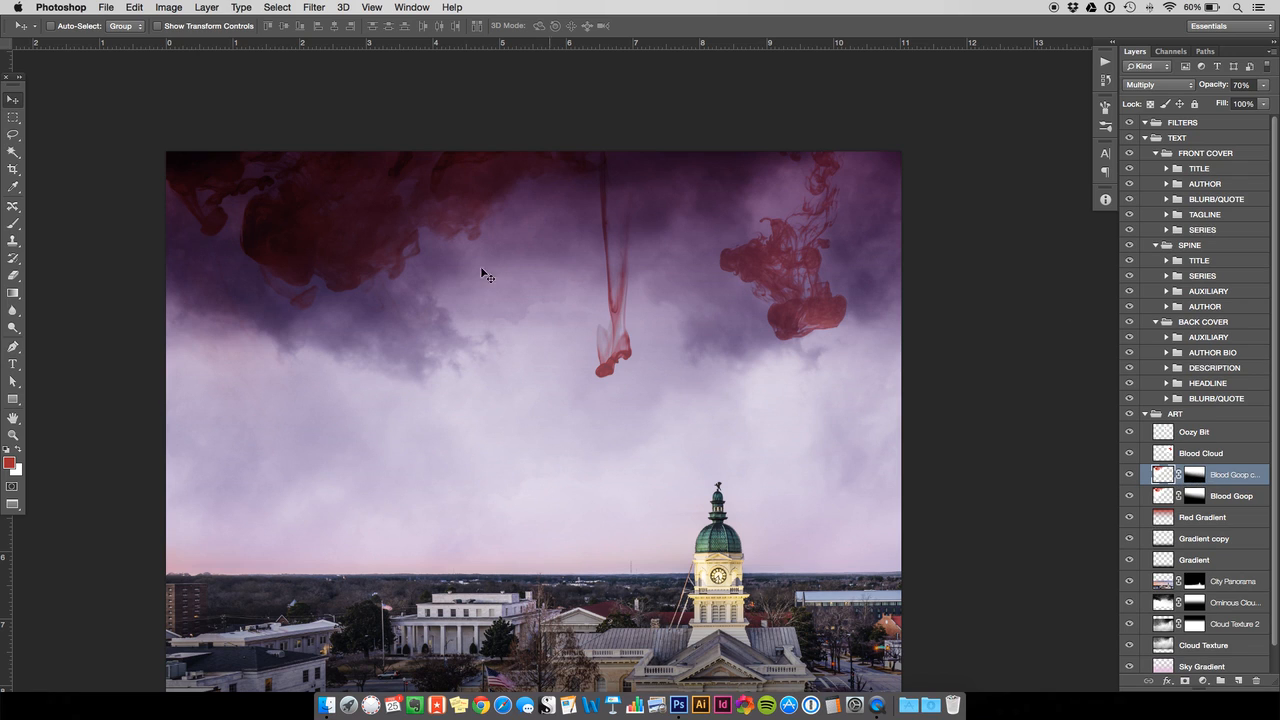
{"action": "left_click_drag", "start_coordinate": [406, 254], "coordinate": [720, 253]}
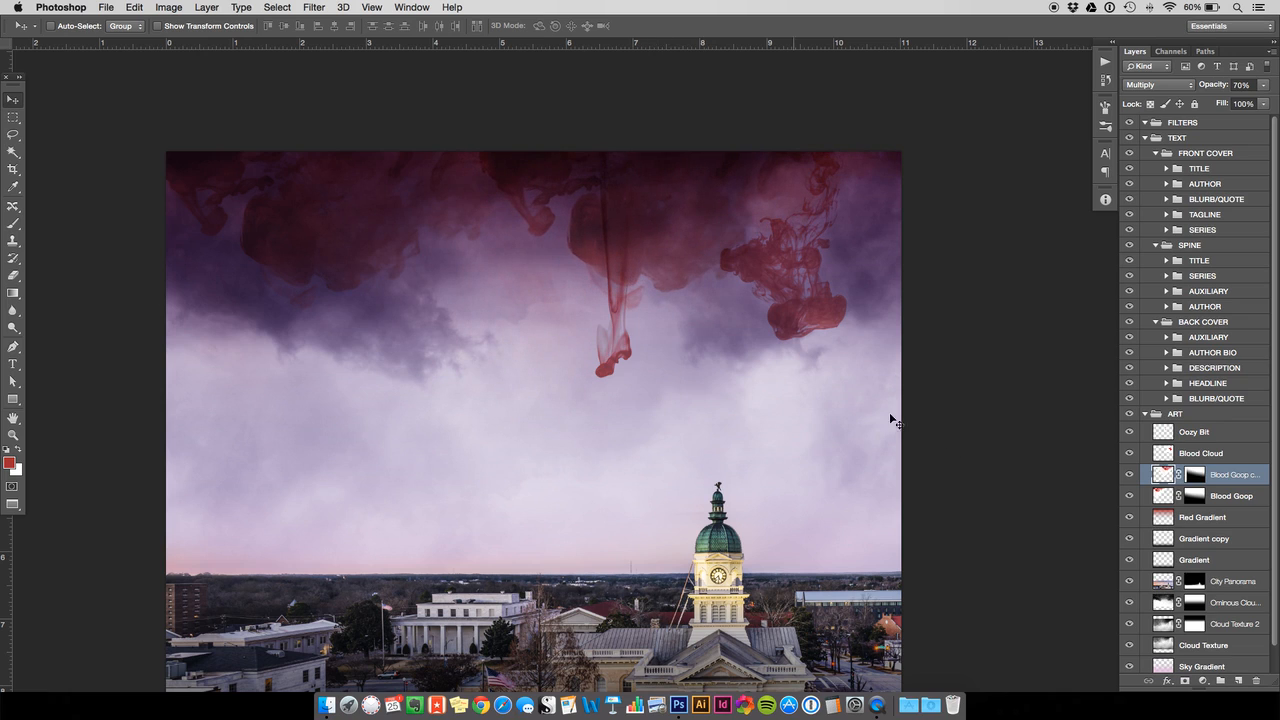
{"action": "left_click", "coordinate": [1230, 500]}
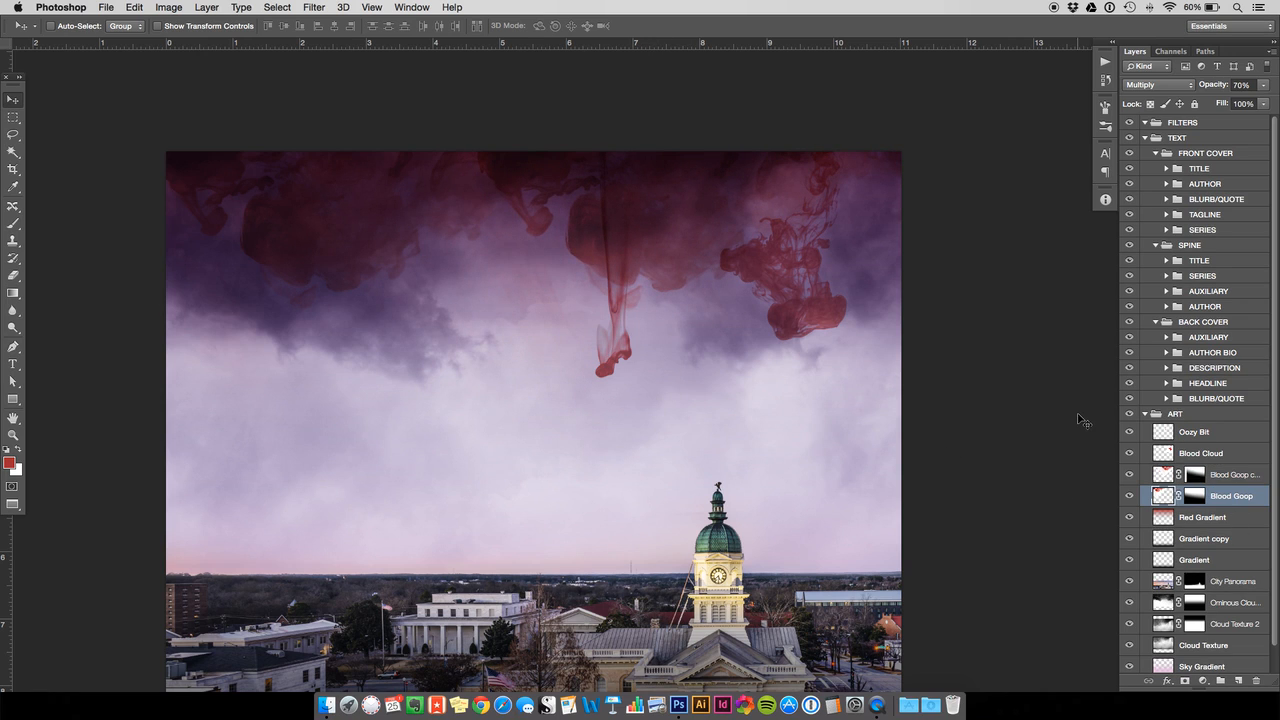
{"action": "left_click", "coordinate": [207, 8]}
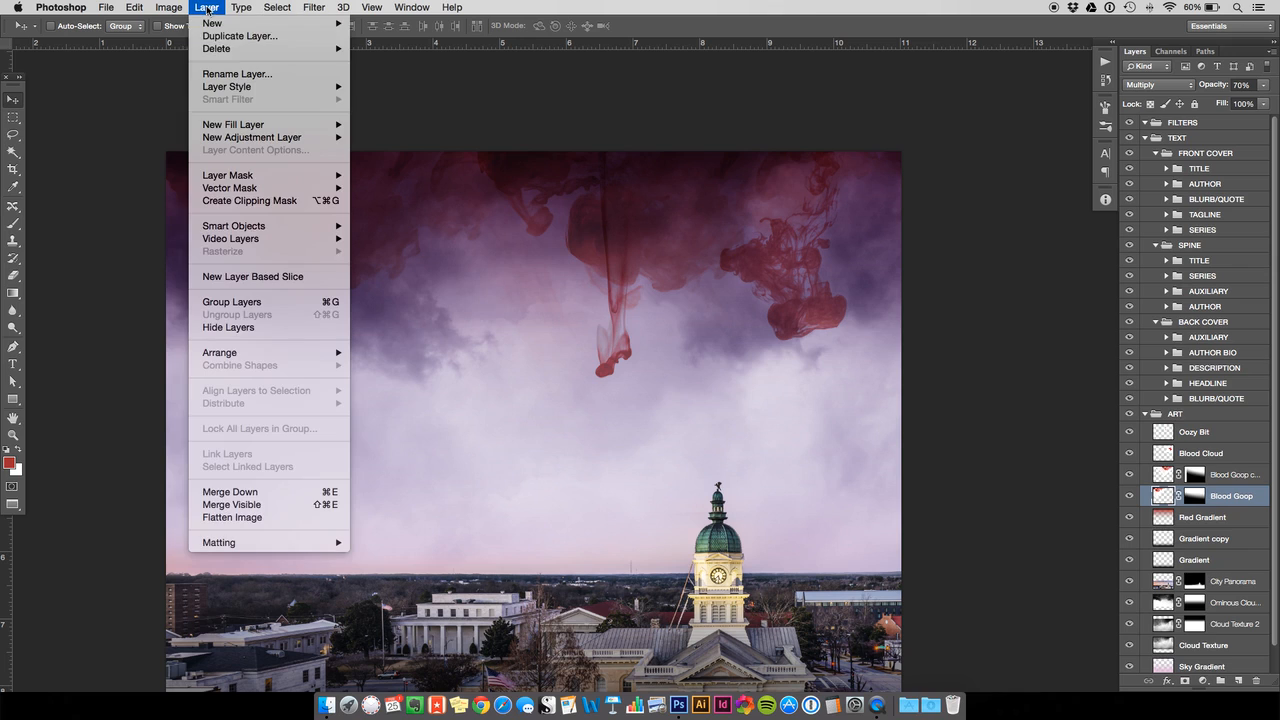
{"action": "left_click", "coordinate": [212, 7]}
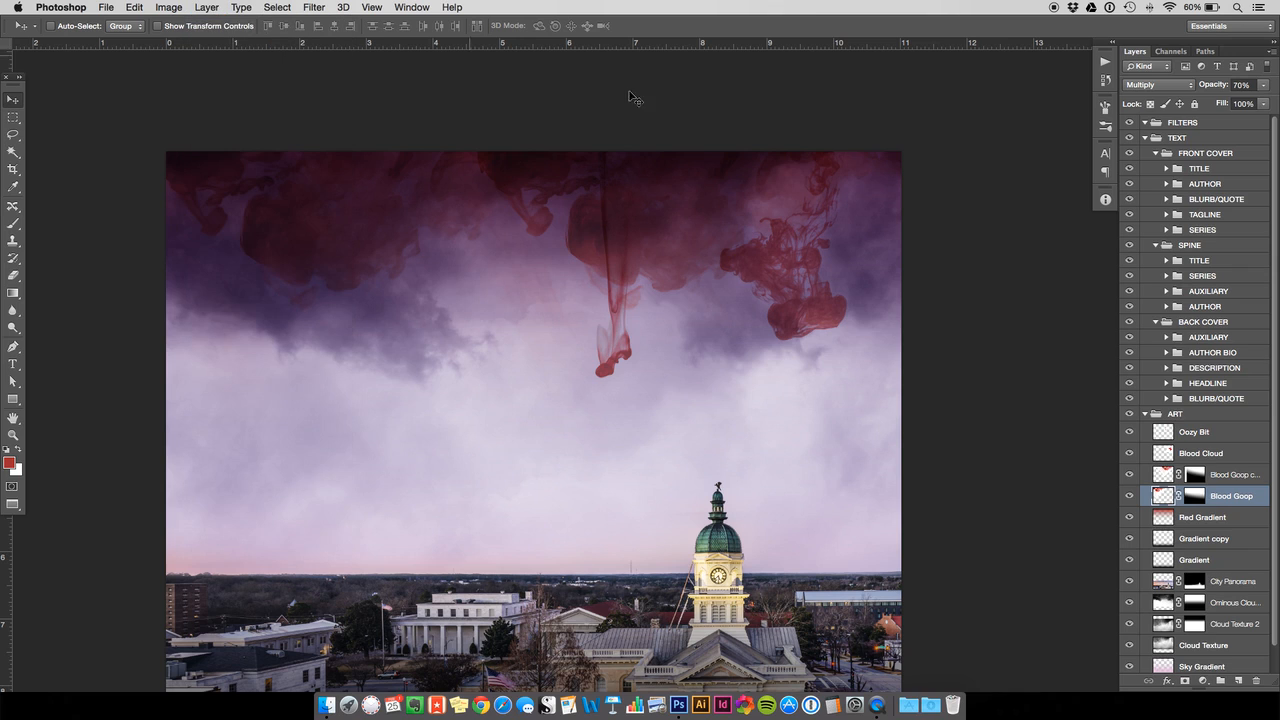
- Shift the Blood Goop copy slightly farther right and delete its layer mask
{"action": "left_click", "coordinate": [1238, 476]}
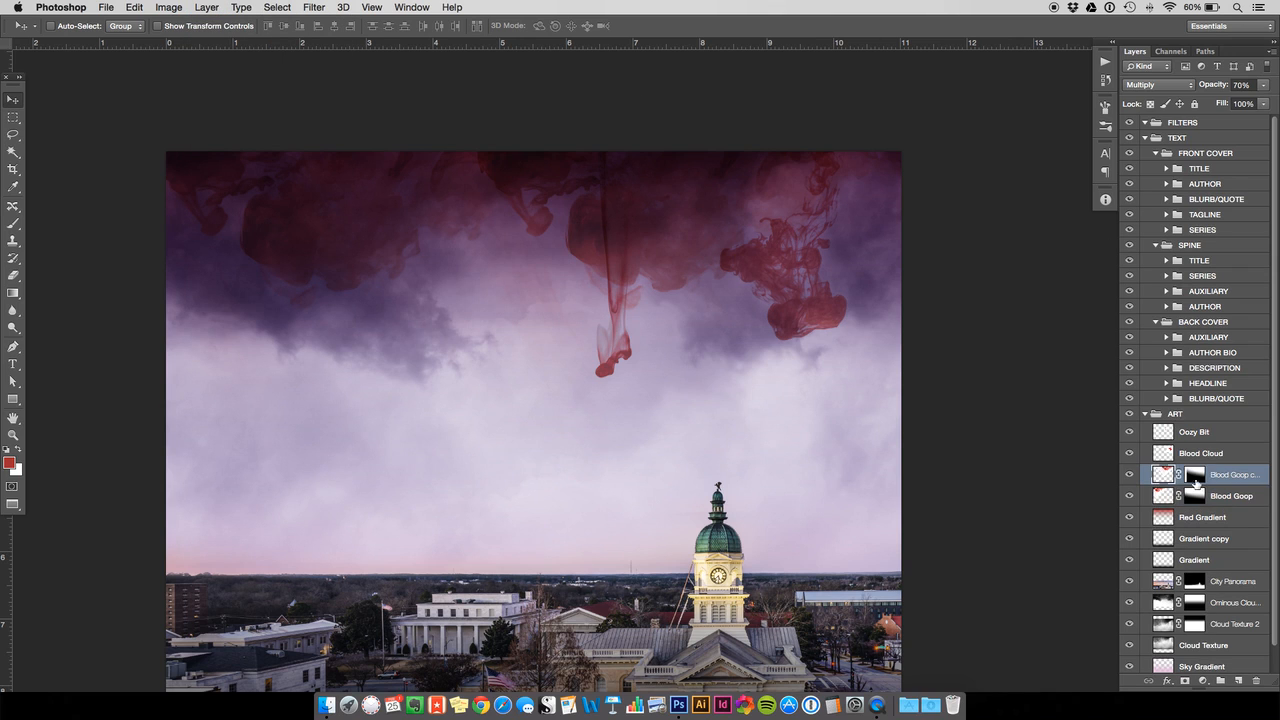
{"action": "left_click_drag", "start_coordinate": [658, 253], "coordinate": [689, 256]}
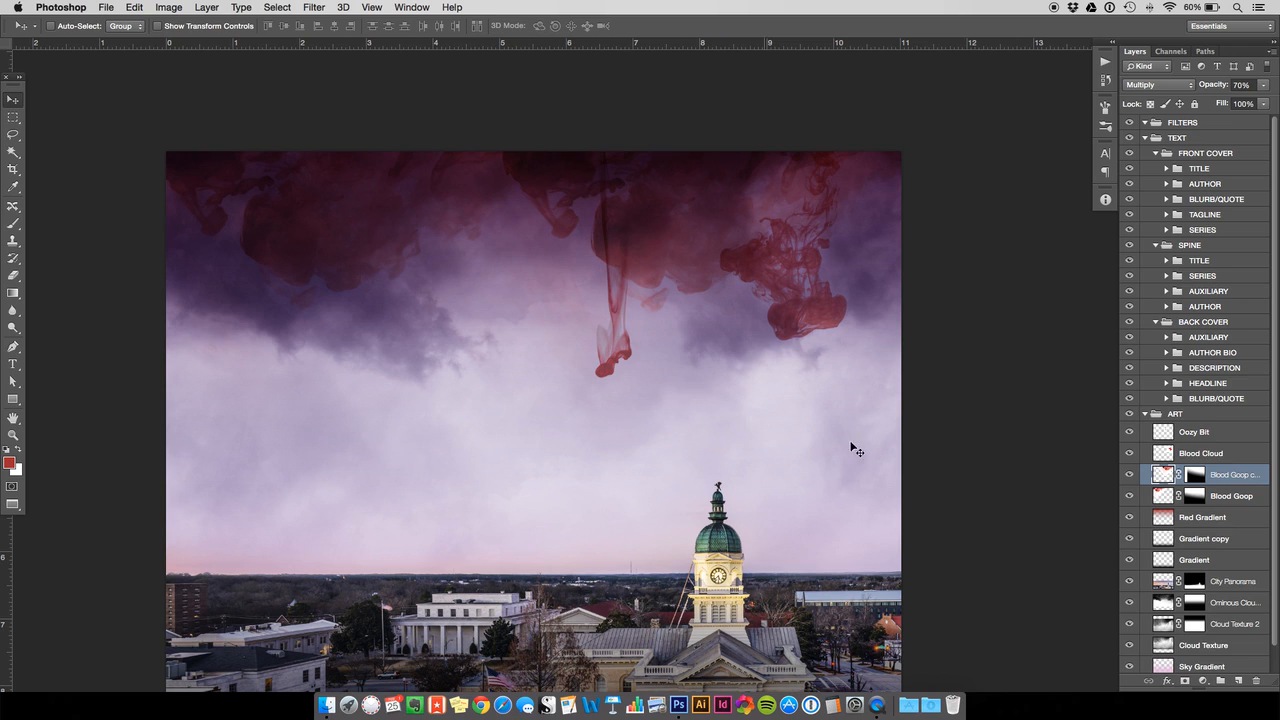
{"action": "left_click", "coordinate": [1193, 477]}
{"action": "left_click_drag", "start_coordinate": [1194, 479], "coordinate": [1216, 517]}
{"action": "right_click", "coordinate": [1199, 479]}
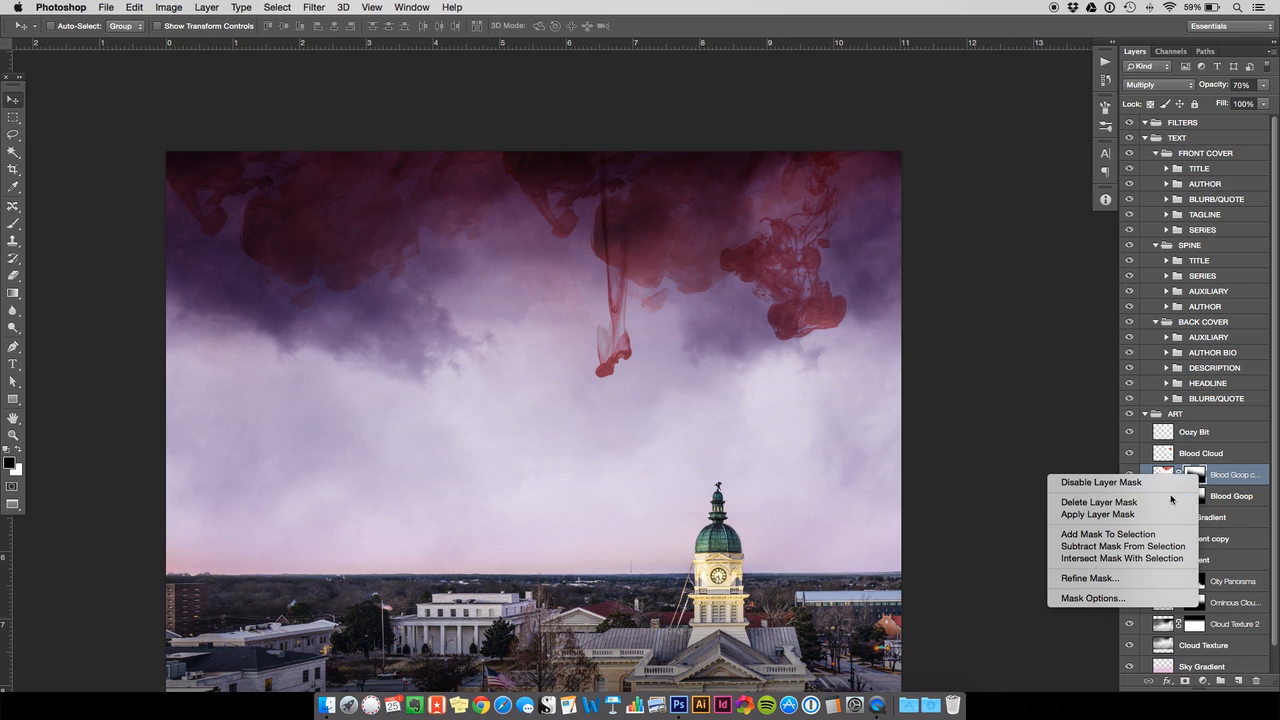
{"action": "left_click", "coordinate": [1166, 503]}
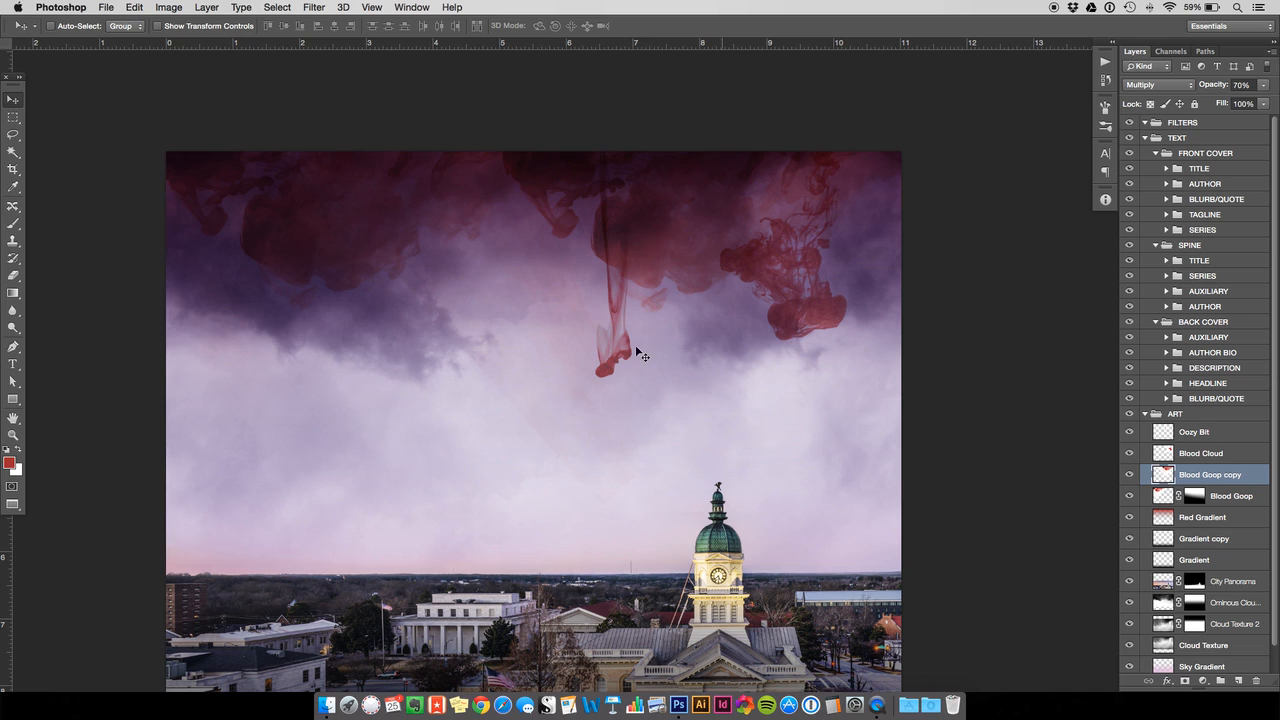
- Rotate the Blood Goop copy clockwise with Free Transform
{"action": "key", "text": "super+t"}
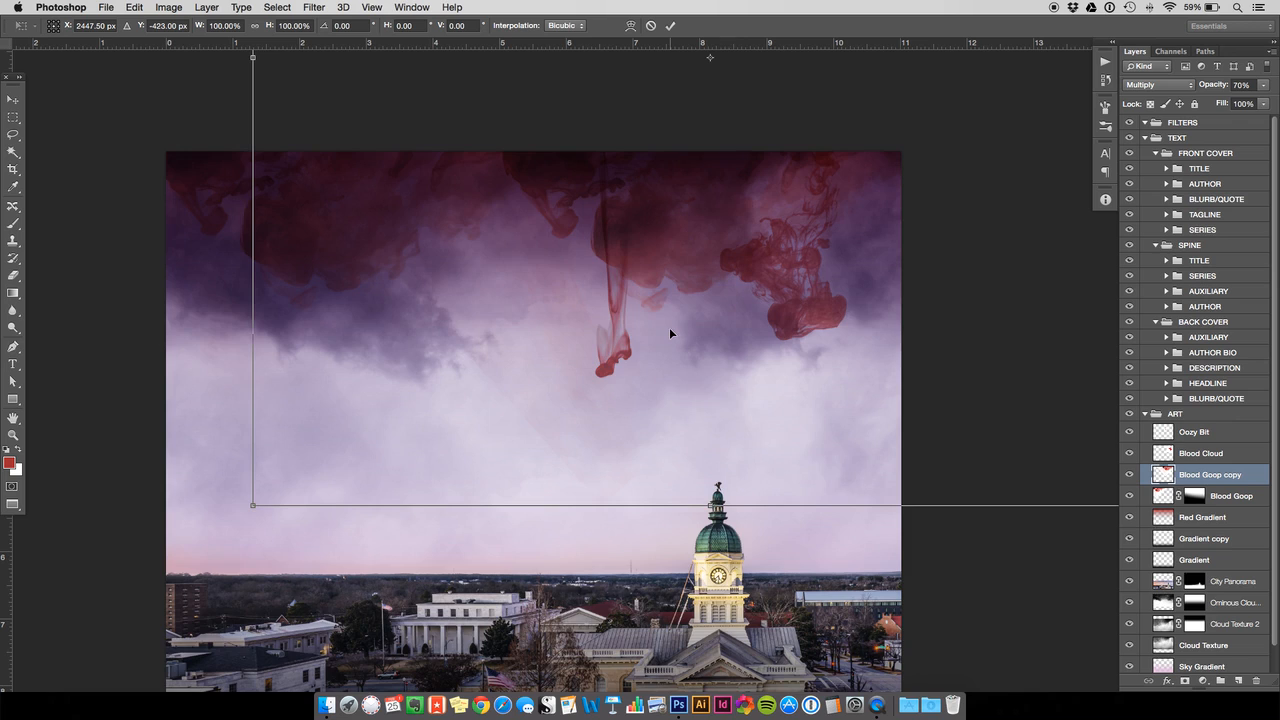
{"action": "scroll", "coordinate": [670, 332], "scroll_direction": "down", "scroll_amount": 5}
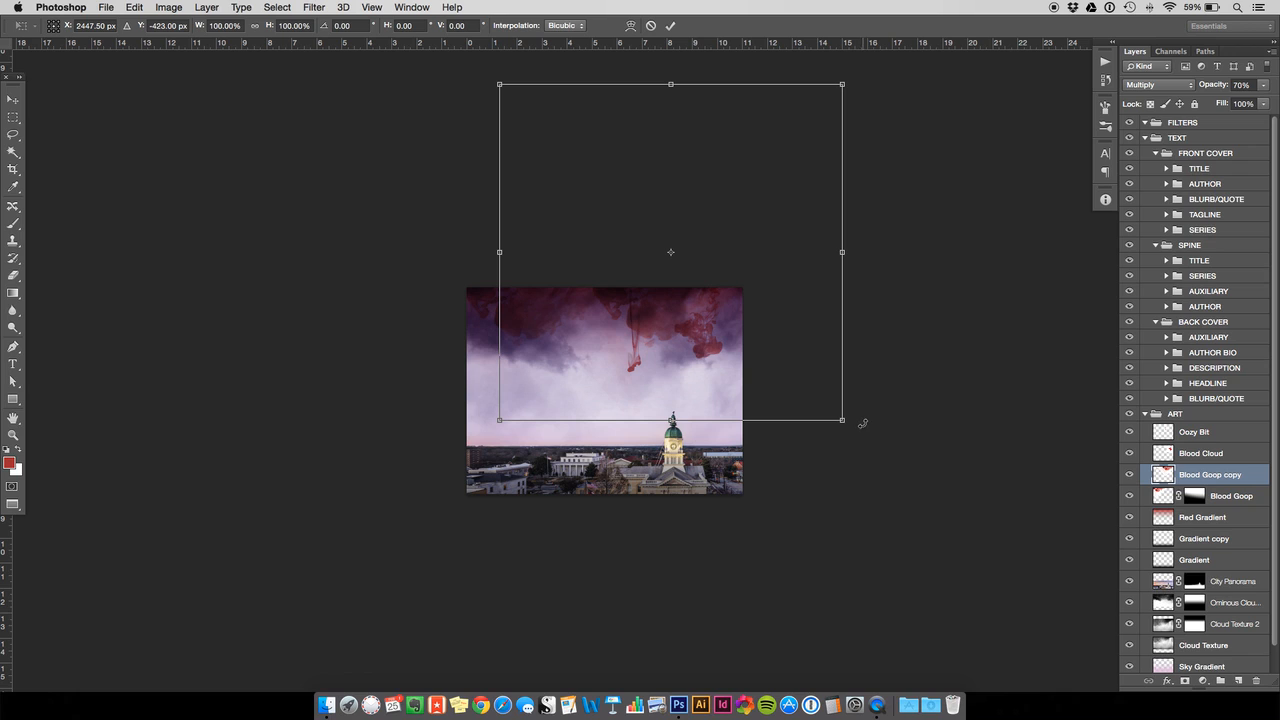
{"action": "left_click_drag", "start_coordinate": [898, 354], "coordinate": [784, 463]}
{"action": "key", "text": "Return"}
{"action": "key", "text": "super+equal"}
{"action": "key", "text": "super+equal"}
{"action": "key", "text": "super+equal"}
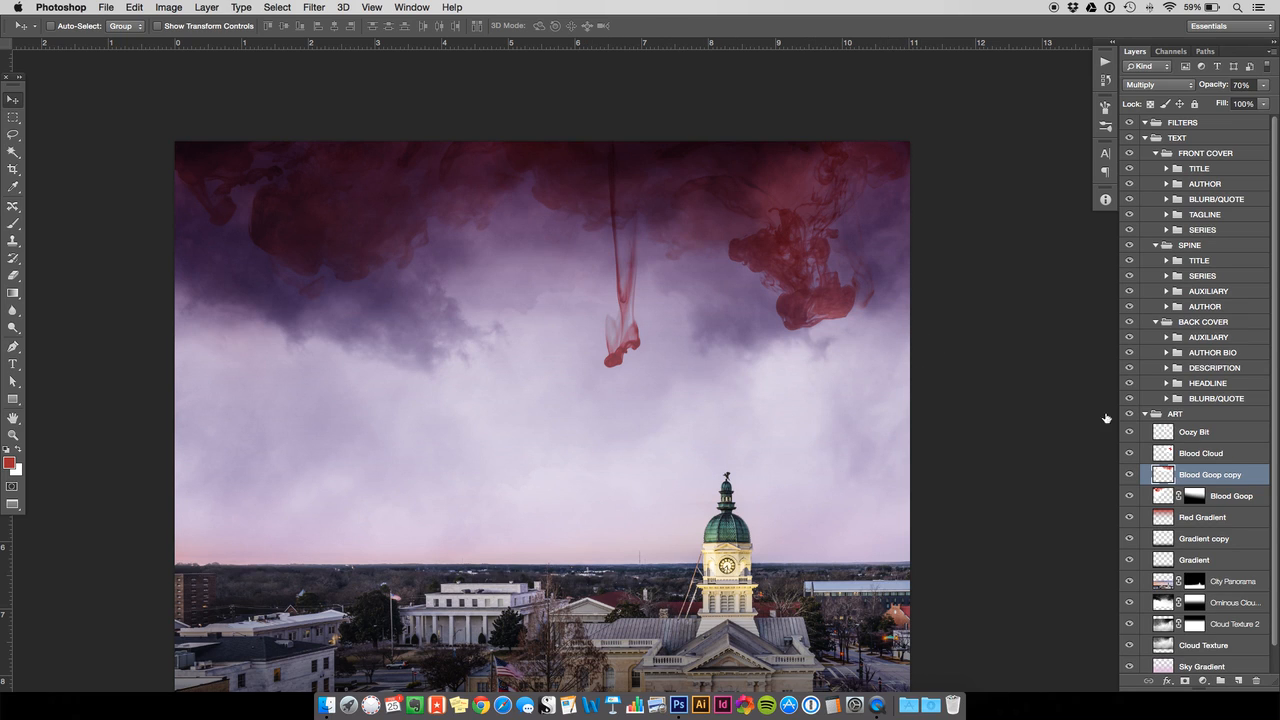
- Scale the Blood Goop copy to about 67% and move it left and slightly down along the sky's upper edge
{"action": "key", "text": "ctrl+t"}
{"action": "left_click_drag", "start_coordinate": [323, 330], "coordinate": [480, 265]}
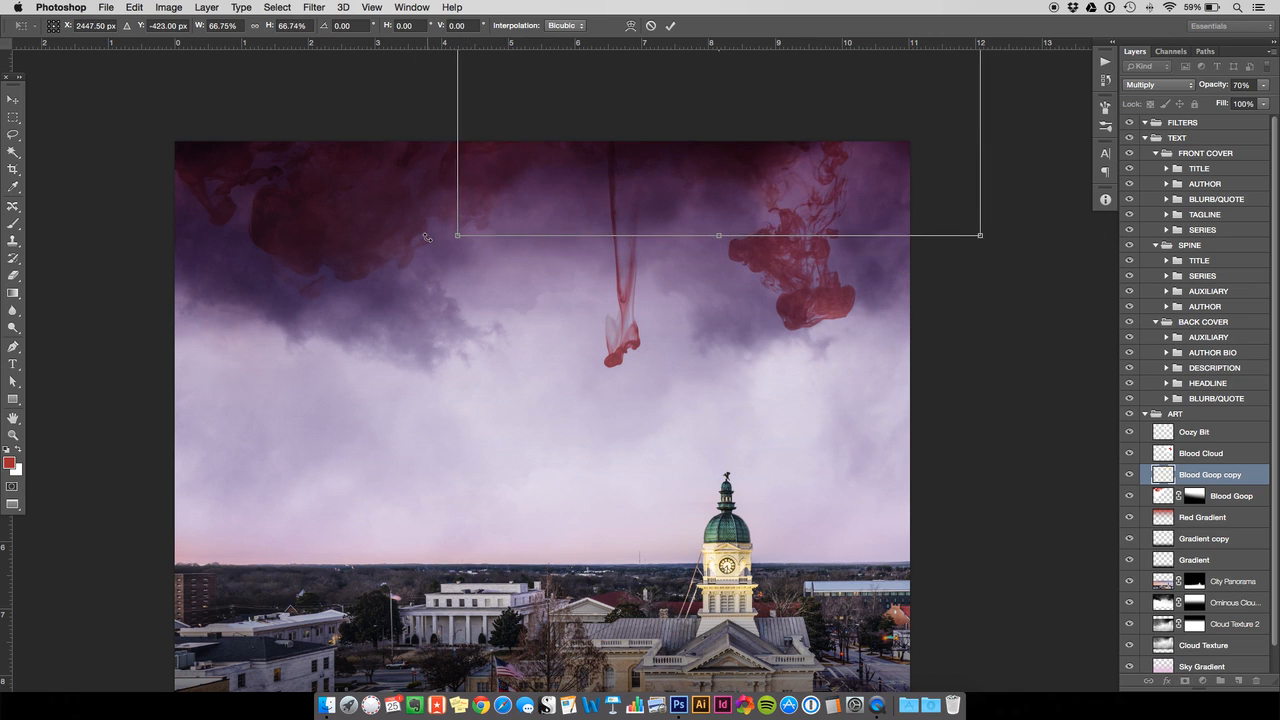
{"action": "key", "text": "Return"}
{"action": "left_click_drag", "start_coordinate": [835, 180], "coordinate": [764, 204]}
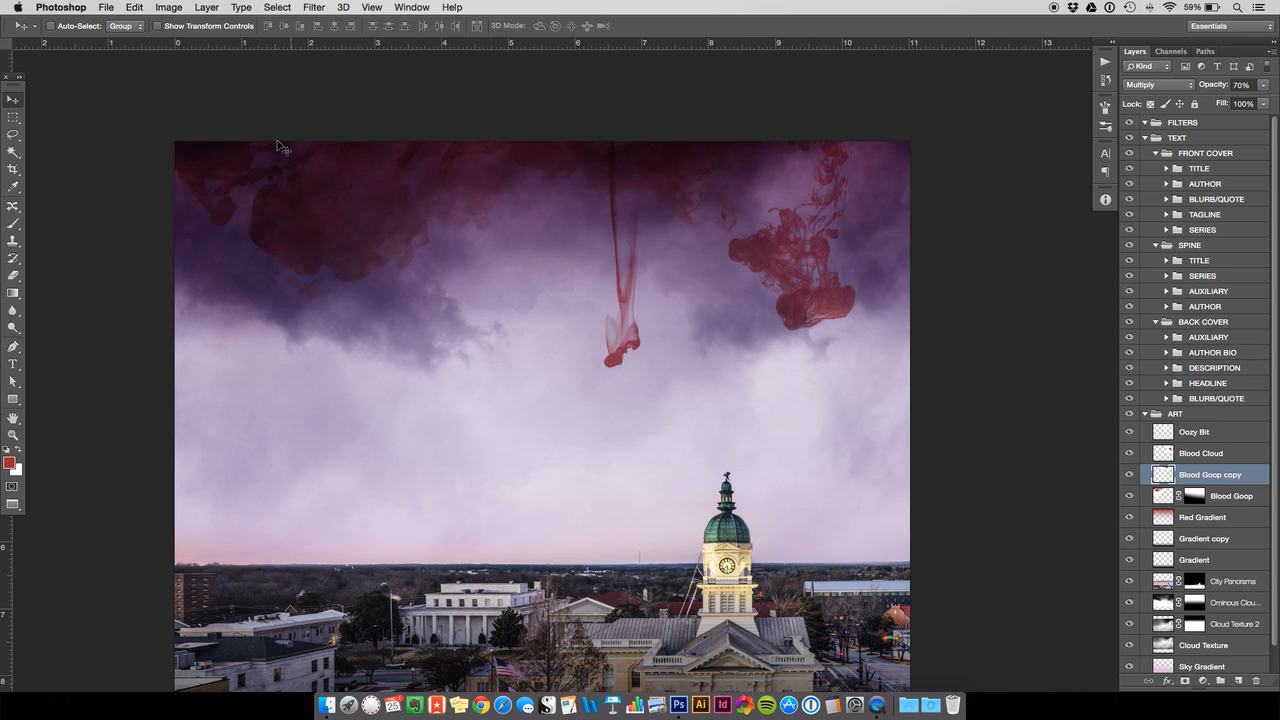
- Flip the Blood Goop copy horizontally and move it slightly down into the sky
{"action": "left_click", "coordinate": [136, 8]}
{"action": "mouse_move", "coordinate": [228, 302]}
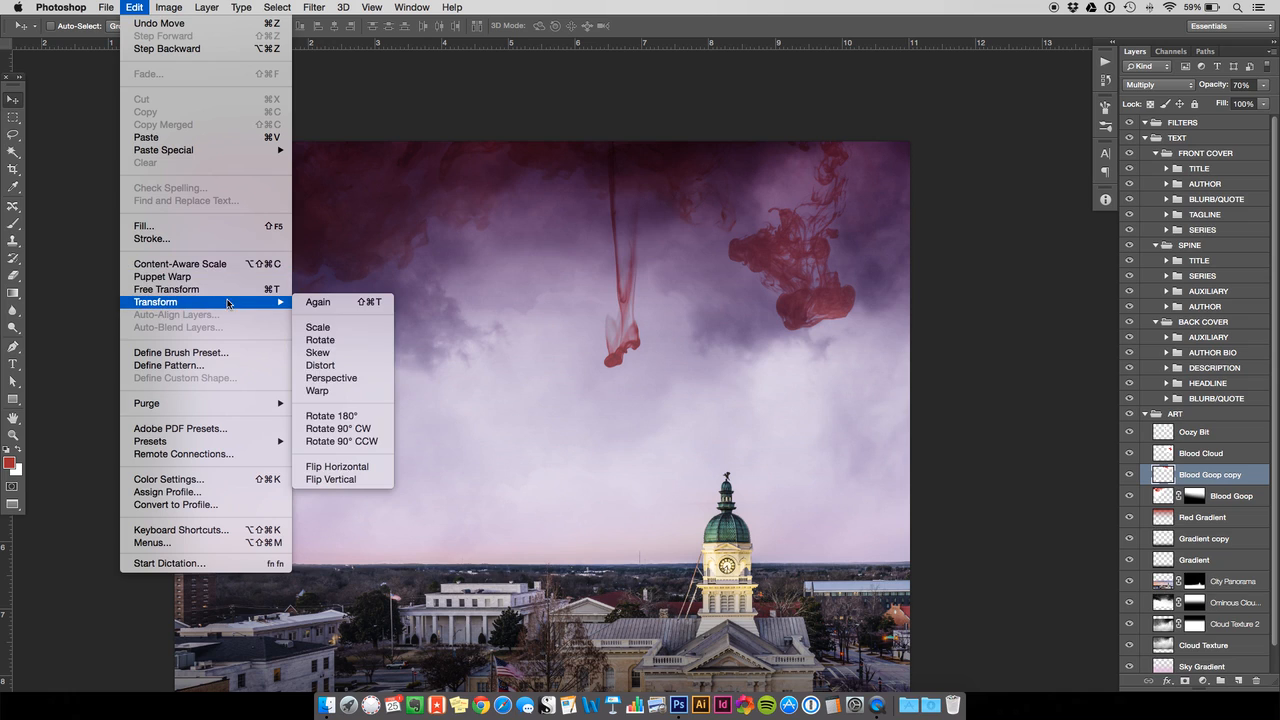
{"action": "left_click", "coordinate": [362, 467]}
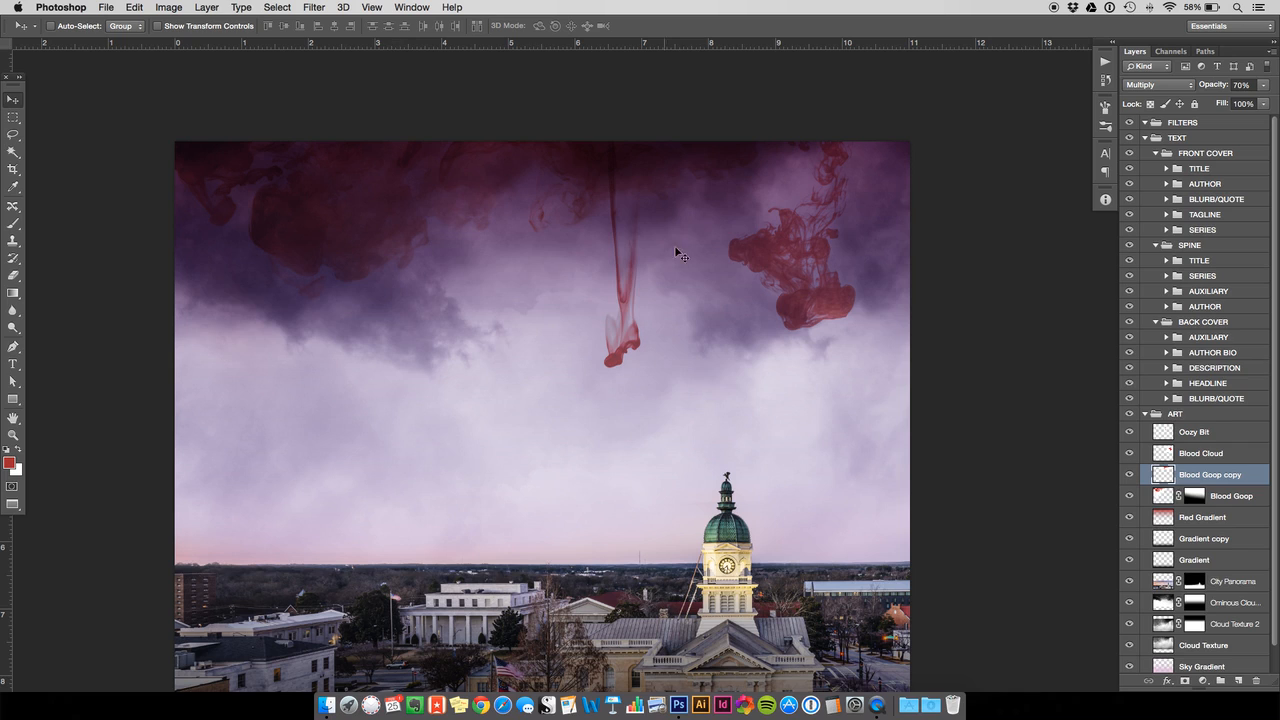
{"action": "left_click_drag", "start_coordinate": [700, 196], "coordinate": [711, 222]}
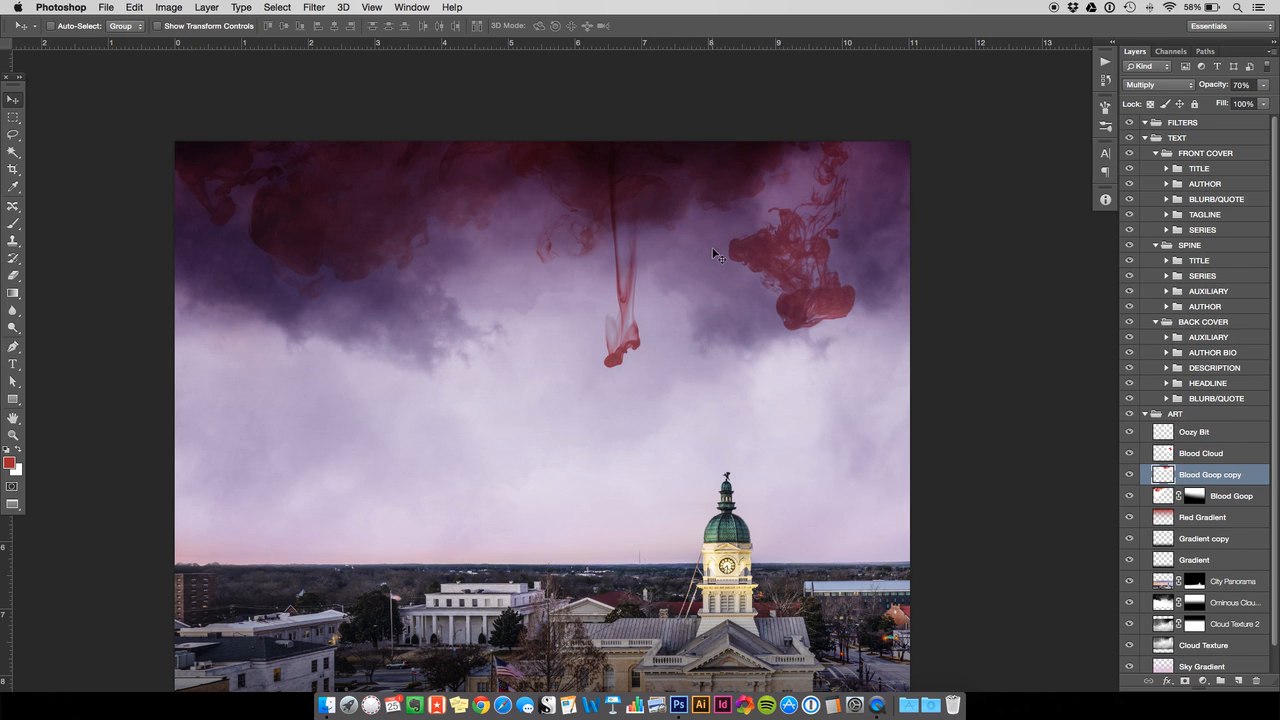
- Rotate the Blood Goop copy about 24° clockwise and move it up toward the cover's top edge
{"action": "key", "text": "super+t"}
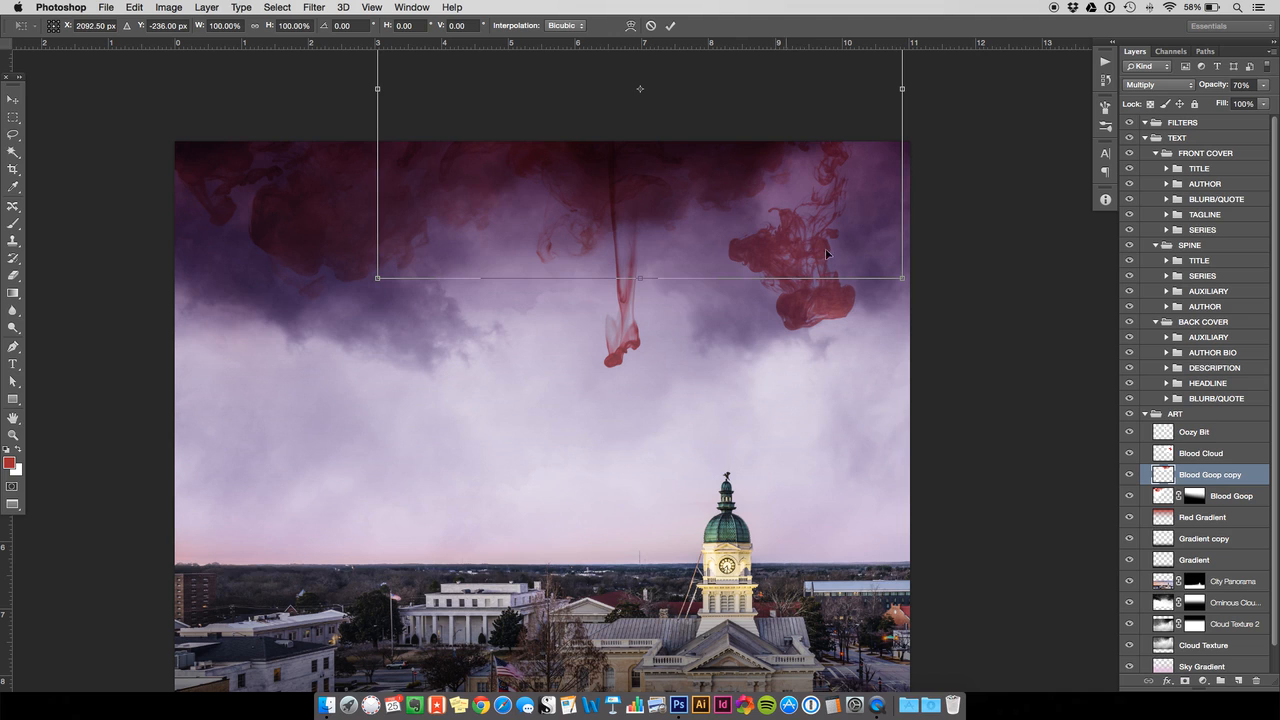
{"action": "left_click_drag", "start_coordinate": [840, 316], "coordinate": [714, 316]}
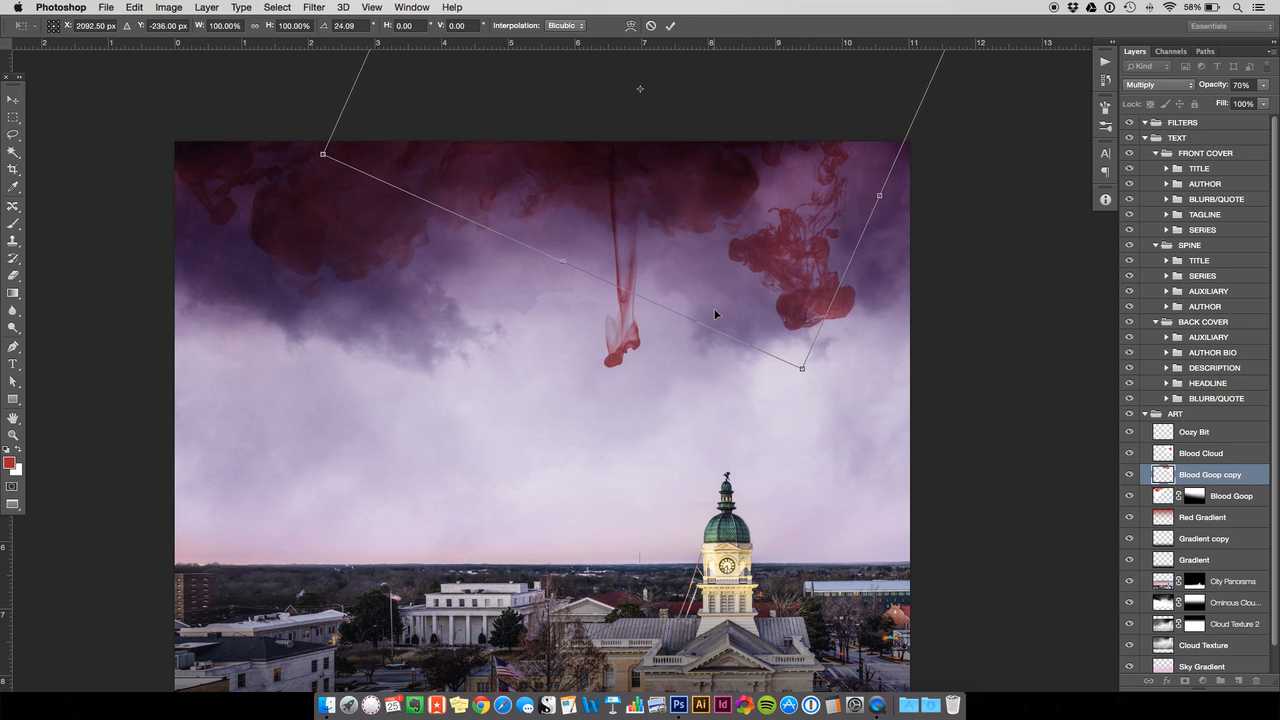
{"action": "key", "text": "Return"}
{"action": "left_click_drag", "start_coordinate": [742, 263], "coordinate": [745, 224]}
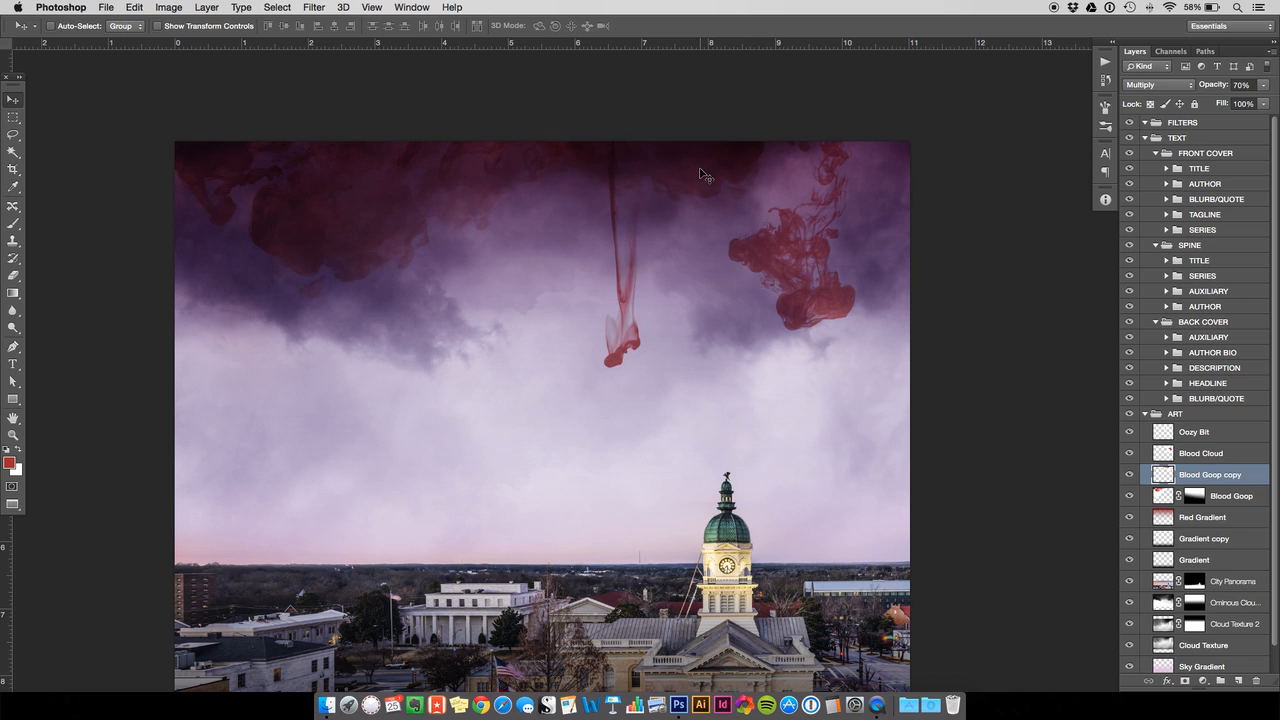
- Add a layer mask to the Oozy Bit layer
{"action": "key", "text": "super+1"}
{"action": "key", "text": "space"}
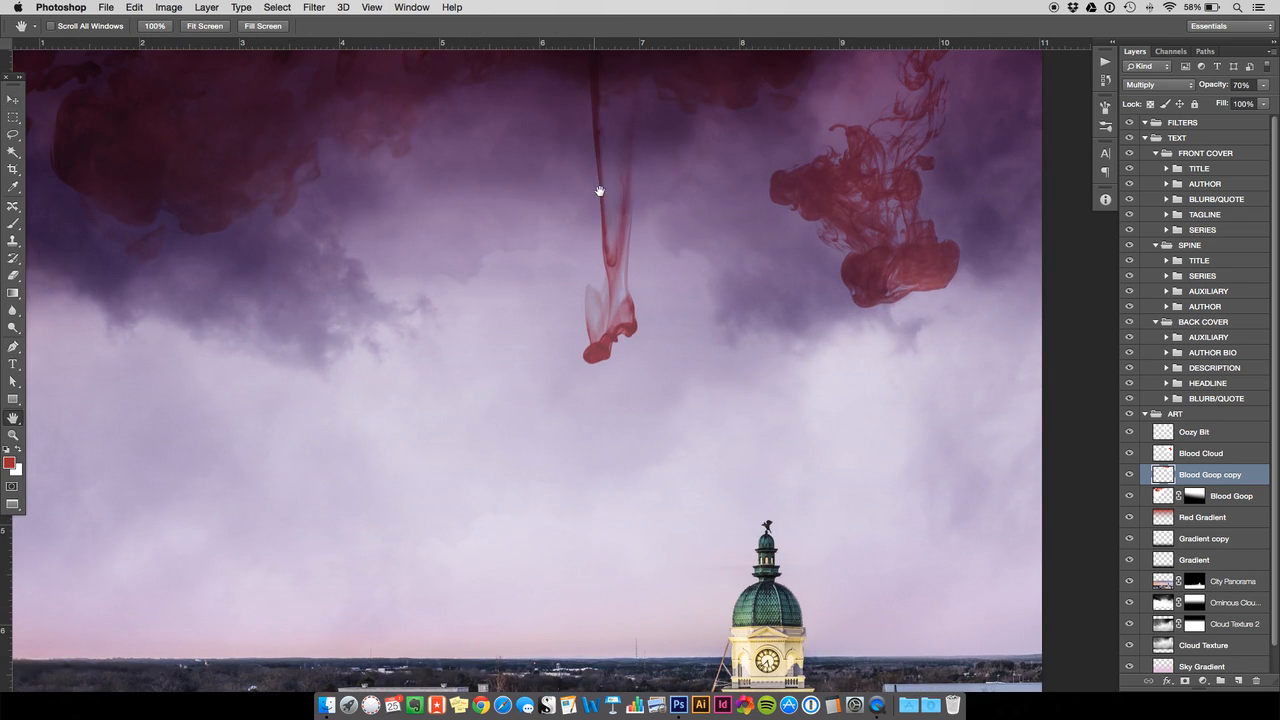
{"action": "left_click_drag", "start_coordinate": [600, 180], "coordinate": [602, 322]}
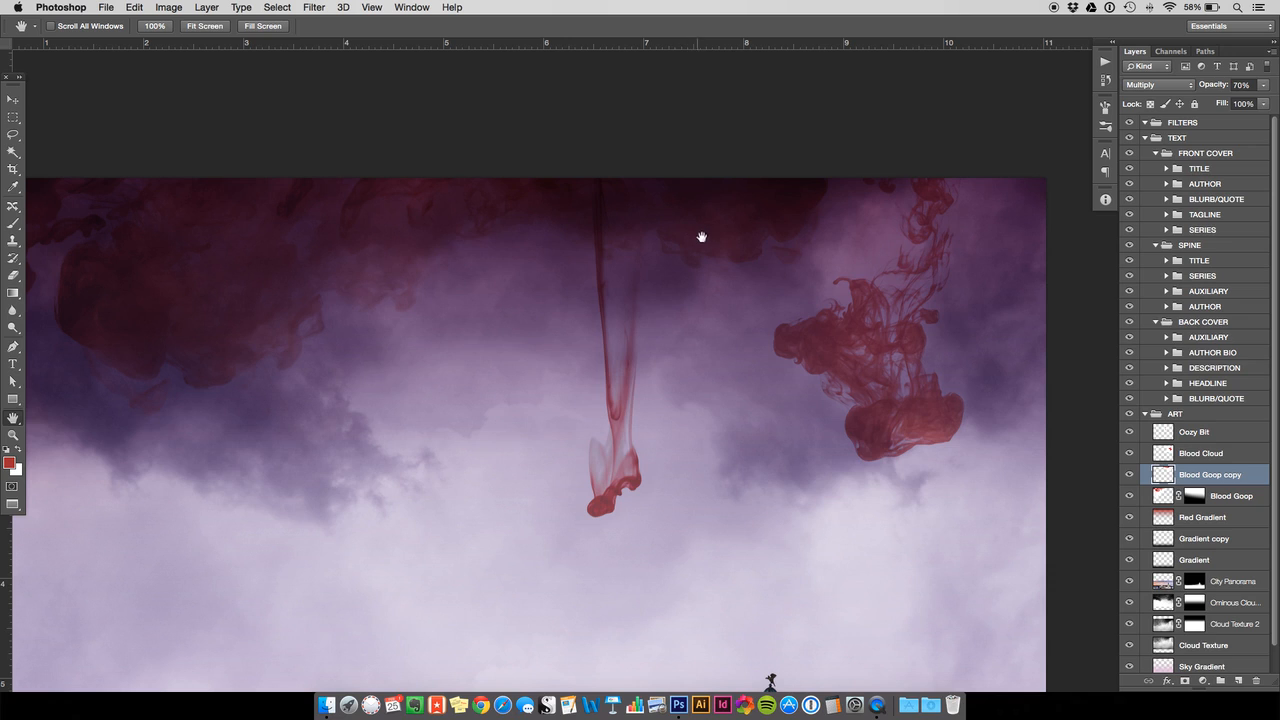
{"action": "left_click", "coordinate": [1201, 438]}
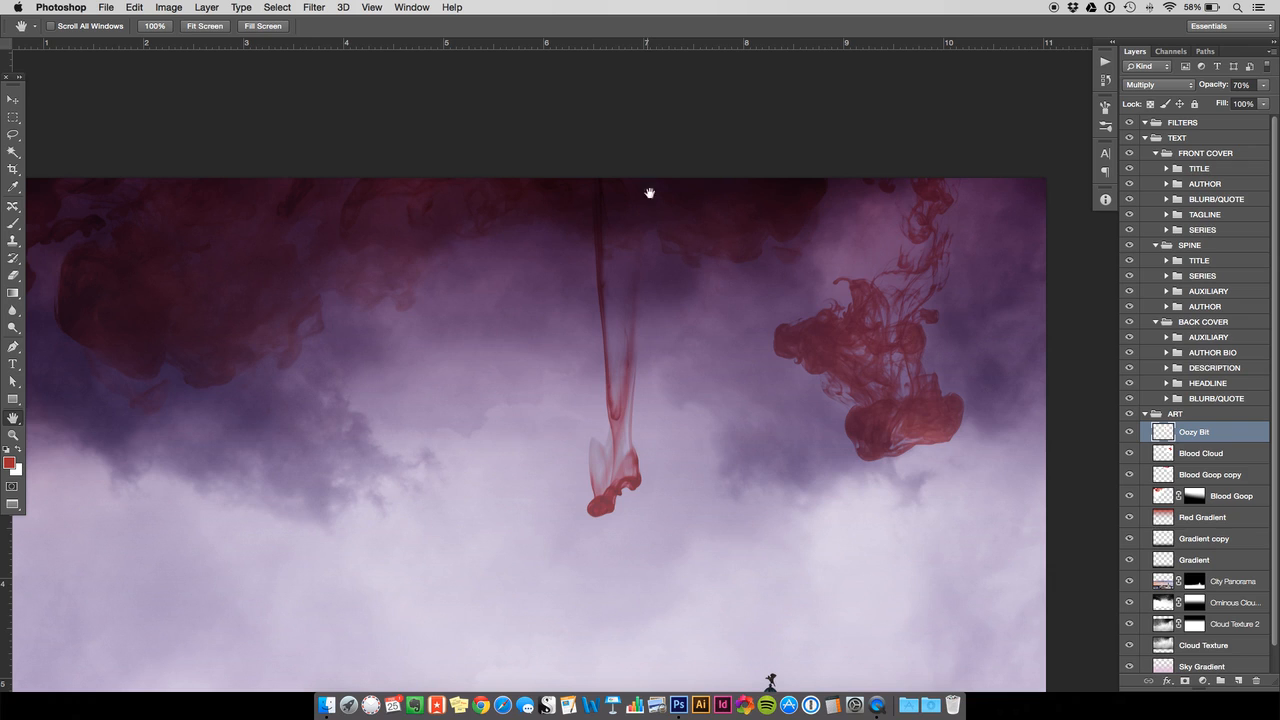
{"action": "left_click", "coordinate": [12, 100]}
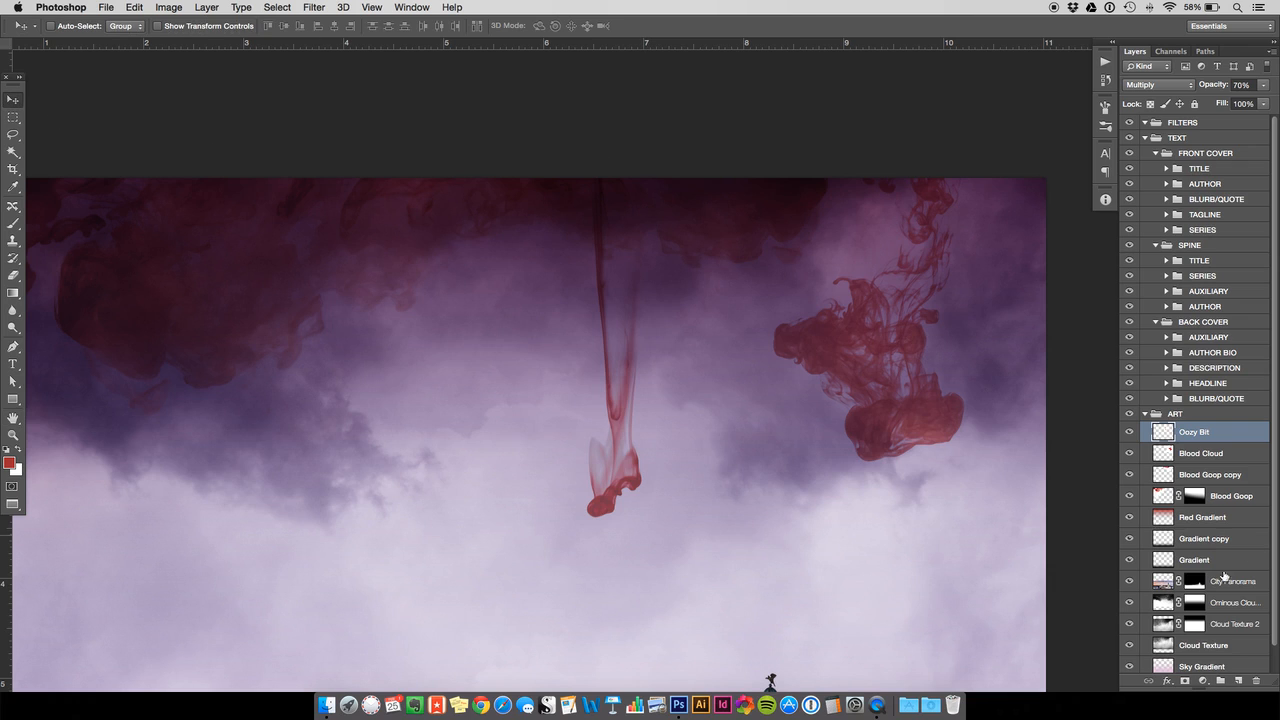
{"action": "left_click", "coordinate": [1185, 681]}
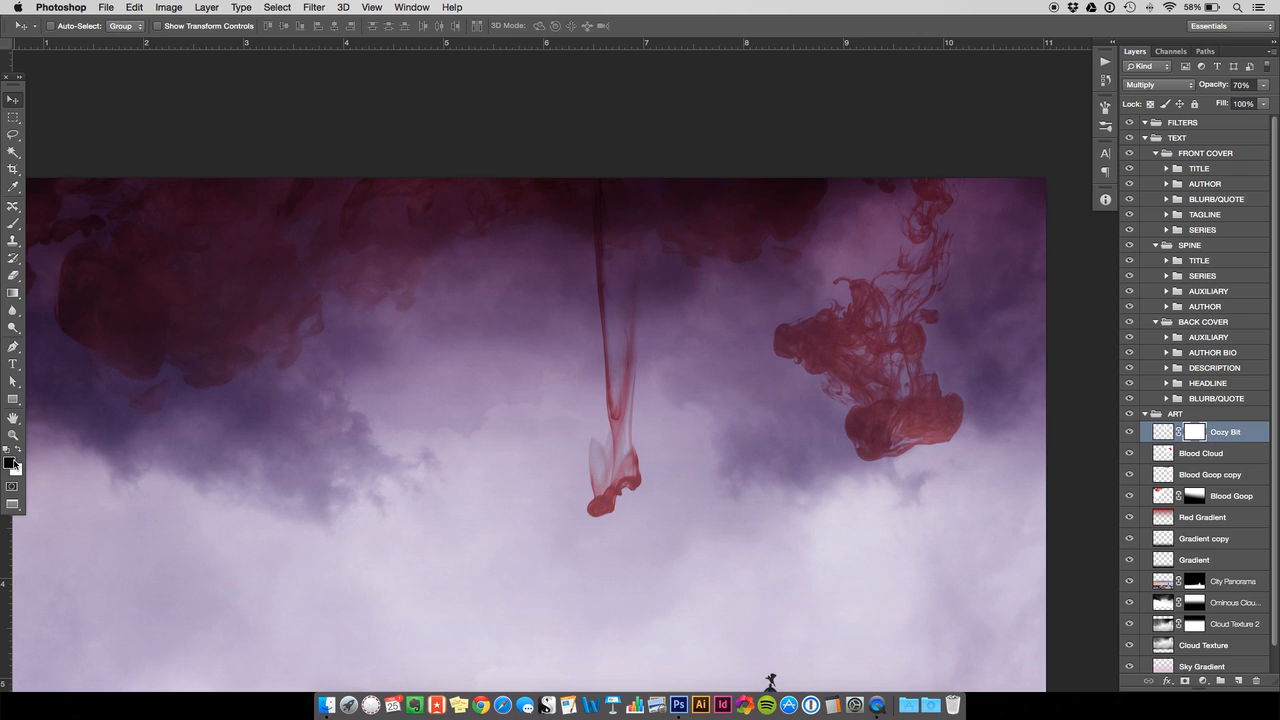
- Fade the upper end of the Oozy Bit ink strand into the clouds with black-to-transparent gradients on its layer mask
{"action": "left_click", "coordinate": [13, 292]}
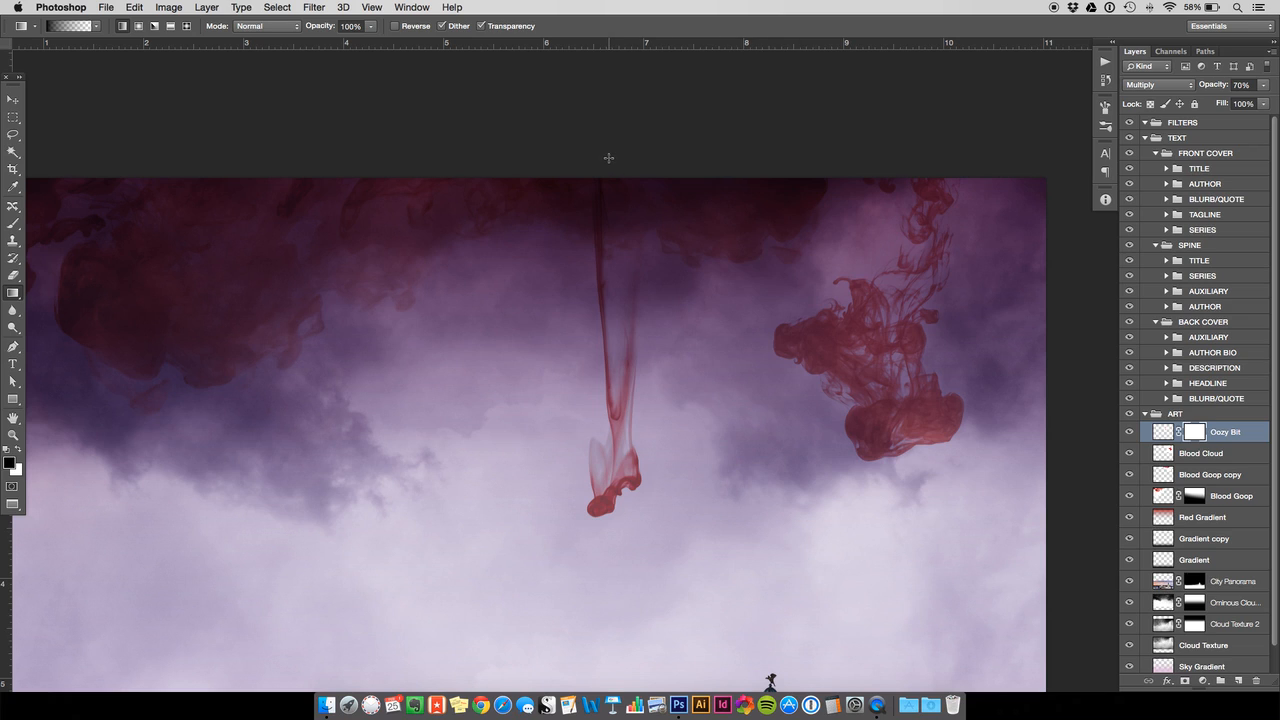
{"action": "left_click_drag", "start_coordinate": [608, 222], "coordinate": [612, 240]}
{"action": "left_click_drag", "start_coordinate": [616, 129], "coordinate": [614, 238]}
{"action": "left_click_drag", "start_coordinate": [616, 138], "coordinate": [616, 268]}
{"action": "left_click_drag", "start_coordinate": [607, 202], "coordinate": [612, 274]}
{"action": "left_click_drag", "start_coordinate": [621, 158], "coordinate": [599, 260]}
{"action": "left_click", "coordinate": [13, 100]}
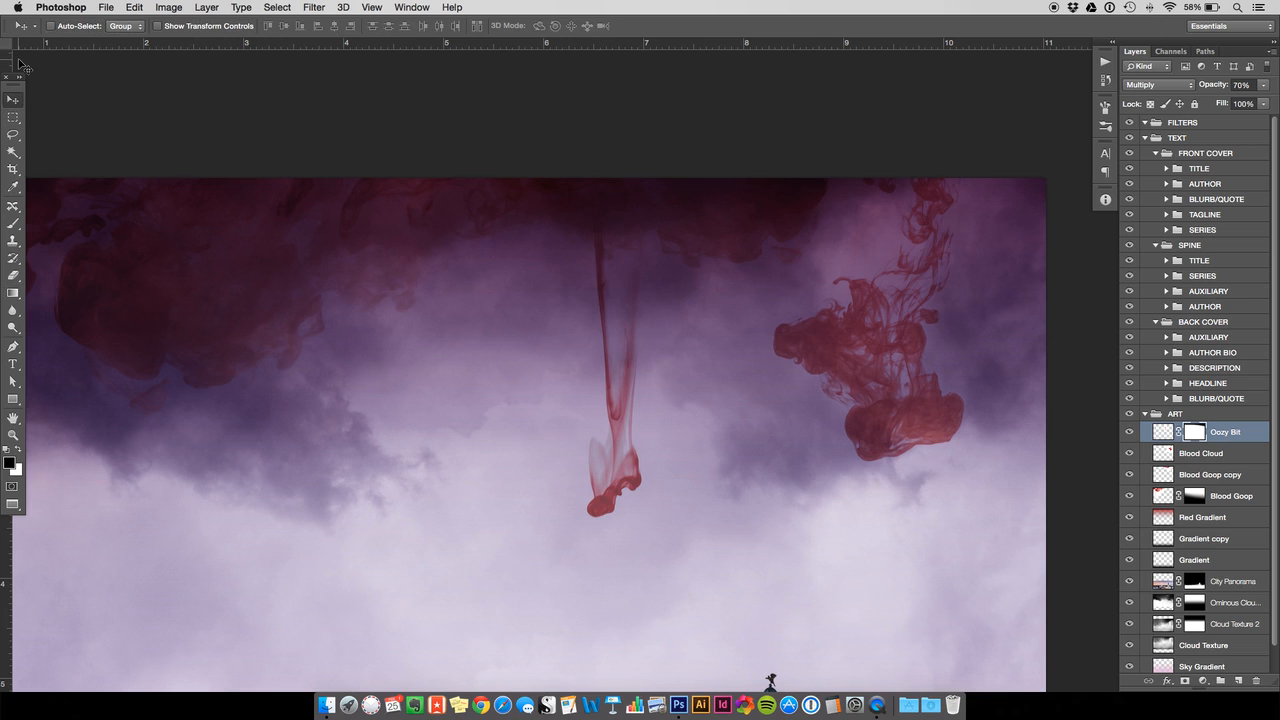
{"action": "key", "text": "super+0"}
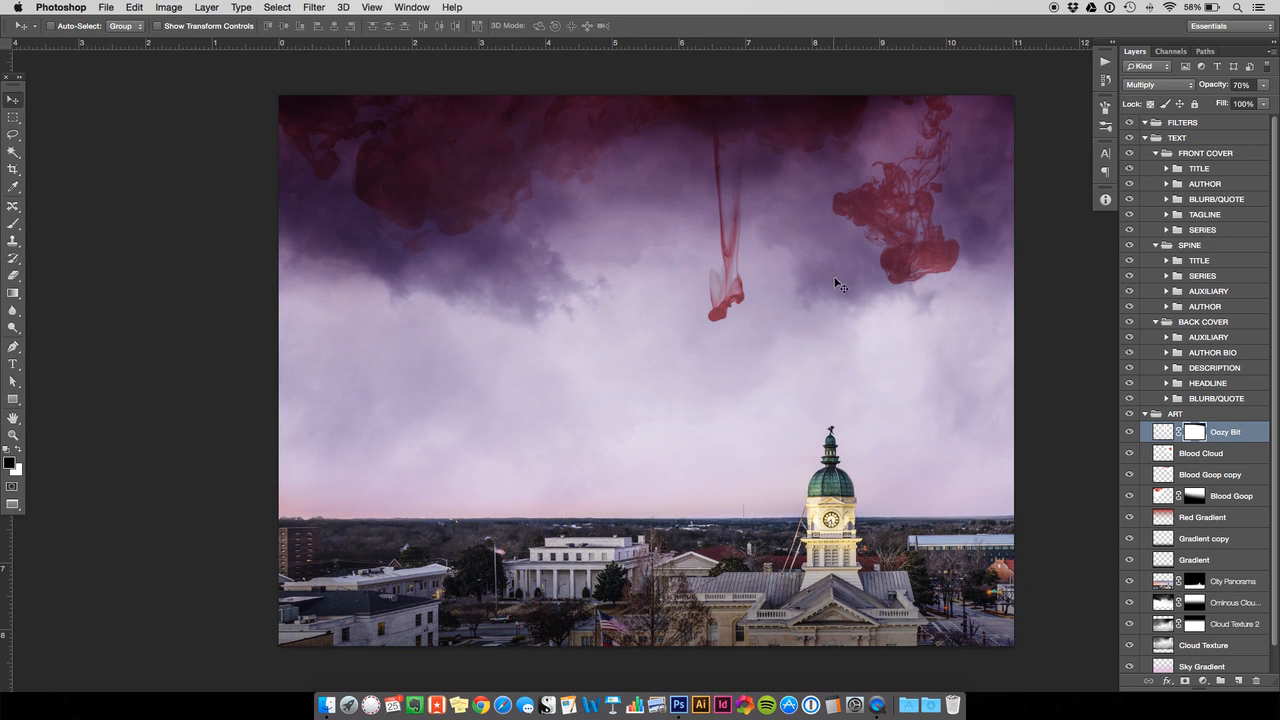
- Lasso the dark red ink plume in the stock ink image and copy it into the cover as a new layer
{"action": "key", "text": "h"}
{"action": "left_click_drag", "start_coordinate": [811, 306], "coordinate": [726, 318]}
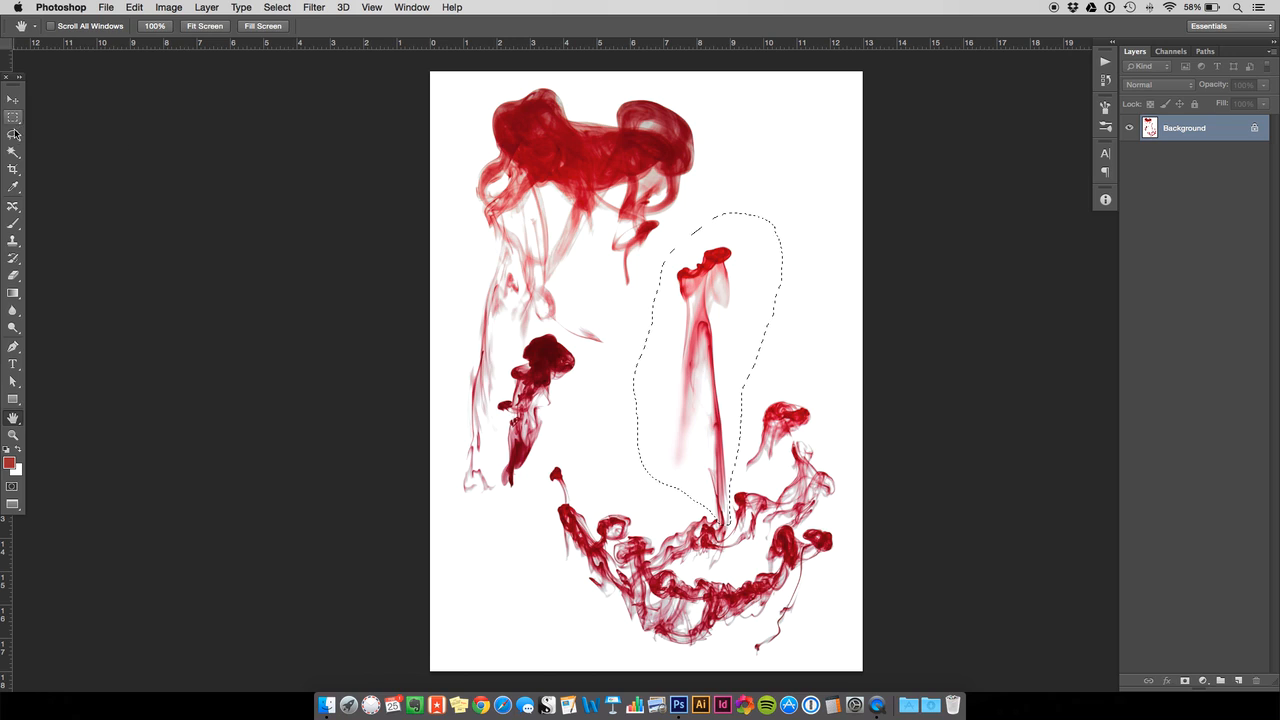
{"action": "key", "text": "l"}
{"action": "mouse_move", "coordinate": [528, 500]}
{"action": "left_mouse_down"}
{"action": "mouse_move", "coordinate": [518, 478]}
{"action": "mouse_move", "coordinate": [558, 410]}
{"action": "left_mouse_up"}
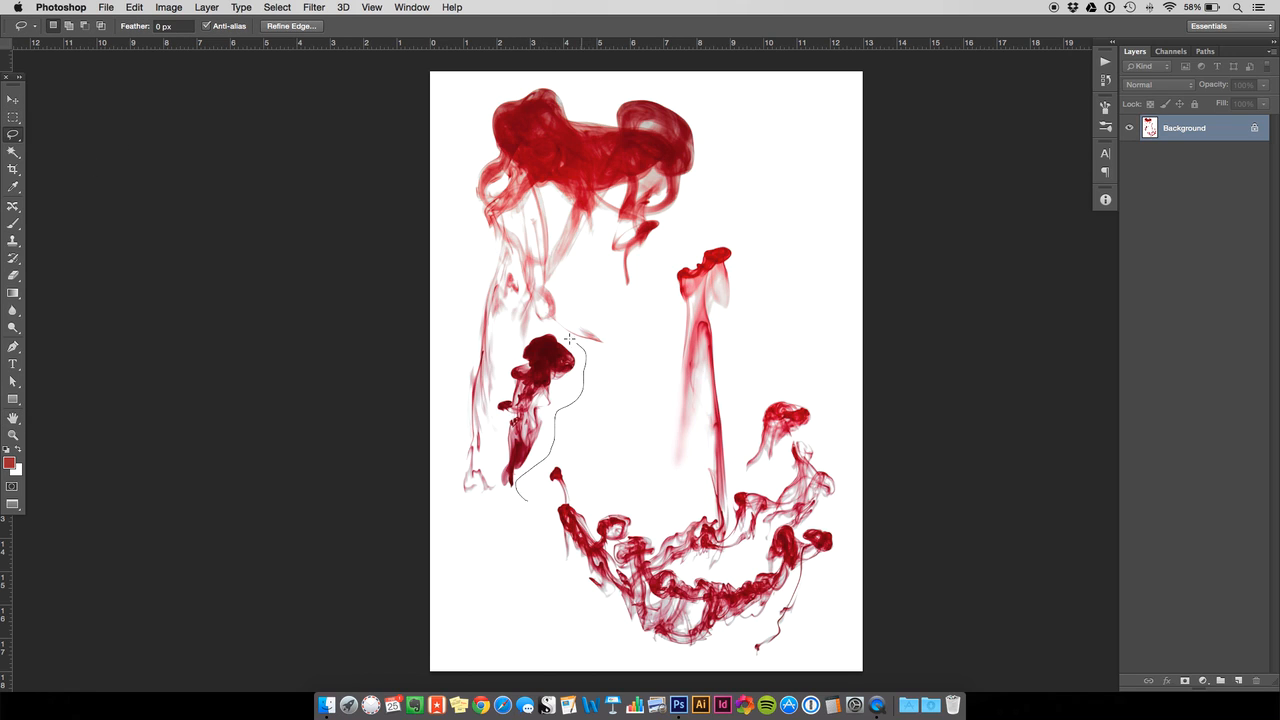
{"action": "left_click_drag", "start_coordinate": [515, 350], "coordinate": [505, 371]}
{"action": "left_click_drag", "start_coordinate": [506, 496], "coordinate": [527, 503]}
{"action": "key", "text": "super+c"}
{"action": "key", "text": "ctrl+Tab"}
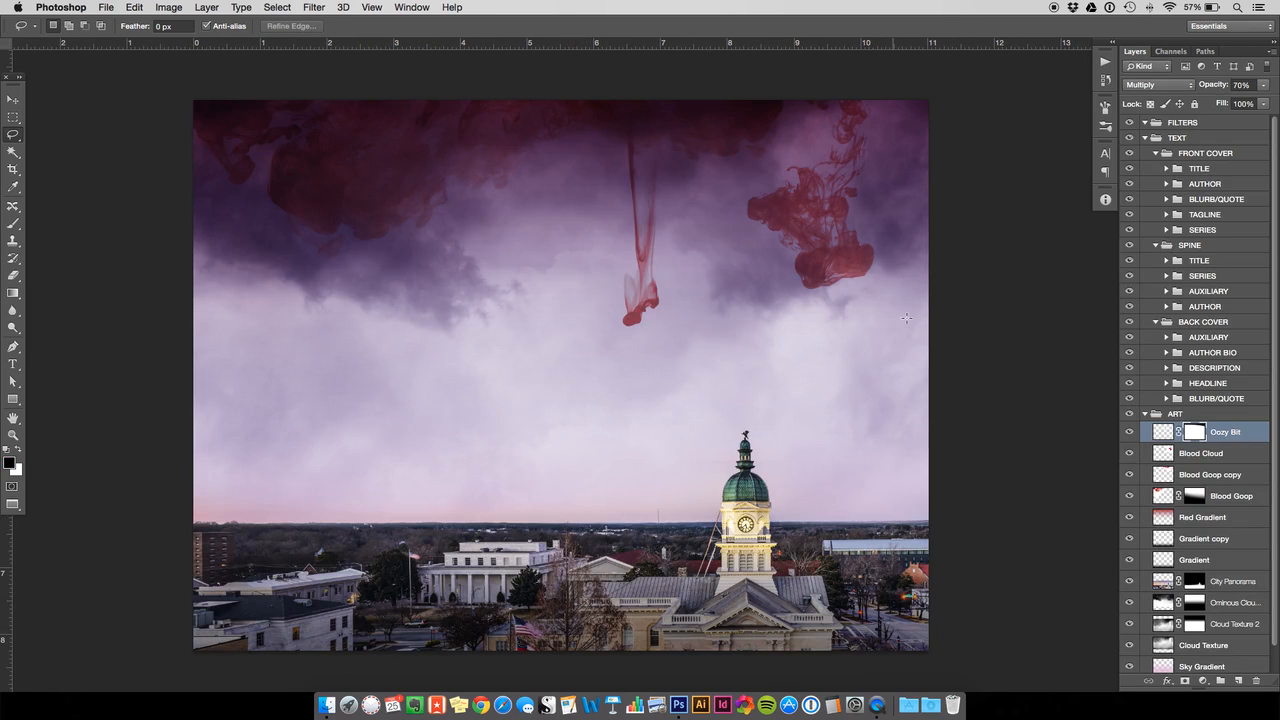
{"action": "key", "text": "super+v"}
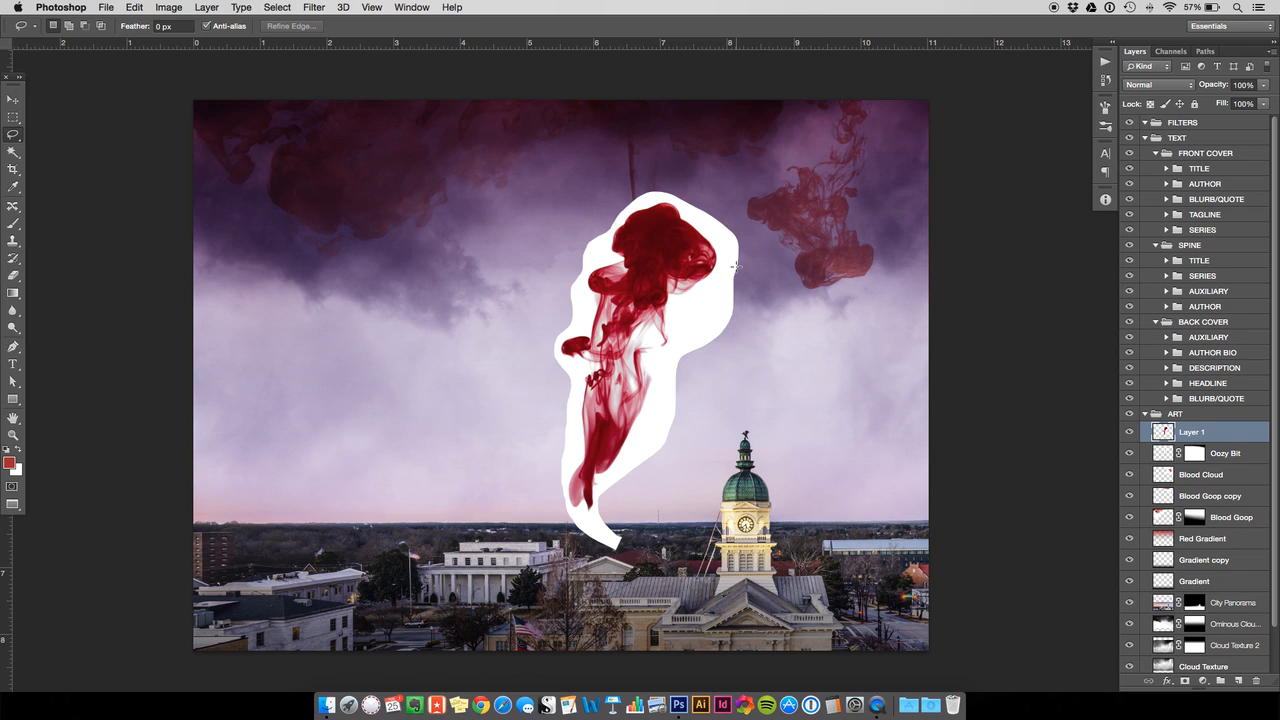
- Set the pasted ink layer to Multiply blending with 70% opacity
{"action": "left_click", "coordinate": [1166, 85]}
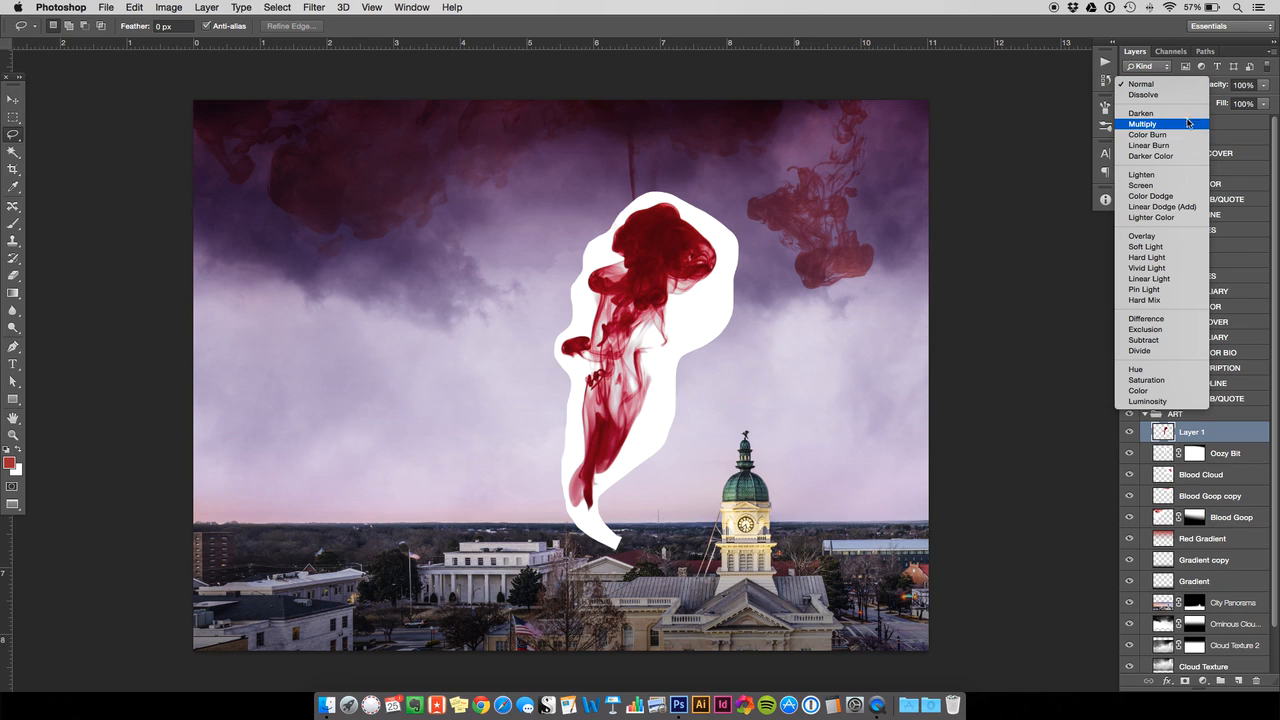
{"action": "left_click", "coordinate": [1188, 123]}
{"action": "left_click", "coordinate": [1243, 84]}
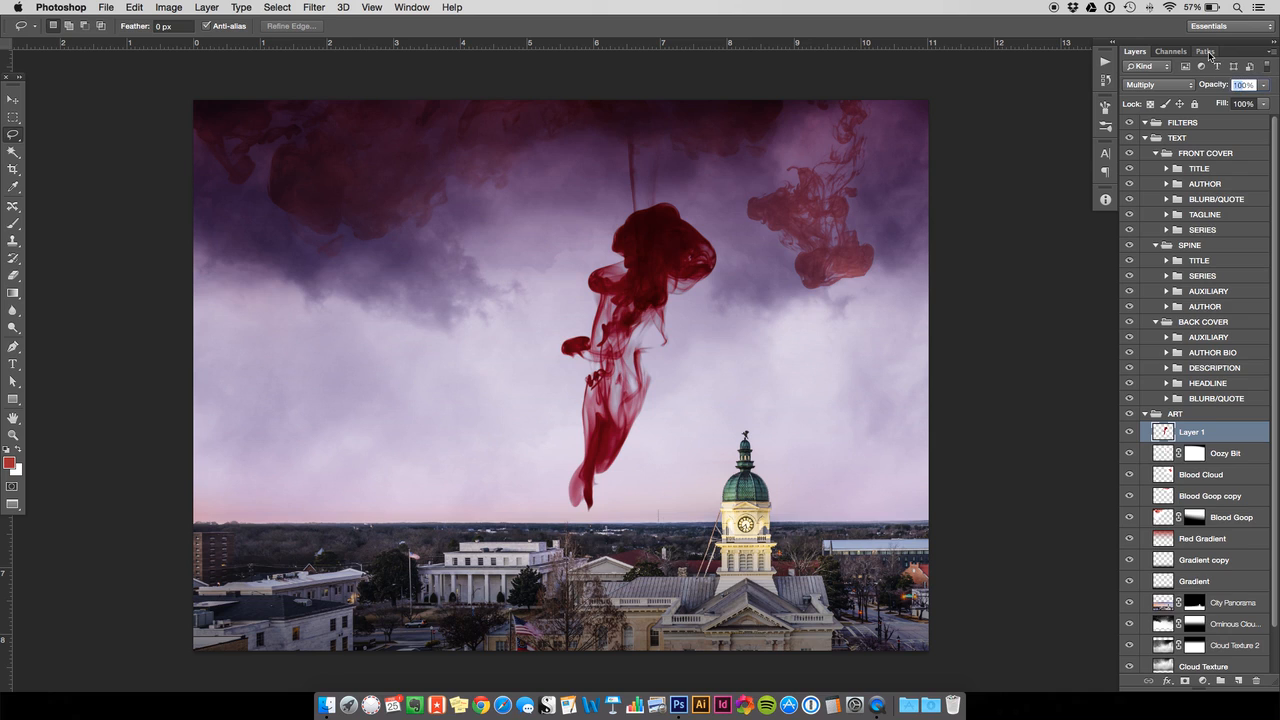
{"action": "type", "text": "70"}
{"action": "key", "text": "Return"}
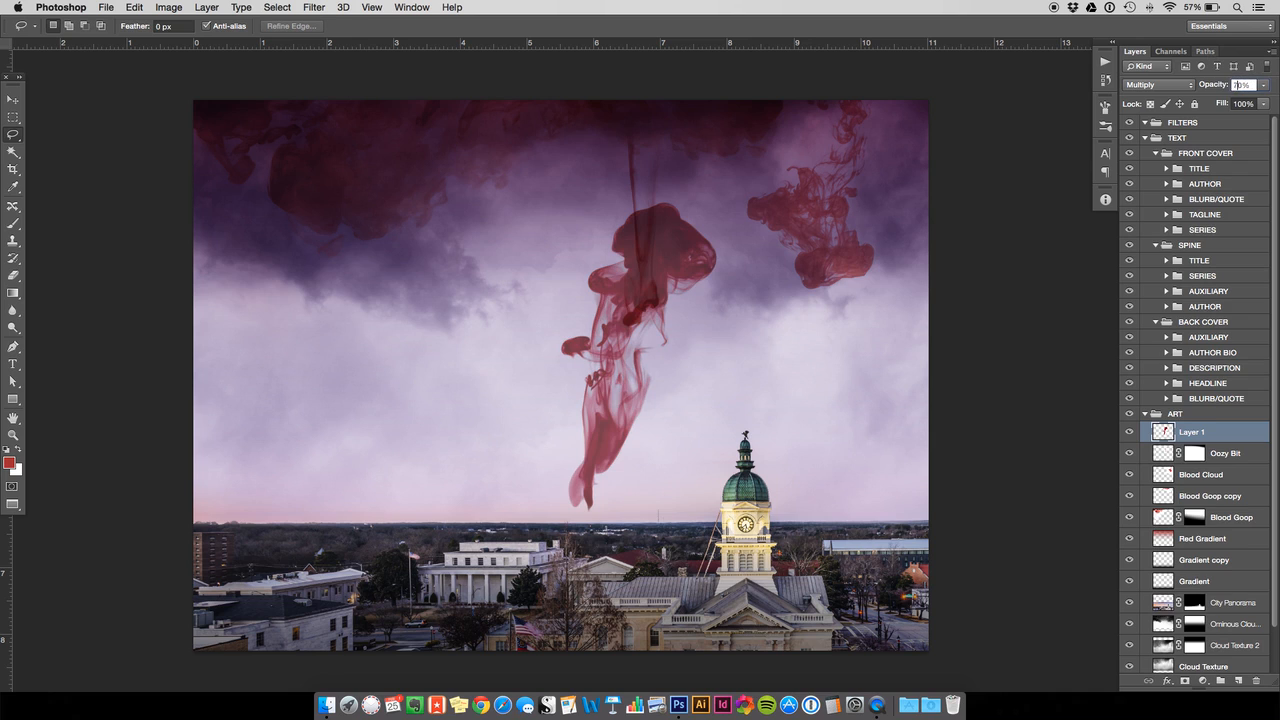
- Slightly lower the pasted ink layer's saturation with a Hue/Saturation adjustment
{"action": "key", "text": "super+u"}
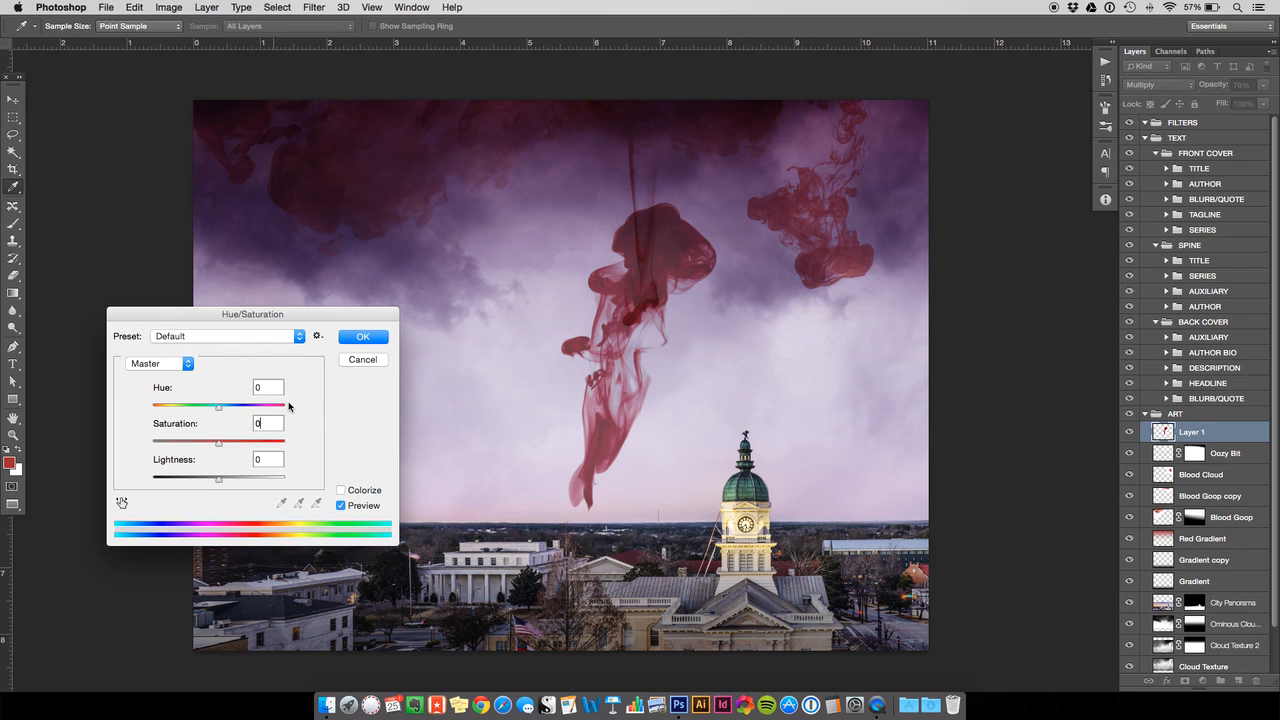
{"action": "key", "text": "shift+Down"}
{"action": "key", "text": "shift+Down"}
{"action": "left_click", "coordinate": [361, 337]}
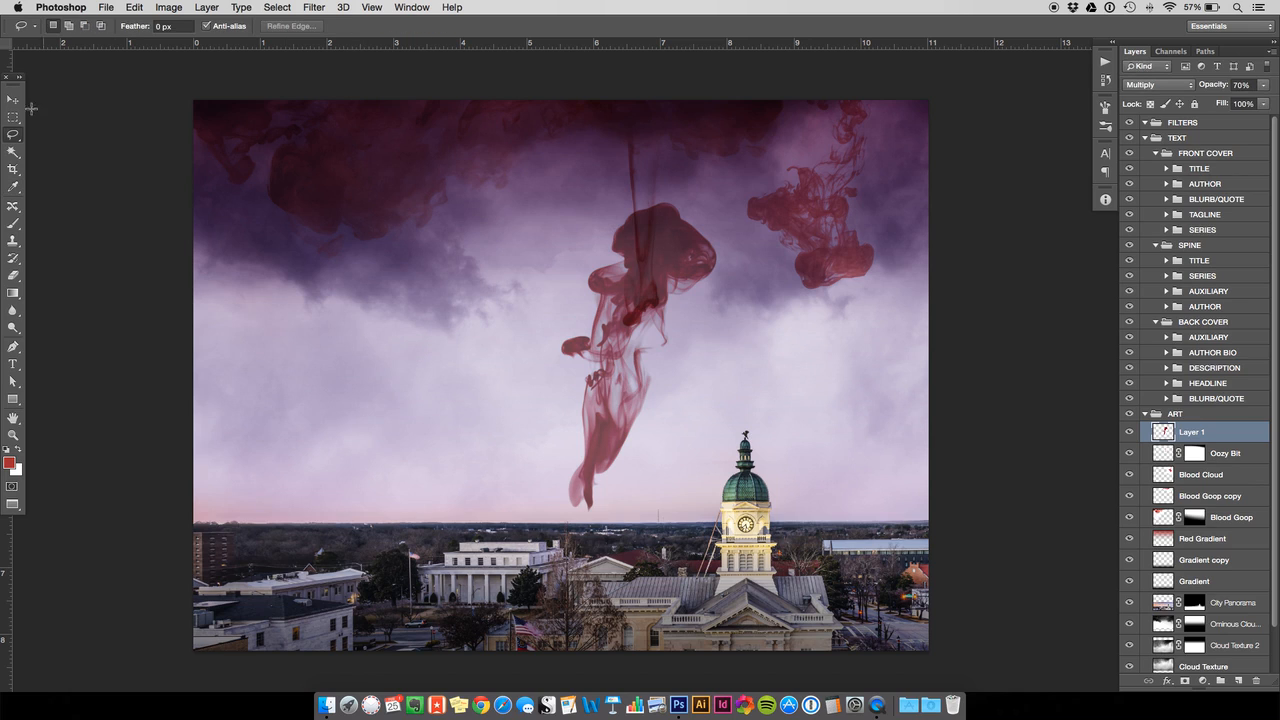
- Rename the pasted ink layer as Blorp
{"action": "key", "text": "v"}
{"action": "double_click", "coordinate": [1195, 432]}
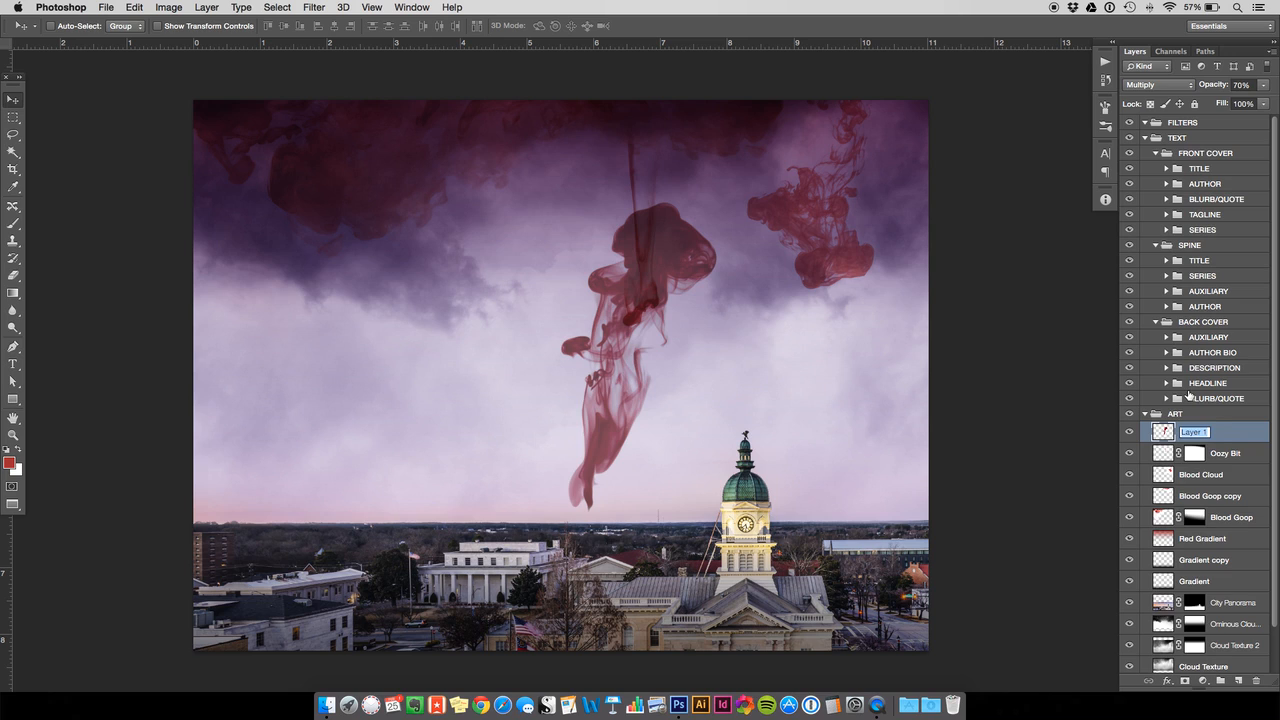
{"action": "type", "text": "Blorp"}
{"action": "key", "text": "Return"}
- Scale the Blorp layer to about 58%, turned upside down, and place it over the Blood Cloud near the cover's upper-right corner
{"action": "key", "text": "super+t"}
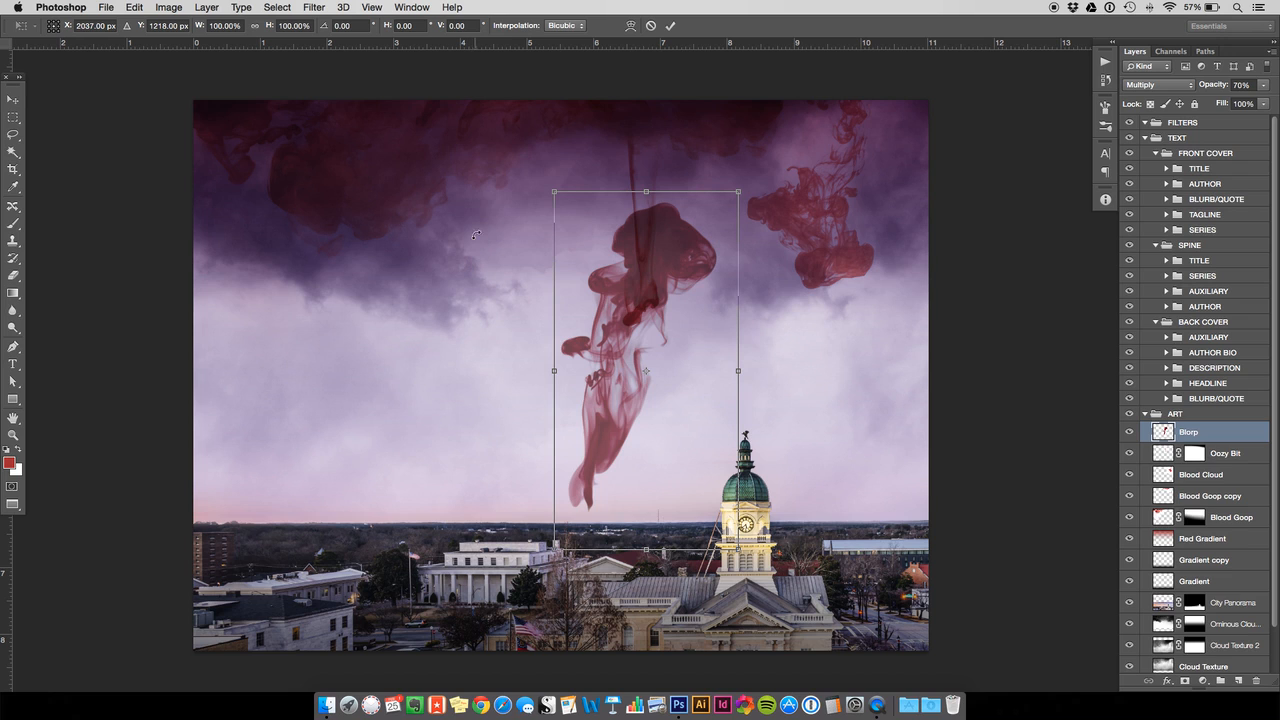
{"action": "mouse_move", "coordinate": [478, 188]}
{"action": "left_mouse_down"}
{"action": "mouse_move", "coordinate": [625, 168]}
{"action": "mouse_move", "coordinate": [765, 222]}
{"action": "mouse_move", "coordinate": [805, 316]}
{"action": "mouse_move", "coordinate": [800, 410]}
{"action": "mouse_move", "coordinate": [746, 464]}
{"action": "left_mouse_up"}
{"action": "mouse_move", "coordinate": [660, 480]}
{"action": "left_mouse_down"}
{"action": "mouse_move", "coordinate": [800, 237]}
{"action": "mouse_move", "coordinate": [854, 173]}
{"action": "mouse_move", "coordinate": [828, 324]}
{"action": "left_mouse_up"}
{"action": "left_click_drag", "start_coordinate": [733, 383], "coordinate": [814, 331]}
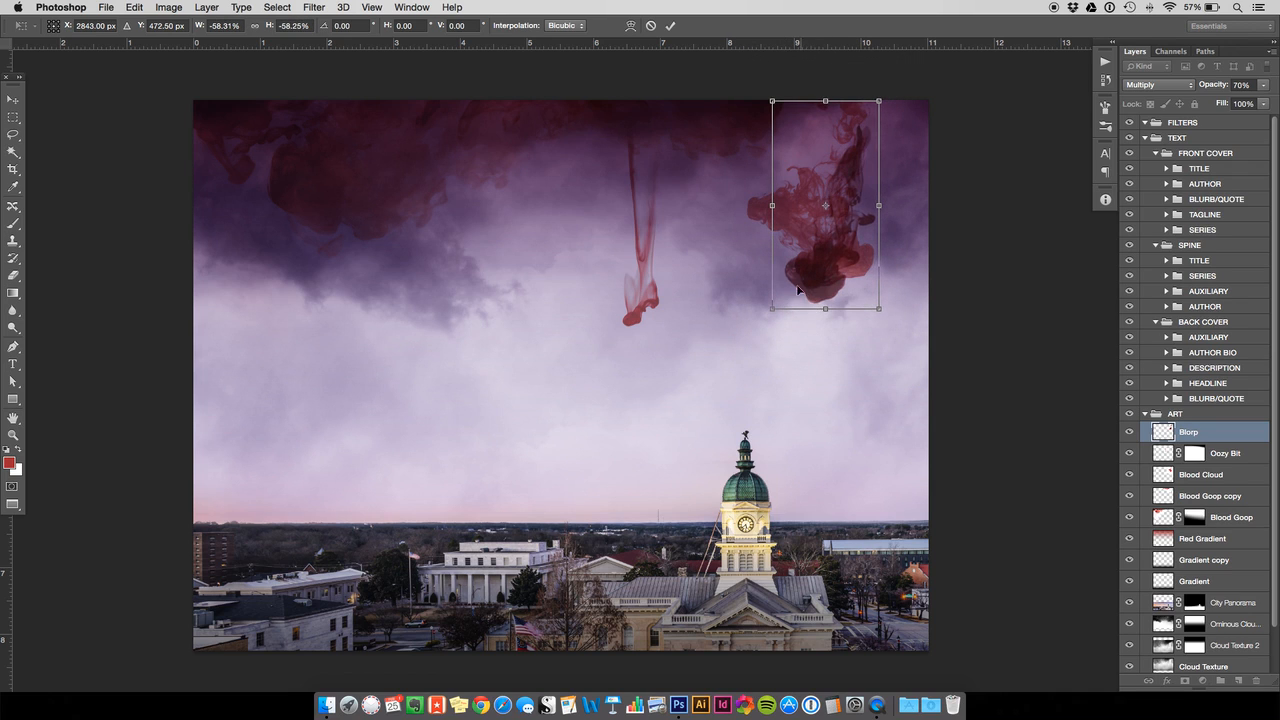
{"action": "left_click_drag", "start_coordinate": [817, 252], "coordinate": [864, 225]}
{"action": "key", "text": "Return"}
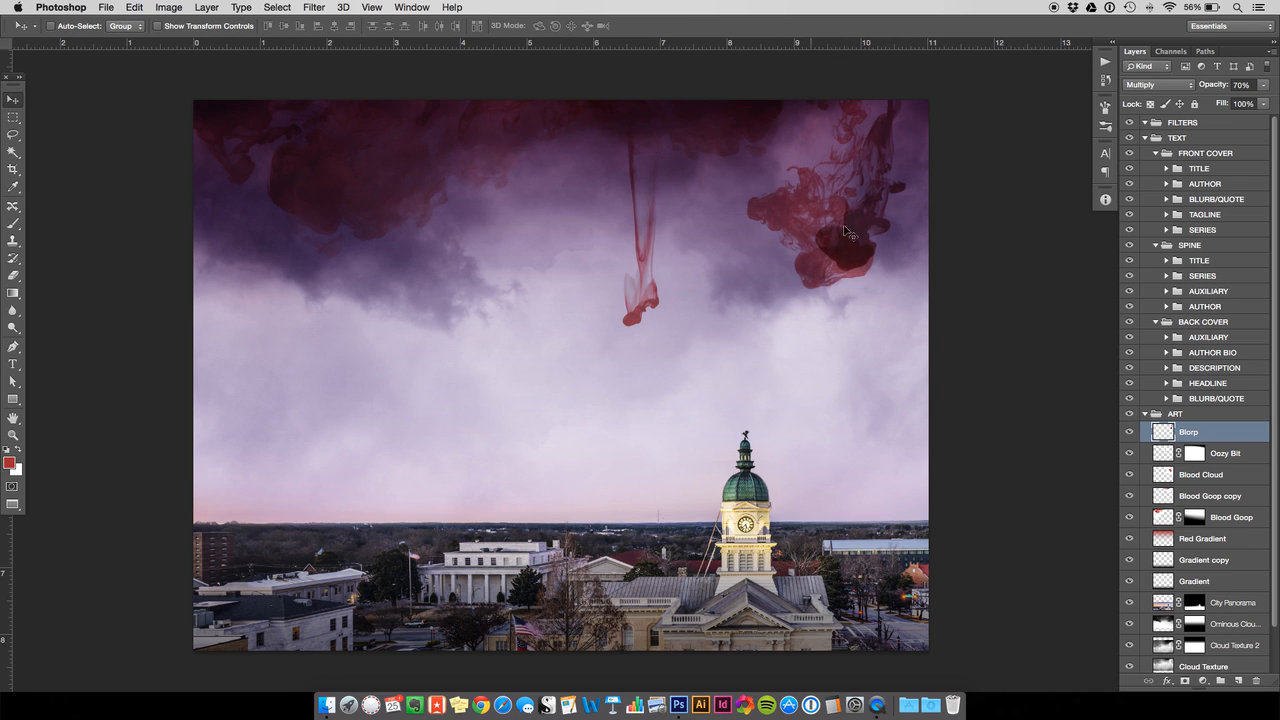
- Check Blorp with the Blood Cloud layer hidden, flip Blorp horizontally and move it just above and right of the courthouse dome
{"action": "left_click", "coordinate": [1130, 475]}
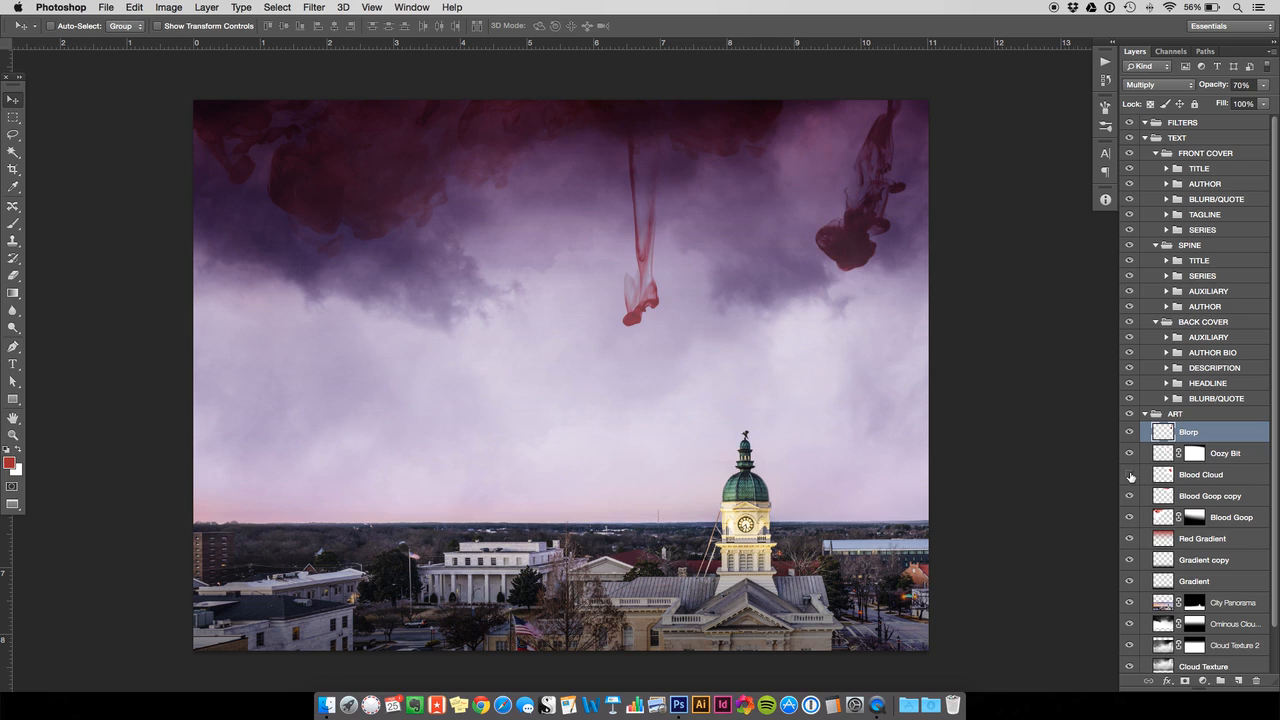
{"action": "left_click", "coordinate": [1130, 475]}
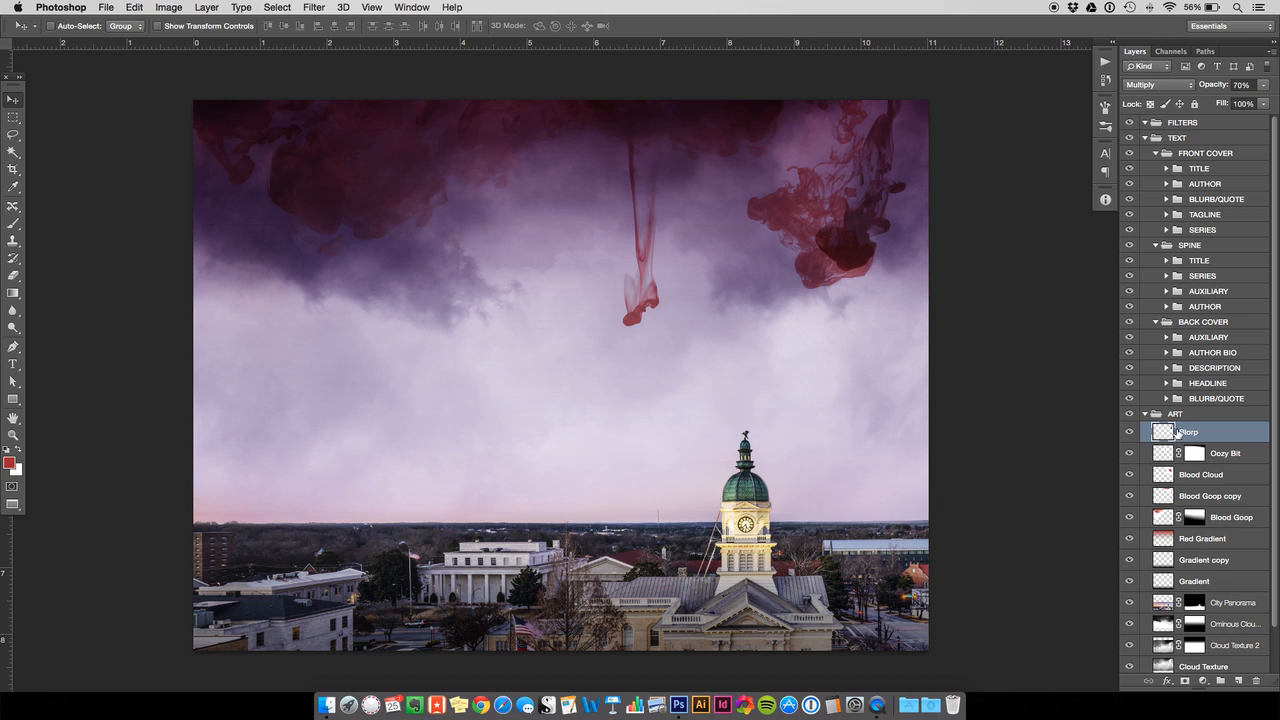
{"action": "key", "text": "super+t"}
{"action": "left_click", "coordinate": [134, 7]}
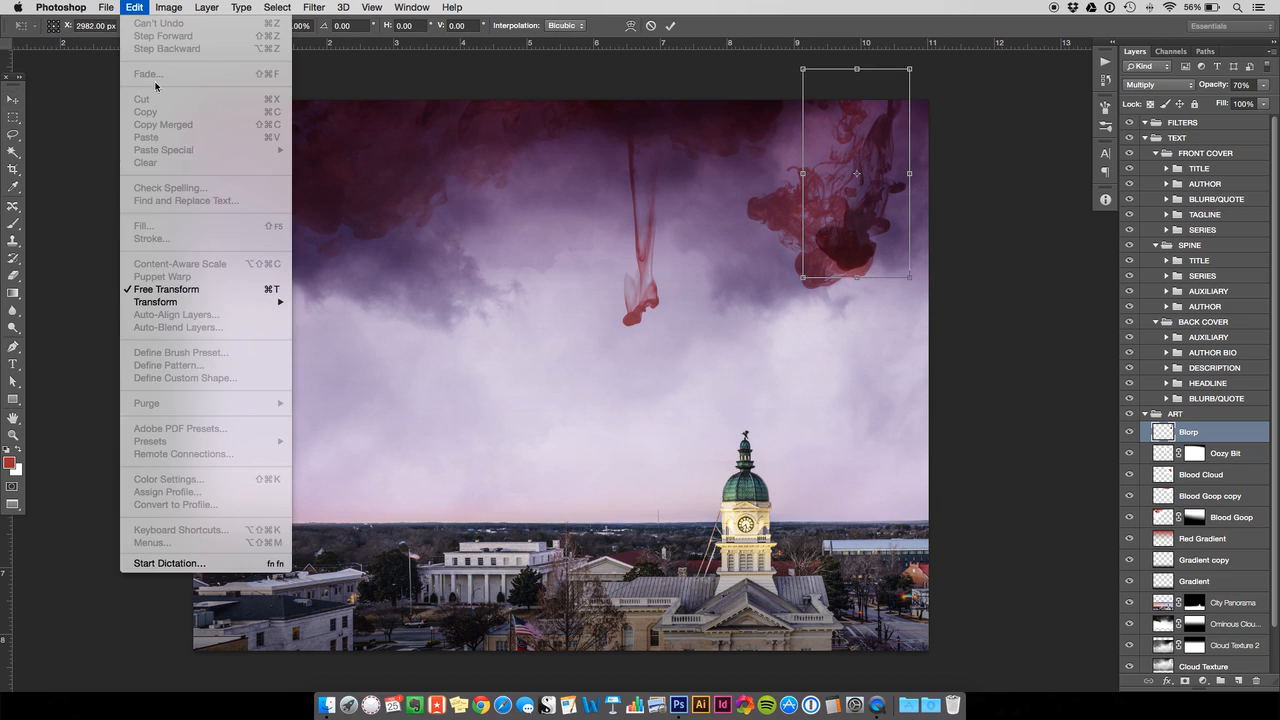
{"action": "mouse_move", "coordinate": [200, 301]}
{"action": "left_click", "coordinate": [337, 466]}
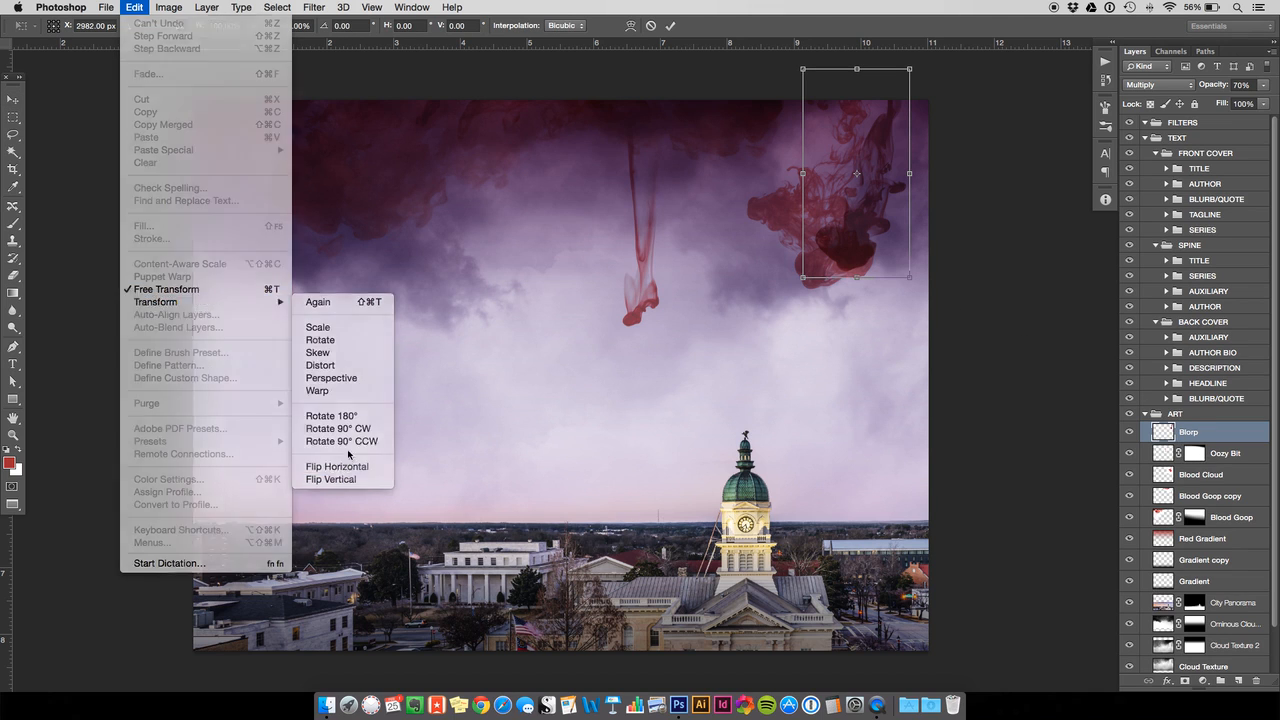
{"action": "key", "text": "Return"}
{"action": "mouse_move", "coordinate": [886, 201]}
{"action": "left_mouse_down"}
{"action": "mouse_move", "coordinate": [509, 188]}
{"action": "mouse_move", "coordinate": [452, 174]}
{"action": "mouse_move", "coordinate": [424, 214]}
{"action": "mouse_move", "coordinate": [432, 236]}
{"action": "left_mouse_up"}
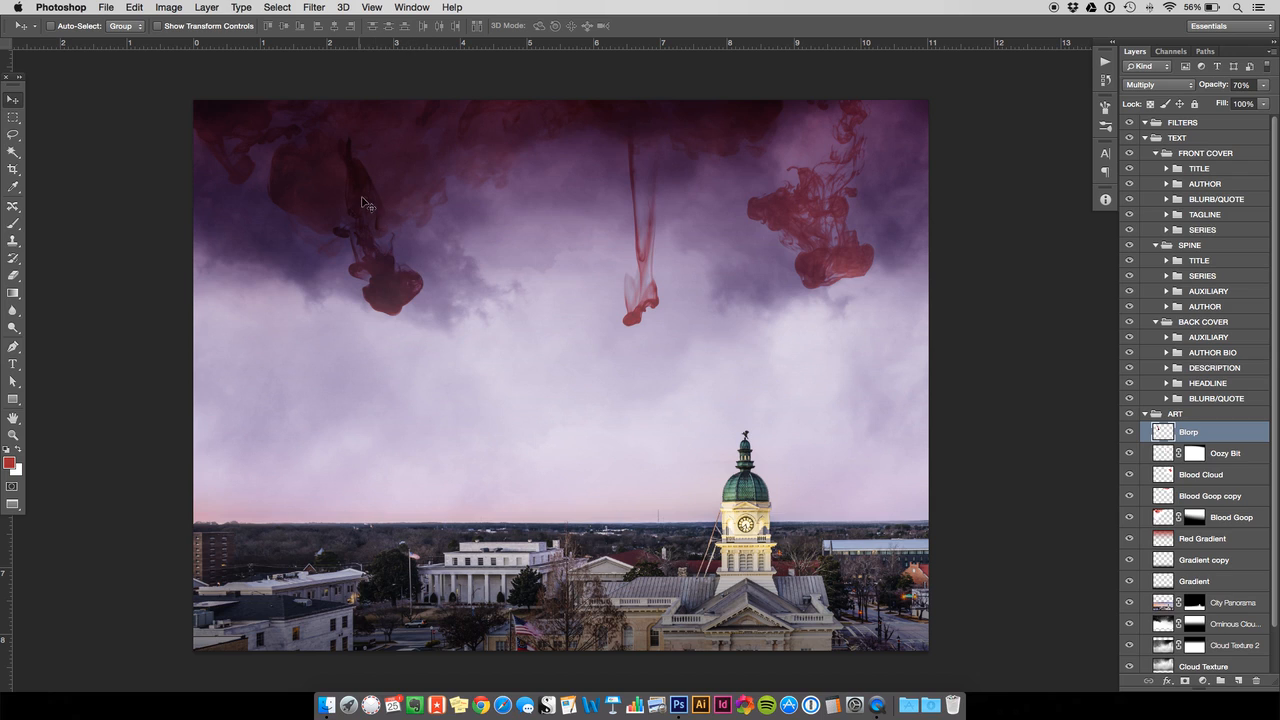
{"action": "mouse_move", "coordinate": [455, 299]}
{"action": "left_mouse_down"}
{"action": "mouse_move", "coordinate": [449, 331]}
{"action": "mouse_move", "coordinate": [809, 394]}
{"action": "mouse_move", "coordinate": [855, 380]}
{"action": "left_mouse_up"}
- Move the Blood Cloud layer into the sky over the back cover, checking its position against the guides
{"action": "left_click", "coordinate": [1180, 470]}
{"action": "mouse_move", "coordinate": [880, 213]}
{"action": "left_mouse_down"}
{"action": "mouse_move", "coordinate": [846, 199]}
{"action": "mouse_move", "coordinate": [813, 228]}
{"action": "mouse_move", "coordinate": [531, 287]}
{"action": "mouse_move", "coordinate": [472, 273]}
{"action": "mouse_move", "coordinate": [476, 238]}
{"action": "left_mouse_up"}
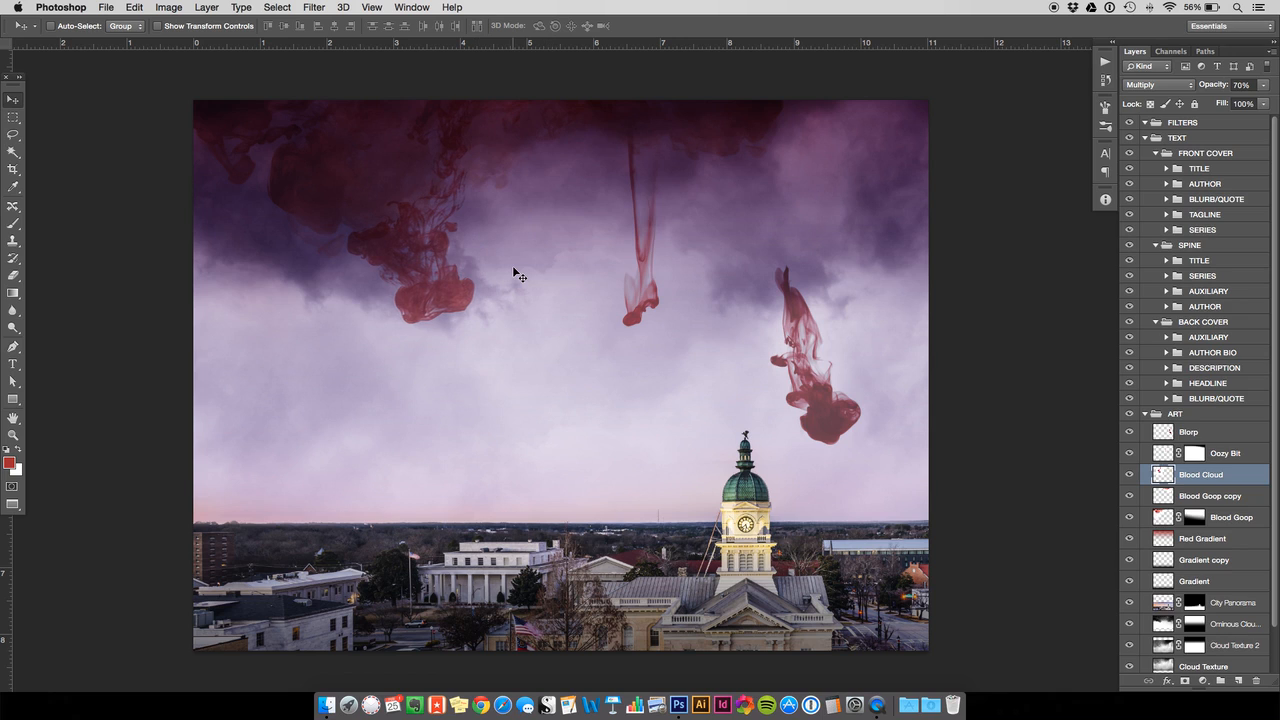
{"action": "key", "text": "super+semicolon"}
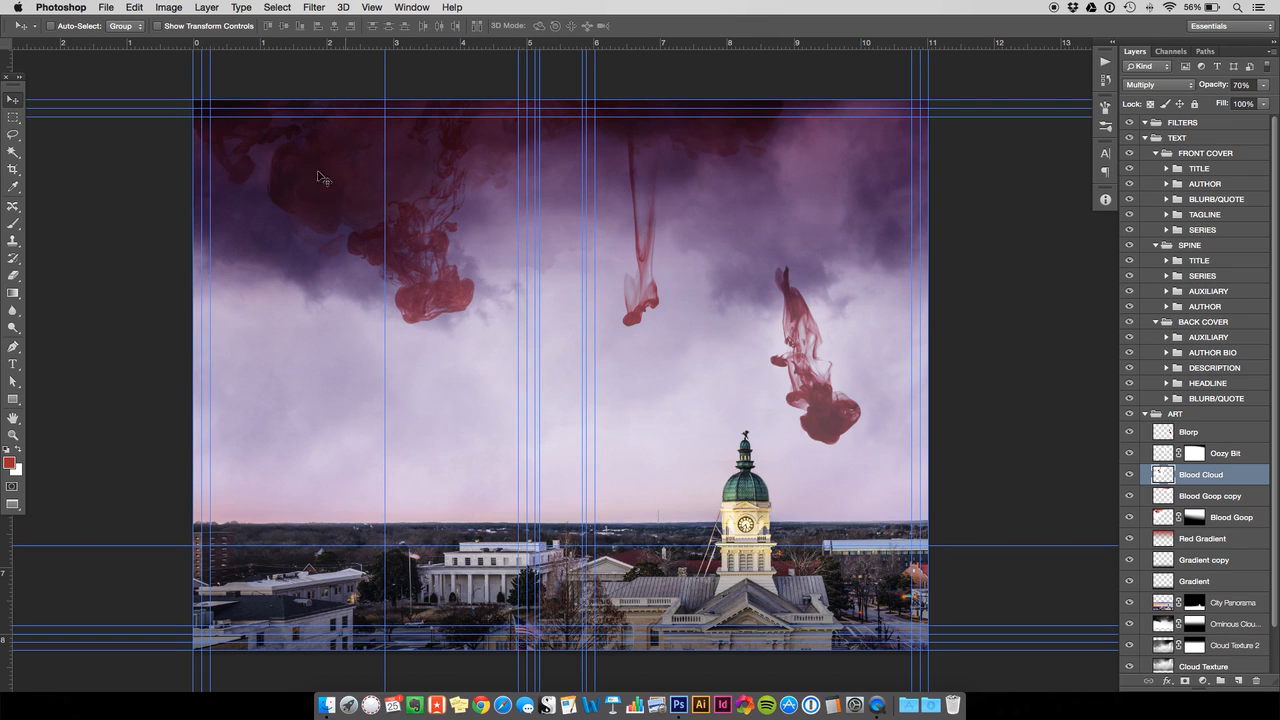
{"action": "mouse_move", "coordinate": [468, 280]}
{"action": "left_mouse_down"}
{"action": "mouse_move", "coordinate": [490, 250]}
{"action": "mouse_move", "coordinate": [503, 274]}
{"action": "mouse_move", "coordinate": [489, 282]}
{"action": "left_mouse_up"}
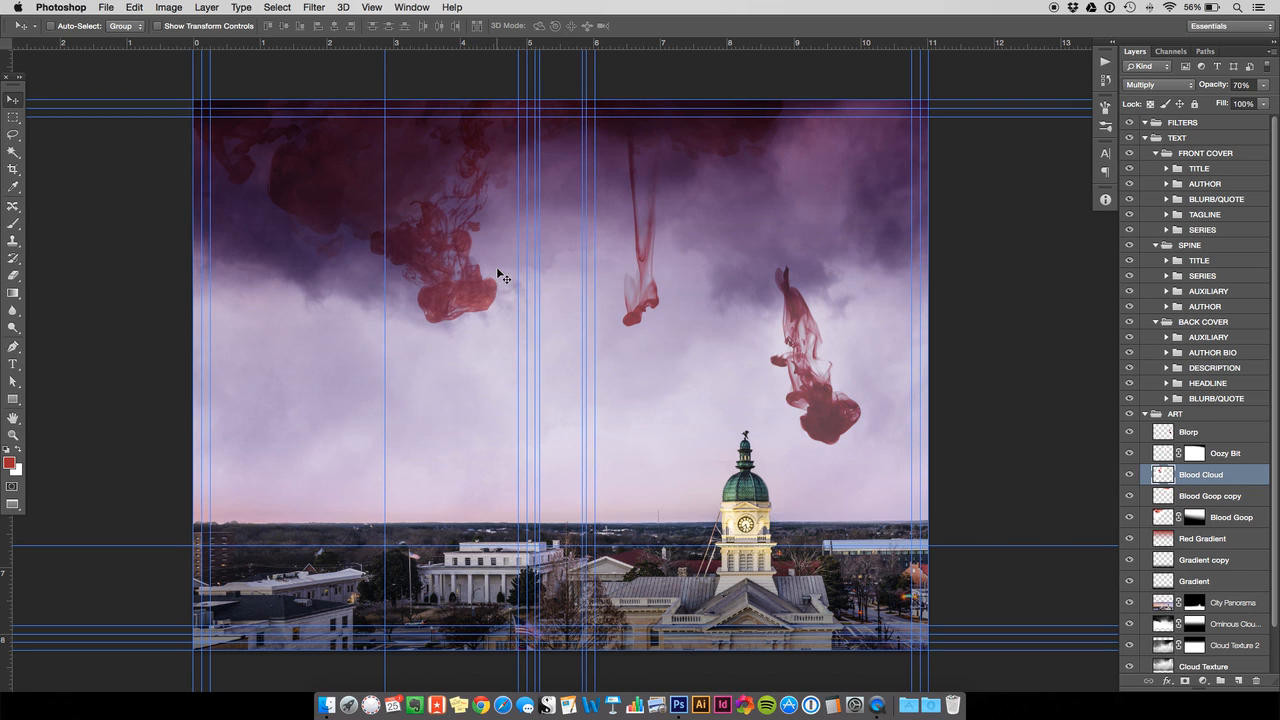
{"action": "key", "text": "super+semicolon"}
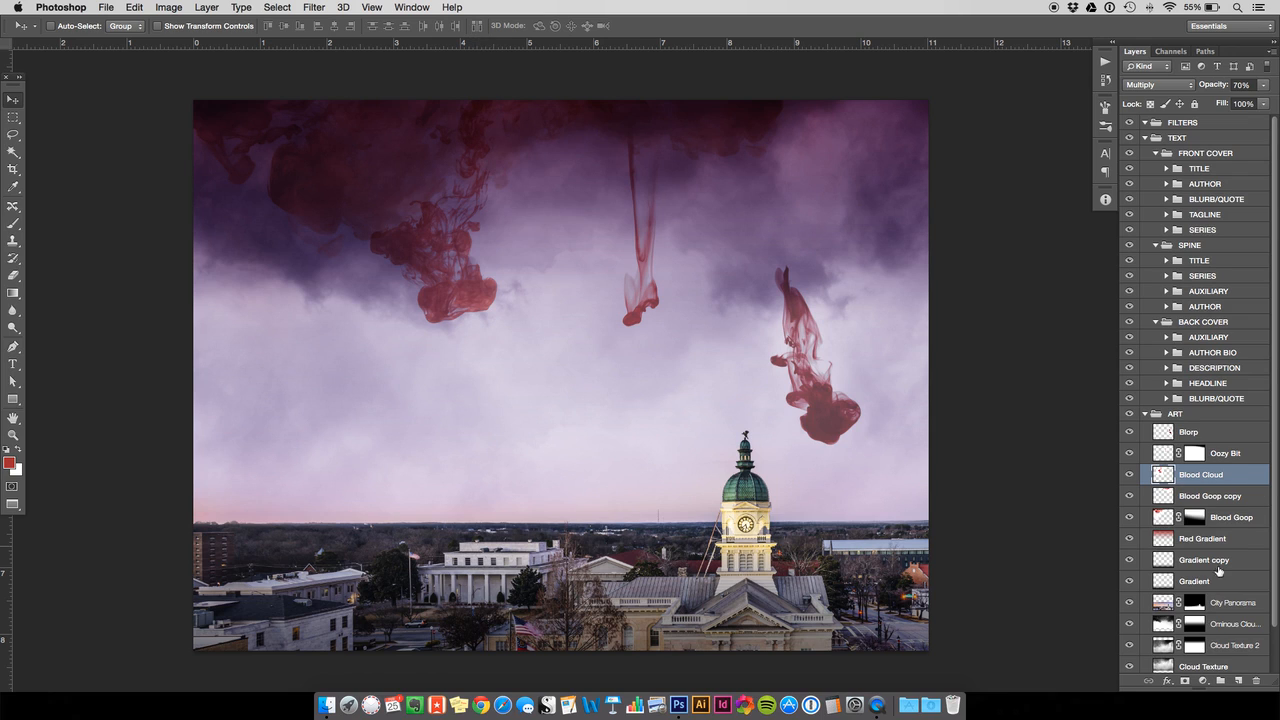
- Add a layer mask to Blood Cloud and fade its upper end into the dark ink with black-to-transparent gradients
{"action": "left_click", "coordinate": [1185, 681]}
{"action": "left_click", "coordinate": [13, 292]}
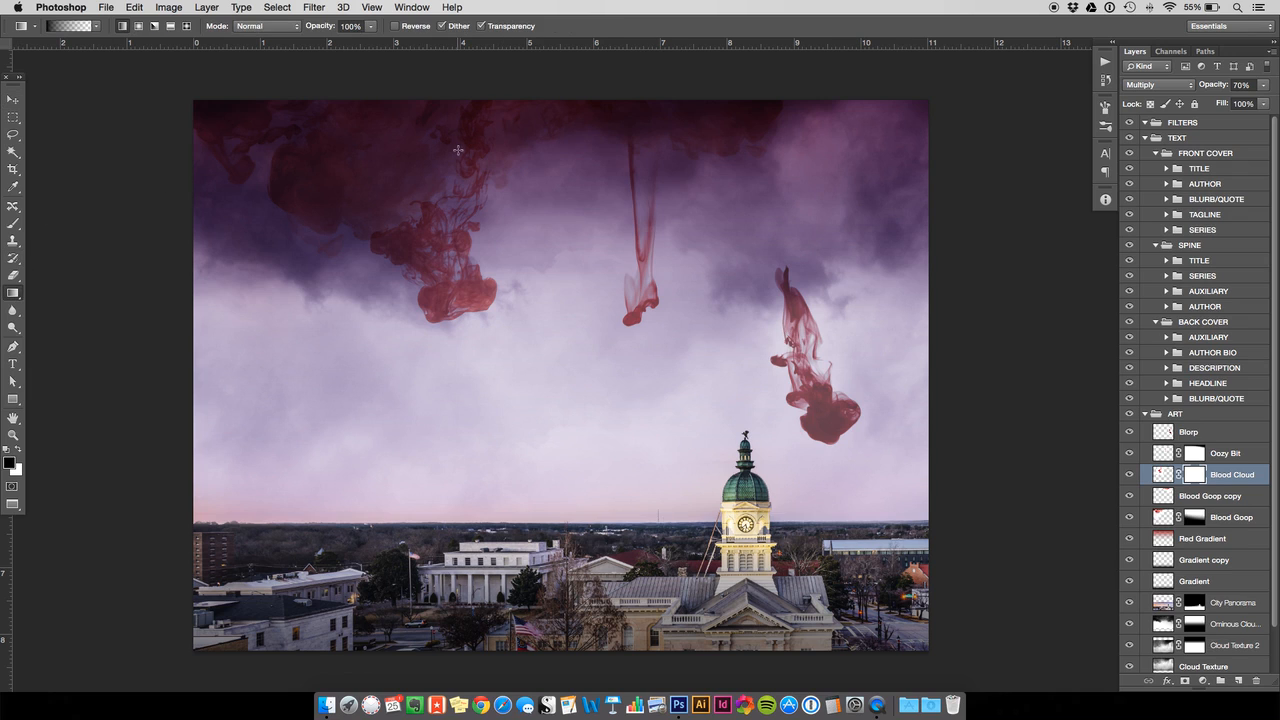
{"action": "scroll", "coordinate": [458, 150], "scroll_direction": "up", "scroll_amount": 2}
{"action": "left_click_drag", "start_coordinate": [498, 161], "coordinate": [490, 208]}
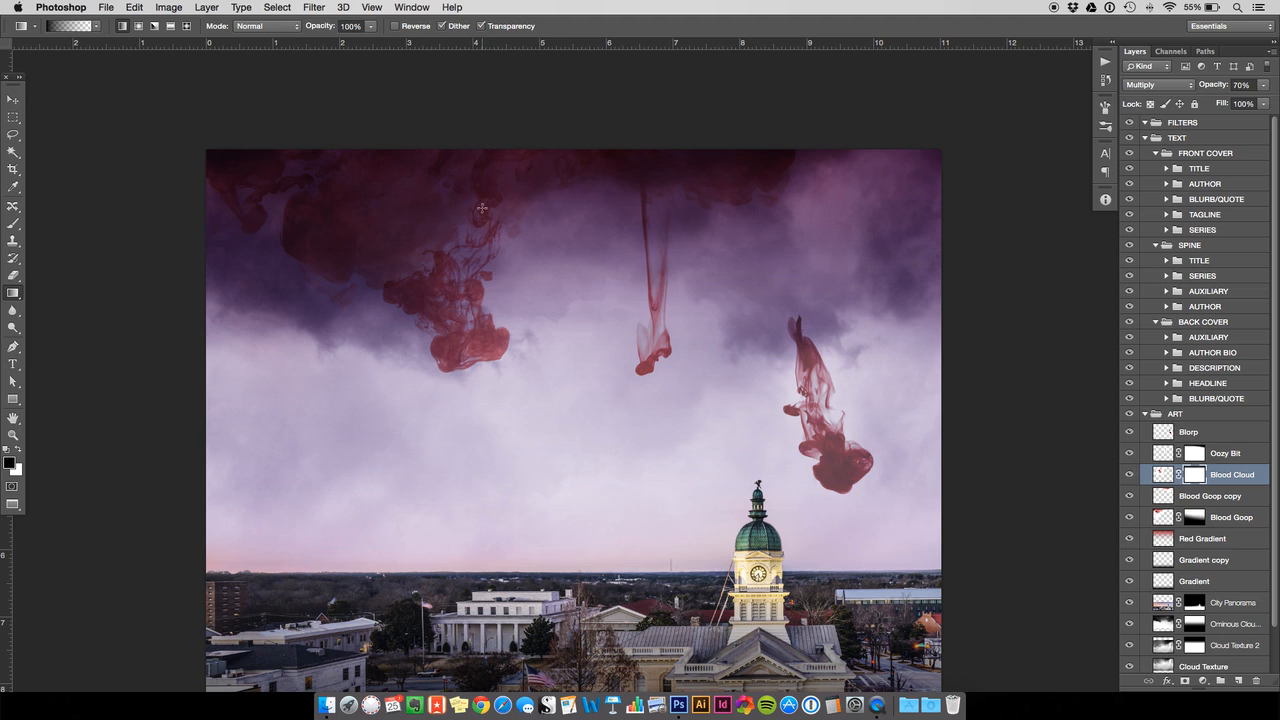
{"action": "left_click_drag", "start_coordinate": [494, 127], "coordinate": [493, 211]}
{"action": "left_click_drag", "start_coordinate": [498, 128], "coordinate": [495, 212]}
{"action": "left_click_drag", "start_coordinate": [485, 129], "coordinate": [489, 216]}
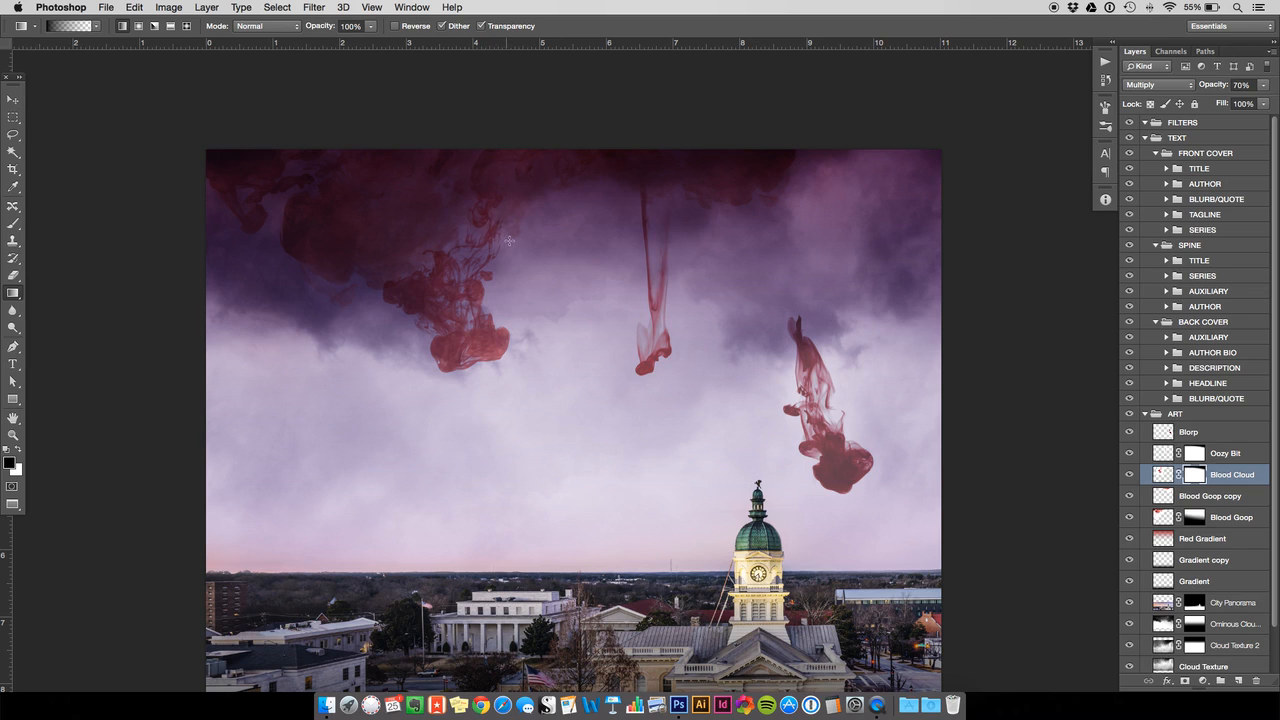
{"action": "left_click", "coordinate": [1130, 475]}
{"action": "left_click", "coordinate": [1130, 475]}
- Flip the Blorp layer horizontally and move it up so it hangs from the cover's top edge above the dome
{"action": "left_click", "coordinate": [1192, 432]}
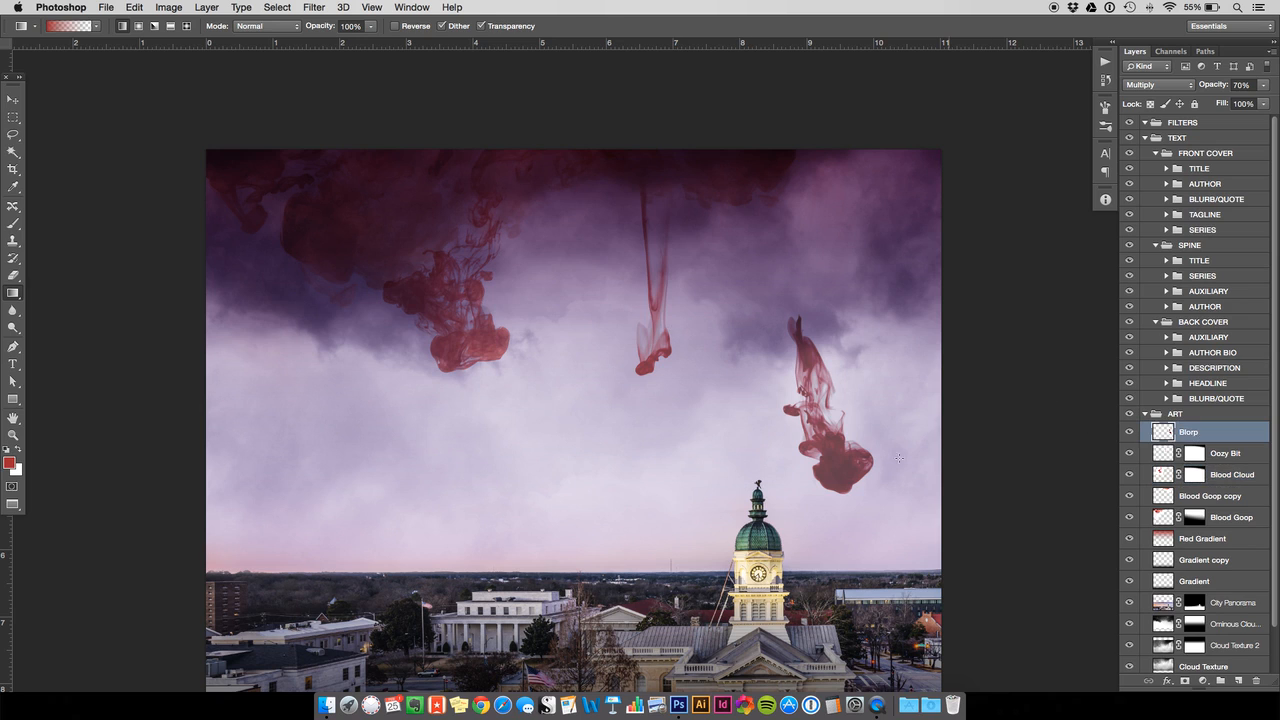
{"action": "key", "text": "v"}
{"action": "left_click_drag", "start_coordinate": [840, 434], "coordinate": [846, 287]}
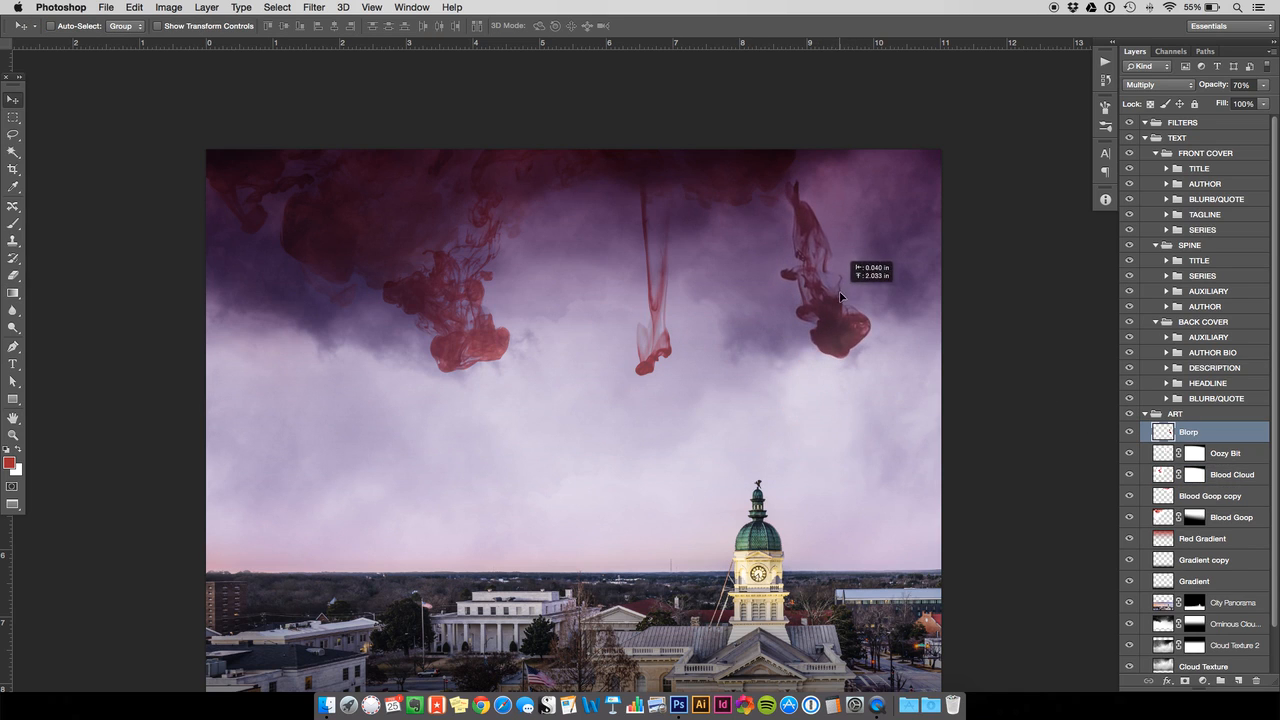
{"action": "left_click", "coordinate": [134, 7]}
{"action": "mouse_move", "coordinate": [257, 302]}
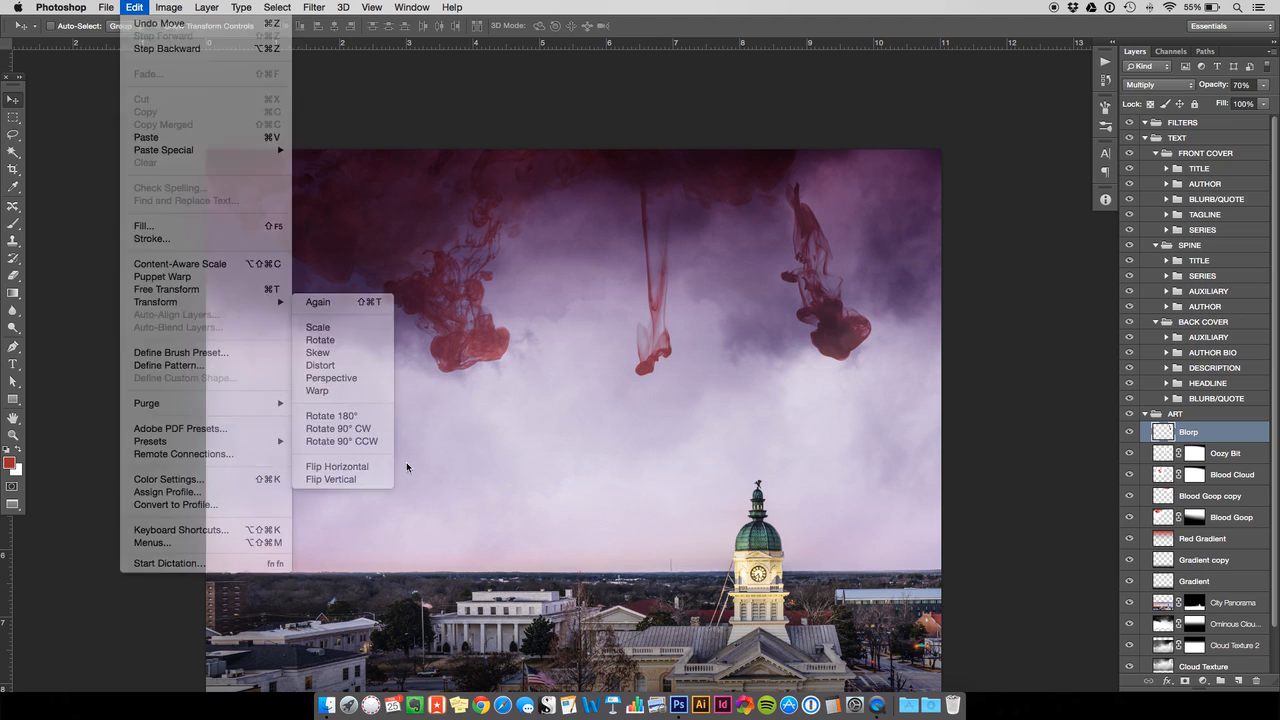
{"action": "left_click", "coordinate": [365, 466]}
{"action": "left_click_drag", "start_coordinate": [889, 313], "coordinate": [899, 275]}
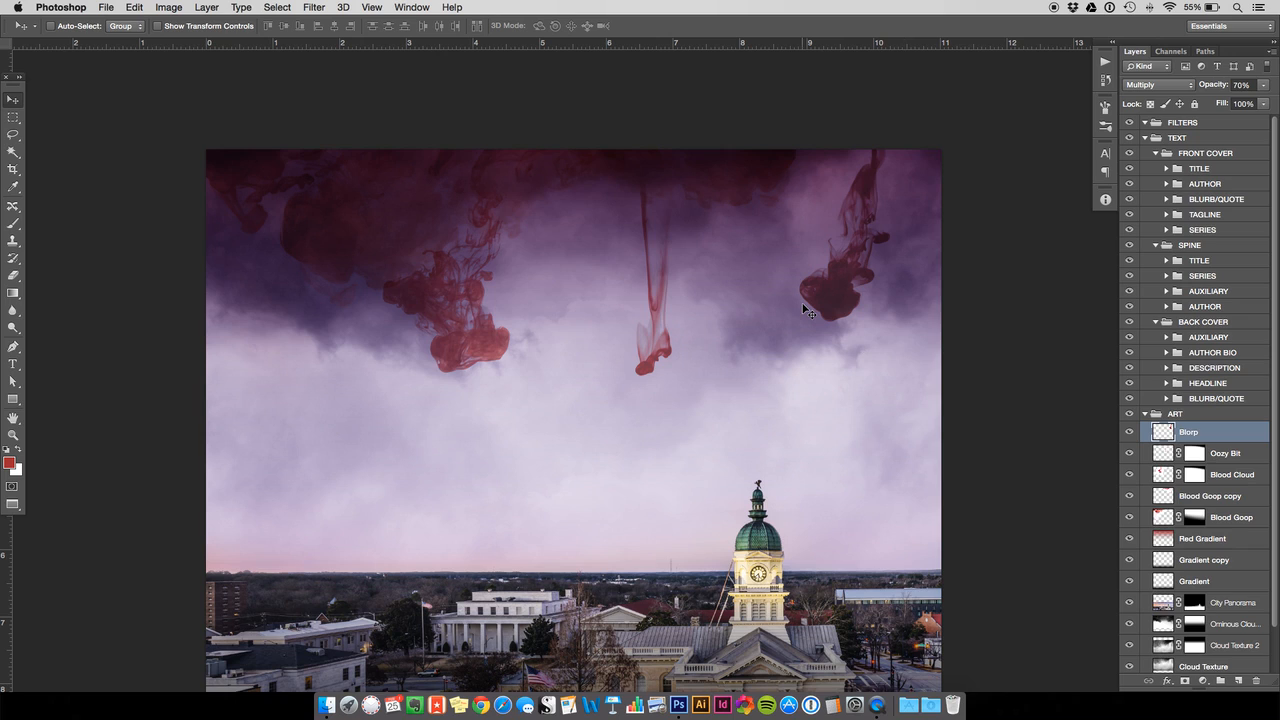
- Show the guides, duplicate the Blood Goop copy layer and move the duplicate over Blorp near the cover's upper-right corner
{"action": "key", "text": "super+semicolon"}
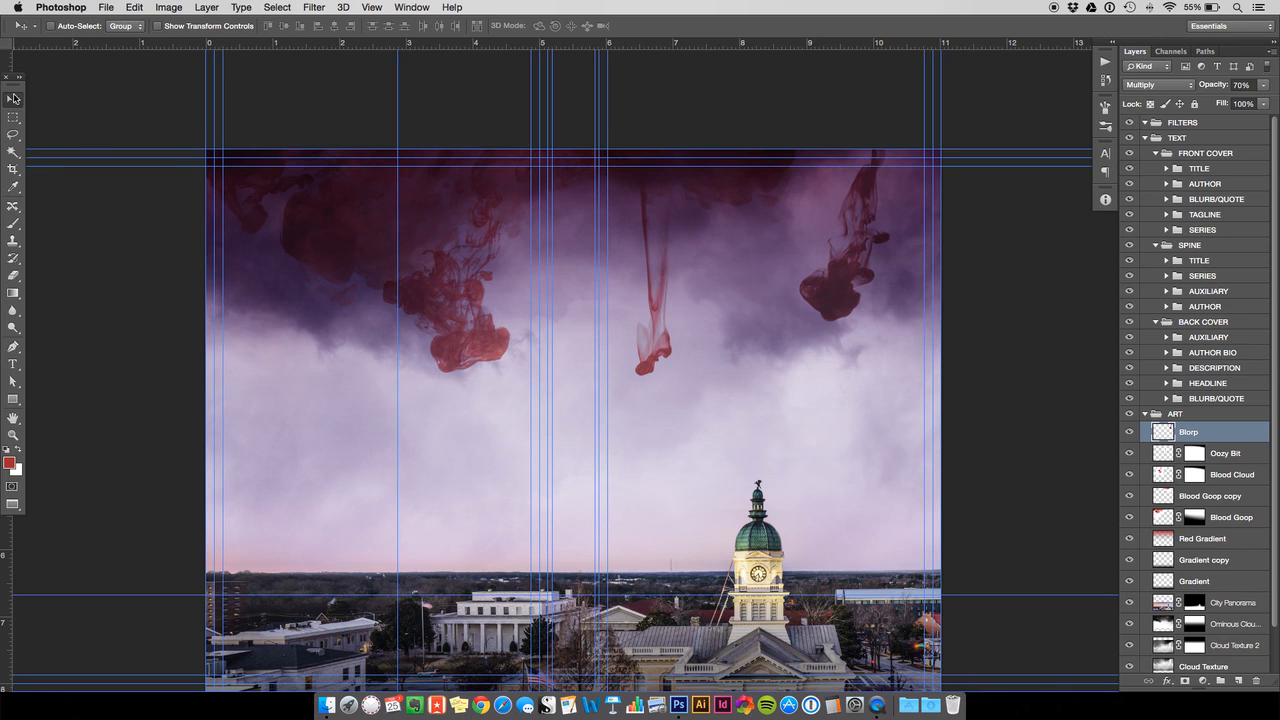
{"action": "left_click", "coordinate": [1229, 500]}
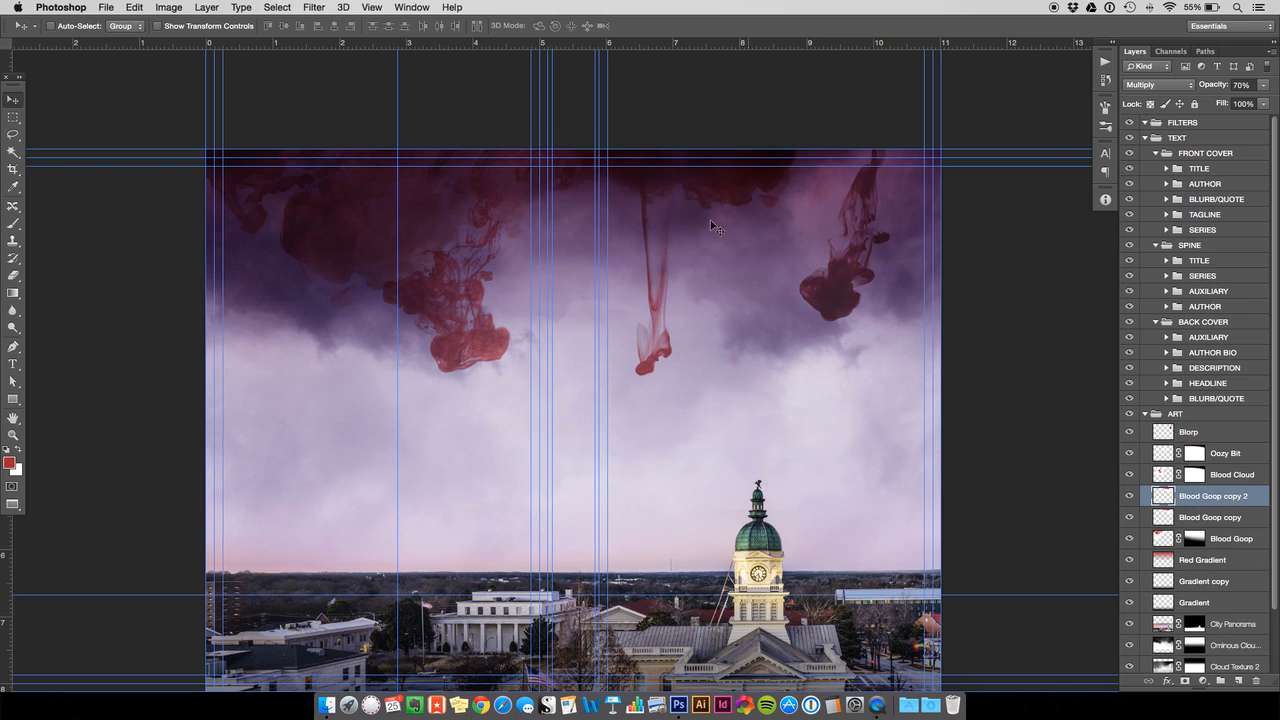
{"action": "left_click_drag", "start_coordinate": [762, 212], "coordinate": [843, 260]}
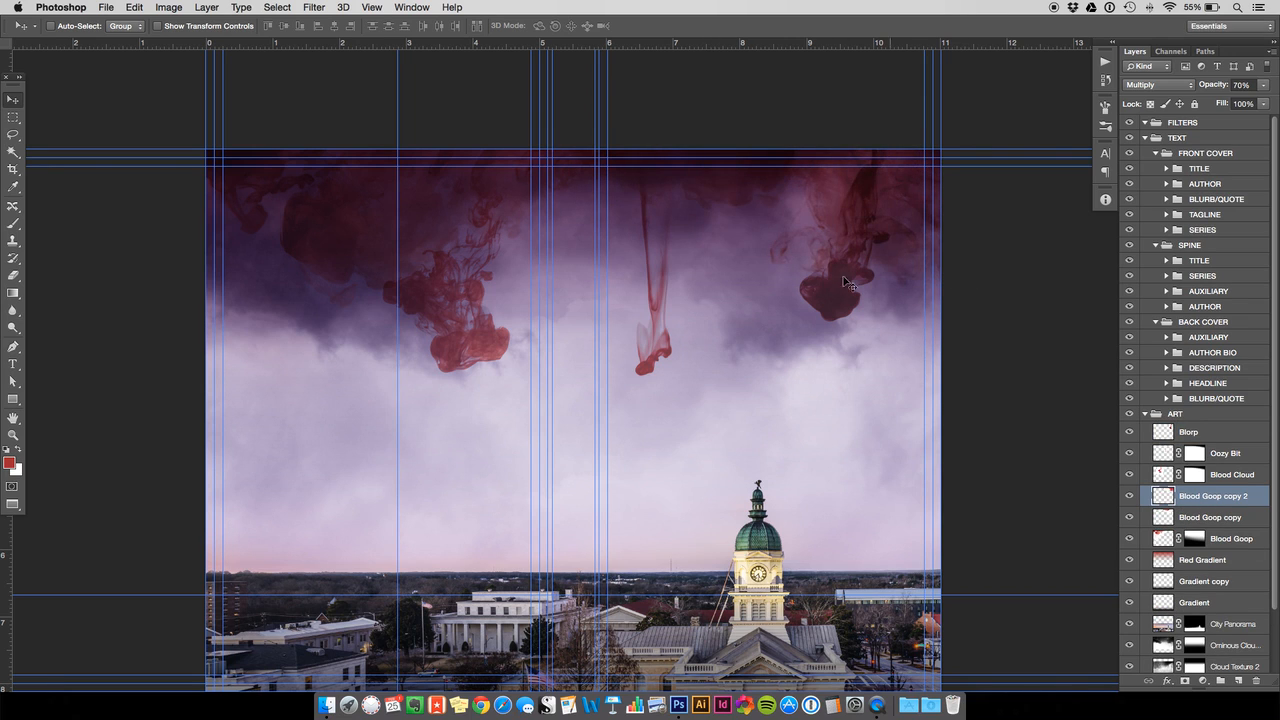
- Transform the Blood Goop copy 2 layer, reposition it in the cover's upper-right corner around Blorp, and hide the guides
{"action": "key", "text": "super+t"}
{"action": "left_click_drag", "start_coordinate": [578, 314], "coordinate": [826, 474]}
{"action": "key", "text": "Return"}
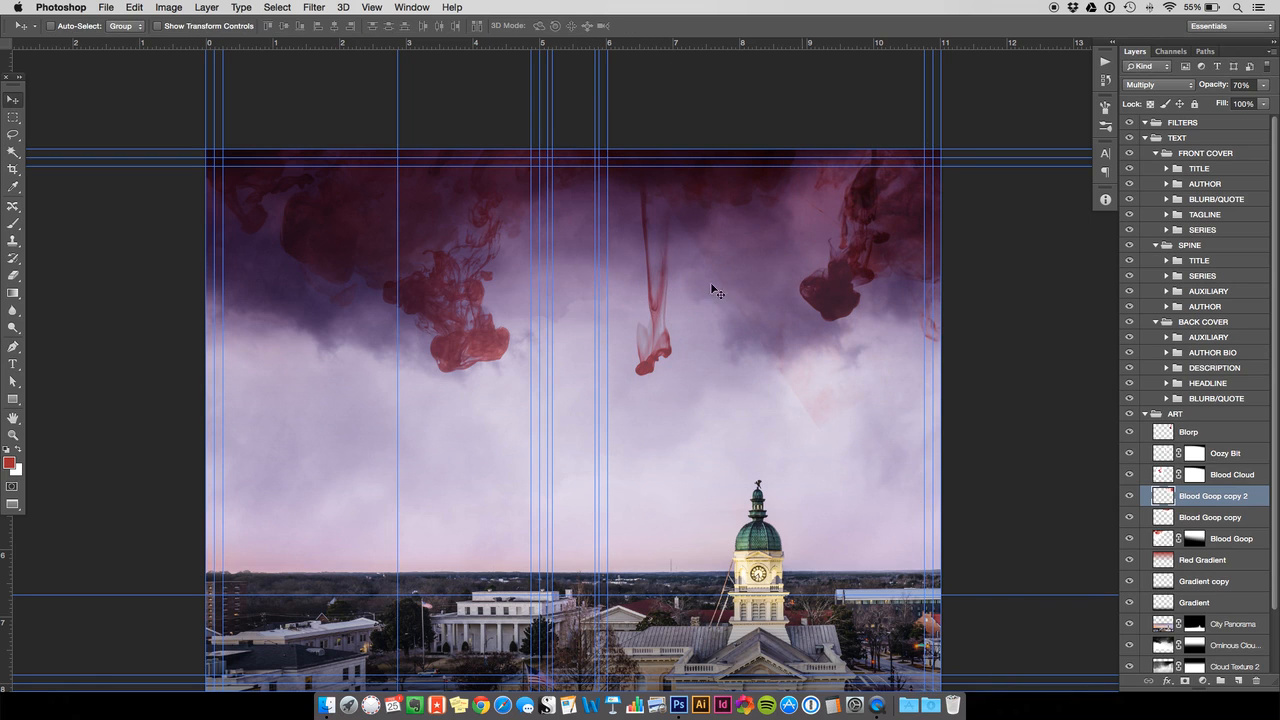
{"action": "left_click_drag", "start_coordinate": [897, 306], "coordinate": [852, 244]}
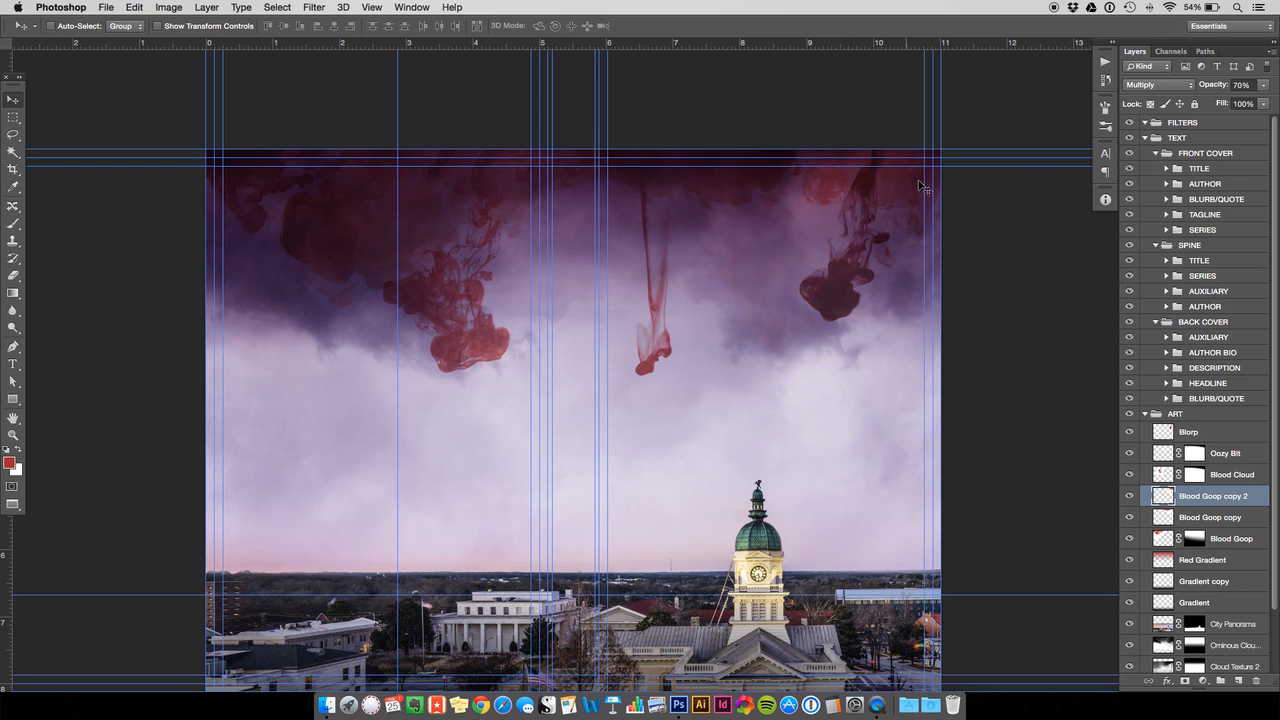
{"action": "key", "text": "super+semicolon"}
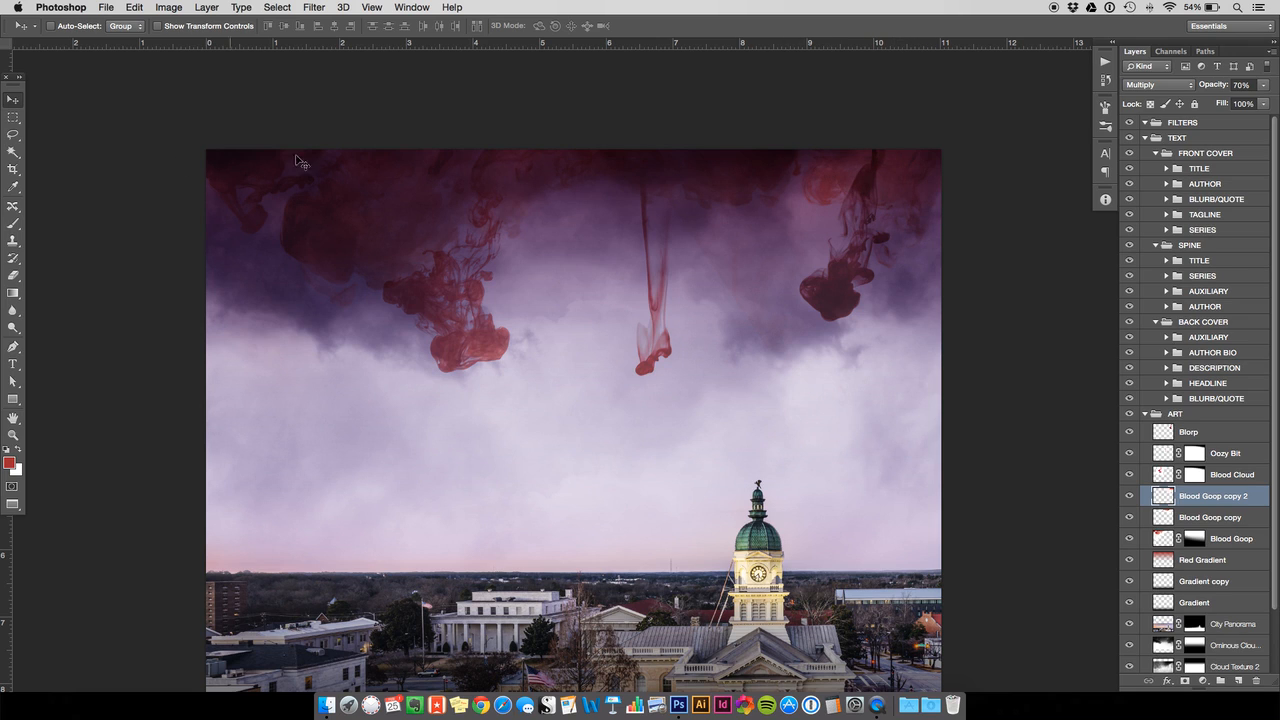
- Mask Blood Goop copy 2, blend its edges into the sky with black-to-transparent gradients, and nudge the layer slightly upward
{"action": "left_click", "coordinate": [1186, 683]}
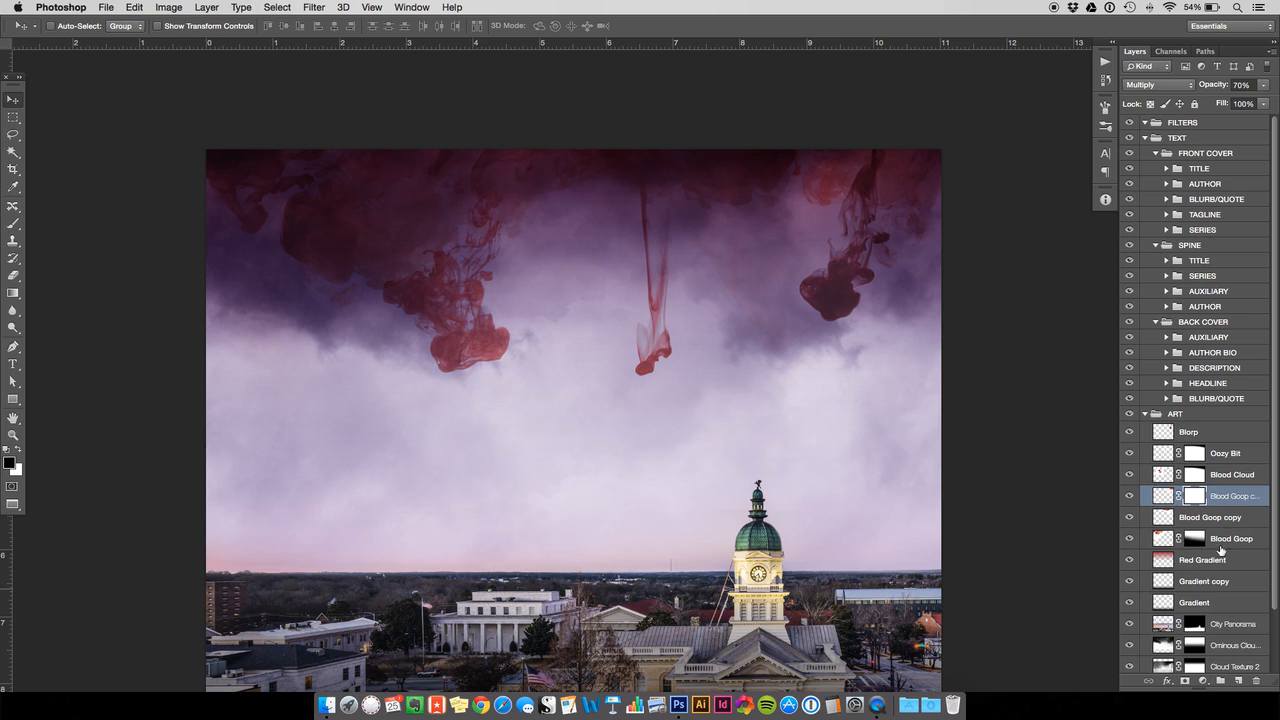
{"action": "left_click", "coordinate": [13, 293]}
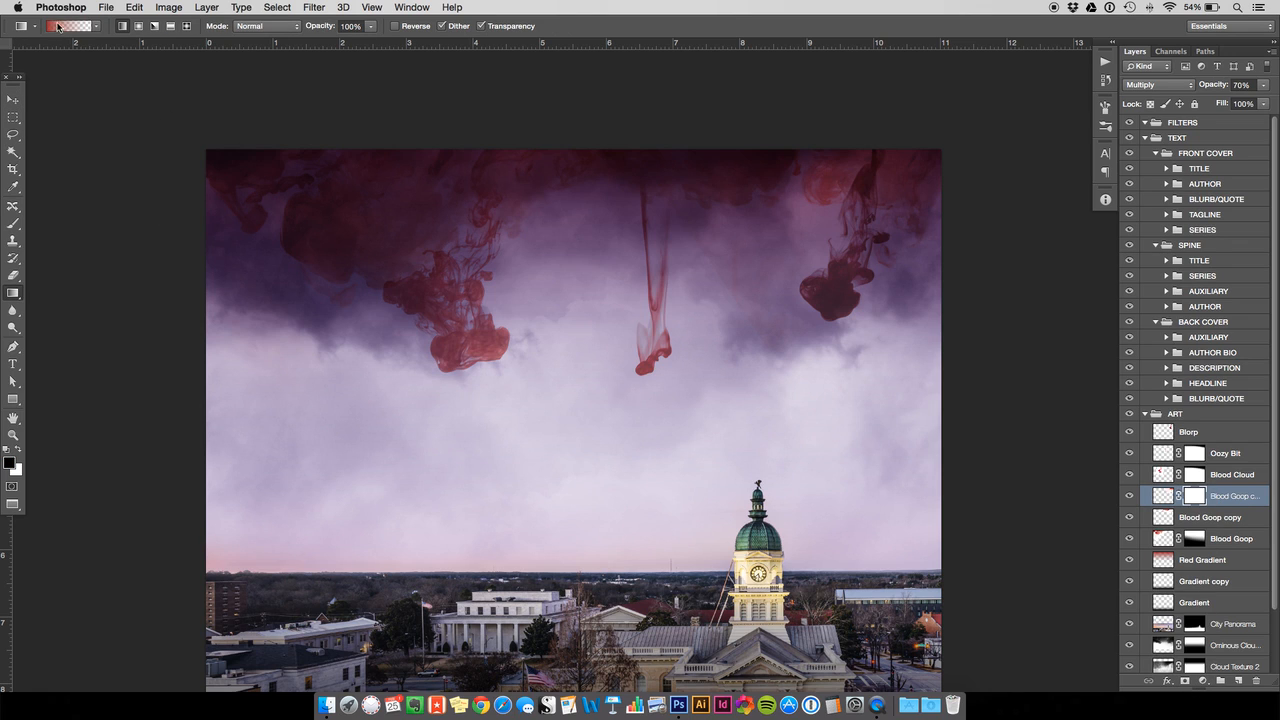
{"action": "left_click", "coordinate": [11, 463]}
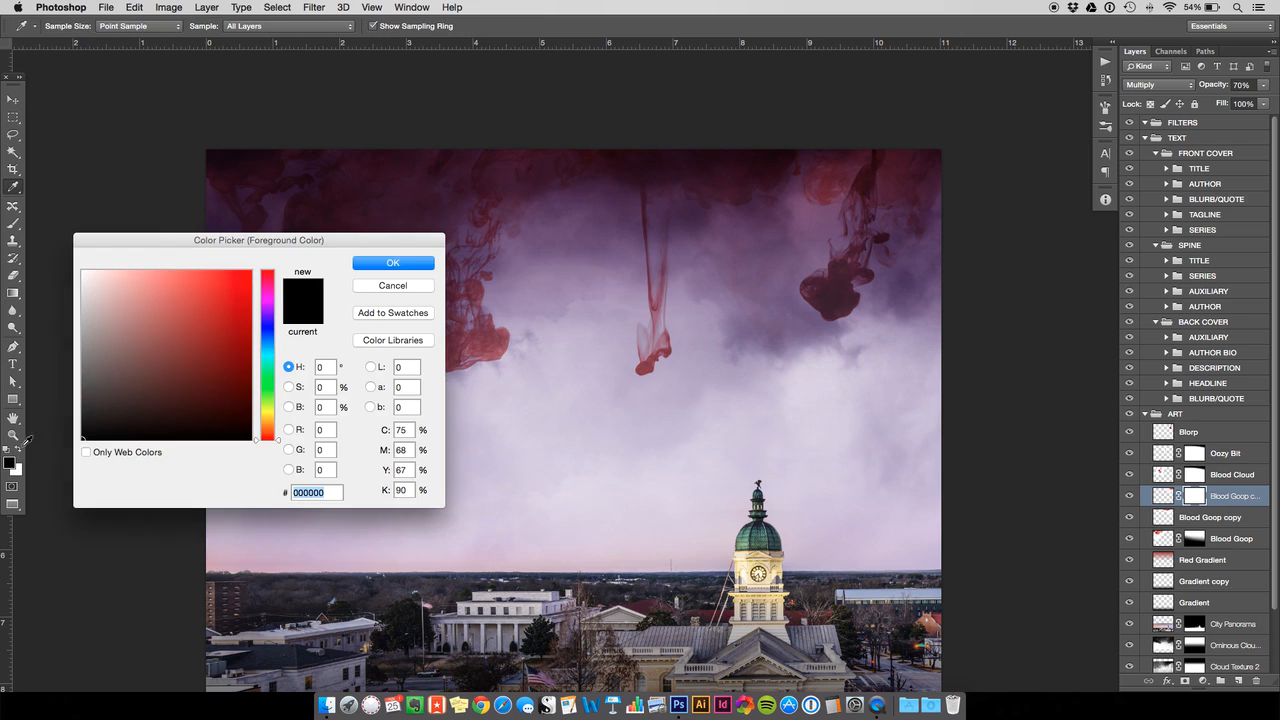
{"action": "left_click", "coordinate": [392, 263]}
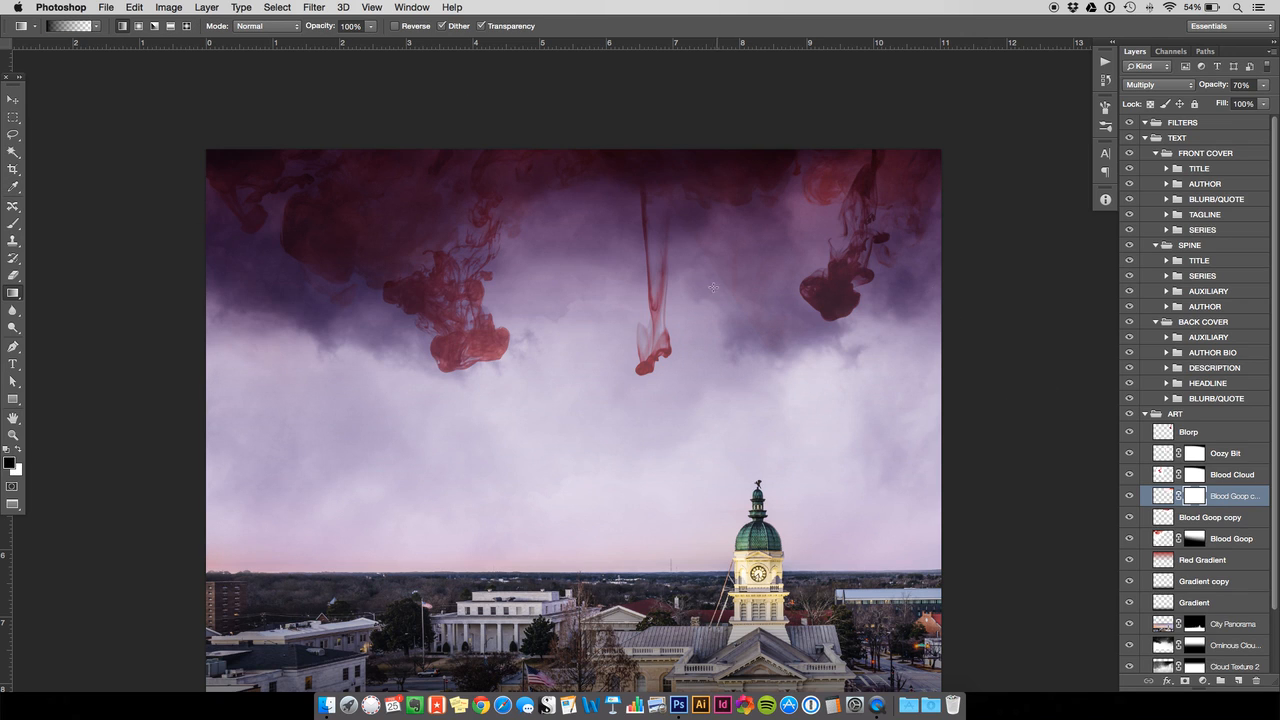
{"action": "left_click_drag", "start_coordinate": [742, 275], "coordinate": [801, 235]}
{"action": "left_click_drag", "start_coordinate": [803, 295], "coordinate": [803, 255]}
{"action": "left_click", "coordinate": [12, 99]}
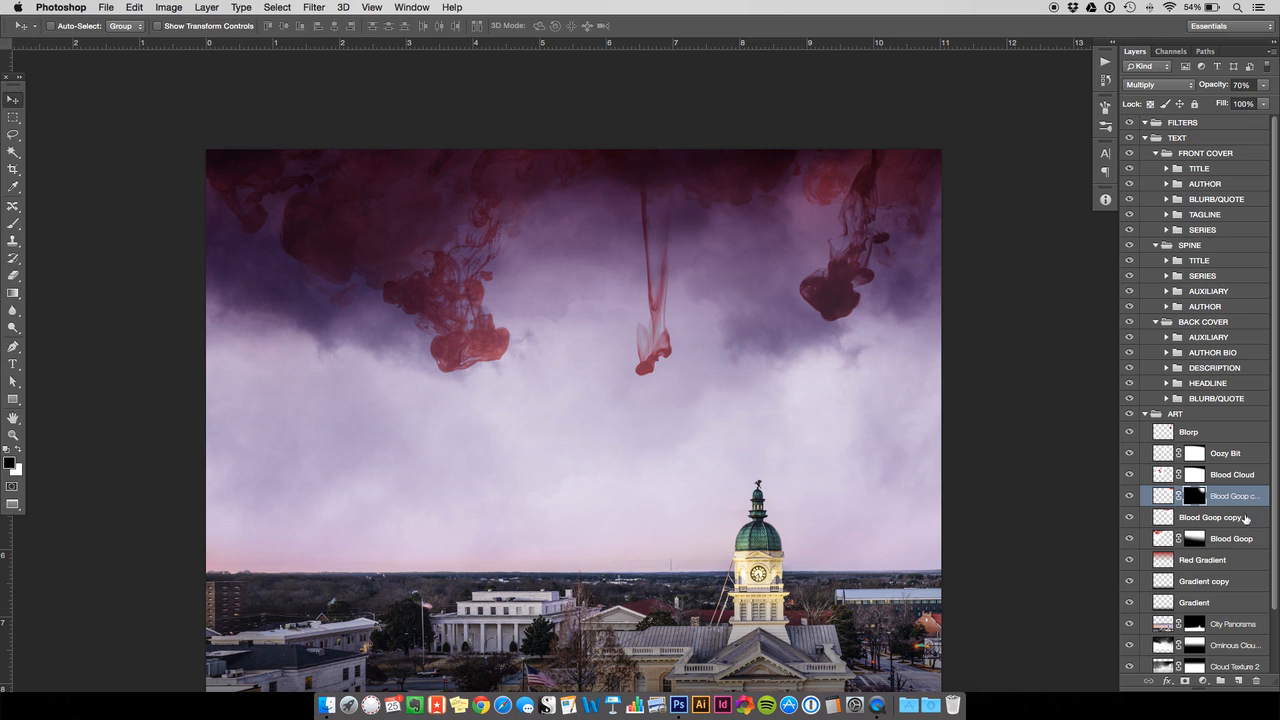
{"action": "left_click", "coordinate": [1162, 496]}
{"action": "left_click_drag", "start_coordinate": [912, 213], "coordinate": [916, 199]}
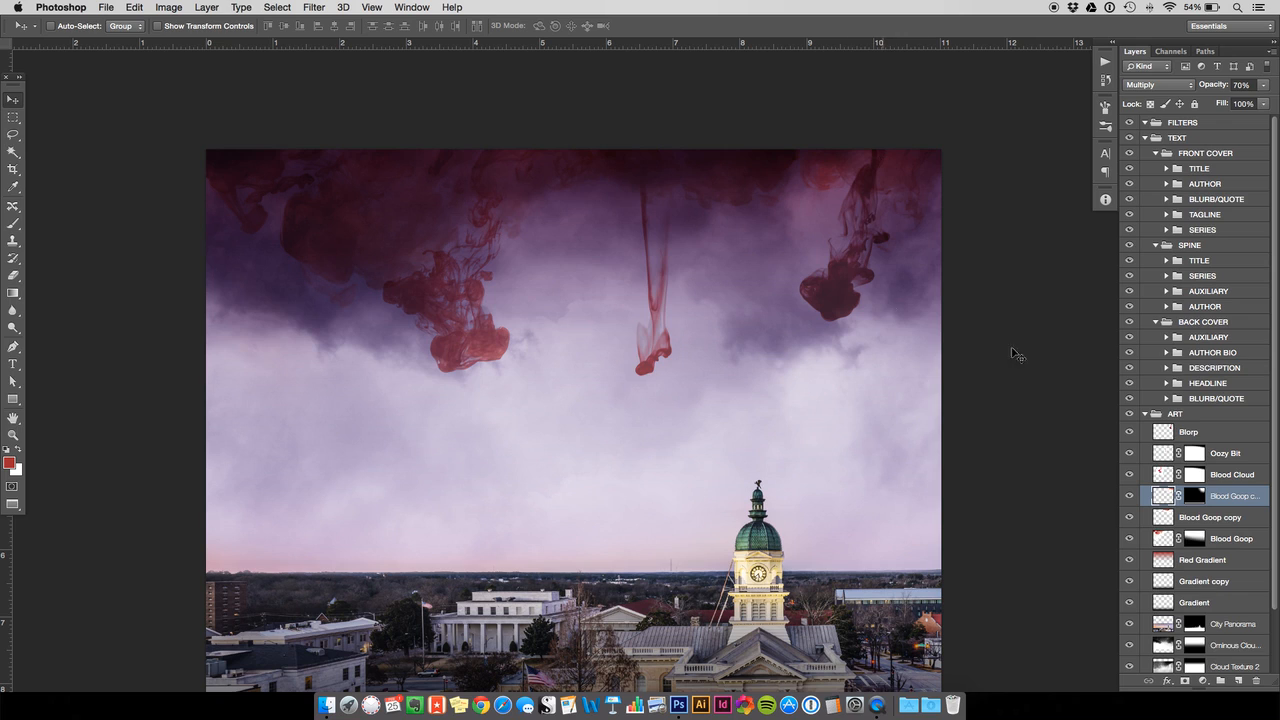
- Add a layer mask to Blorp and fade its upper end at the cover's top edge with black-to-transparent gradients
{"action": "left_click", "coordinate": [1190, 435]}
{"action": "left_click", "coordinate": [1186, 681]}
{"action": "key", "text": "g"}
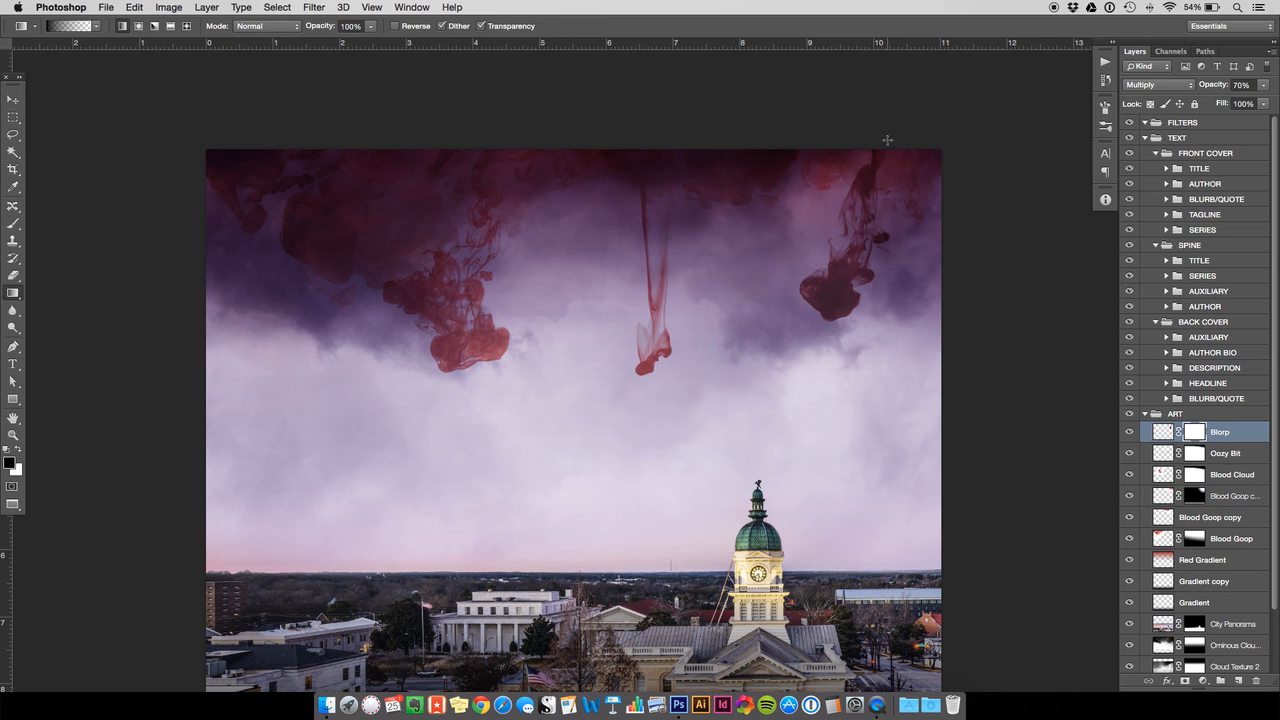
{"action": "left_click_drag", "start_coordinate": [880, 182], "coordinate": [881, 184]}
{"action": "mouse_move", "coordinate": [906, 106]}
{"action": "left_mouse_down"}
{"action": "mouse_move", "coordinate": [872, 175]}
{"action": "mouse_move", "coordinate": [882, 229]}
{"action": "left_mouse_up"}
{"action": "left_click", "coordinate": [11, 101]}
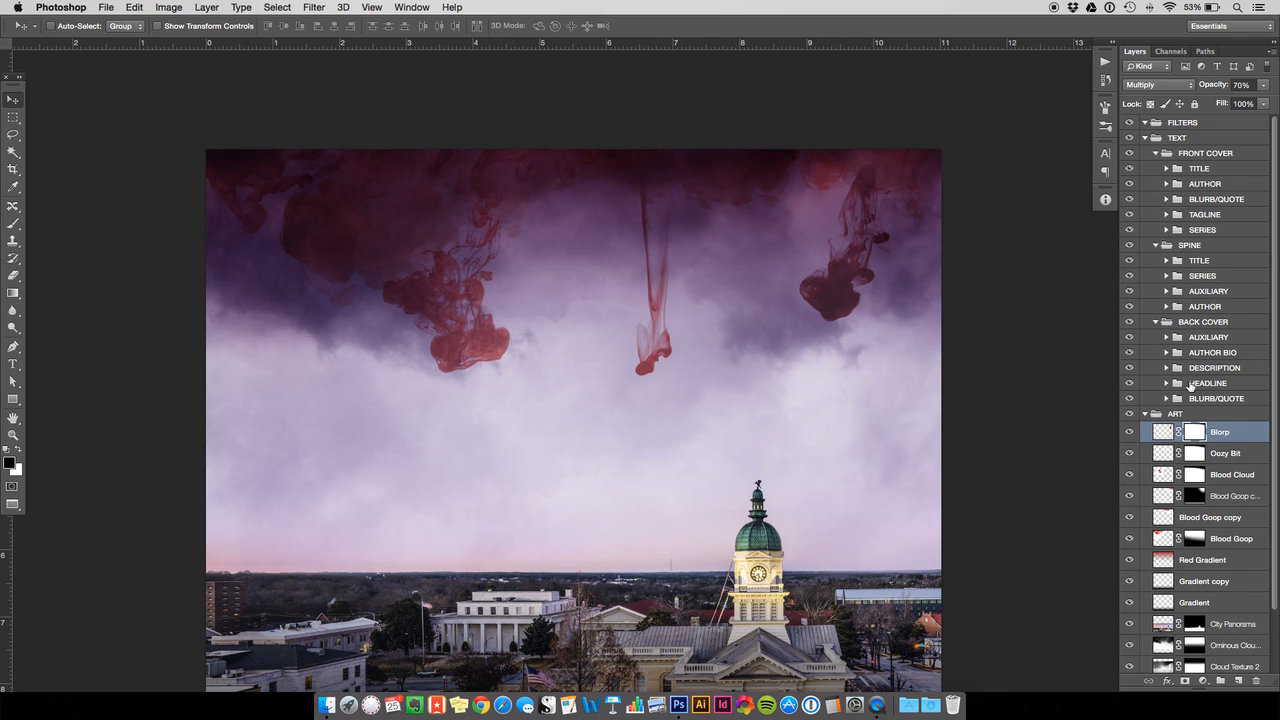
- Create a layer named Gradient above Blorp and draw a black-to-transparent gradient downward from above the cover's top edge
{"action": "key", "text": "super+shift+n"}
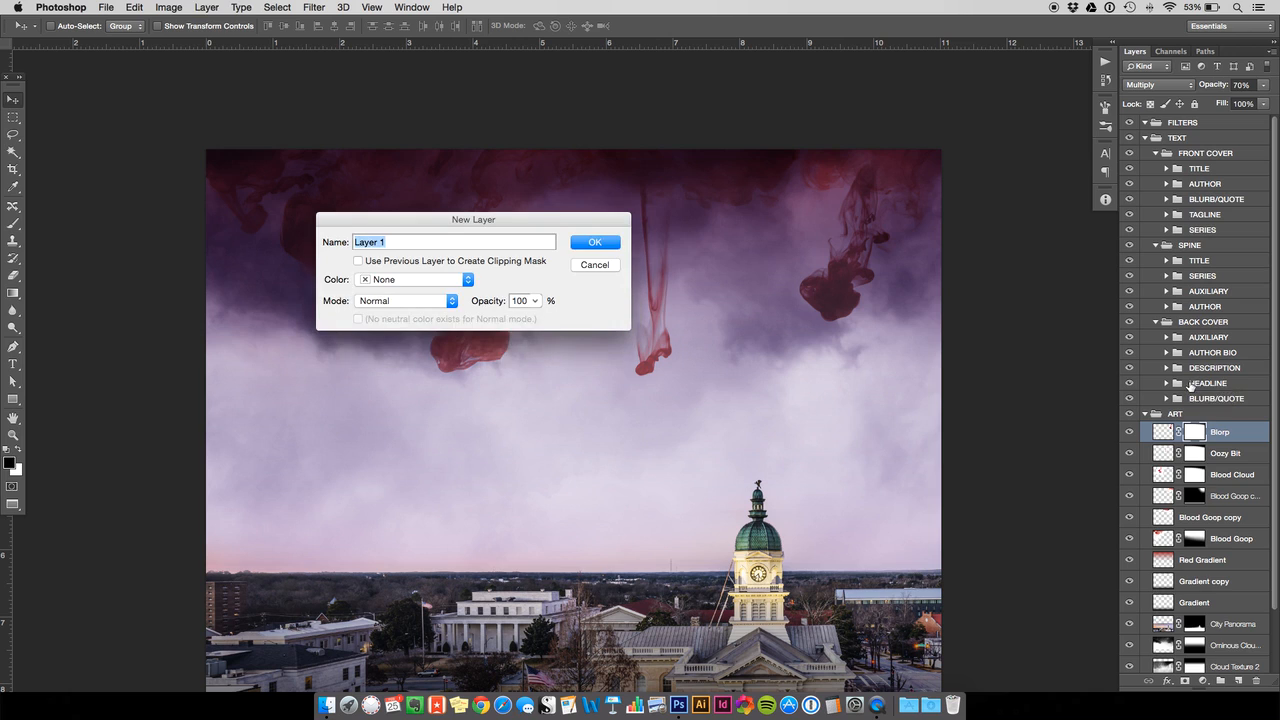
{"action": "type", "text": "Gradient"}
{"action": "key", "text": "Return"}
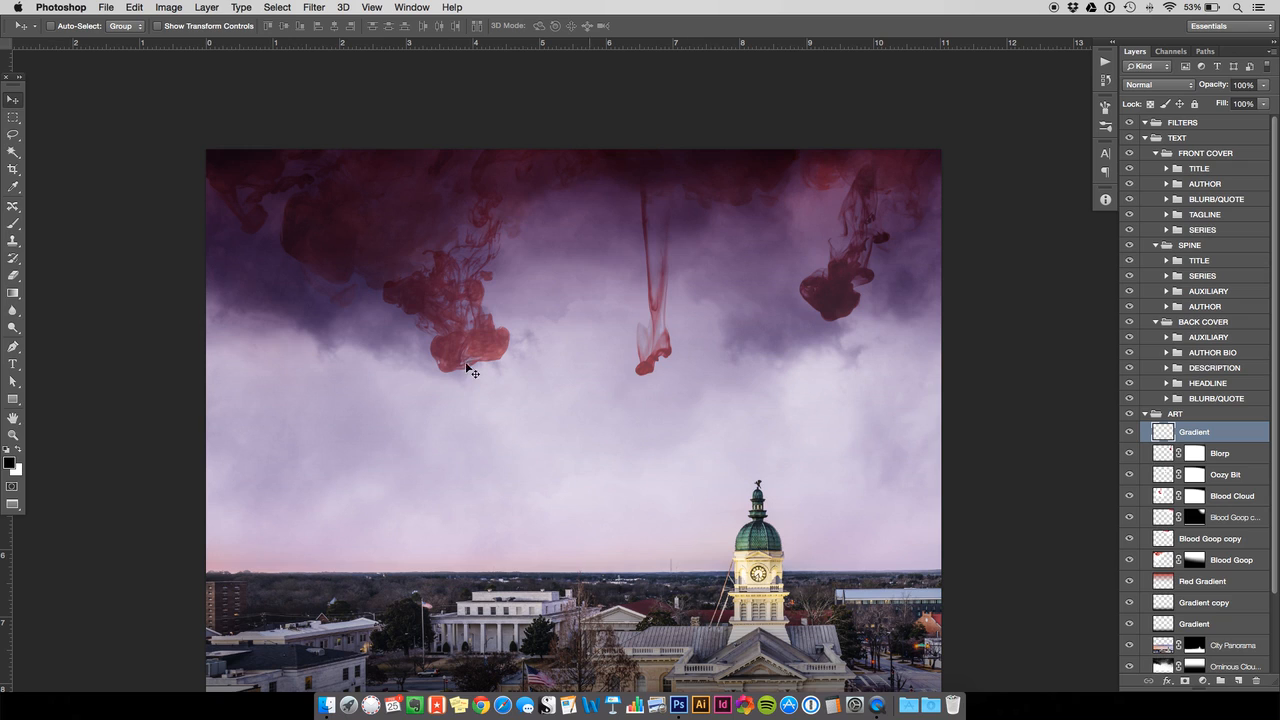
{"action": "left_click", "coordinate": [13, 292]}
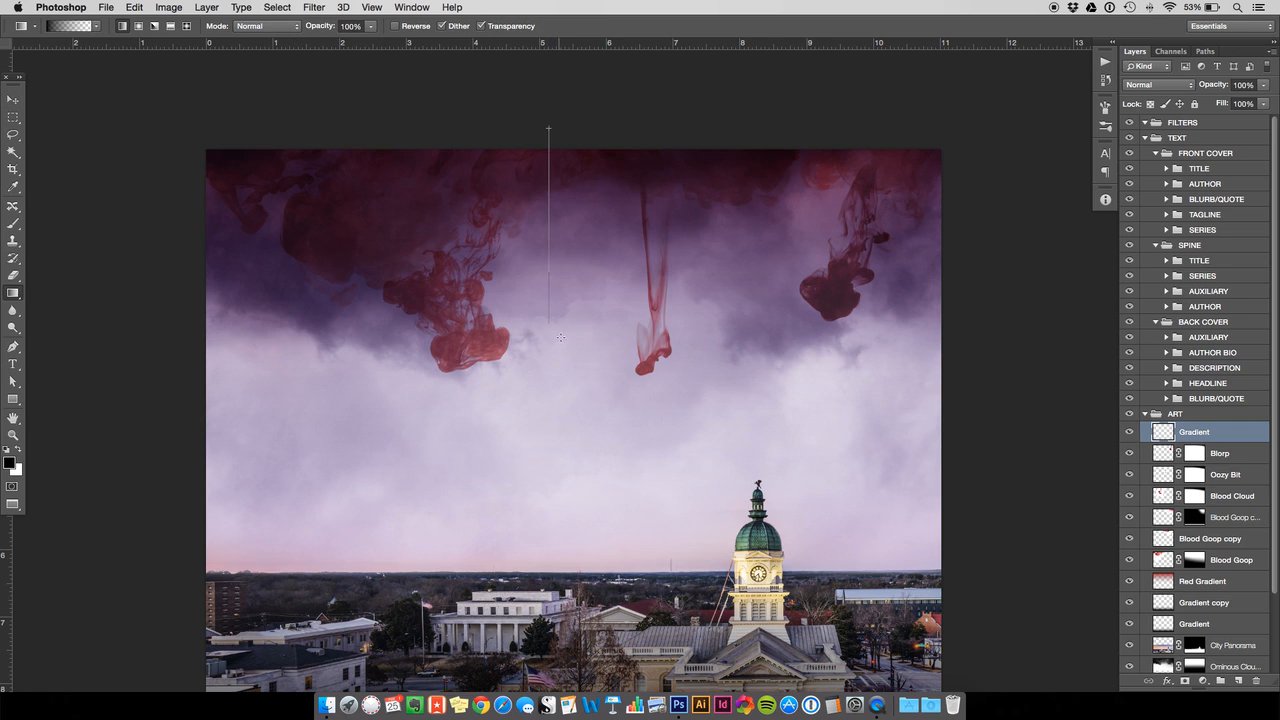
{"action": "left_click_drag", "start_coordinate": [560, 337], "coordinate": [561, 340]}
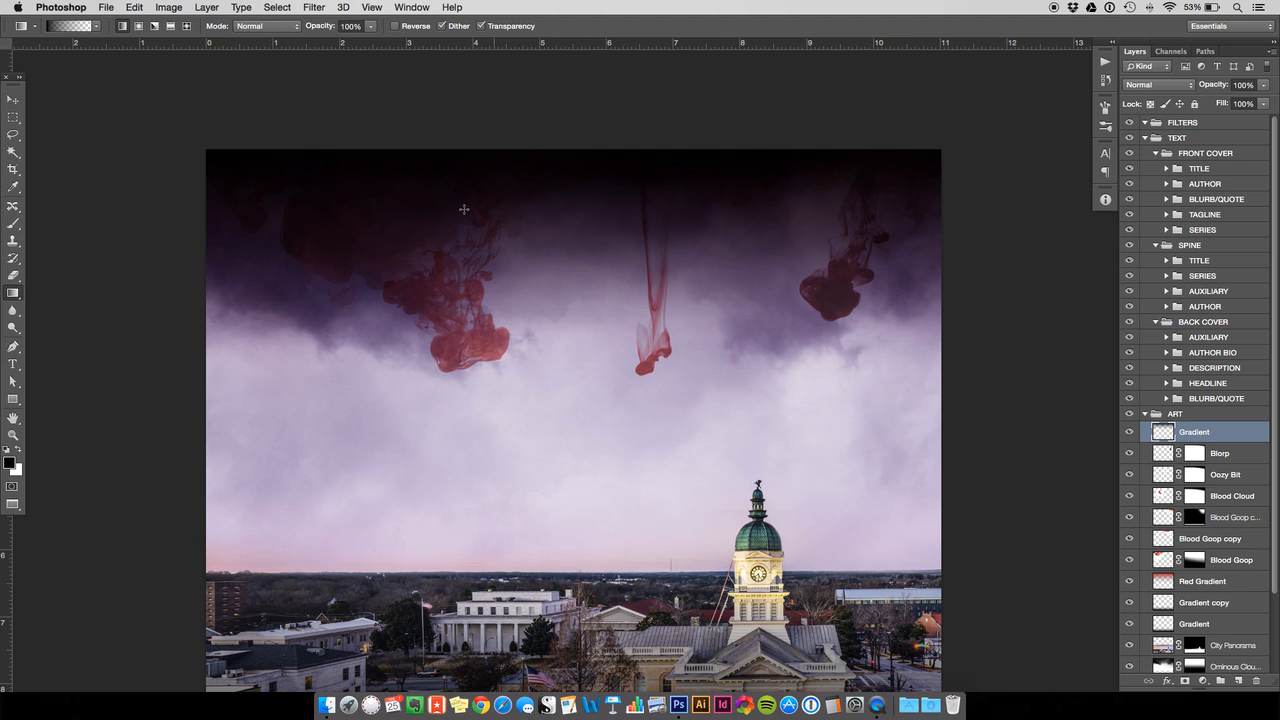
{"action": "left_click", "coordinate": [15, 102]}
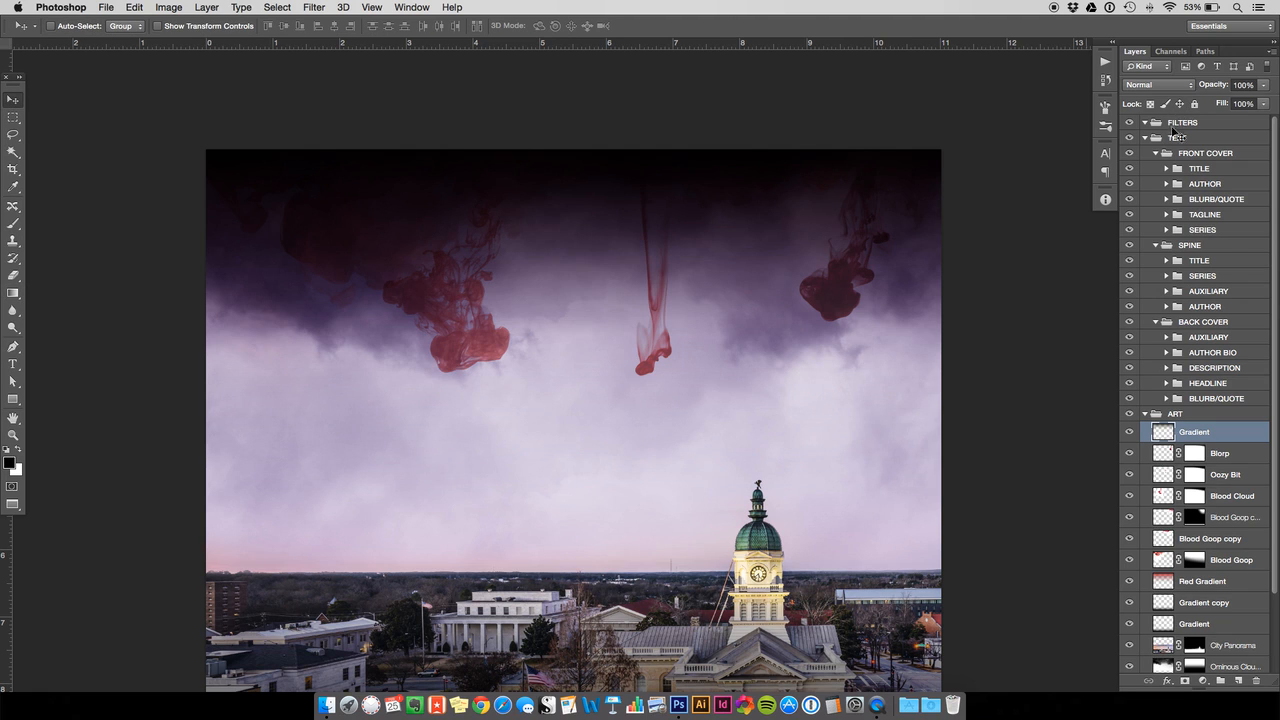
- Set the new Gradient layer's blend mode to Multiply and move it upward so it mainly darkens the top of the sky
{"action": "left_click", "coordinate": [1166, 86]}
{"action": "left_click", "coordinate": [1143, 123]}
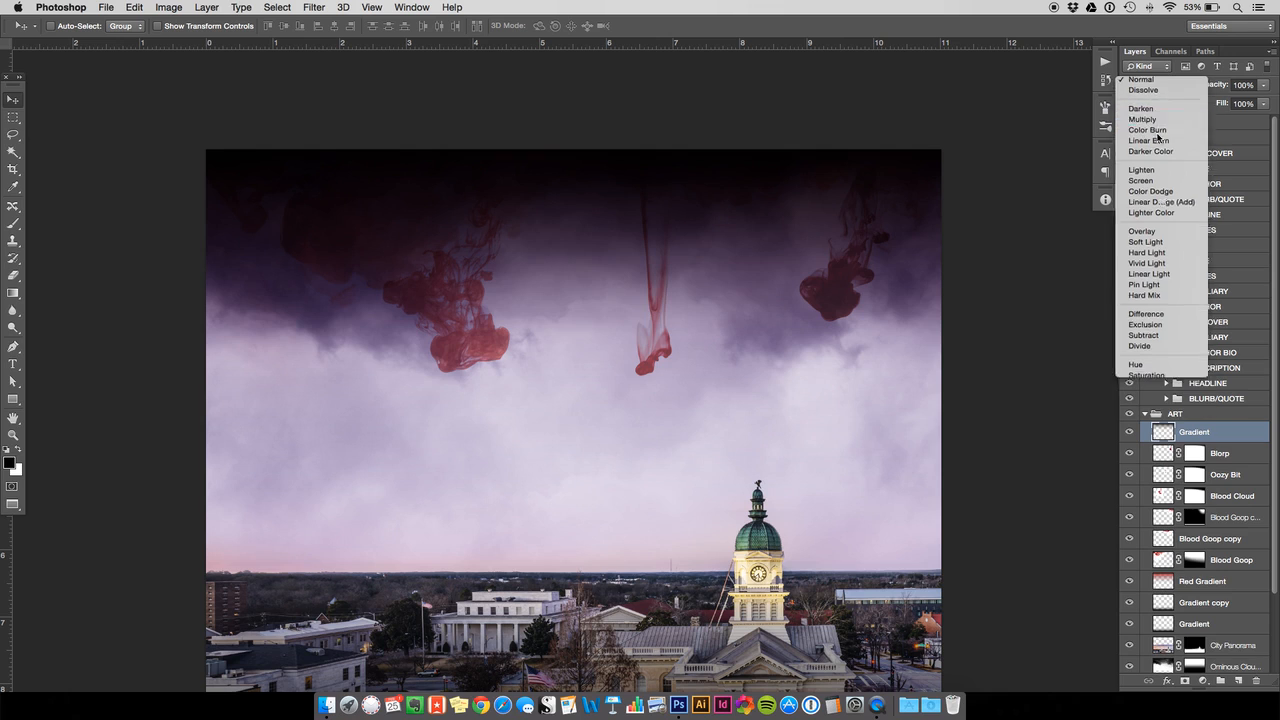
{"action": "left_click_drag", "start_coordinate": [741, 304], "coordinate": [730, 222]}
{"action": "key", "text": "ctrl+t"}
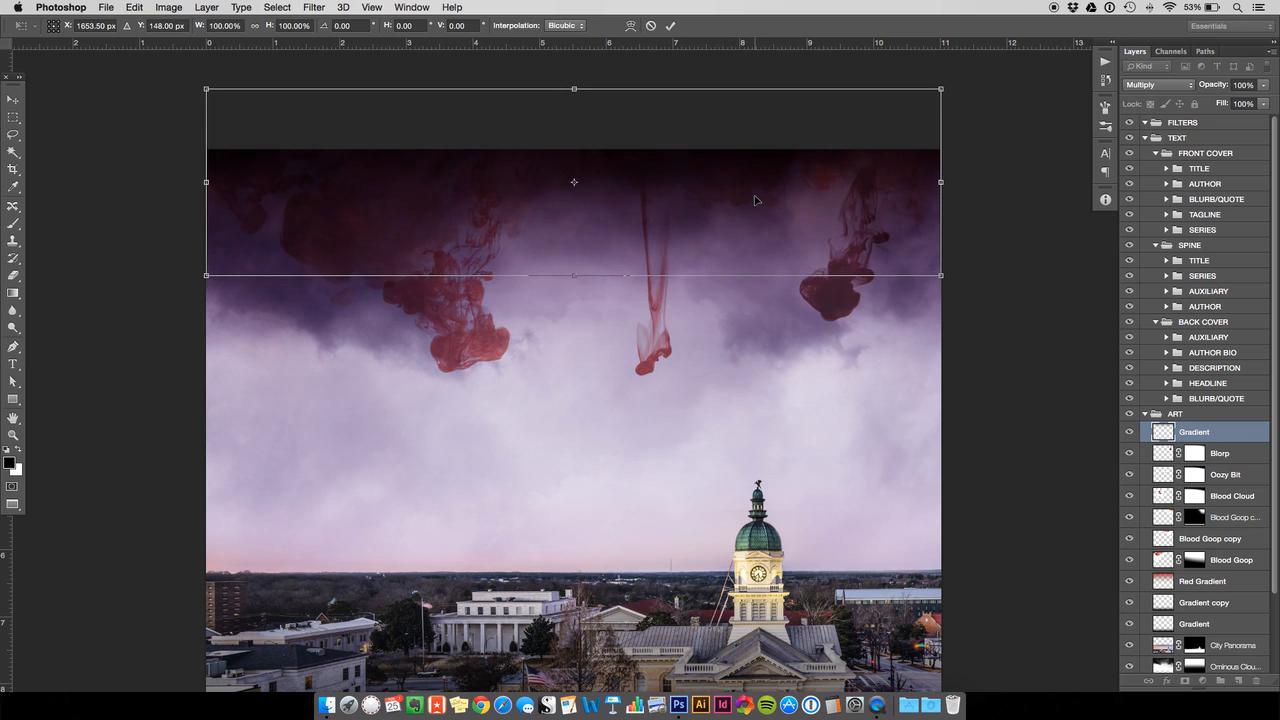
{"action": "key", "text": "Return"}
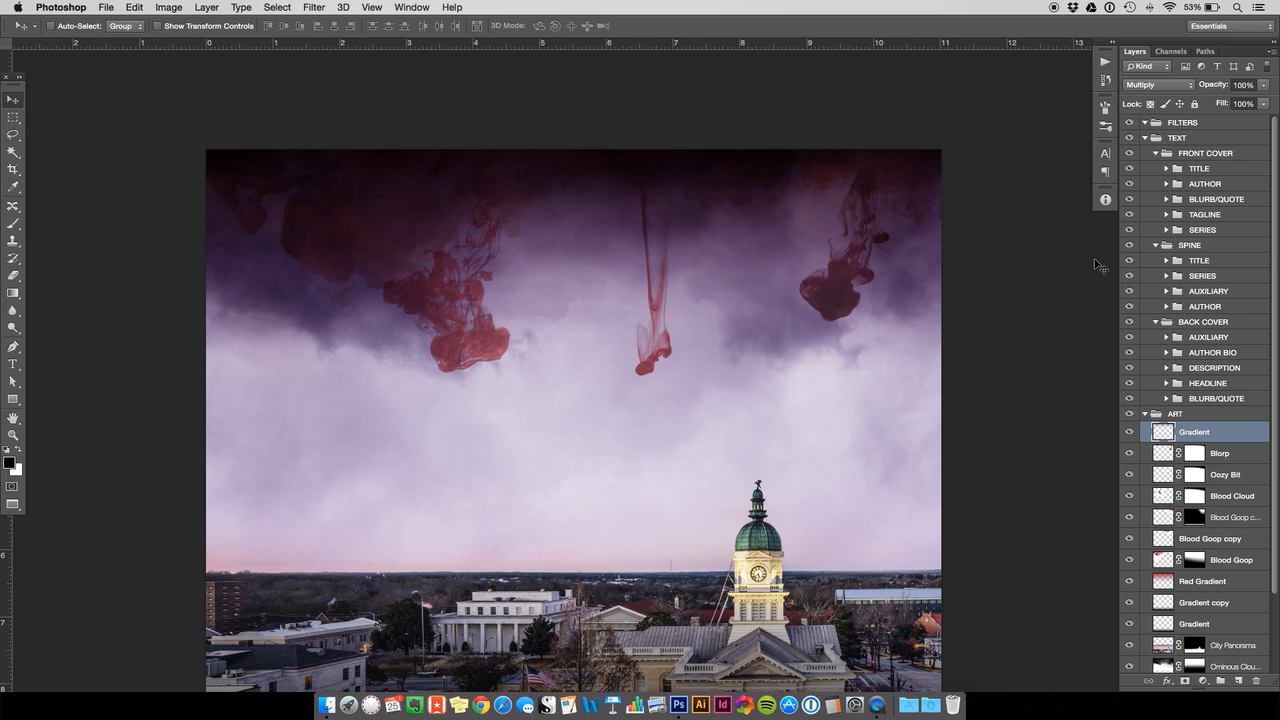
- Duplicate the Gradient layer and set the duplicate's blend mode to Soft Light
{"action": "key", "text": "super+j"}
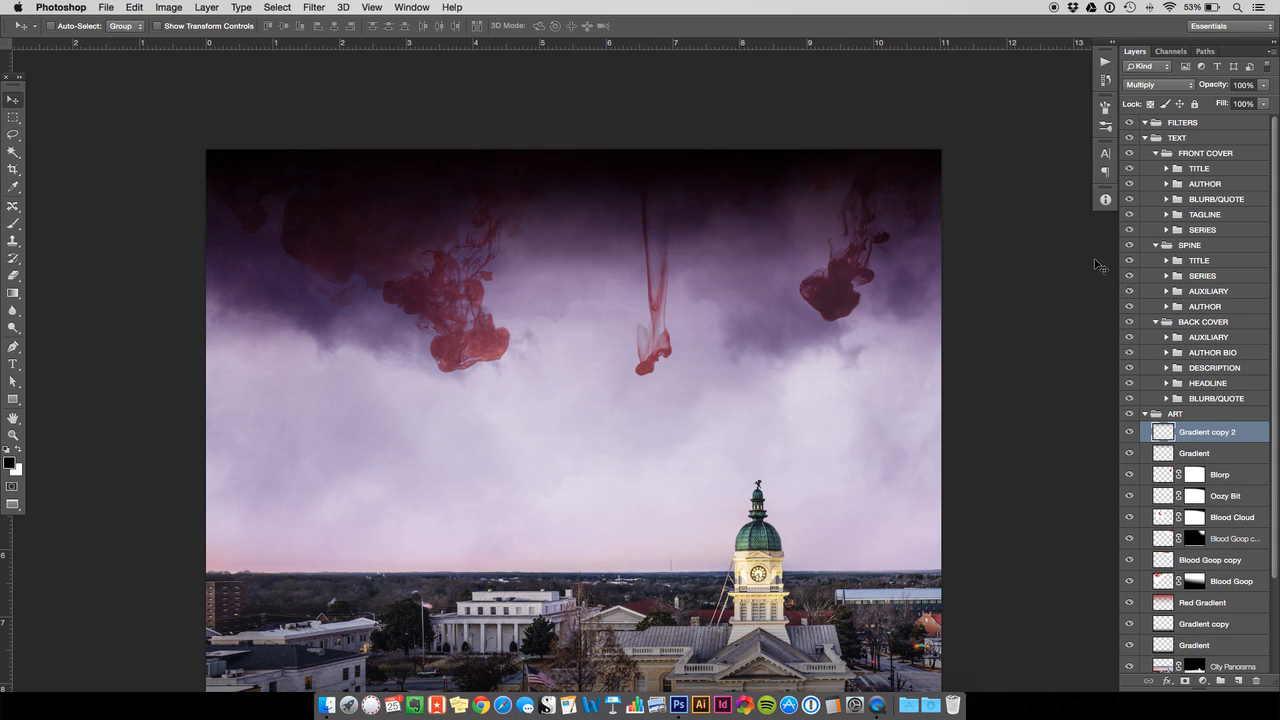
{"action": "left_click", "coordinate": [1180, 86]}
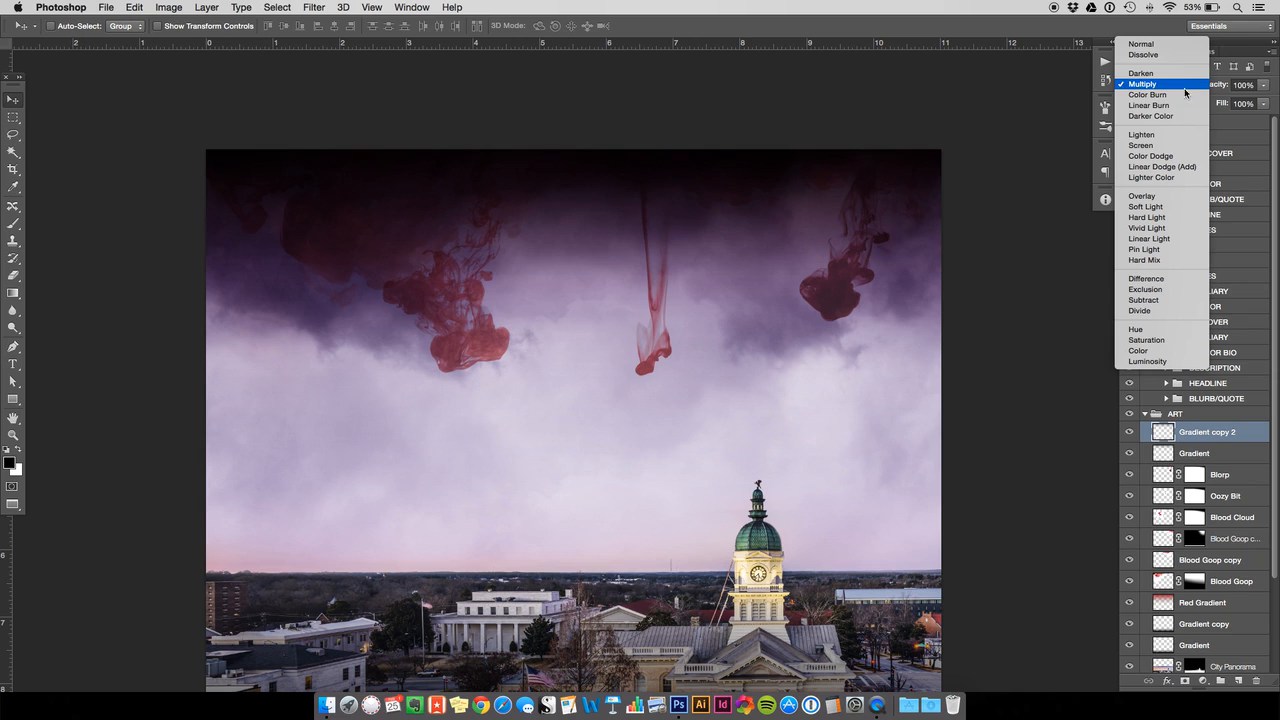
{"action": "left_click", "coordinate": [1127, 206]}
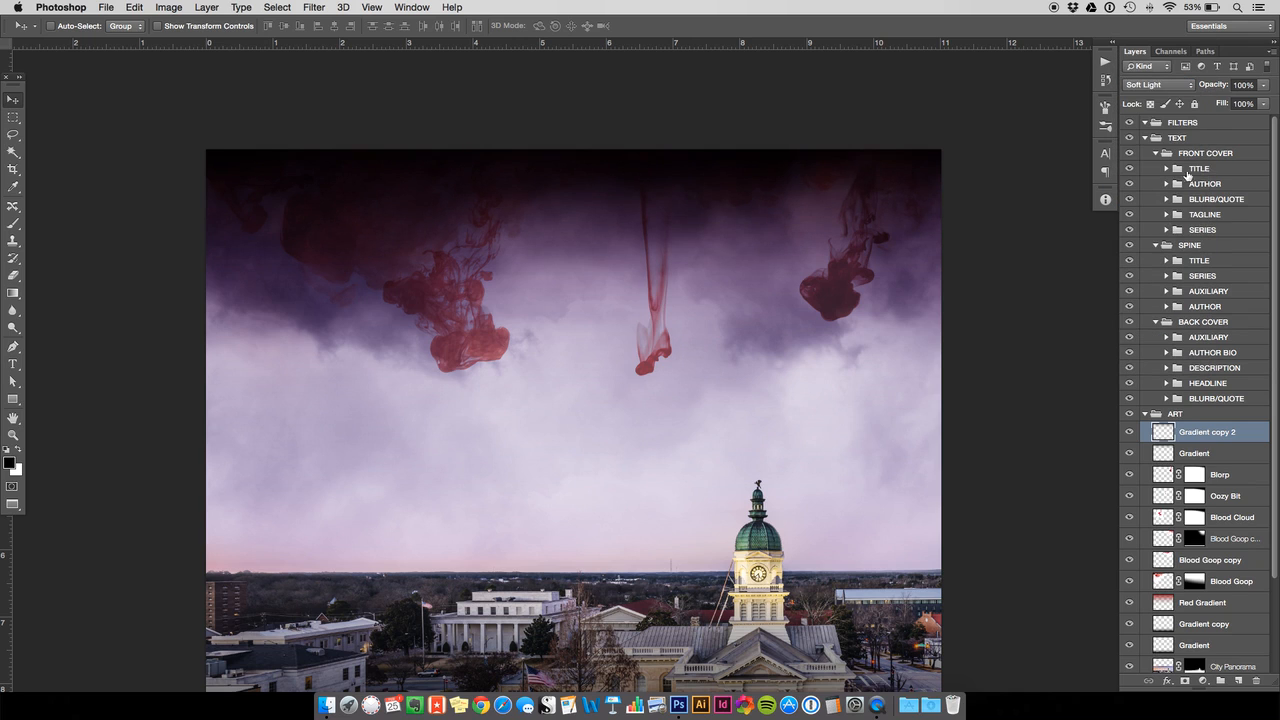
- Stretch the Soft Light gradient downward to 174.70% height, and transform it again to pull it back up toward the cover's top
{"action": "key", "text": "super+t"}
{"action": "left_click_drag", "start_coordinate": [578, 298], "coordinate": [598, 418]}
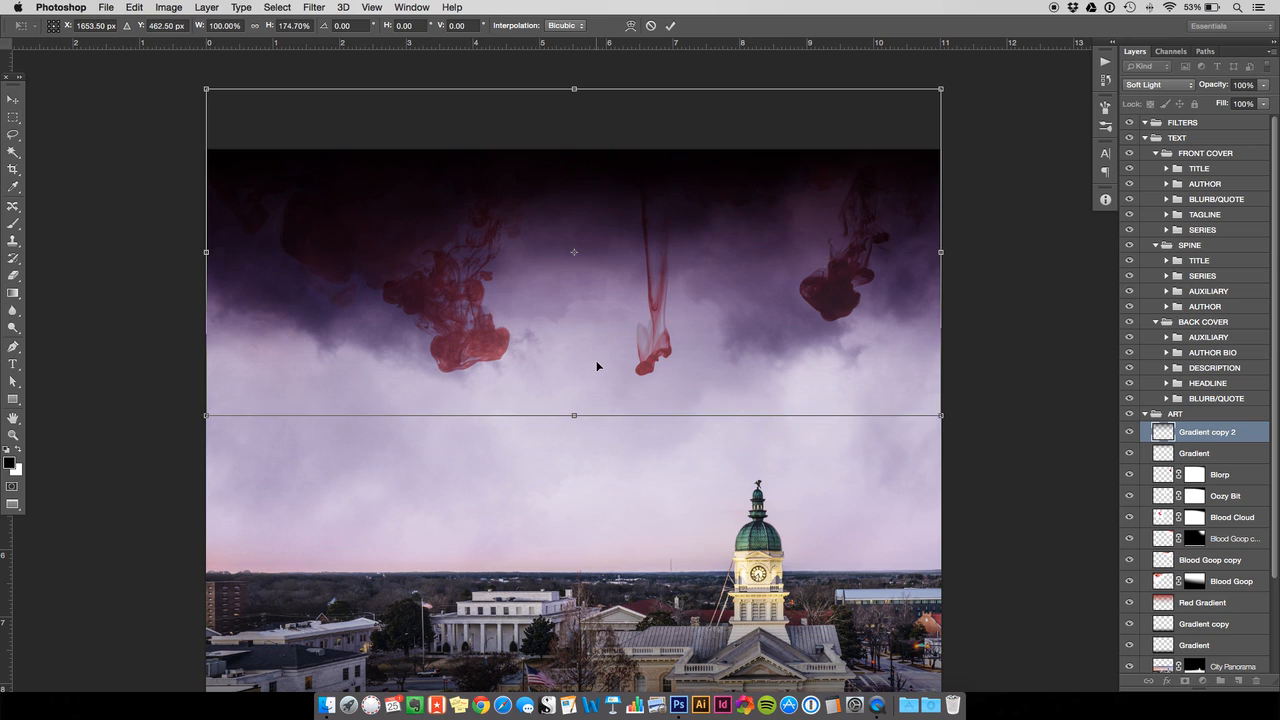
{"action": "key", "text": "Return"}
{"action": "key", "text": "super+t"}
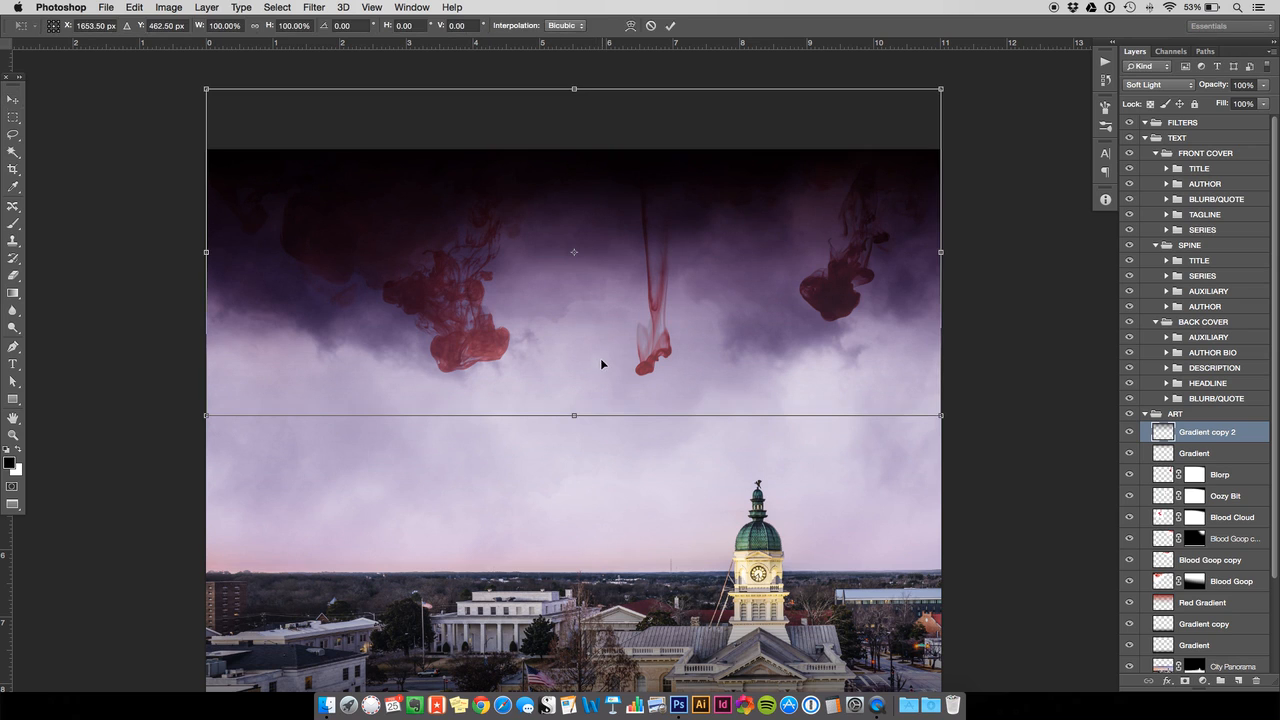
{"action": "left_click_drag", "start_coordinate": [592, 369], "coordinate": [598, 285]}
{"action": "key", "text": "Return"}
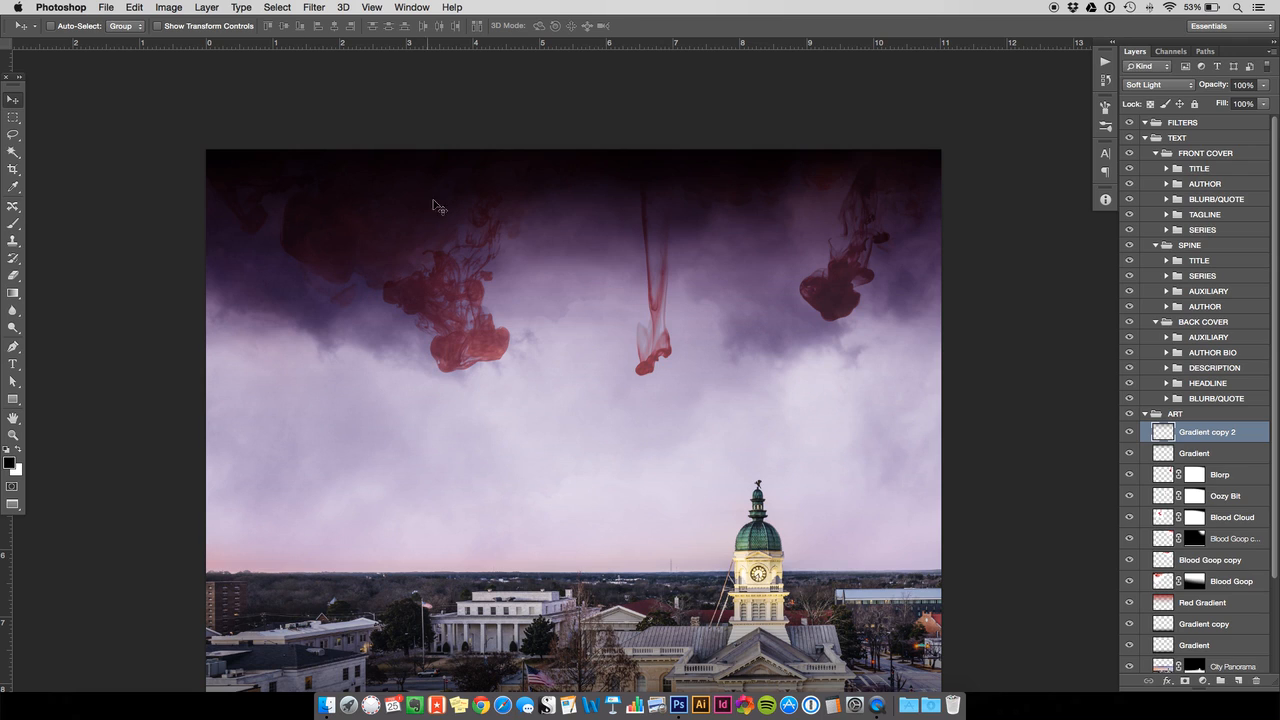
- Set the opacity of the Multiply Gradient layer above Blorp to 60%
{"action": "left_click", "coordinate": [1193, 456]}
{"action": "left_click", "coordinate": [1241, 85]}
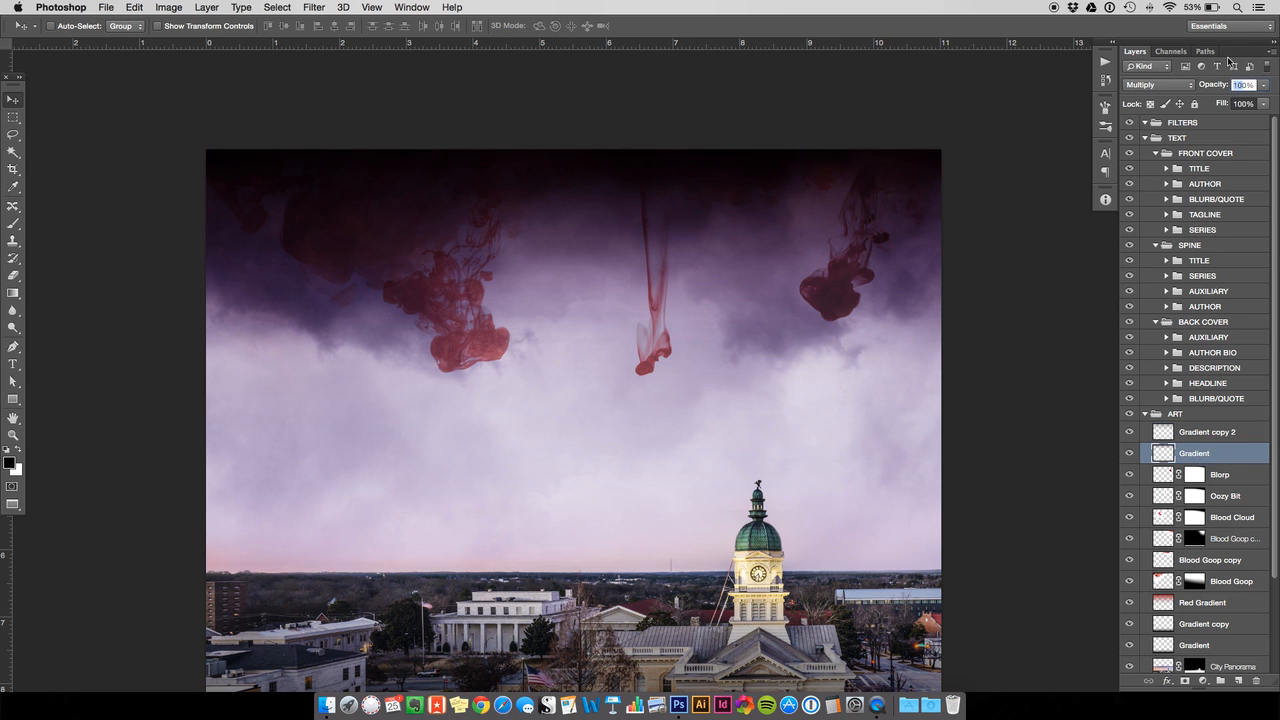
{"action": "type", "text": "60"}
{"action": "key", "text": "Return"}
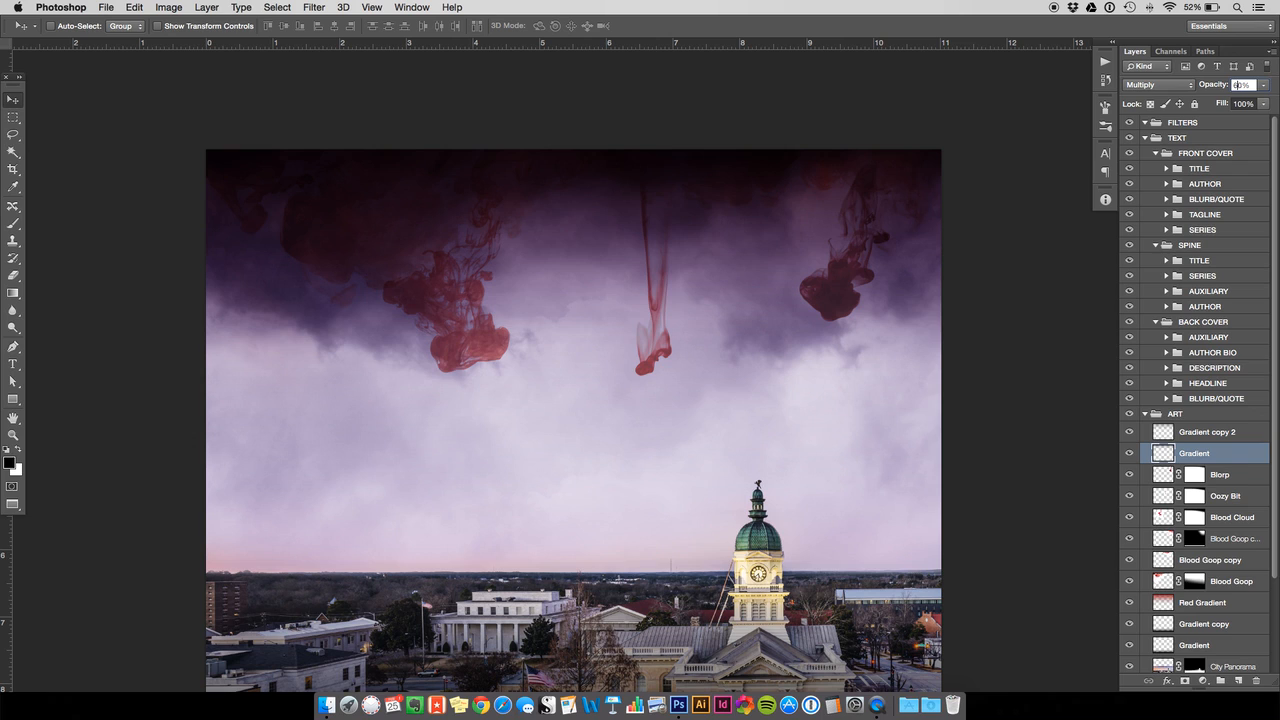
- Compare the cover with Gradient copy 2 hidden and shown, and set that layer's opacity to 50%
{"action": "left_click", "coordinate": [1130, 433]}
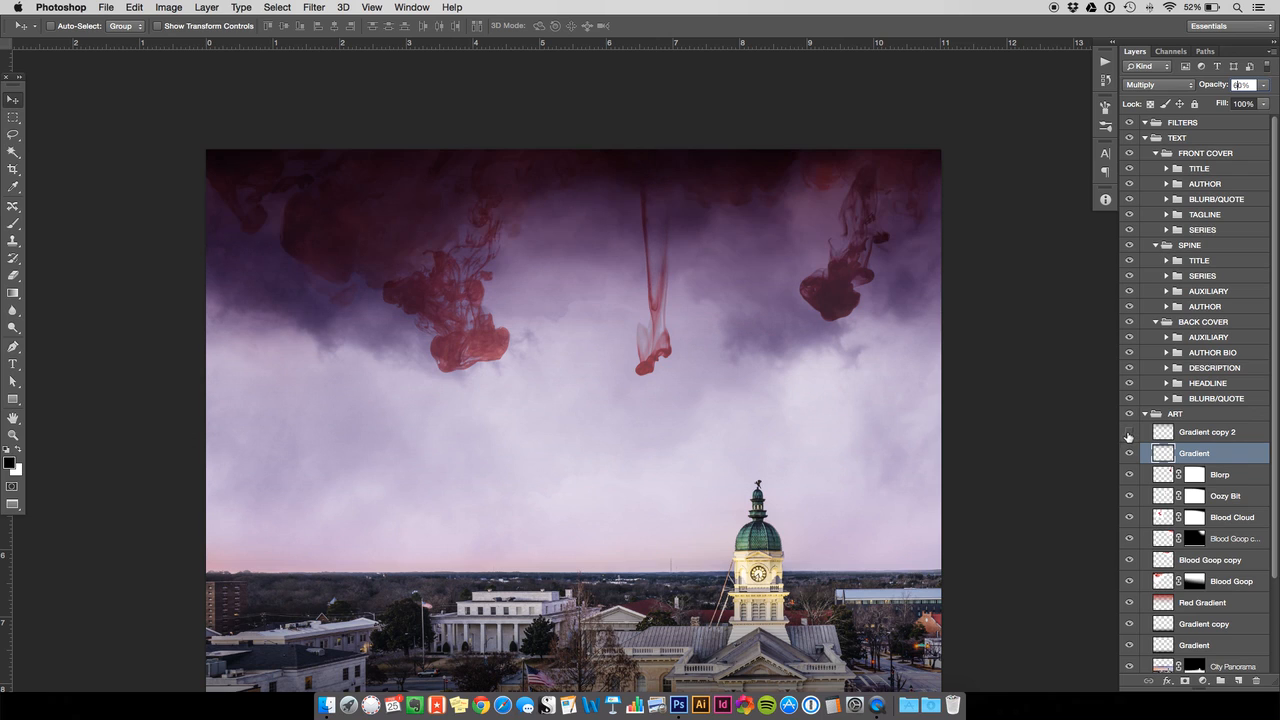
{"action": "left_click", "coordinate": [1128, 436]}
{"action": "left_click", "coordinate": [1169, 437]}
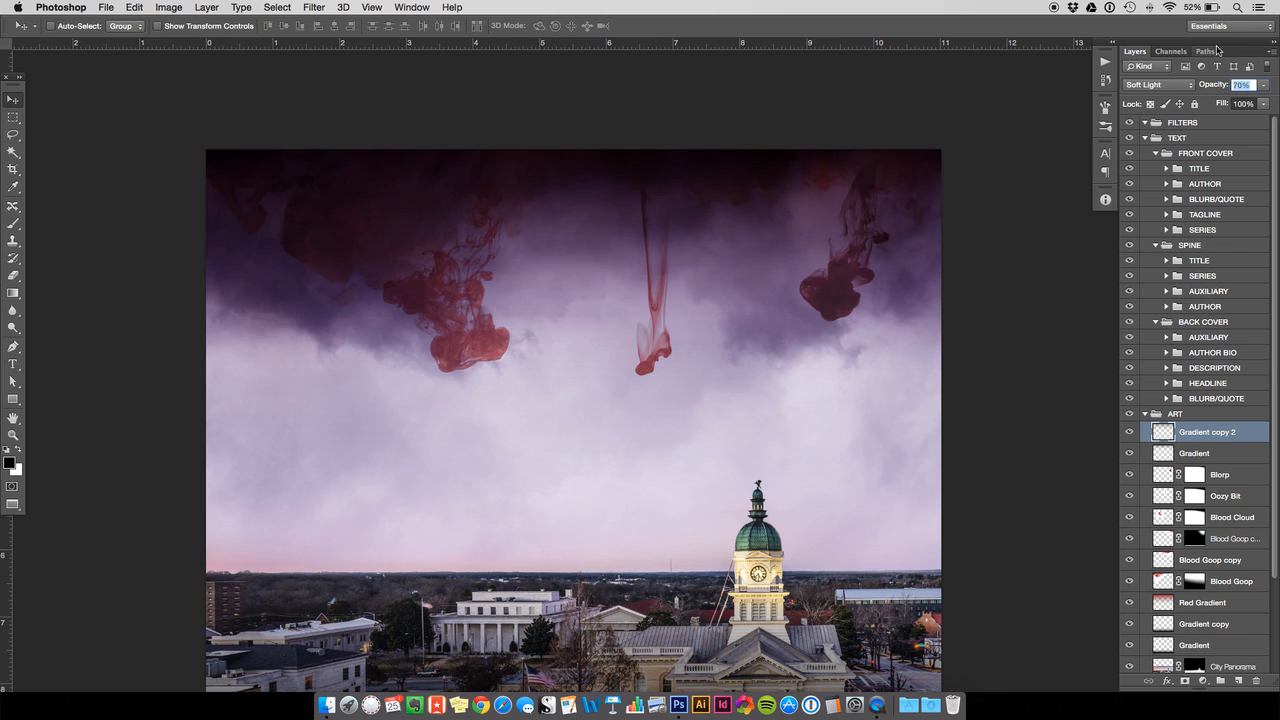
{"action": "left_click", "coordinate": [14, 101]}
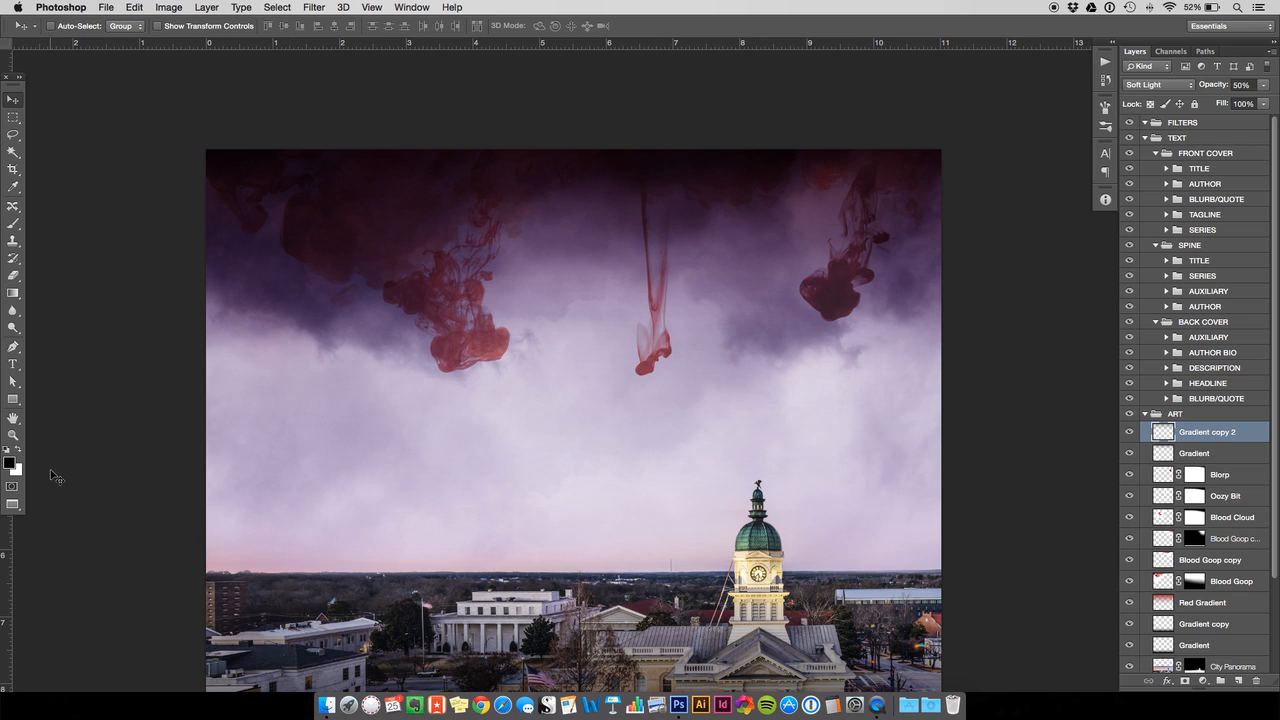
- Switch to Finder, preview TEST RUN.jpg from the Desktop folder, and compare it with the current cover artwork in Photoshop
{"action": "left_click", "coordinate": [326, 705]}
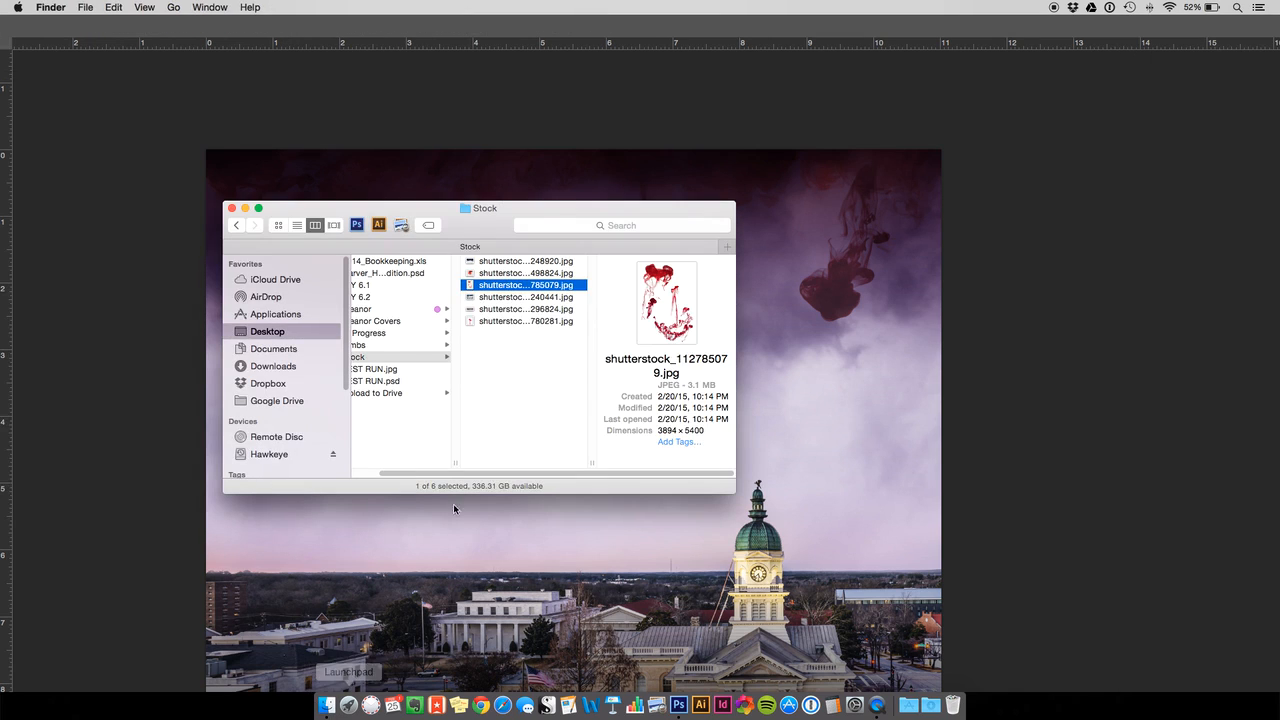
{"action": "left_click", "coordinate": [404, 370]}
{"action": "key", "text": "space"}
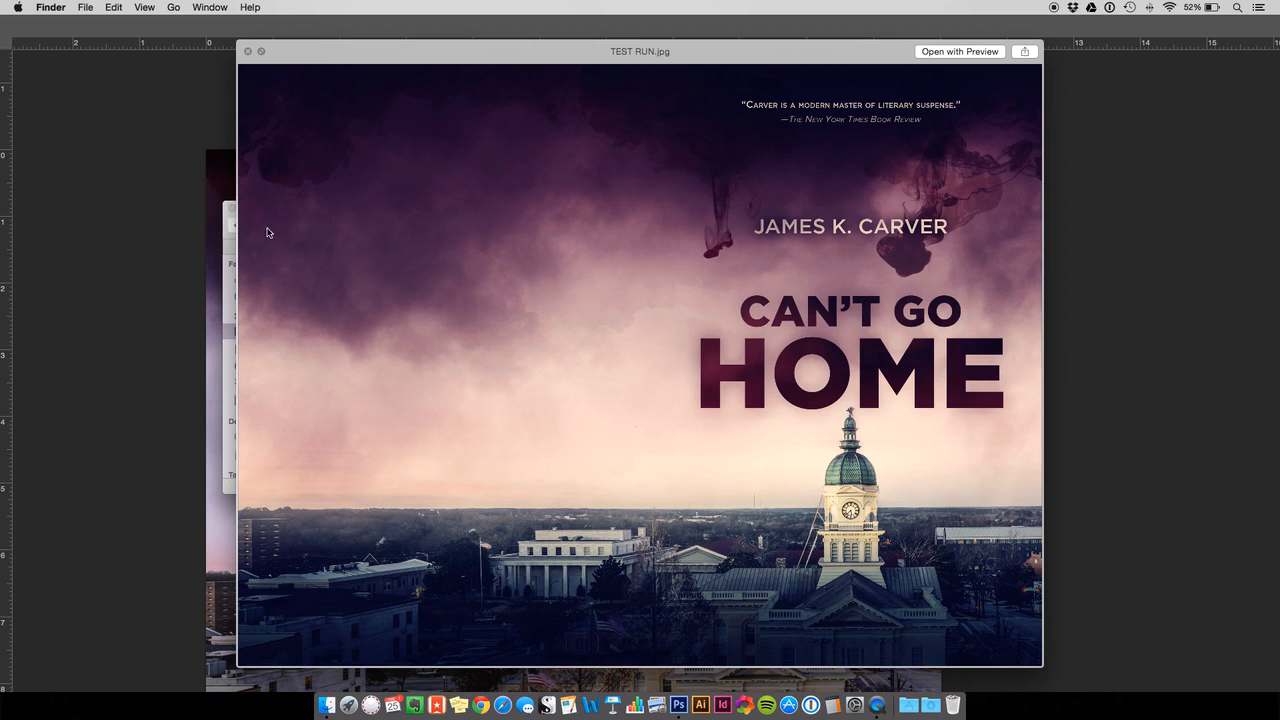
{"action": "left_click", "coordinate": [200, 283]}
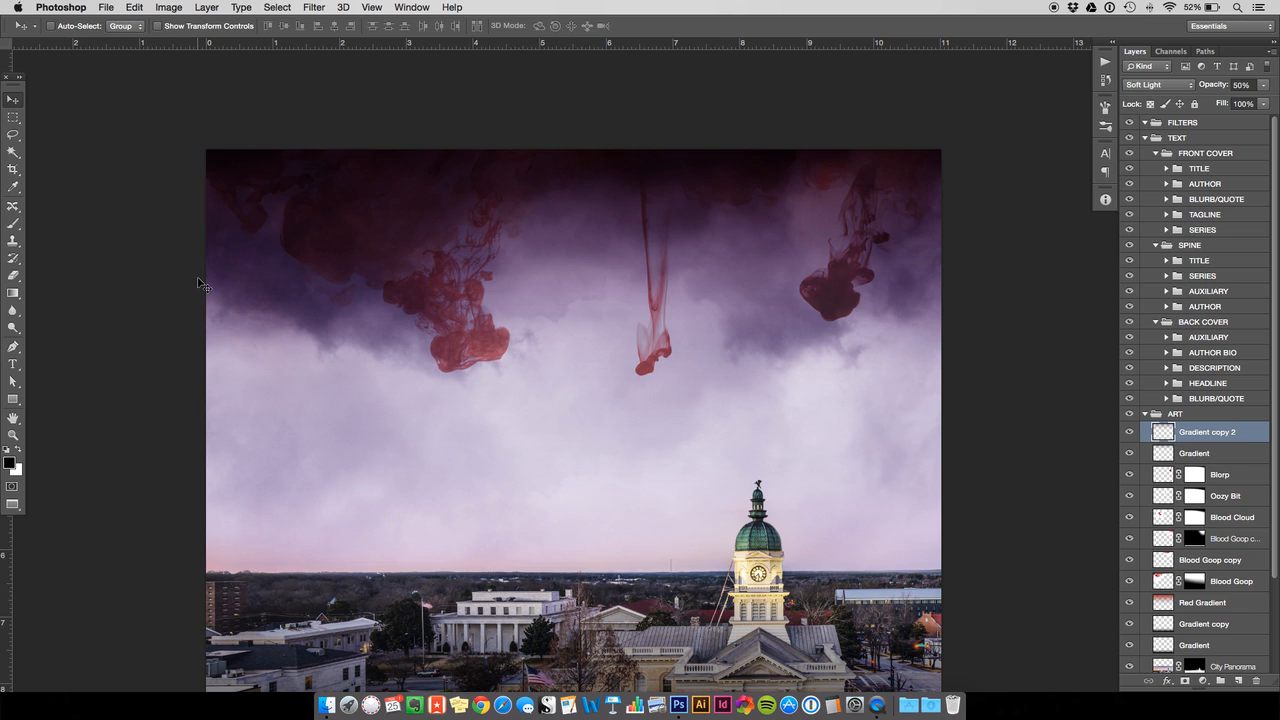
{"action": "key", "text": "space"}
{"action": "left_click_drag", "start_coordinate": [590, 487], "coordinate": [592, 425]}
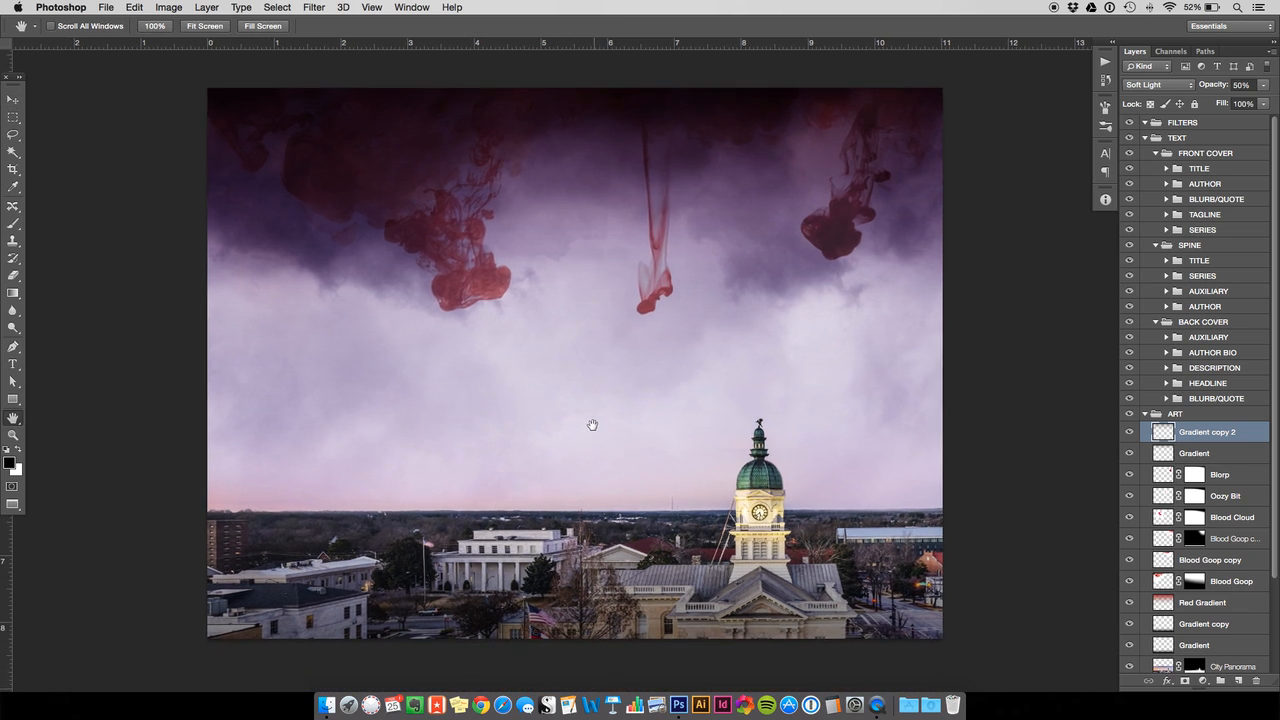
{"action": "key", "text": "super+Tab"}
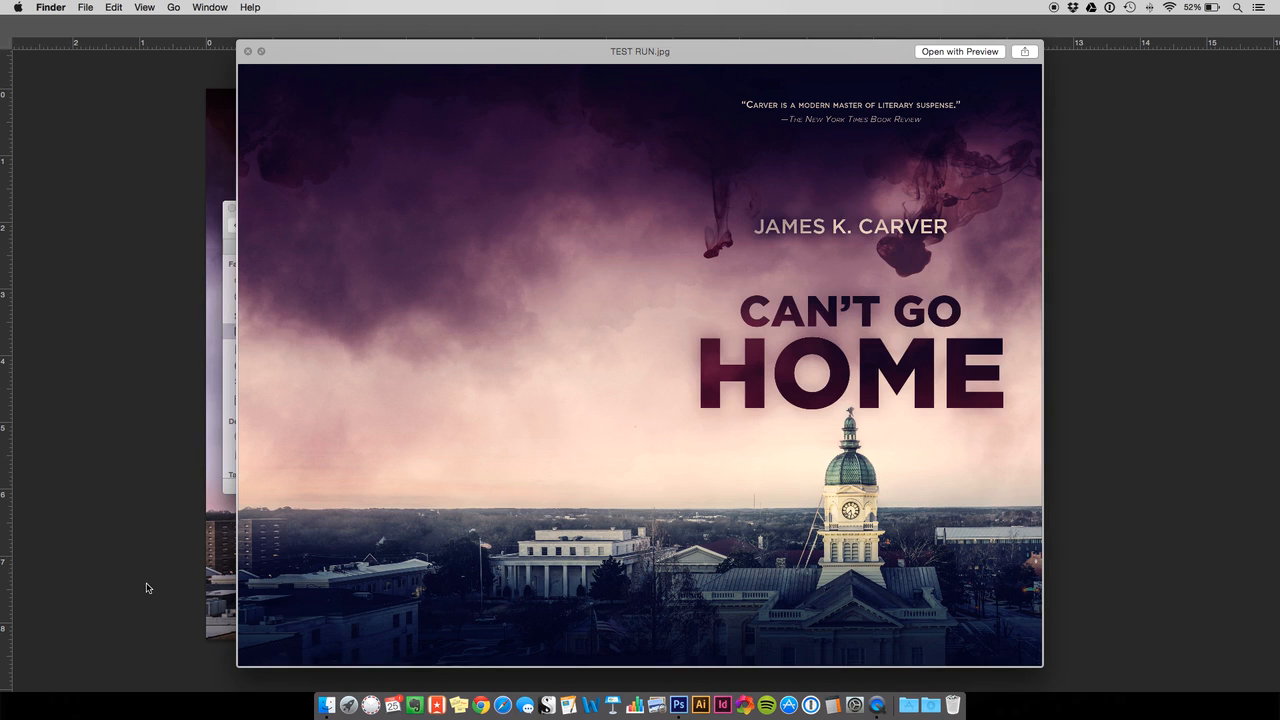
- Compare the current cover artwork once more with the TEST RUN.jpg preview in Finder, ending back in Photoshop
{"action": "key", "text": "super+Tab"}
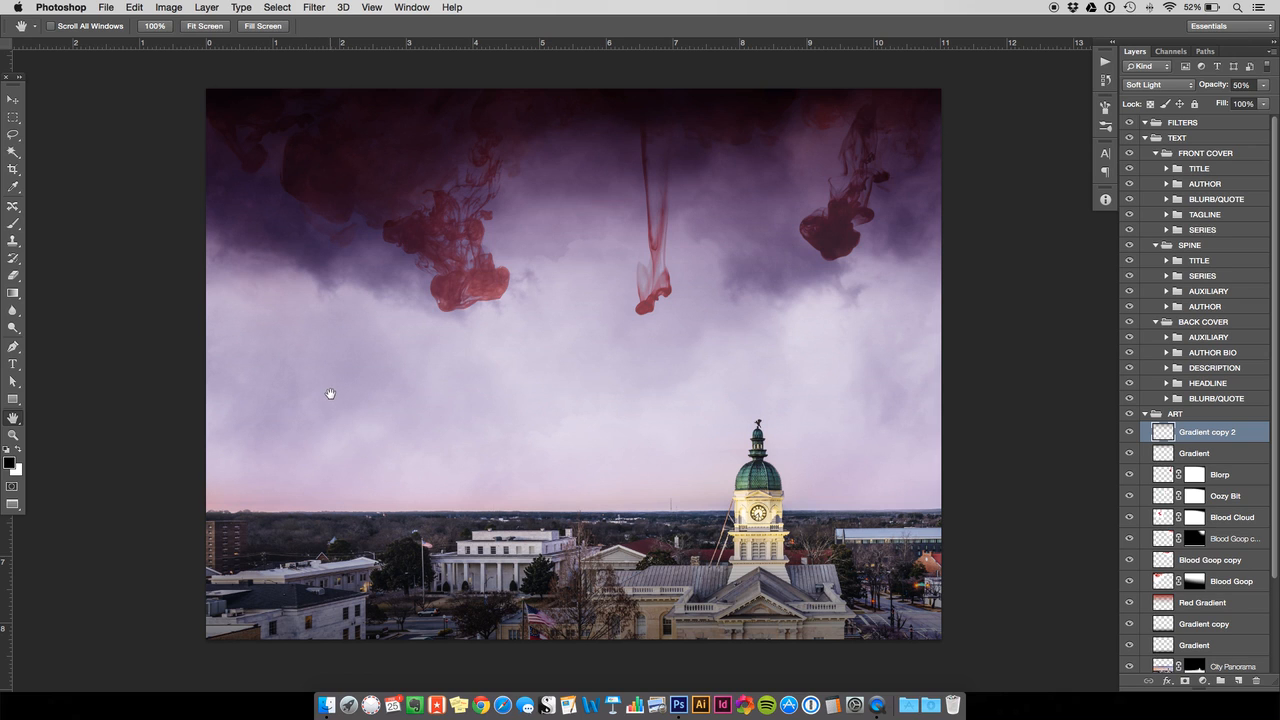
{"action": "key", "text": "super+Tab"}
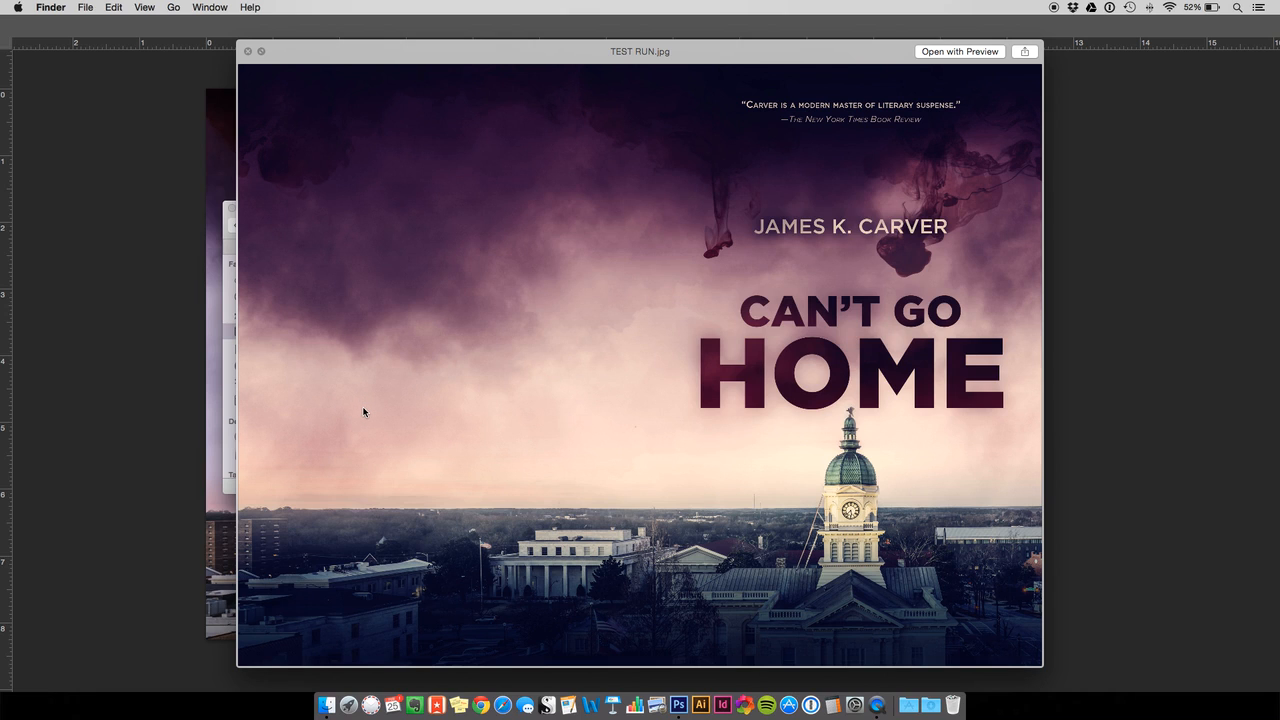
{"action": "key", "text": "super+Tab"}
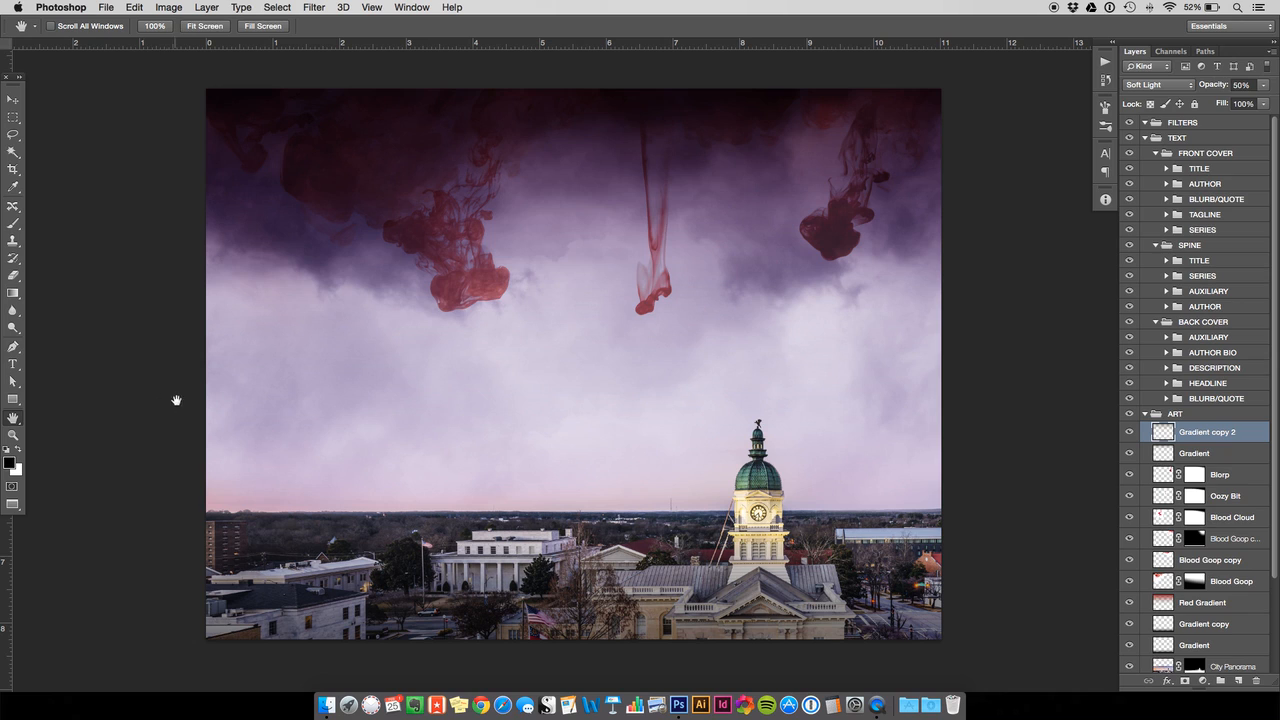
- Add a new layer above Gradient copy 2 in the ART group and name it Wash
{"action": "left_click", "coordinate": [12, 100]}
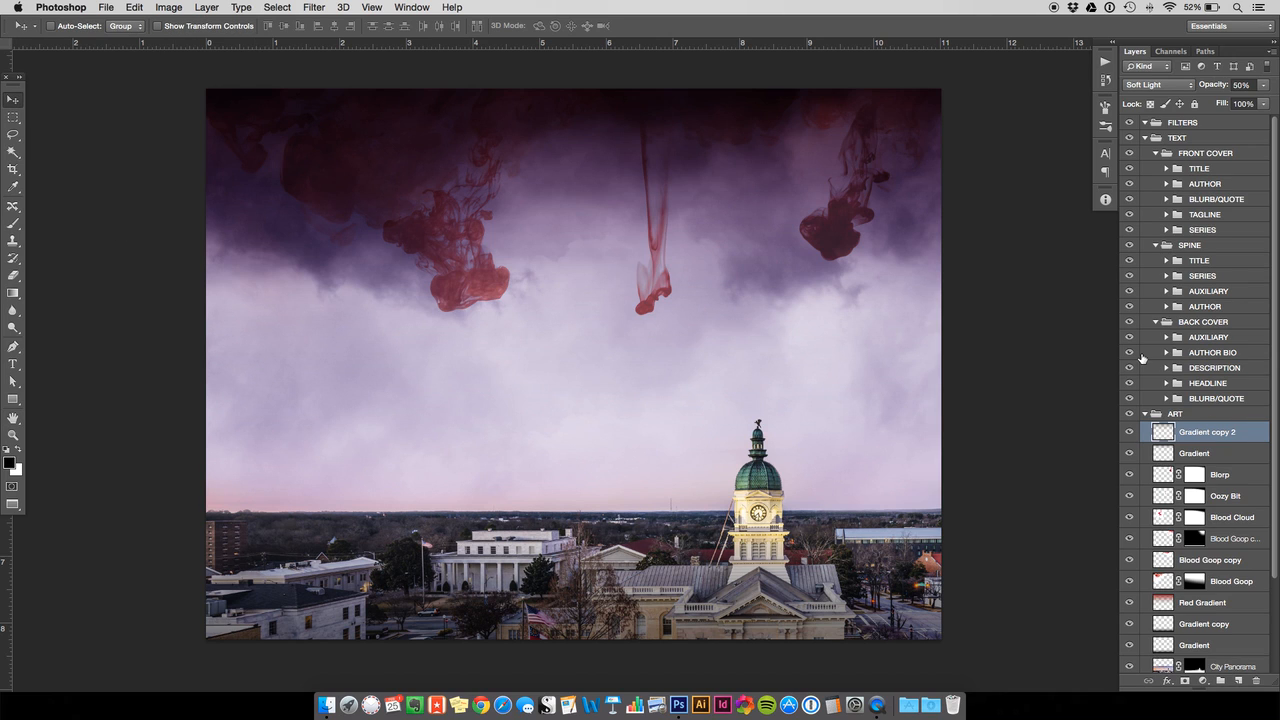
{"action": "key", "text": "alt+shift+super+n"}
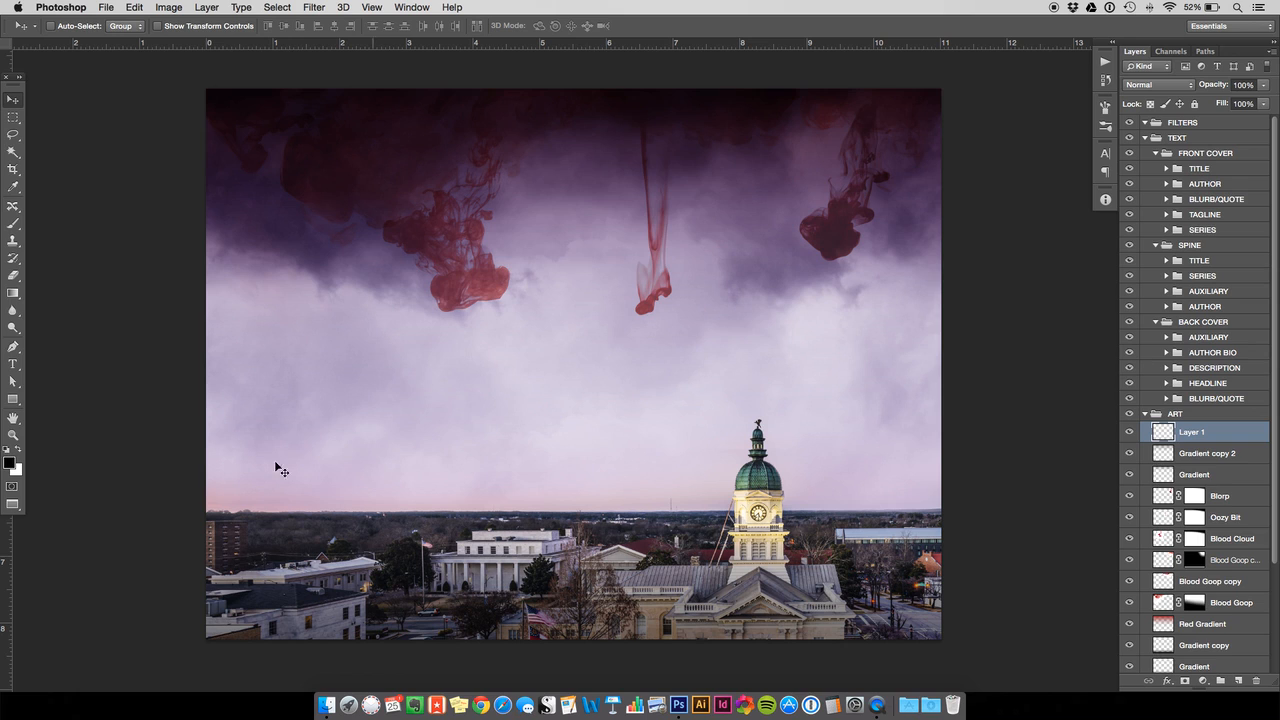
{"action": "double_click", "coordinate": [1193, 432]}
{"action": "type", "text": "Wash"}
{"action": "key", "text": "Return"}
- Set the foreground color to a bright, saturated blue with a hue of 202°
{"action": "left_click", "coordinate": [9, 462]}
{"action": "left_click", "coordinate": [267, 344]}
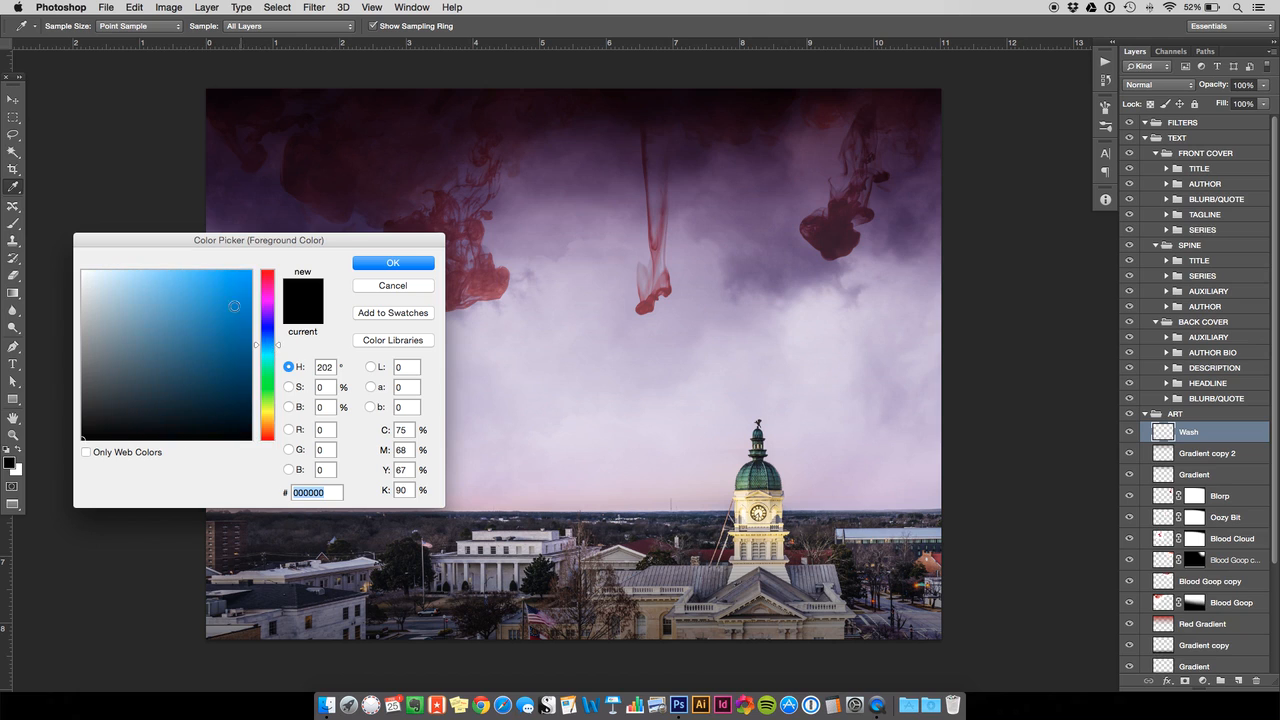
{"action": "left_click", "coordinate": [218, 305]}
{"action": "left_click", "coordinate": [390, 263]}
- Fill the Wash layer with a blue-to-transparent linear gradient running from the cover's bottom edge up into the sky
{"action": "key", "text": "g"}
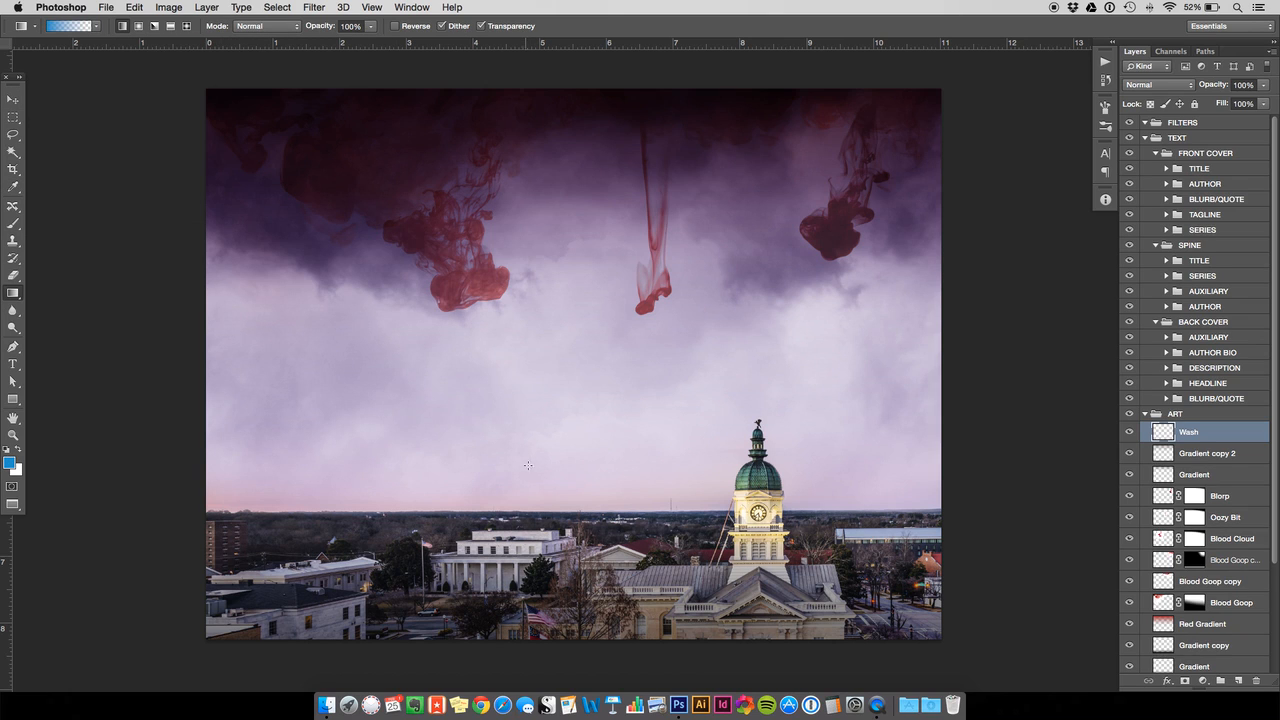
{"action": "left_click_drag", "start_coordinate": [582, 632], "coordinate": [582, 272]}
{"action": "left_click_drag", "start_coordinate": [568, 200], "coordinate": [570, 205]}
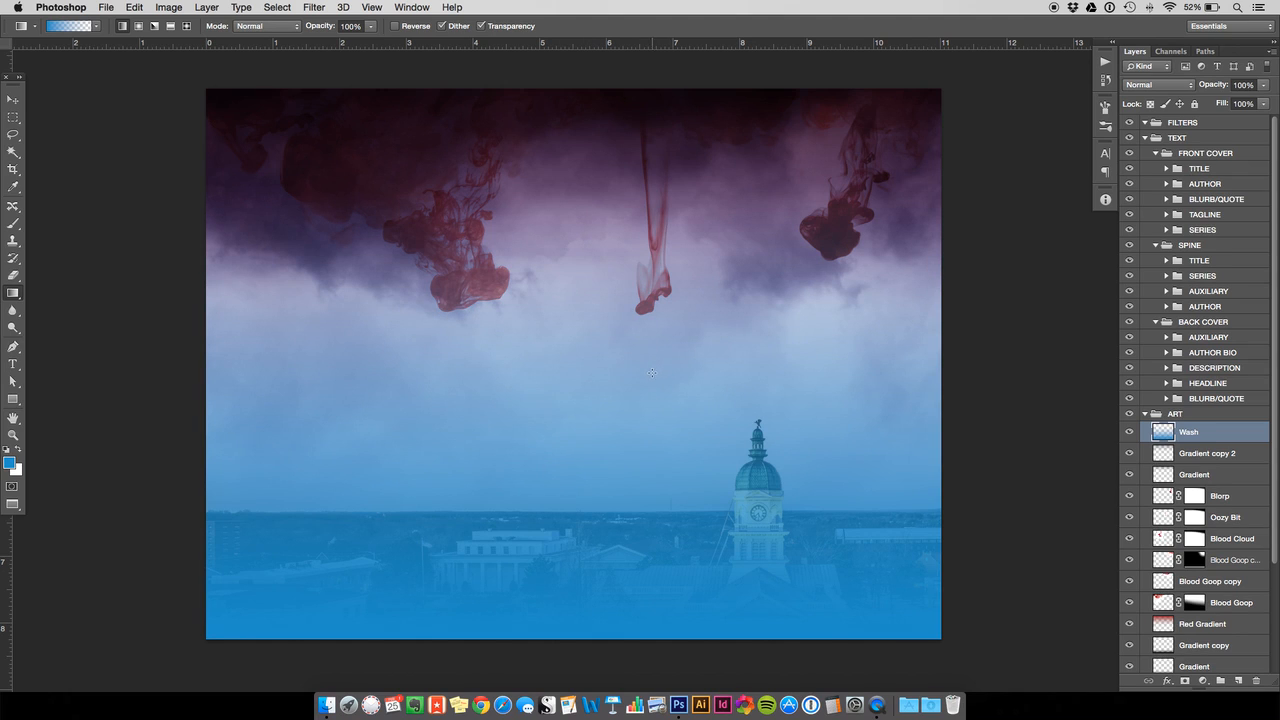
- Set the Wash layer's blend mode to Soft Light and compare the cover with the layer hidden and shown
{"action": "left_click", "coordinate": [1168, 86]}
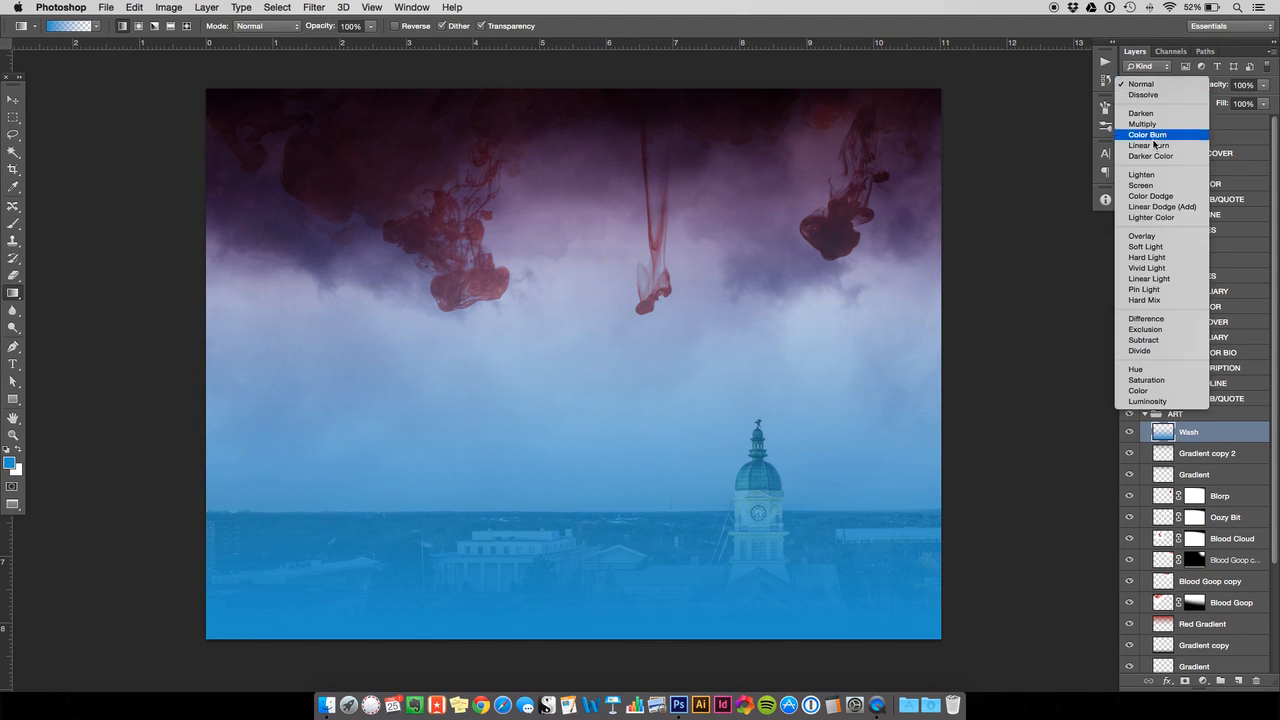
{"action": "left_click", "coordinate": [1156, 245]}
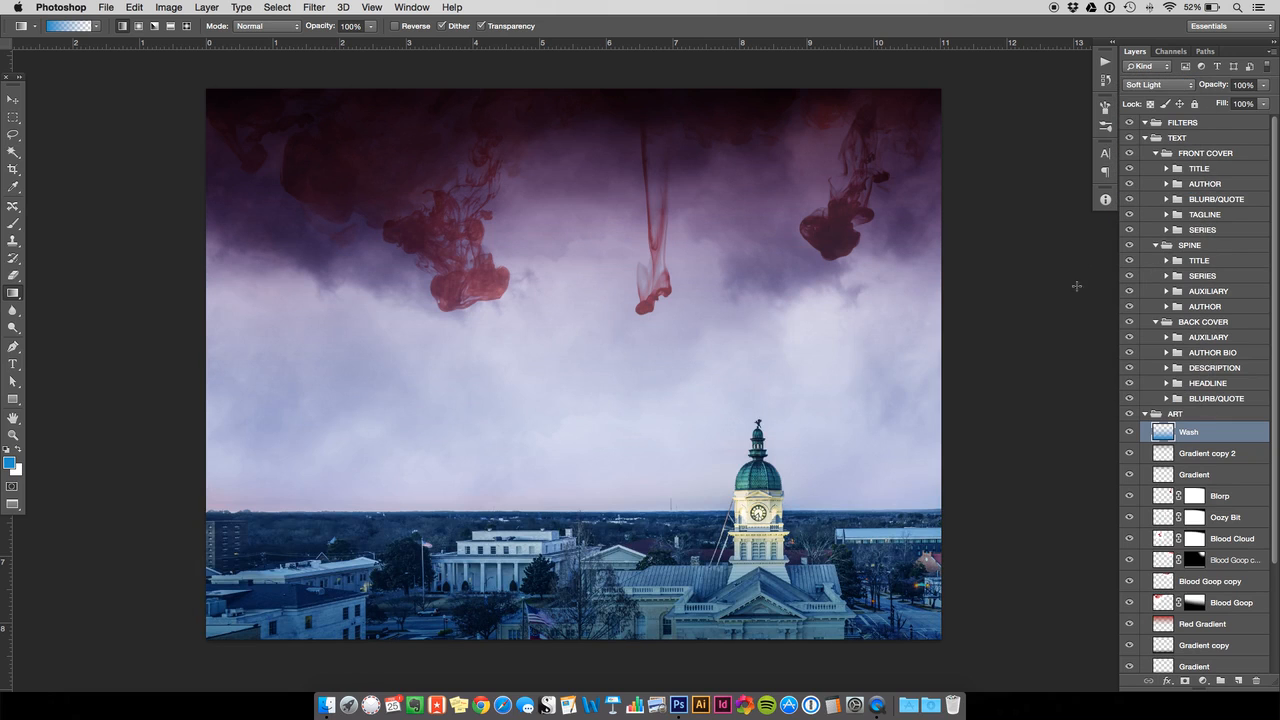
{"action": "left_click", "coordinate": [1130, 434]}
{"action": "left_click", "coordinate": [1130, 434]}
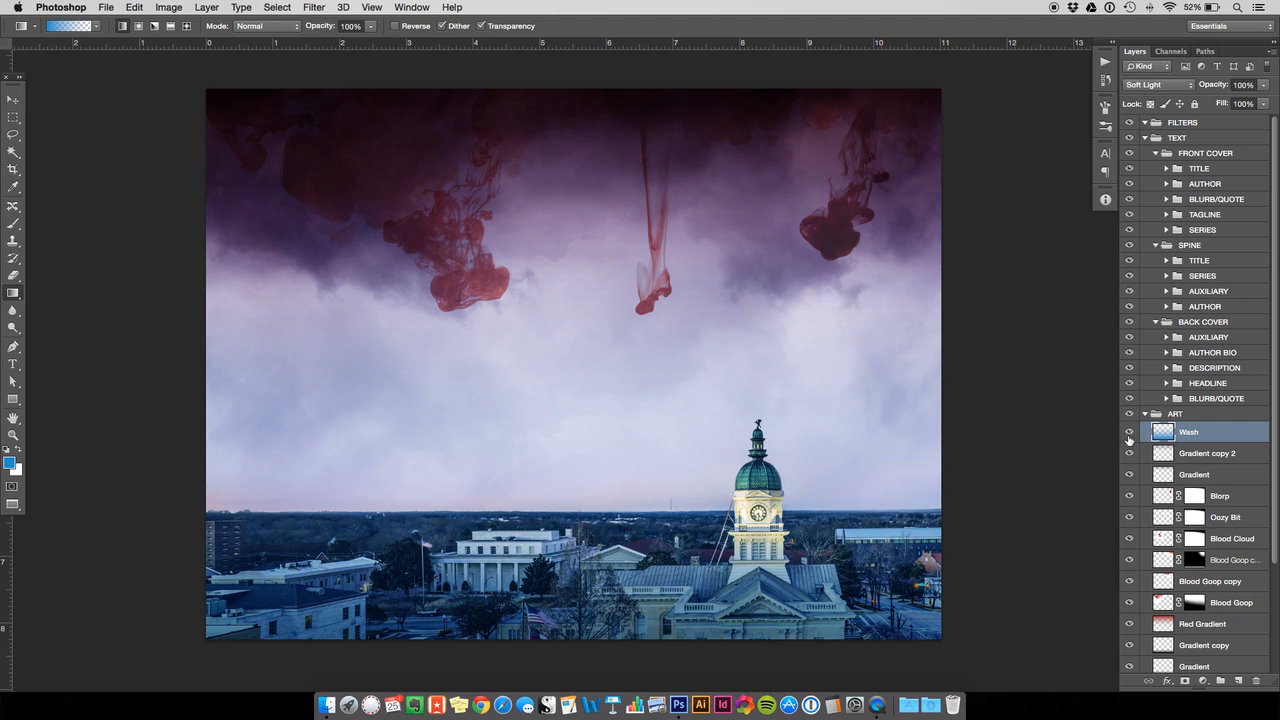
- Set the opacity of the Wash layer to 50%
{"action": "left_click", "coordinate": [1241, 84]}
{"action": "type", "text": "70"}
{"action": "type", "text": "5"}
{"action": "key", "text": "Return"}
{"action": "left_click", "coordinate": [12, 100]}
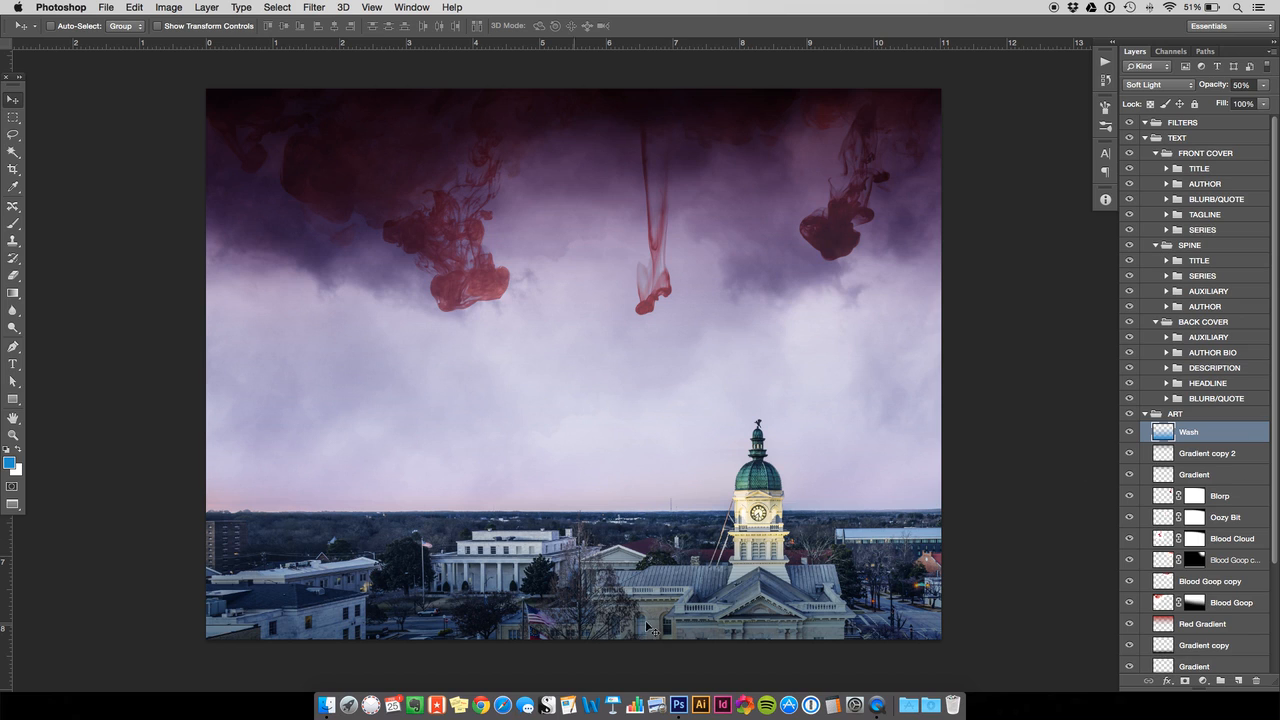
- Set the opacity of the Multiply Gradient layer directly above City Panorama to 70%
{"action": "scroll", "coordinate": [1265, 442], "scroll_direction": "down", "scroll_amount": 5}
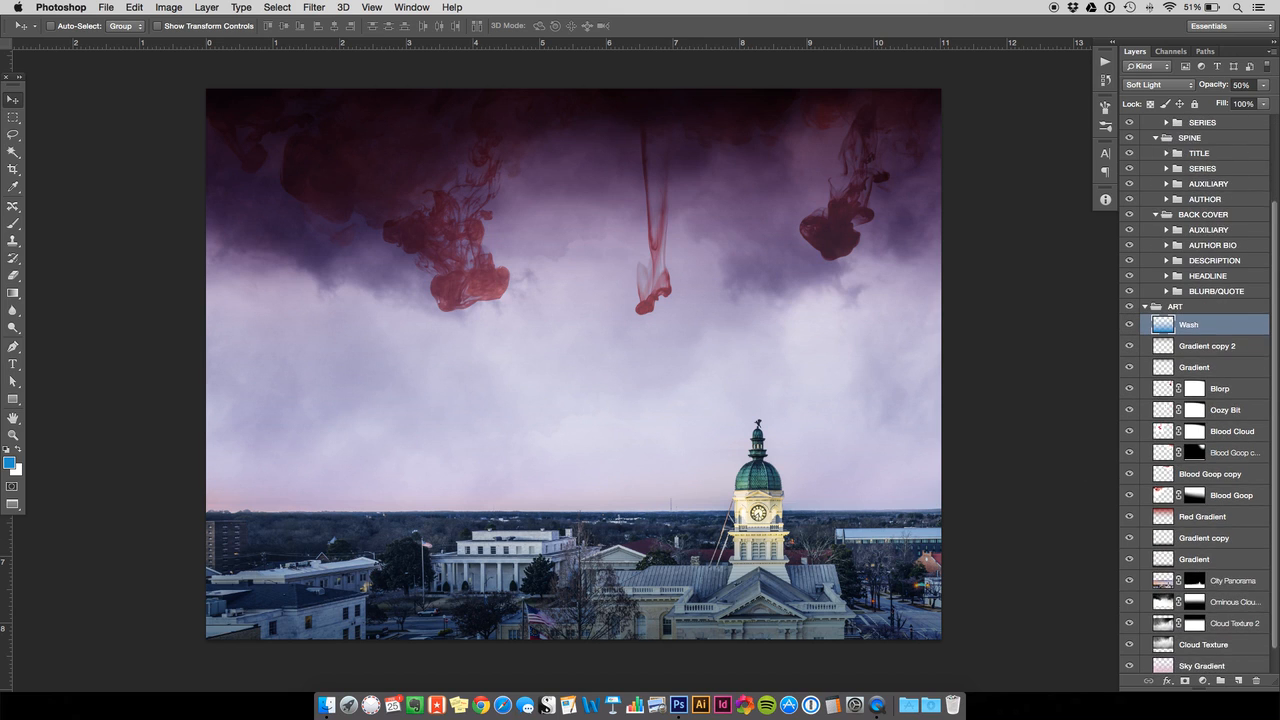
{"action": "left_click", "coordinate": [1210, 541]}
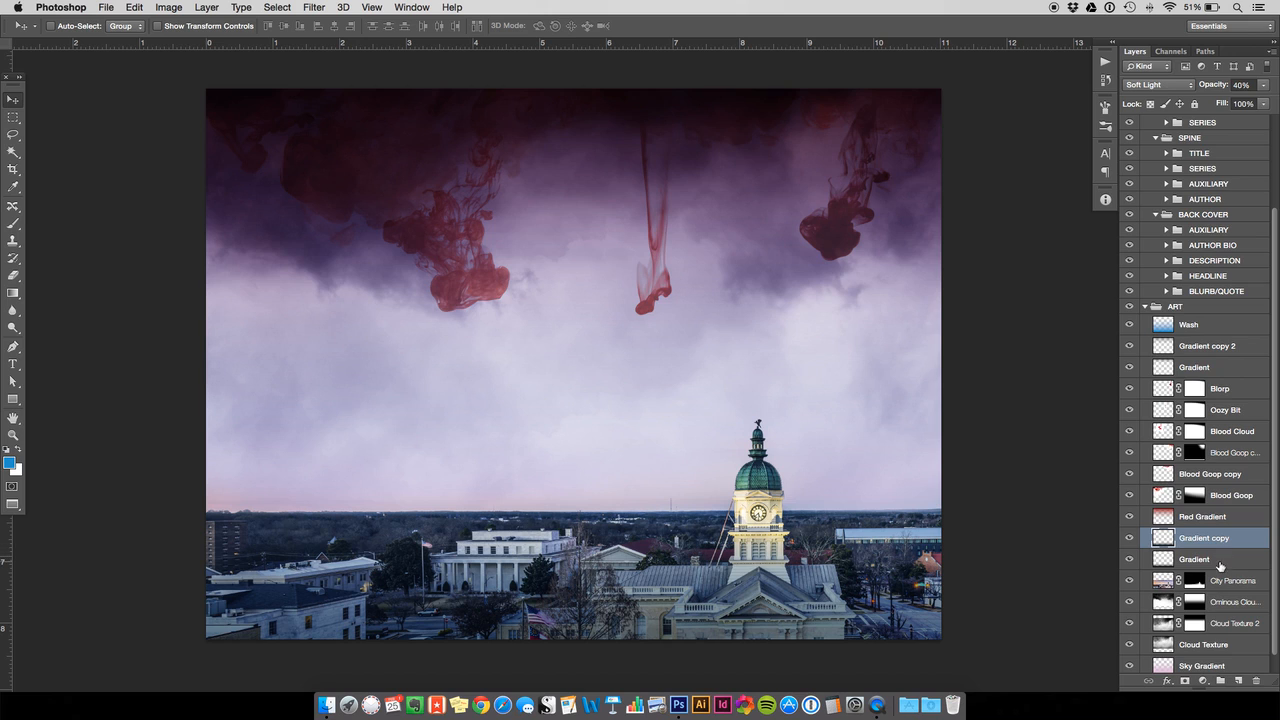
{"action": "left_click", "coordinate": [1220, 560]}
{"action": "left_click", "coordinate": [1240, 84]}
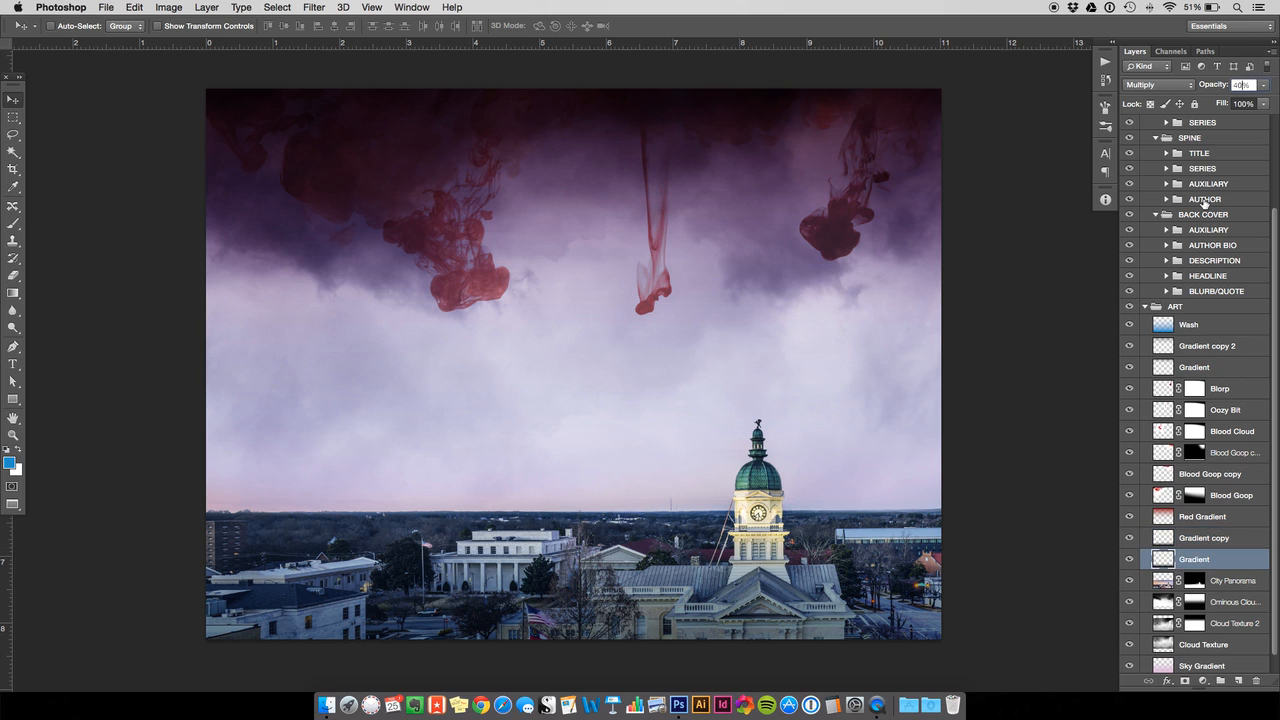
{"action": "key", "text": "shift+Up"}
{"action": "key", "text": "shift+Up"}
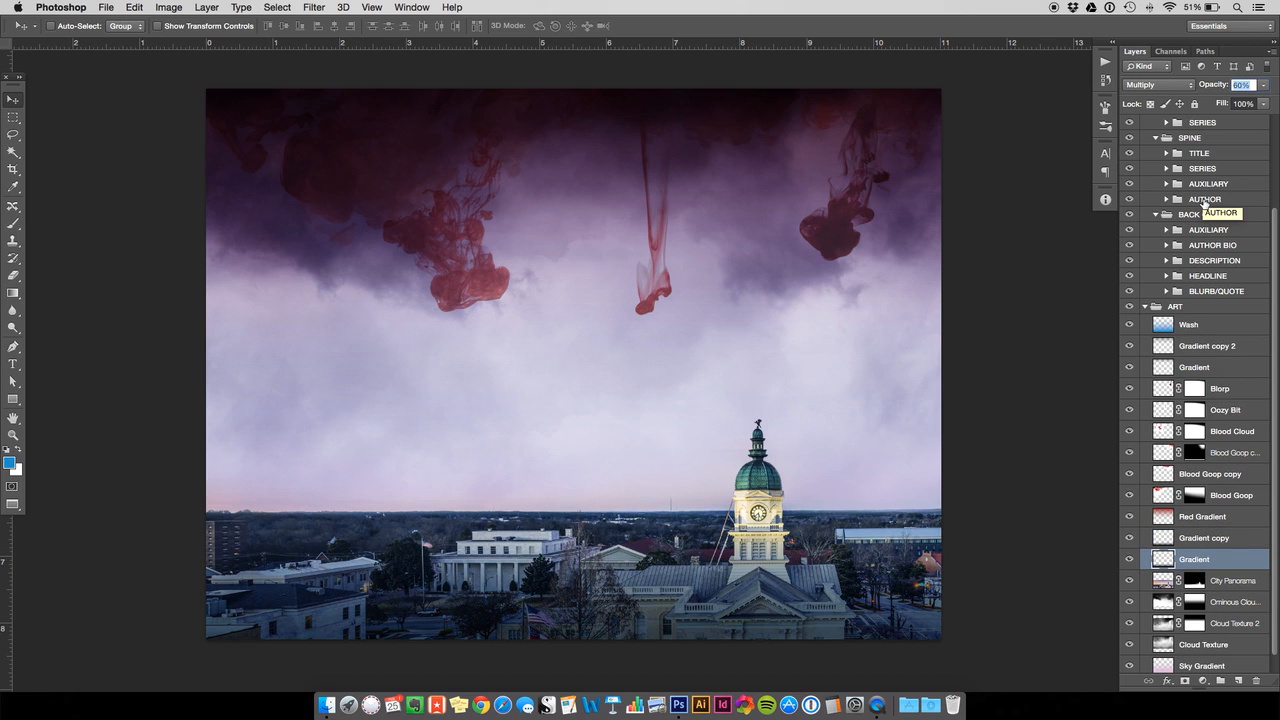
{"action": "key", "text": "shift+Up"}
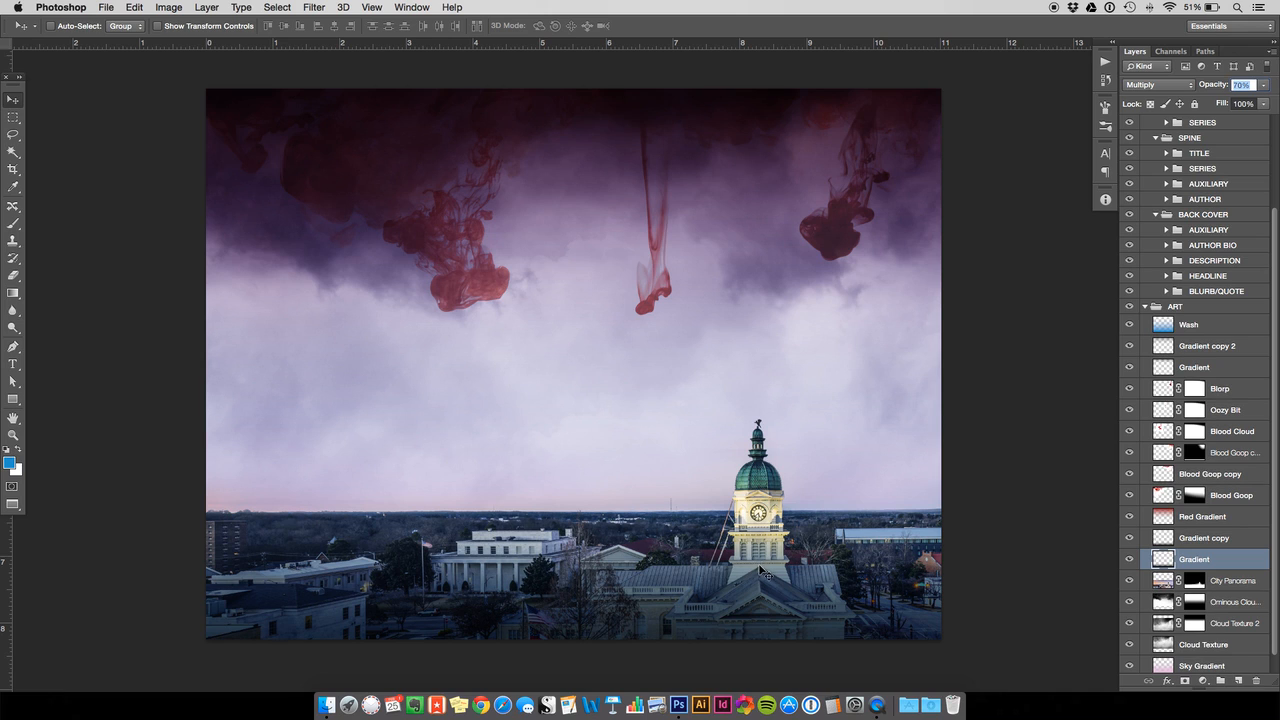
{"action": "left_click", "coordinate": [12, 101]}
- Compare the cover with the Blood Cloud layer hidden and shown, and display the cover's guides
{"action": "left_click", "coordinate": [1130, 431]}
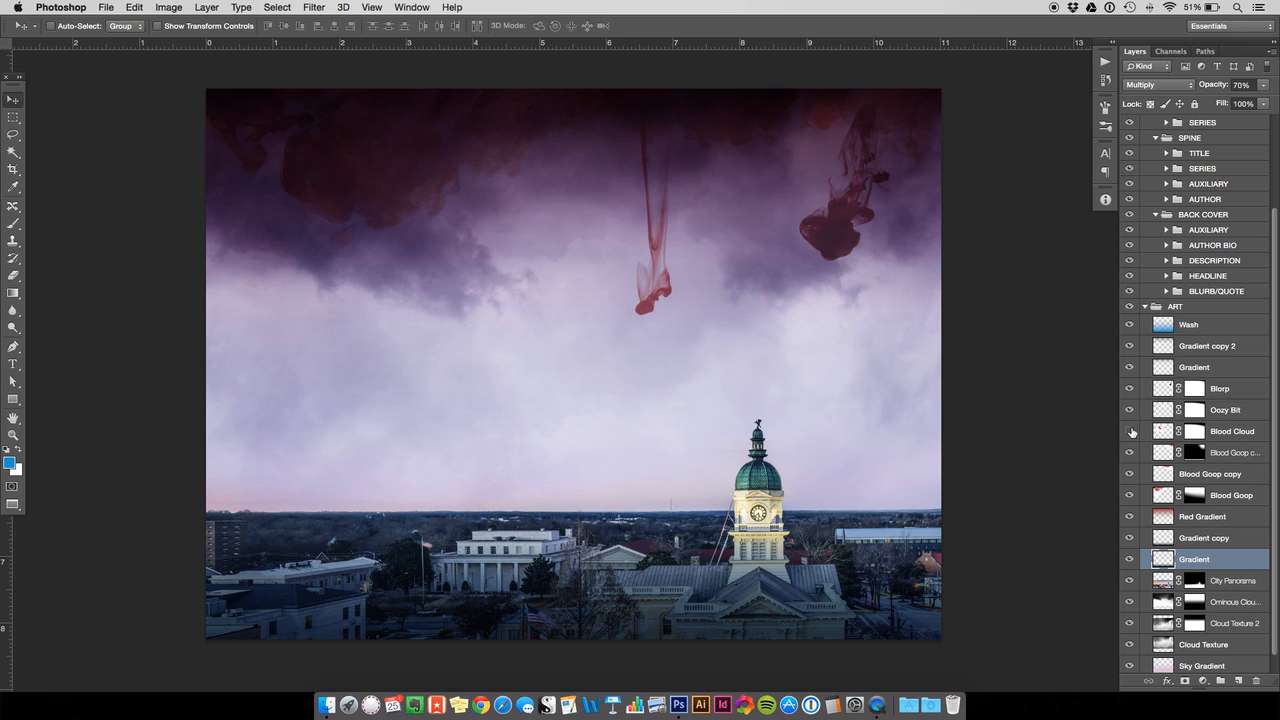
{"action": "left_click", "coordinate": [1130, 431]}
{"action": "key", "text": "super+semicolon"}
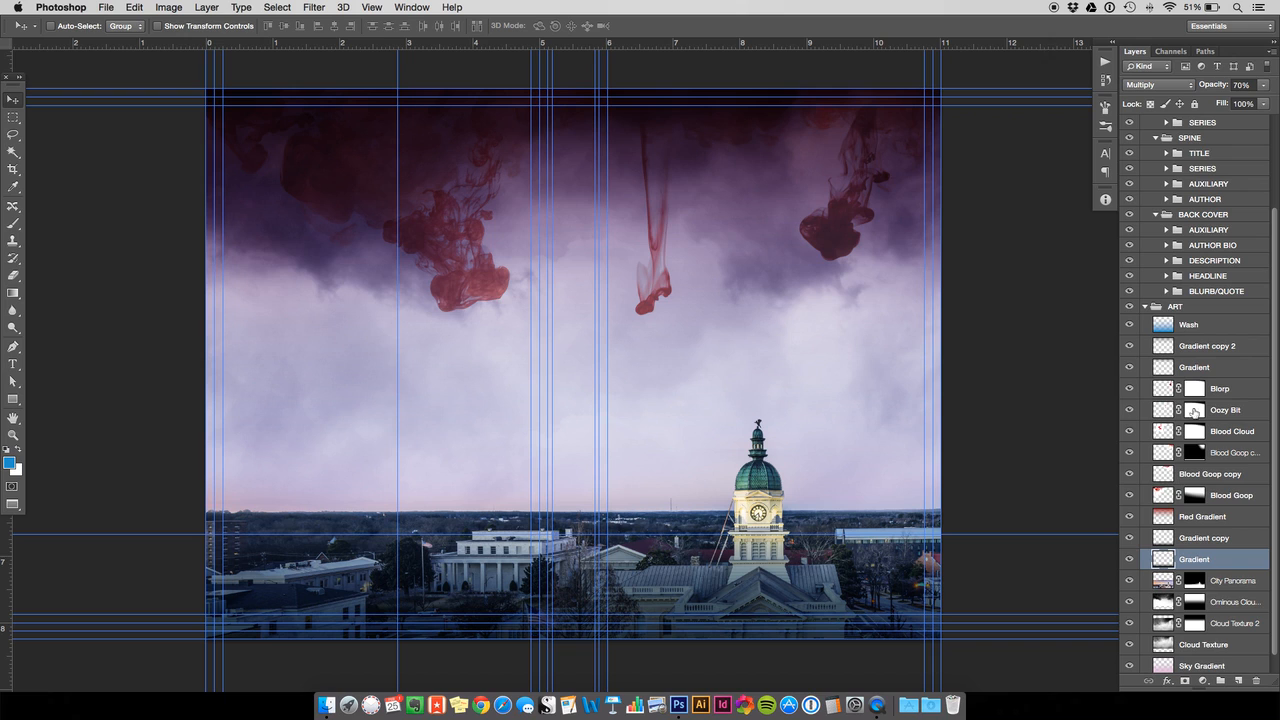
- Apply a slight Gaussian Blur to the Blood Cloud layer's ink image, with a radius smaller than 8 pixels
{"action": "left_click", "coordinate": [1166, 436]}
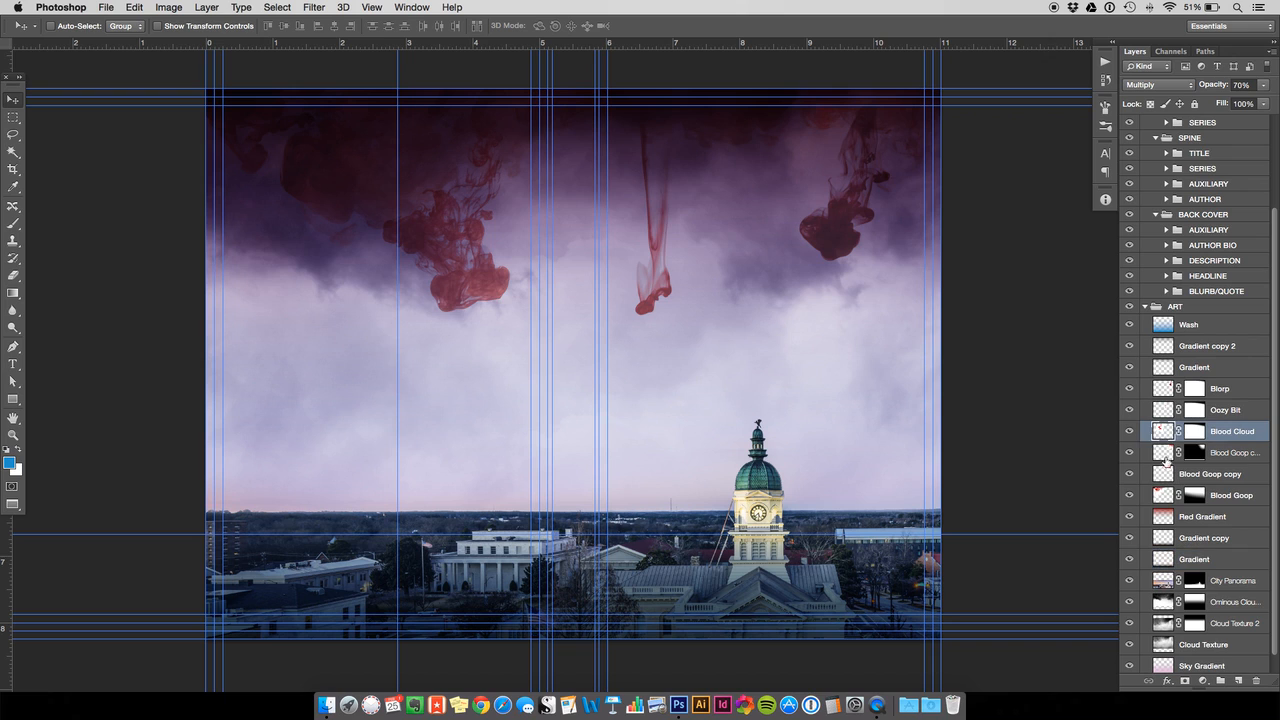
{"action": "left_click", "coordinate": [314, 7]}
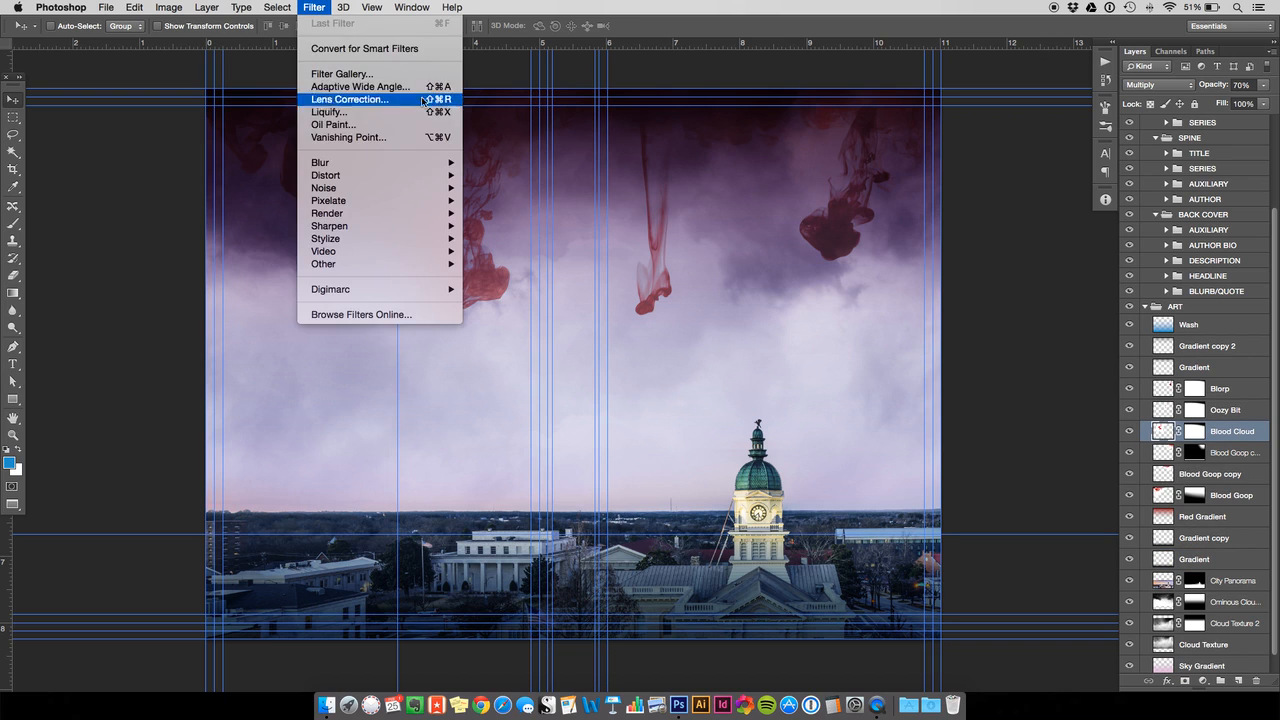
{"action": "mouse_move", "coordinate": [438, 163]}
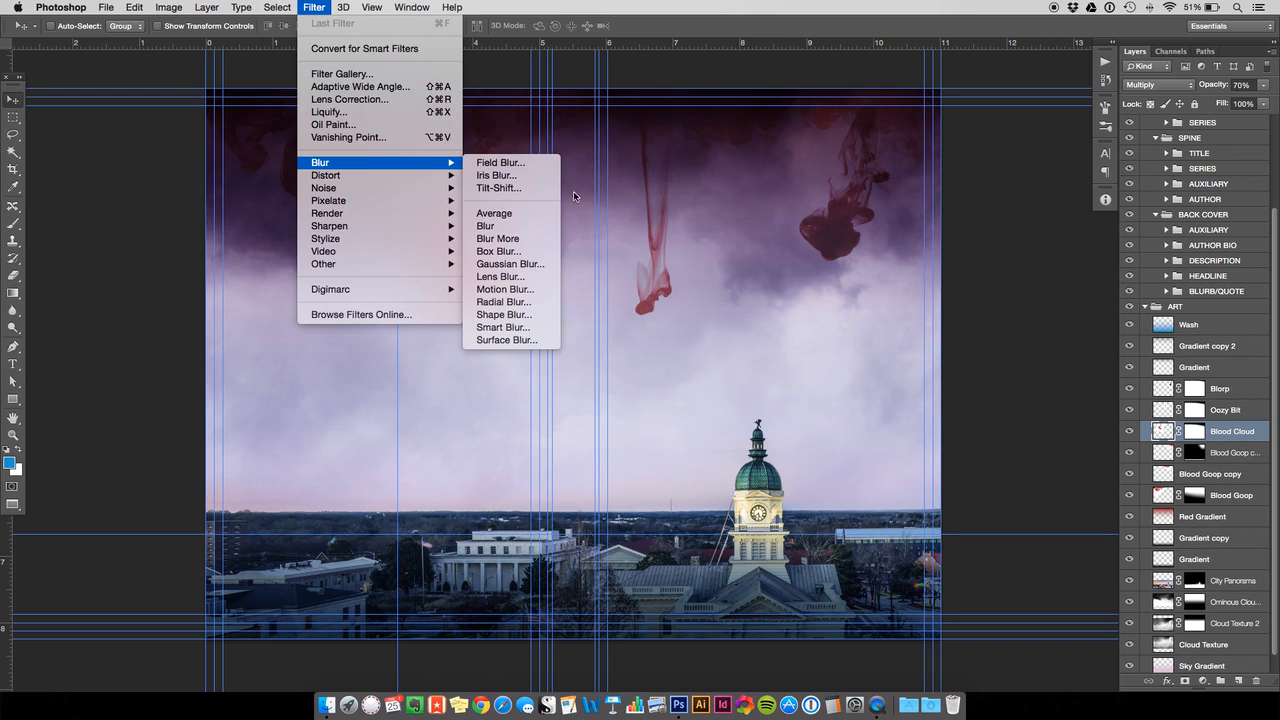
{"action": "left_click", "coordinate": [540, 264]}
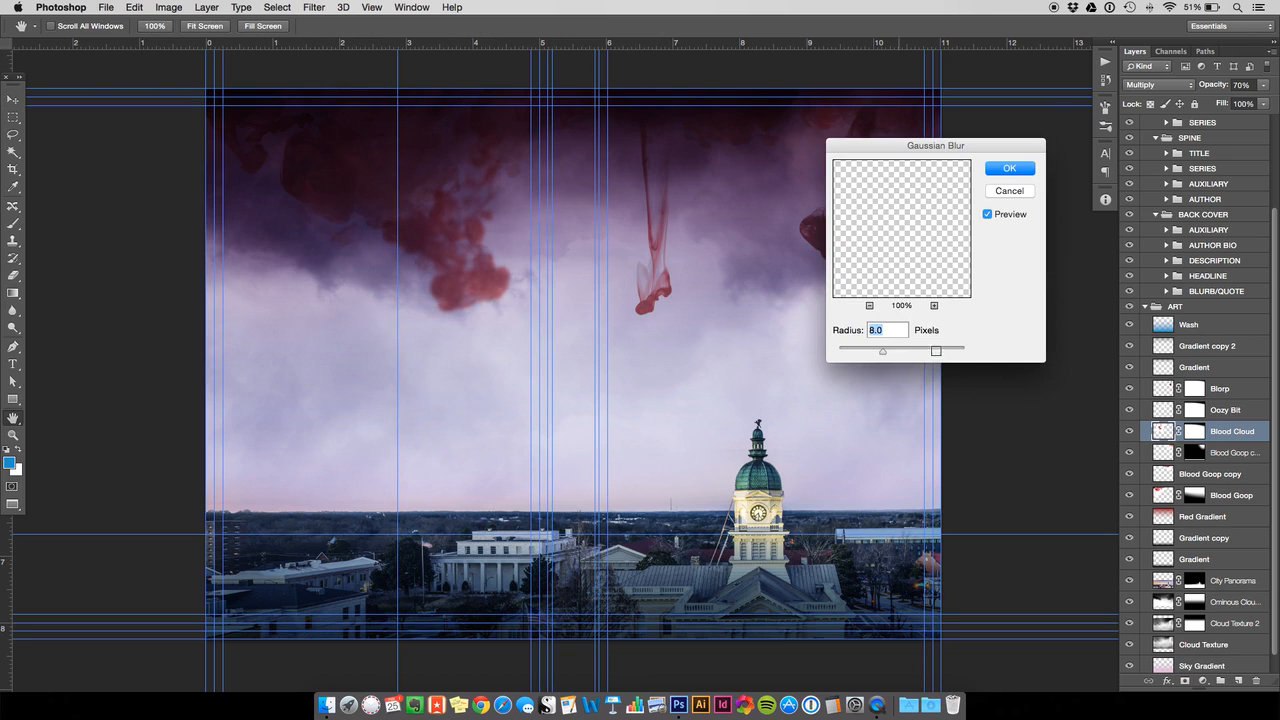
{"action": "left_click_drag", "start_coordinate": [882, 351], "coordinate": [858, 356]}
{"action": "left_click", "coordinate": [1012, 170]}
{"action": "key", "text": "v"}
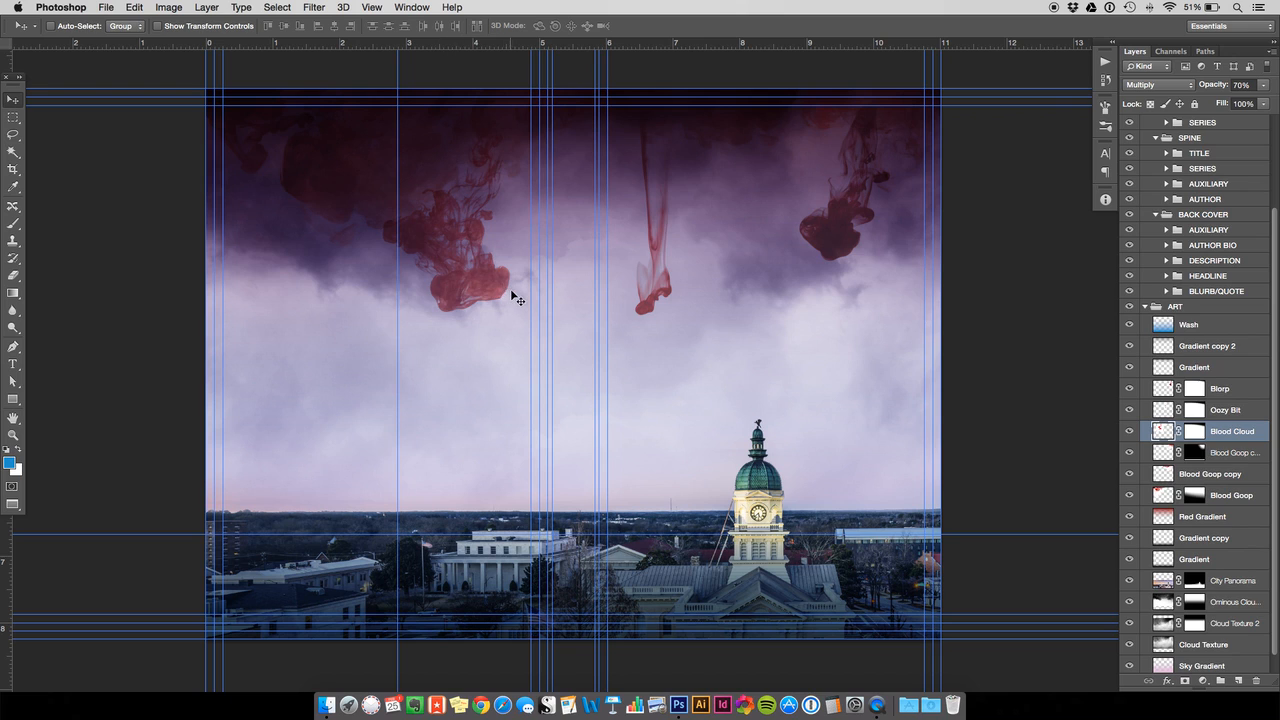
- Try lowering the saturation of the Blood Cloud layer to -21 with Hue/Saturation
{"action": "key", "text": "super+t"}
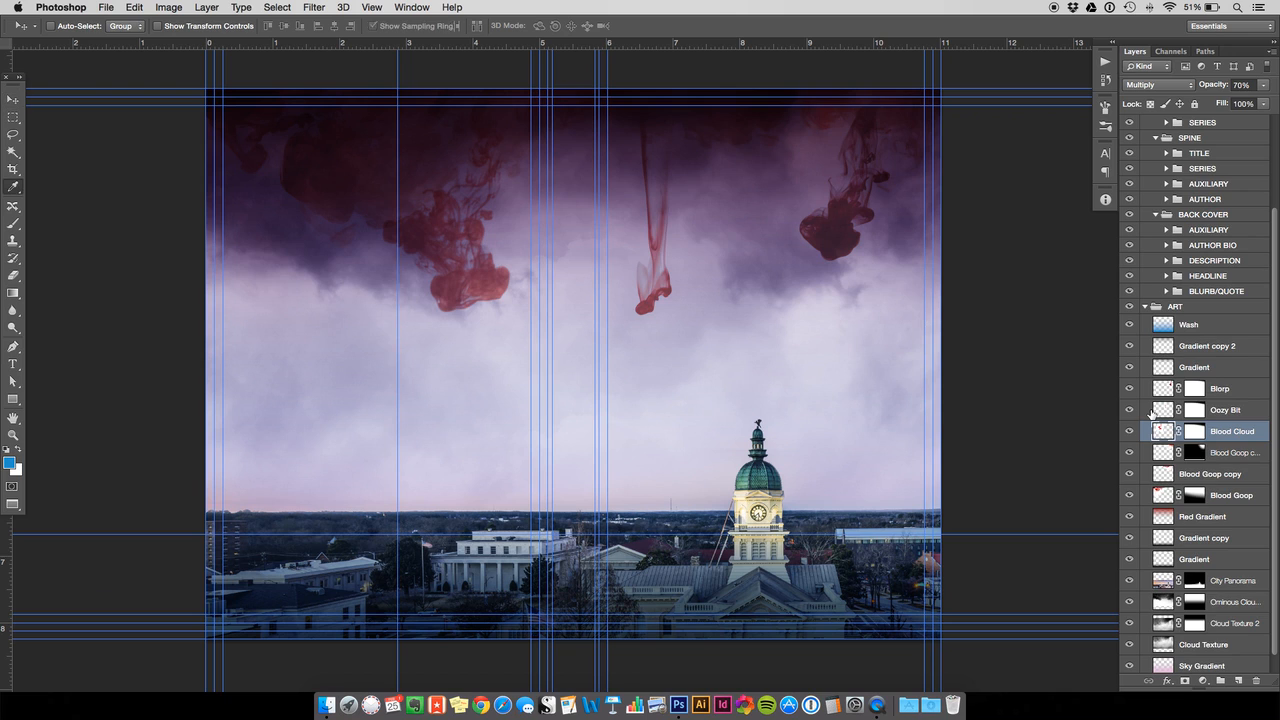
{"action": "key", "text": "super+u"}
{"action": "left_click_drag", "start_coordinate": [219, 443], "coordinate": [206, 447]}
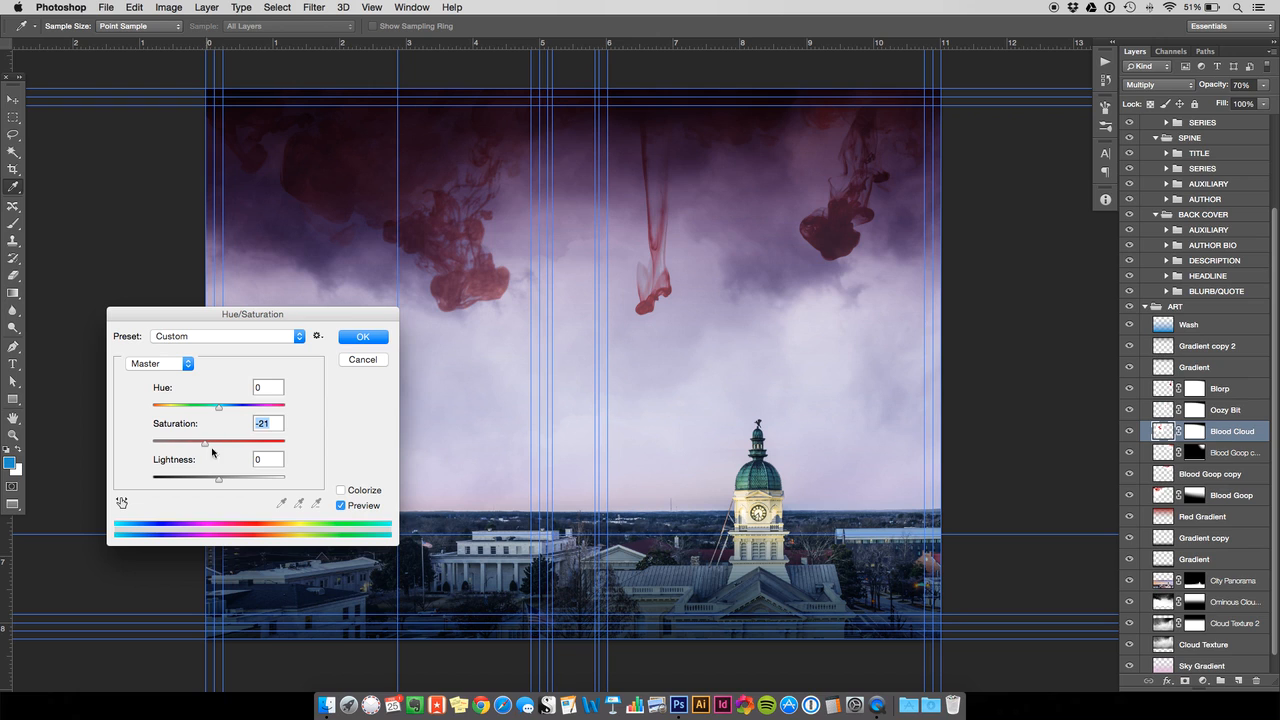
{"action": "left_click", "coordinate": [360, 340]}
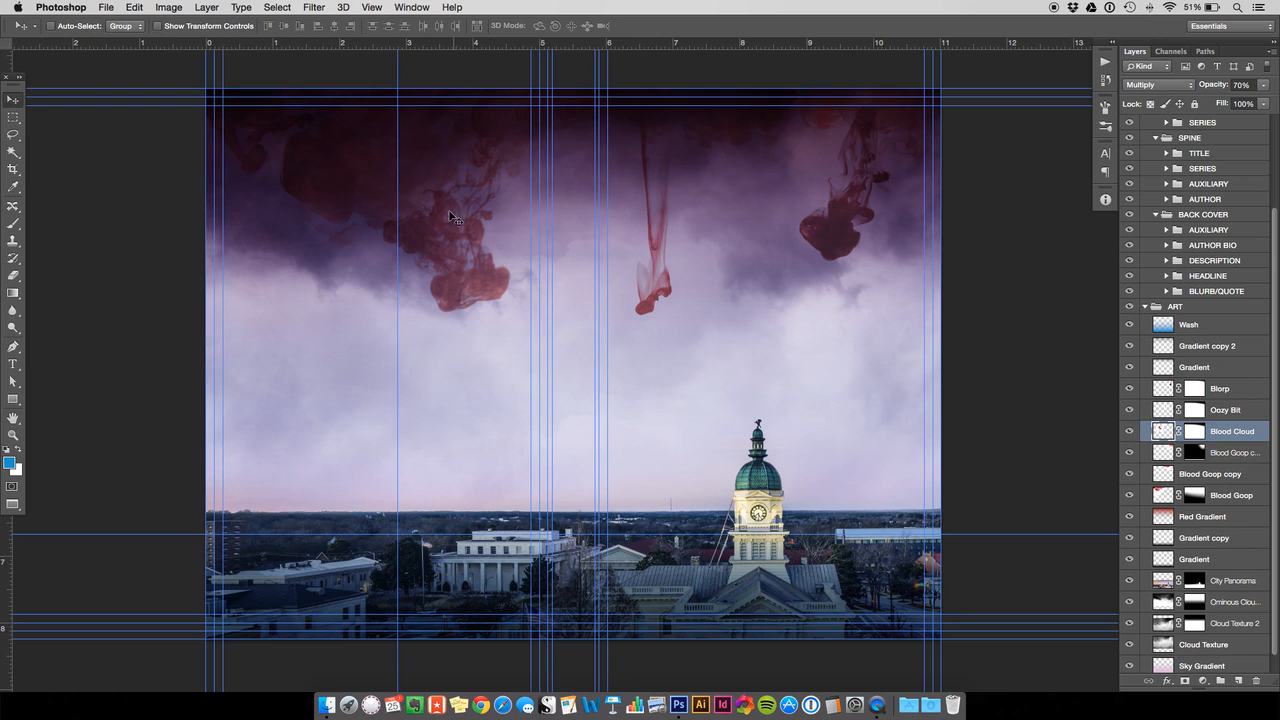
- Collapse the ART group so its artwork layers are tucked away in the layer list
{"action": "key", "text": "super+semicolon"}
{"action": "left_click", "coordinate": [1145, 307]}
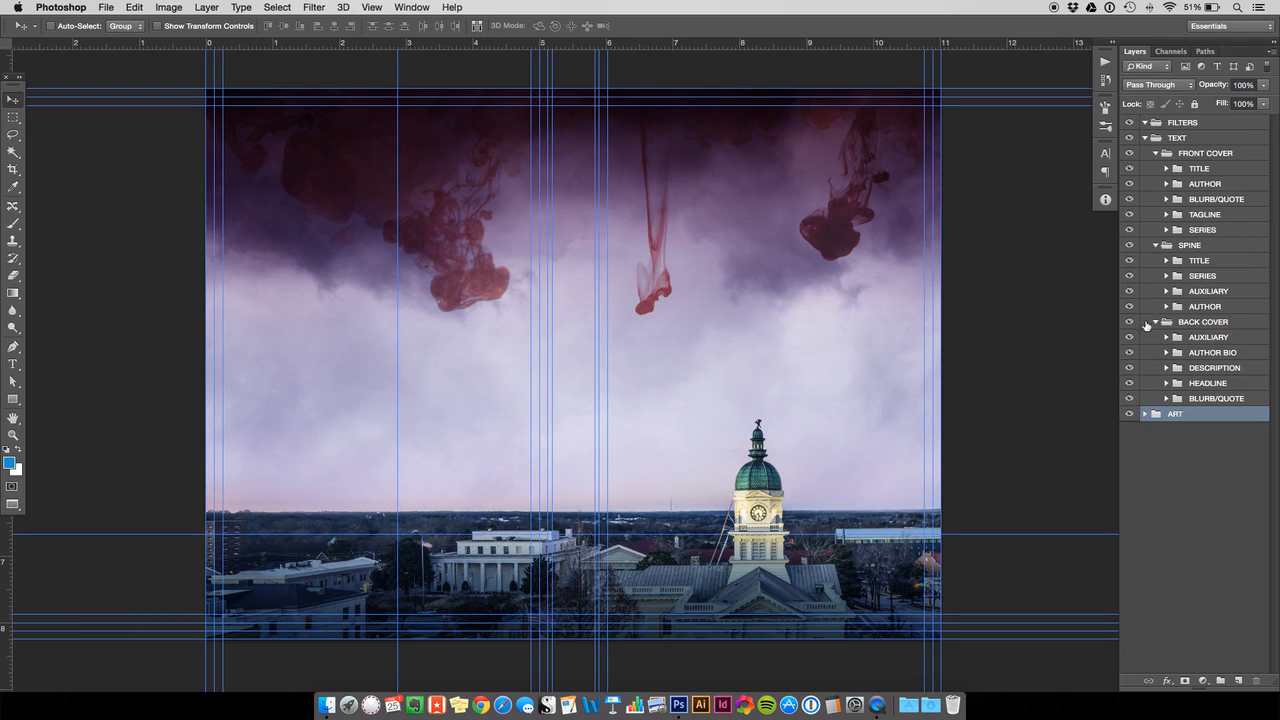
{"action": "left_click", "coordinate": [1145, 414]}
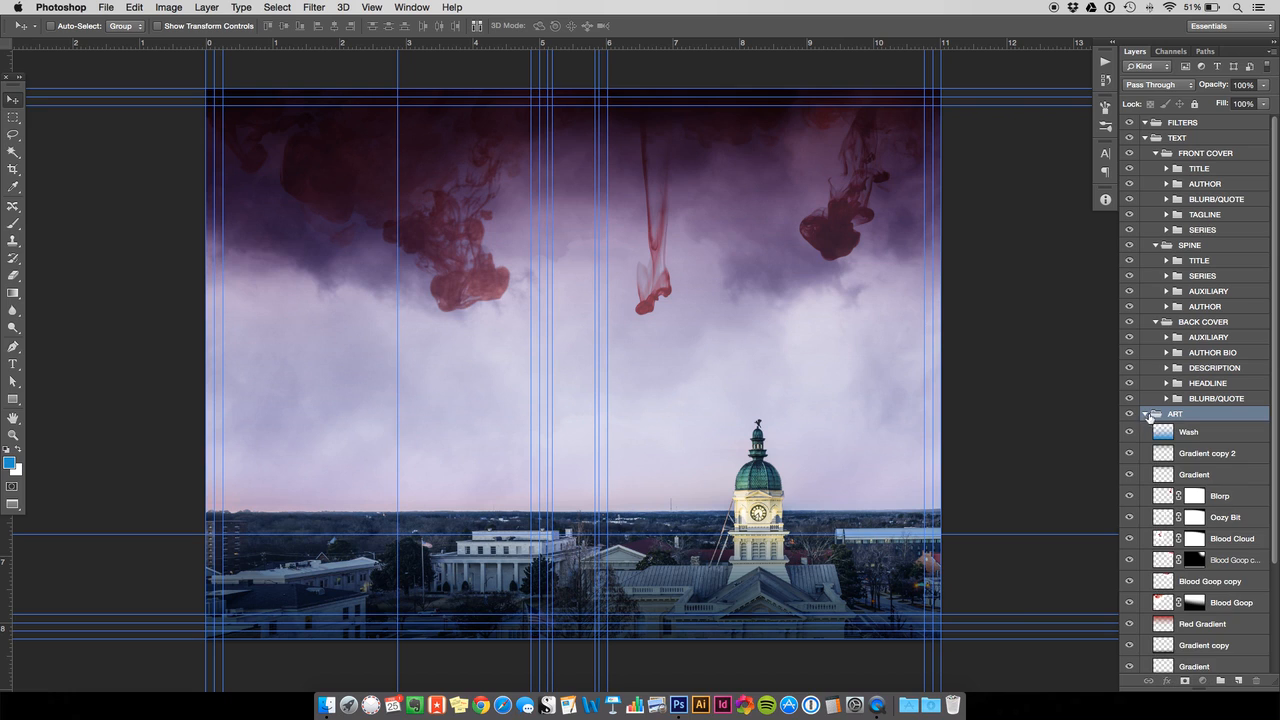
{"action": "left_click", "coordinate": [1145, 414]}
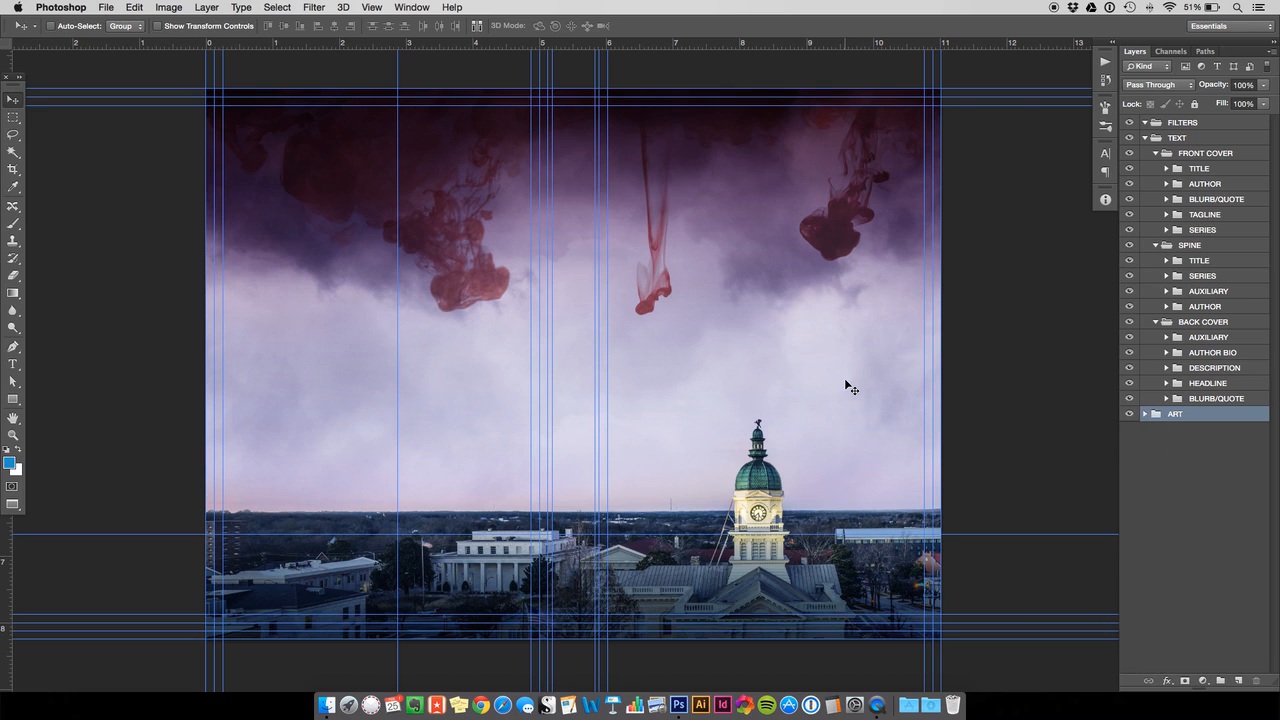